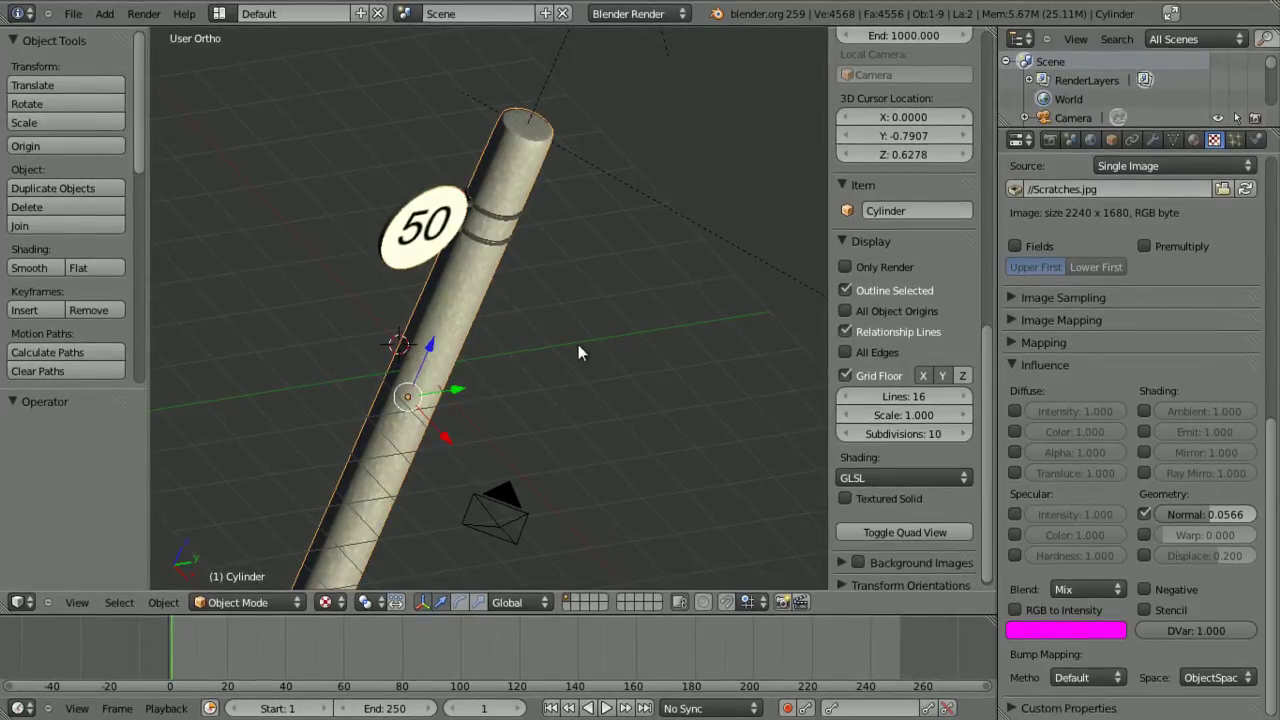
Examine the finished signpost model, including the round 50 sign and the scratch bump texture on the post.
{"action": "mouse_move", "coordinate": [578, 344]}
{"action": "middle_mouse_down"}
{"action": "mouse_move", "coordinate": [508, 305]}
{"action": "mouse_move", "coordinate": [557, 271]}
{"action": "mouse_move", "coordinate": [583, 333]}
{"action": "middle_mouse_up"}
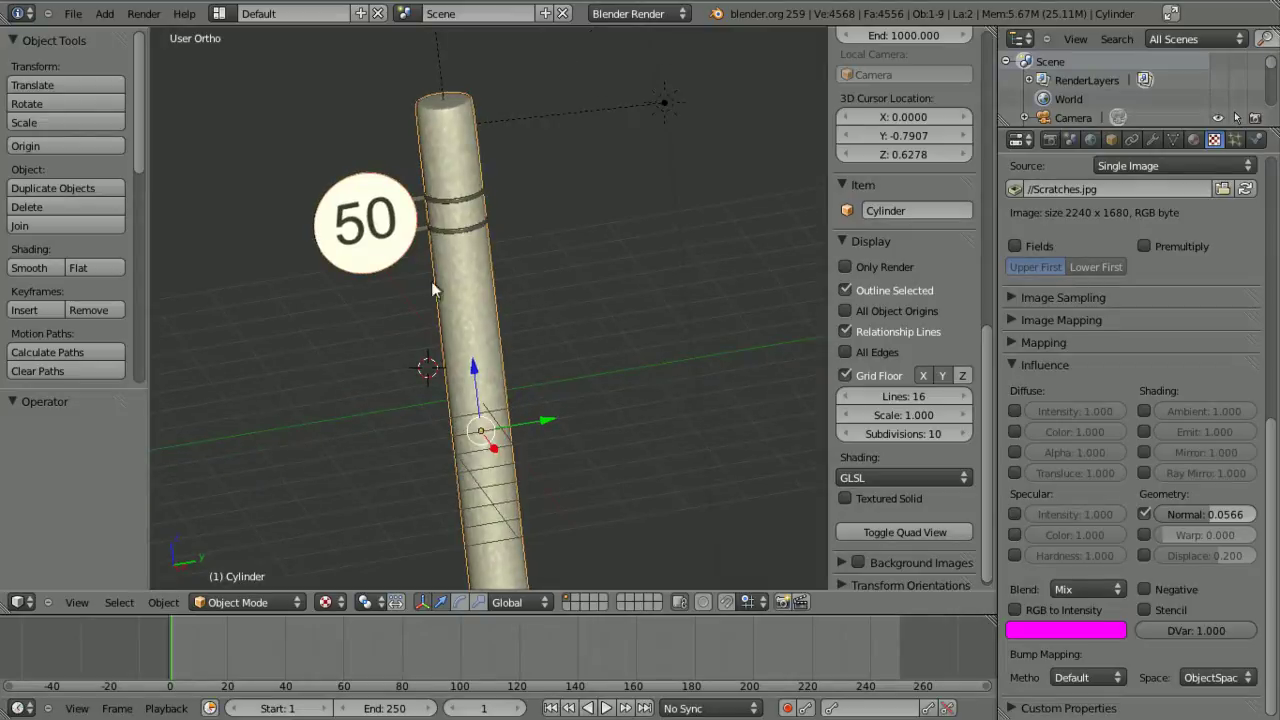
{"action": "middle_click_drag", "start_coordinate": [491, 325], "coordinate": [358, 215]}
{"action": "right_click", "coordinate": [396, 209]}
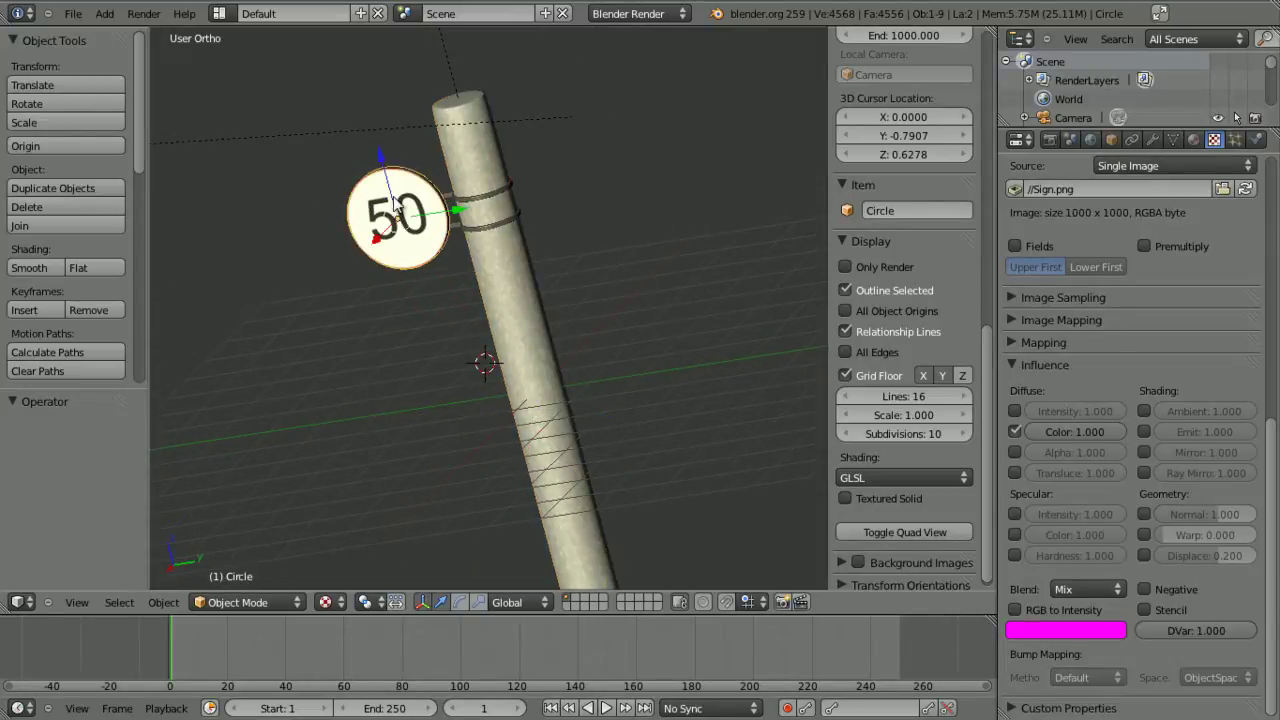
{"action": "right_click", "coordinate": [478, 172]}
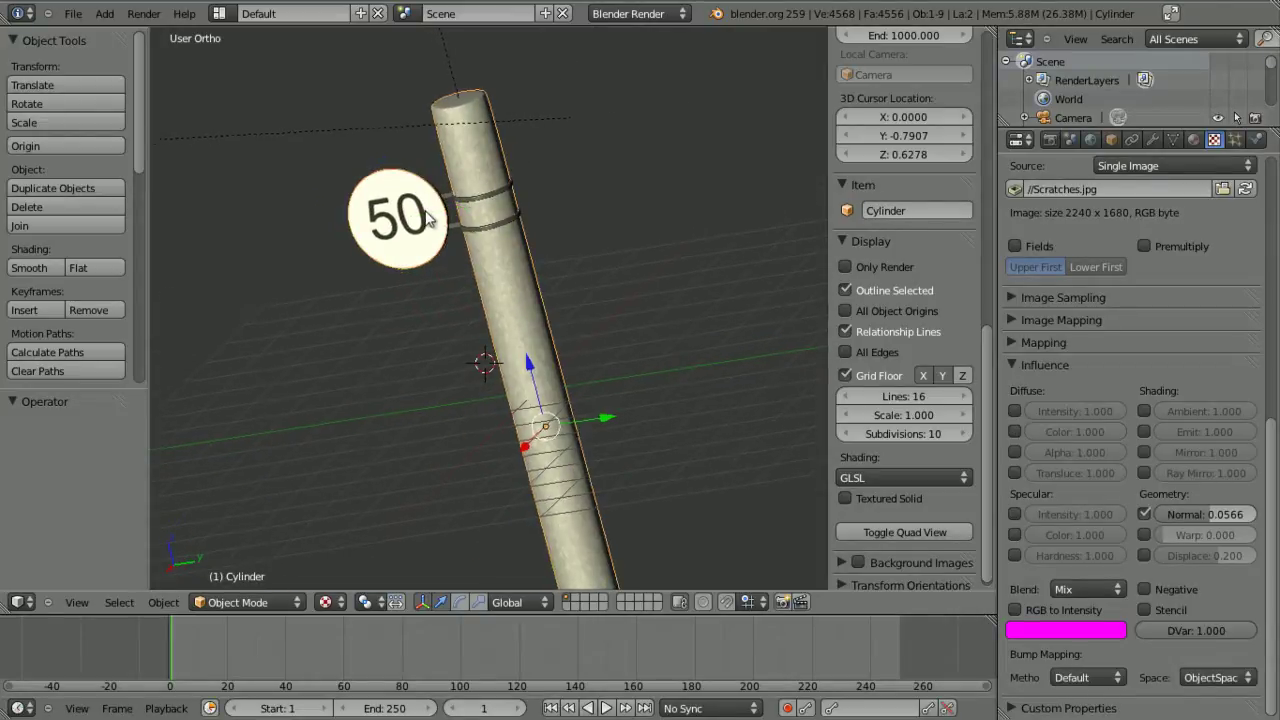
{"action": "middle_click_drag", "start_coordinate": [422, 215], "coordinate": [477, 231]}
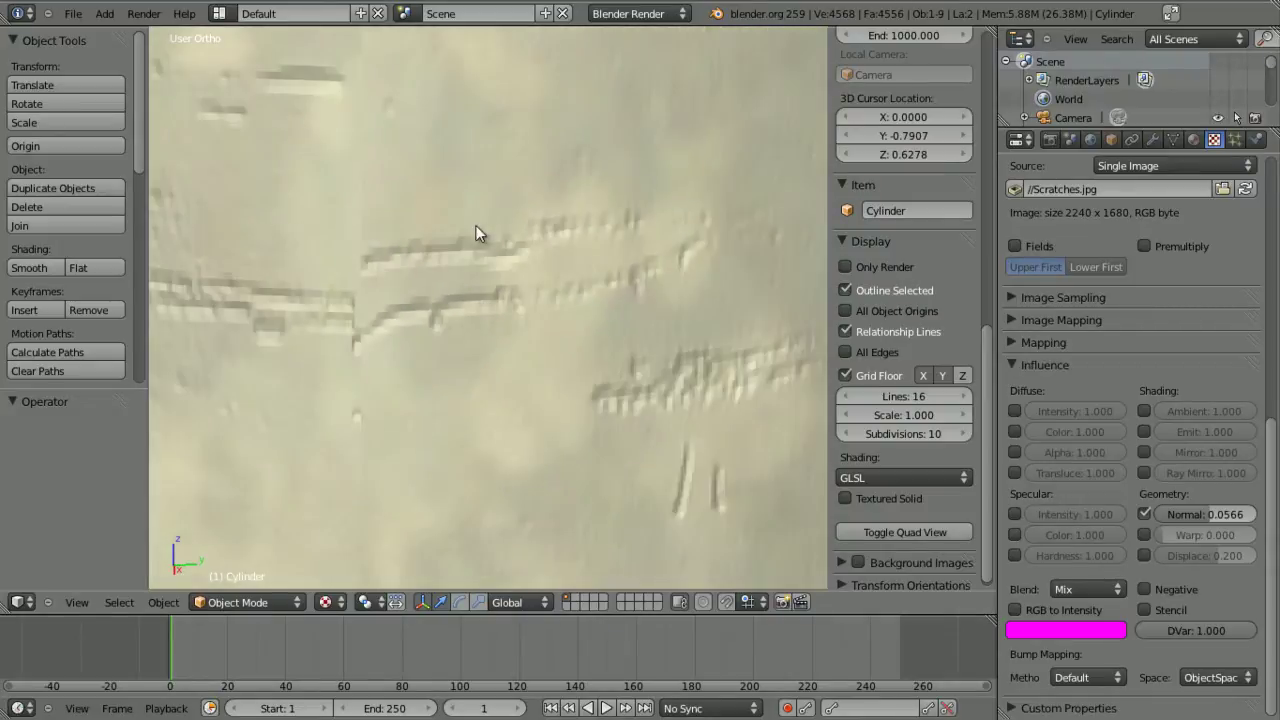
{"action": "middle_click_drag", "start_coordinate": [505, 450], "coordinate": [612, 385]}
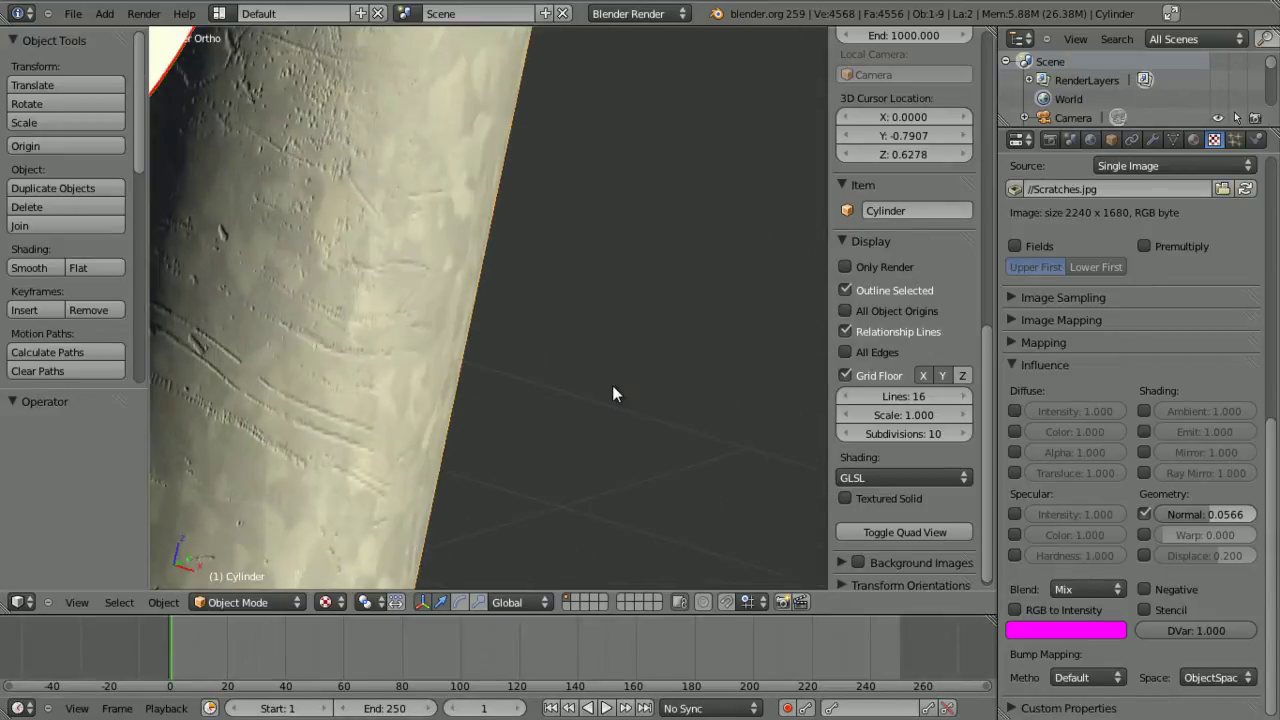
Render the finished signpost scene, view the result and return to the model.
{"action": "key", "text": "F12"}
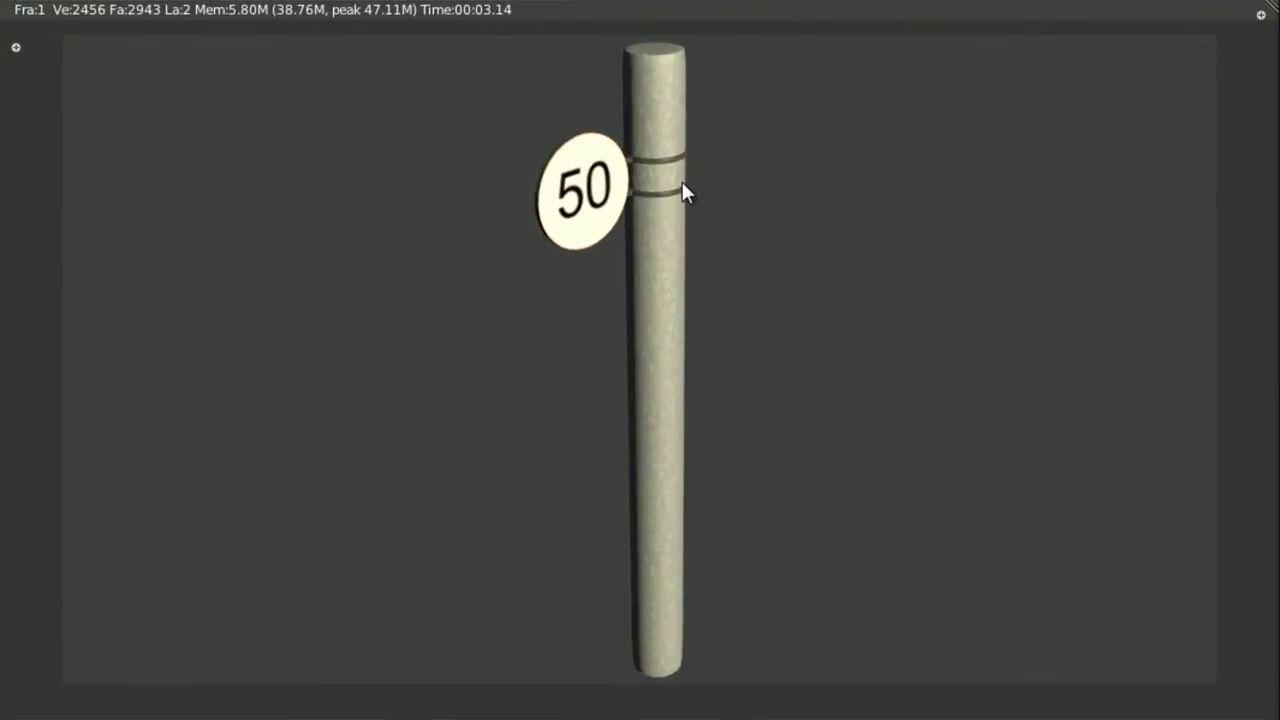
{"action": "left_click", "coordinate": [682, 183]}
{"action": "key", "text": "Escape"}
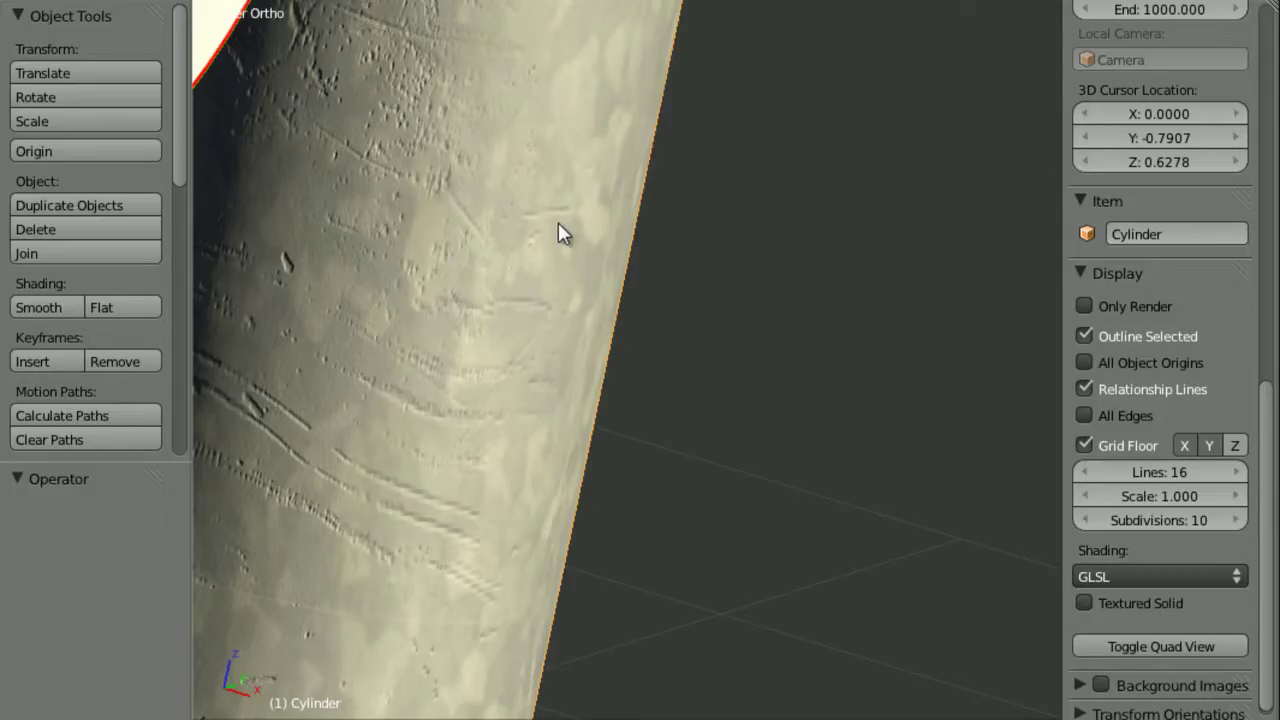
{"action": "middle_click_drag", "start_coordinate": [624, 321], "coordinate": [604, 382]}
{"action": "scroll", "coordinate": [557, 358], "scroll_direction": "down", "scroll_amount": 3}
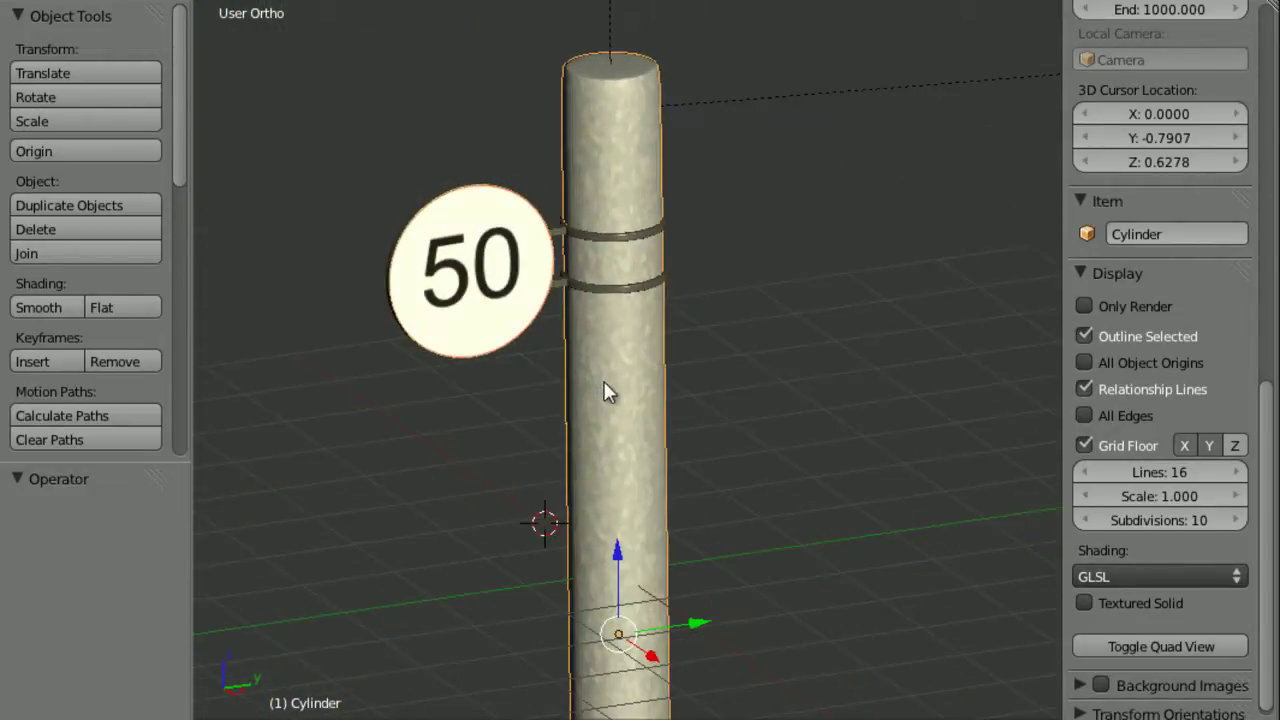
Start a new default scene and delete its cube.
{"action": "key", "text": "ctrl+n"}
{"action": "left_click", "coordinate": [603, 381]}
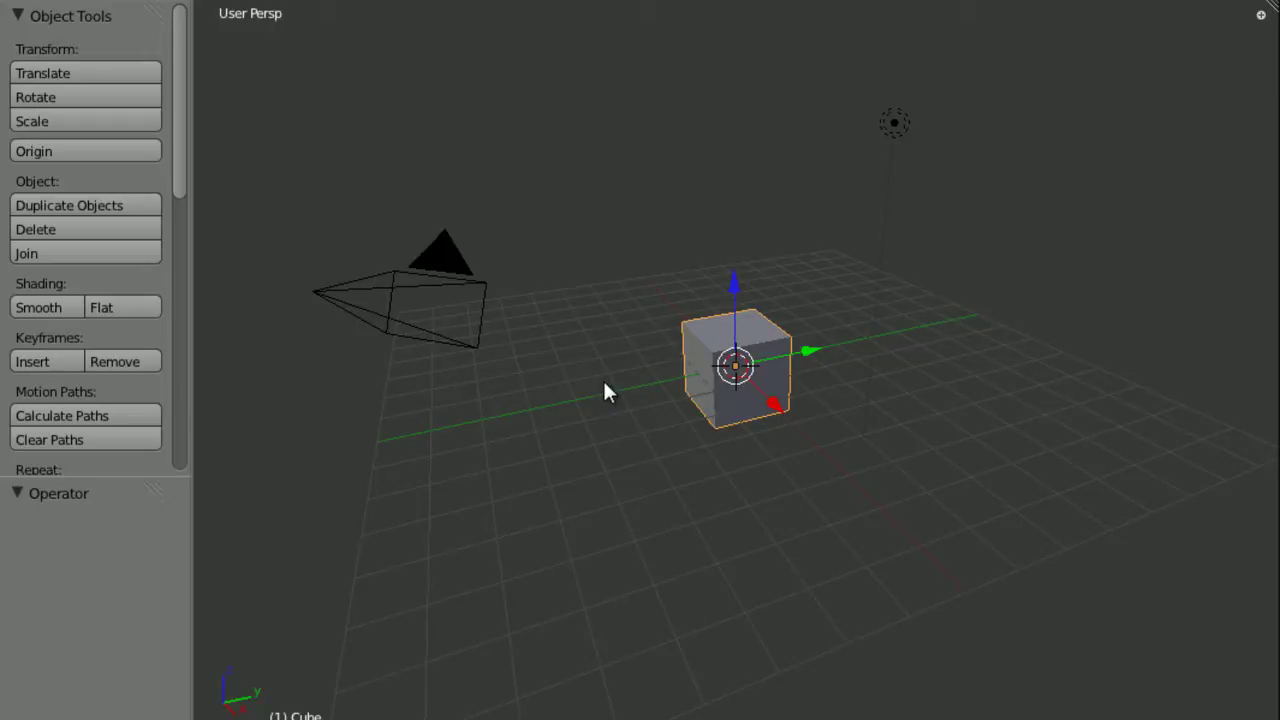
{"action": "key", "text": "x"}
{"action": "left_click", "coordinate": [603, 378]}
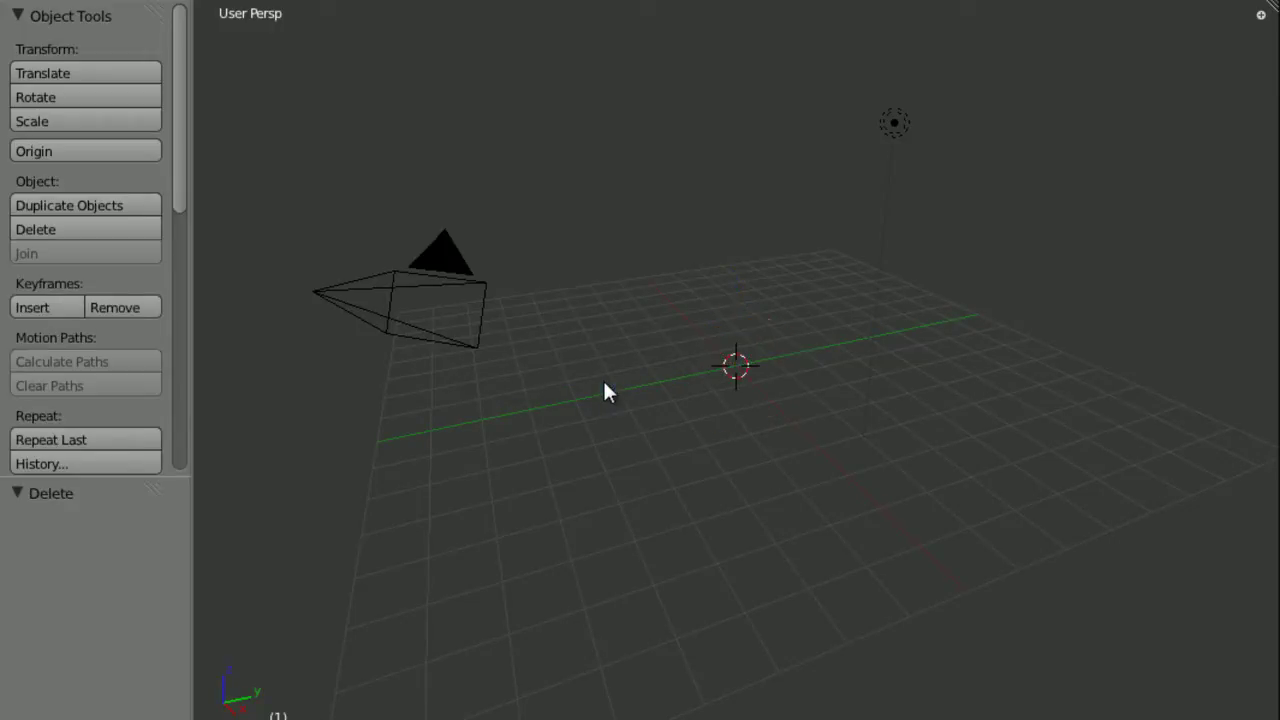
Add a mesh cylinder with 64 vertices.
{"action": "key", "text": "shift+a"}
{"action": "mouse_move", "coordinate": [604, 381]}
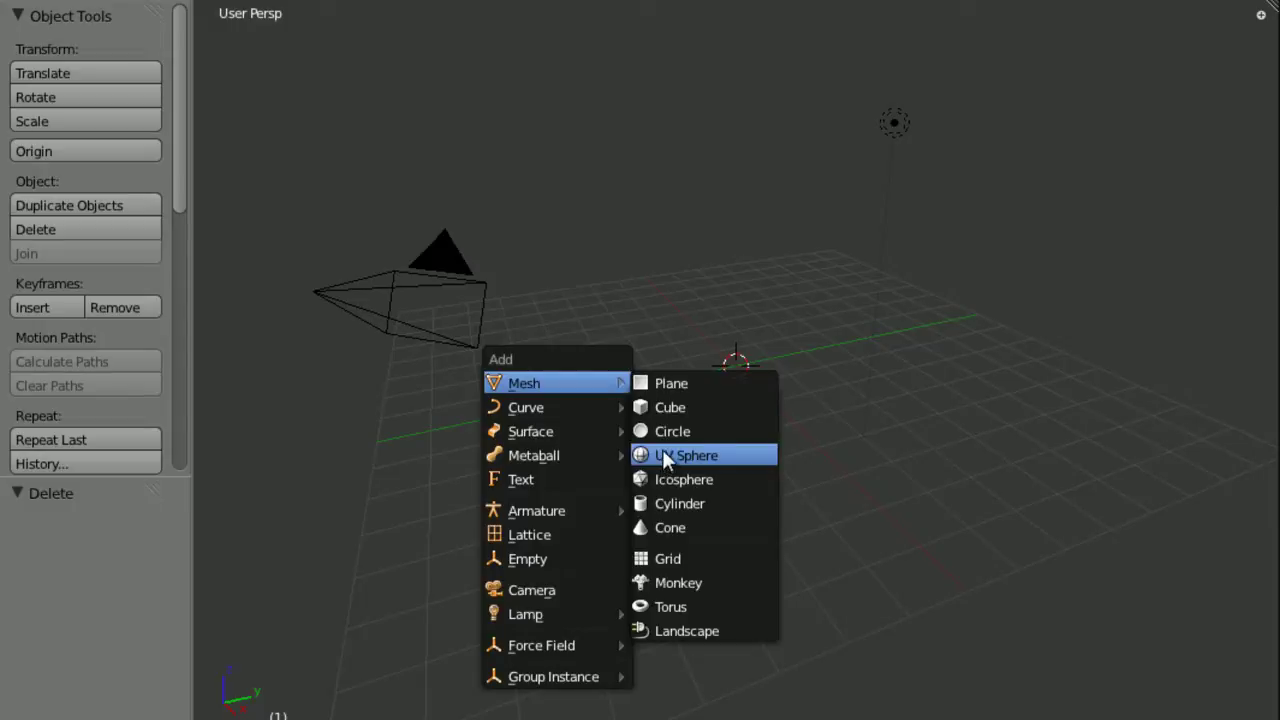
{"action": "left_click", "coordinate": [663, 503]}
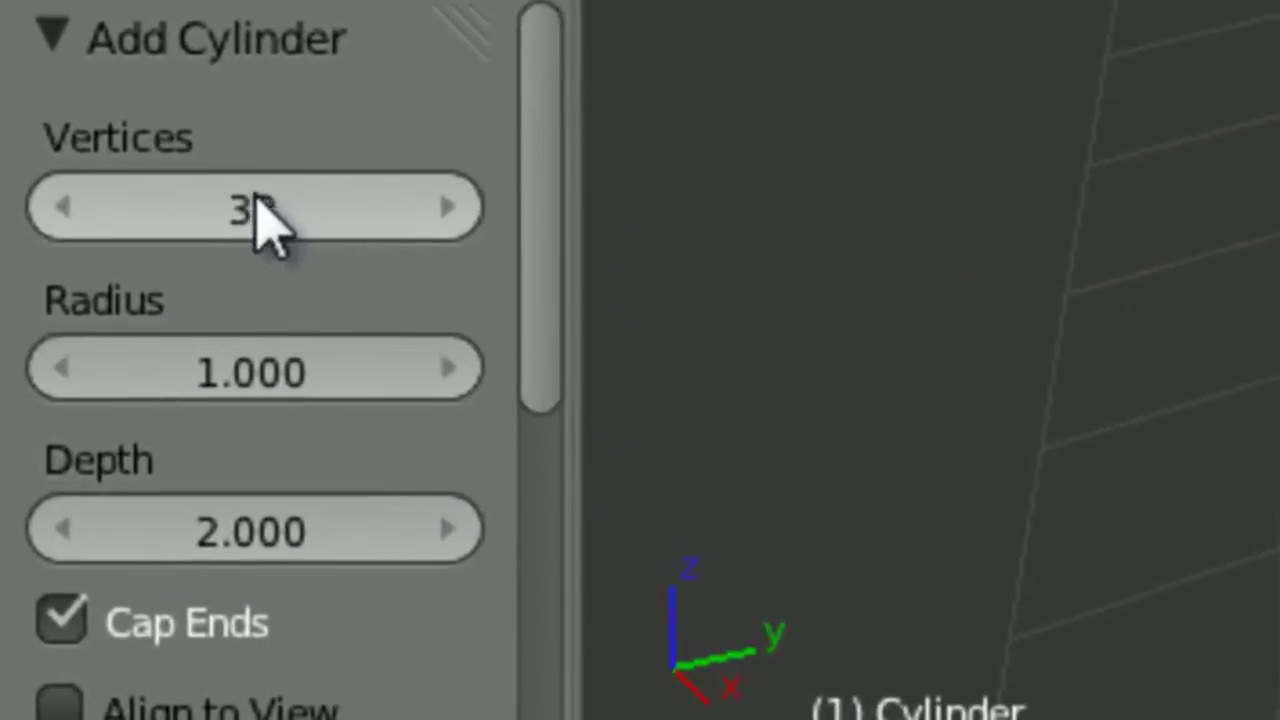
{"action": "left_click", "coordinate": [84, 548]}
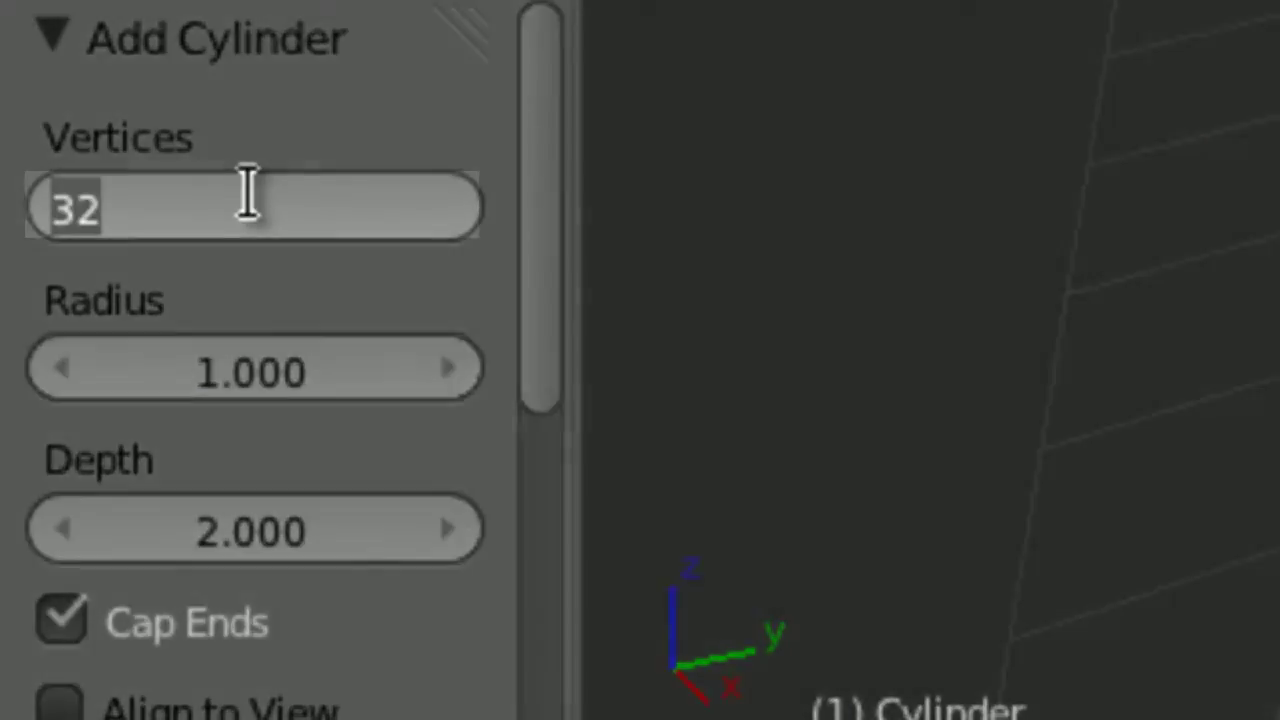
{"action": "left_click", "coordinate": [247, 192]}
{"action": "type", "text": "*2"}
{"action": "key", "text": "Return"}
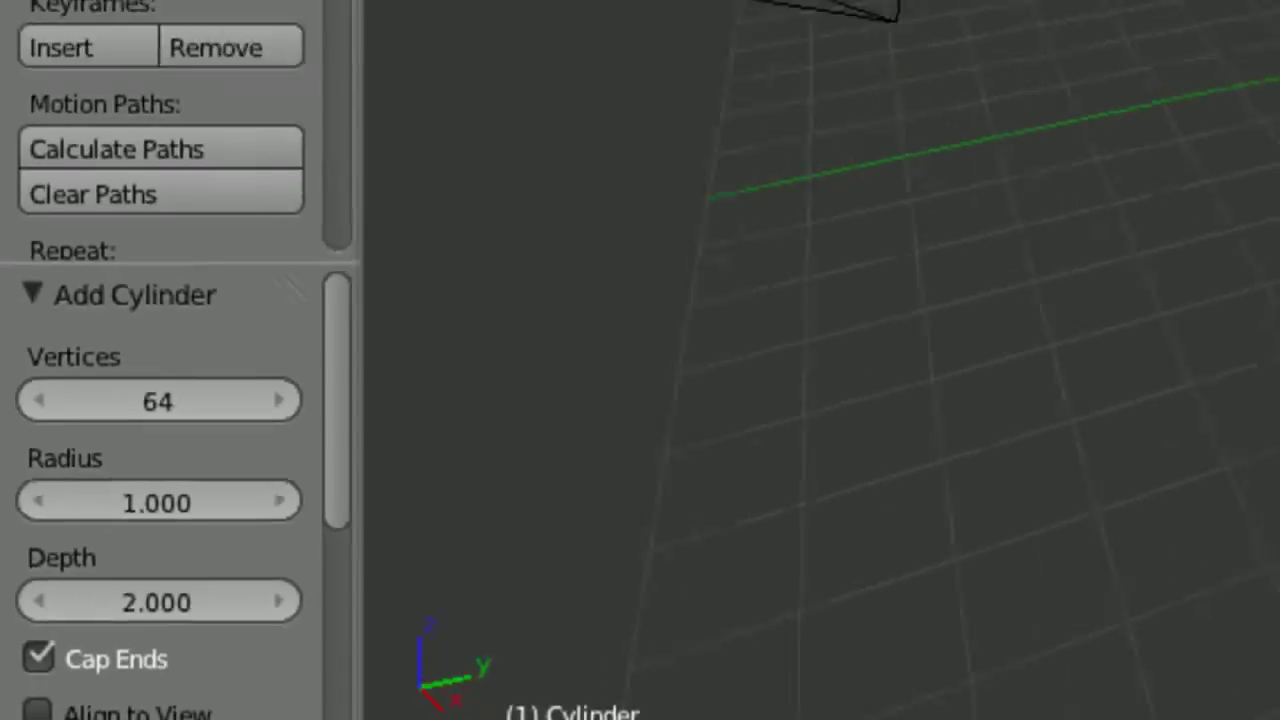
Stretch the cylinder along Z by a factor of about 4.32, and again by about 1.85.
{"action": "key", "text": "s"}
{"action": "key", "text": "z"}
{"action": "left_click", "coordinate": [1133, 260]}
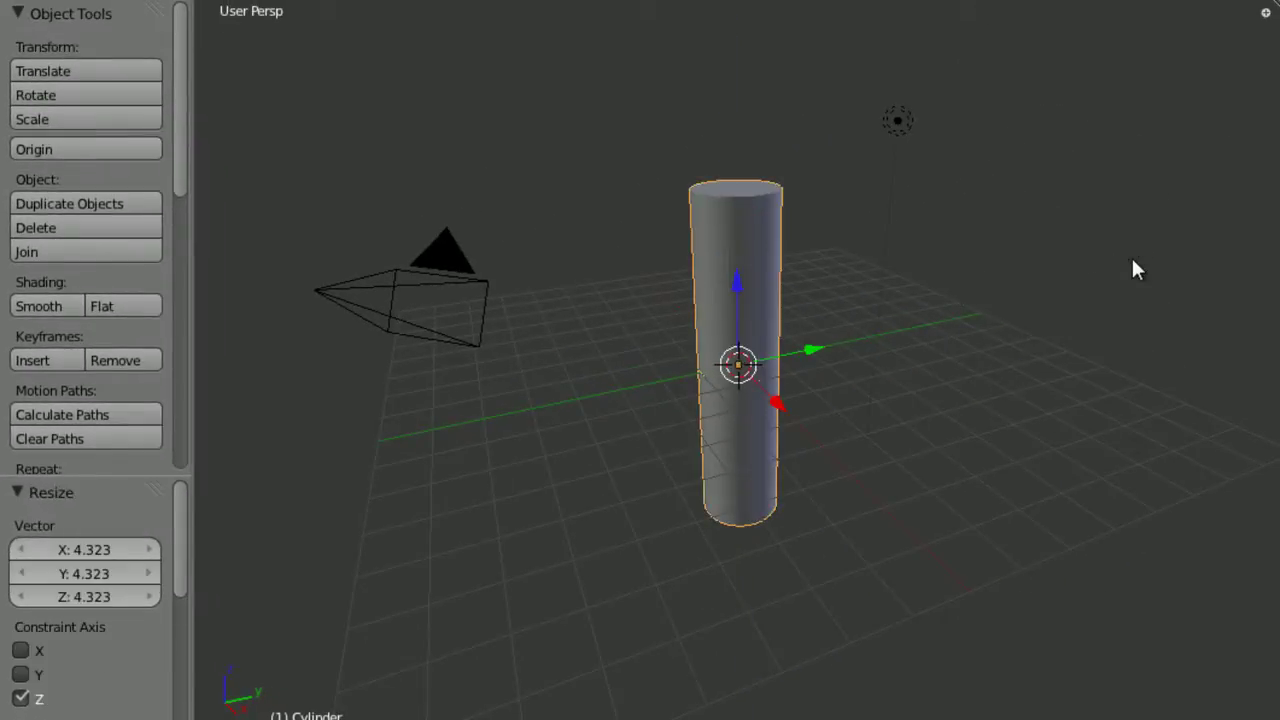
{"action": "key", "text": "s"}
{"action": "key", "text": "z"}
{"action": "left_click", "coordinate": [1147, 275]}
Reshape the cylinder into a slimmer pole, stretching it along Z and finishing with a uniform scale of about 0.445.
{"action": "key", "text": "s"}
{"action": "key", "text": "z"}
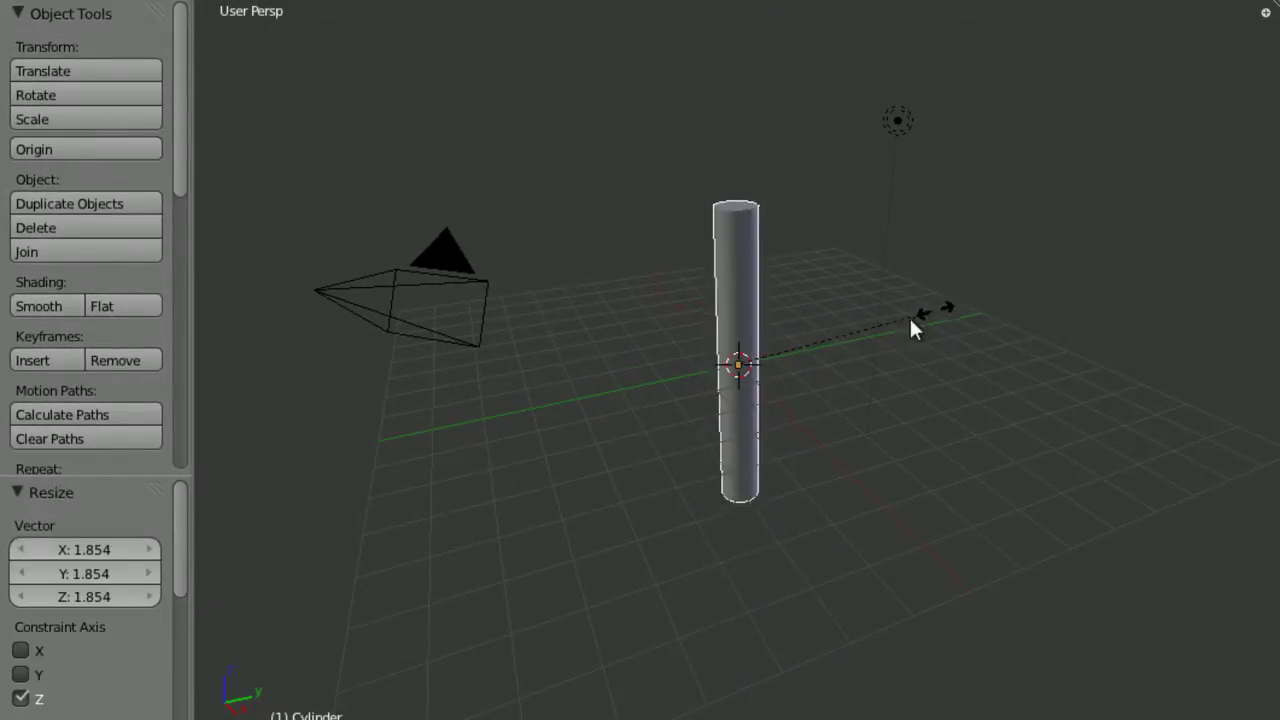
{"action": "left_click", "coordinate": [909, 318]}
{"action": "key", "text": "s"}
{"action": "key", "text": "z"}
{"action": "left_click", "coordinate": [1000, 320]}
{"action": "key", "text": "s"}
{"action": "left_click", "coordinate": [867, 346]}
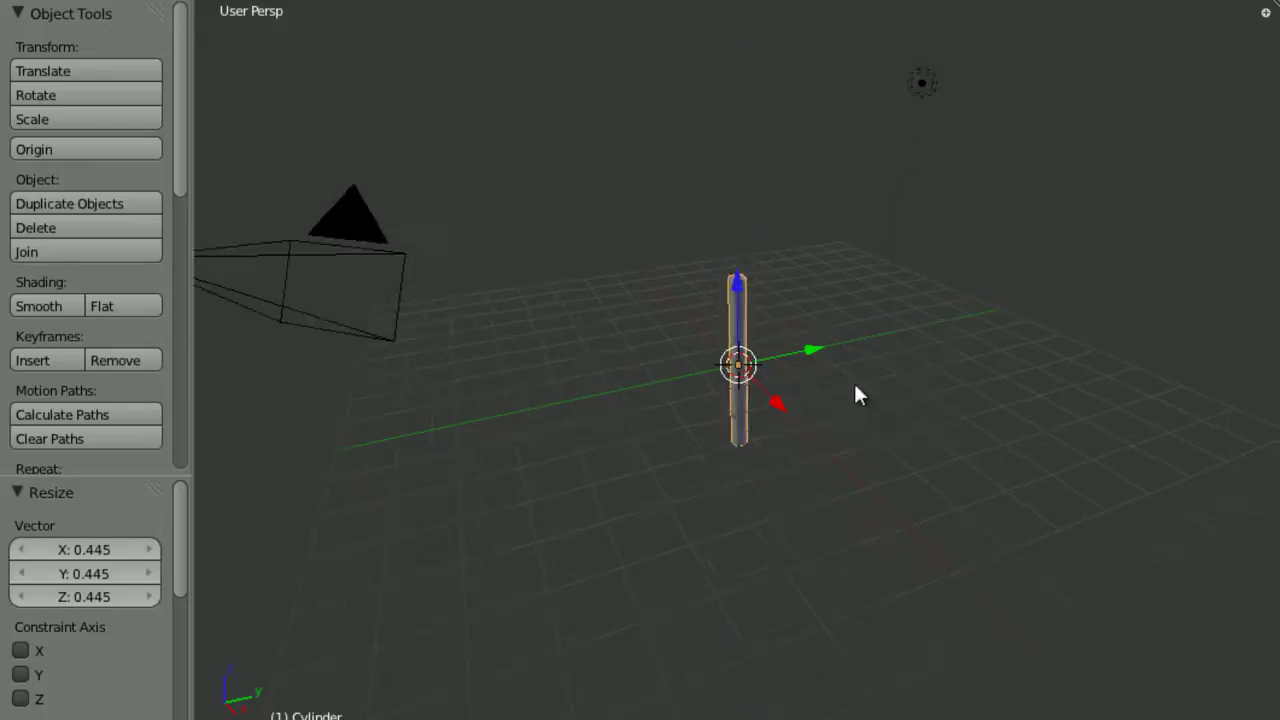
Scale the pole along Z once more and enlarge it uniformly by a factor of 2.
{"action": "scroll", "coordinate": [853, 380], "scroll_direction": "up", "scroll_amount": 5}
{"action": "scroll", "coordinate": [806, 540], "scroll_direction": "down", "scroll_amount": 2}
{"action": "scroll", "coordinate": [838, 480], "scroll_direction": "down", "scroll_amount": 4}
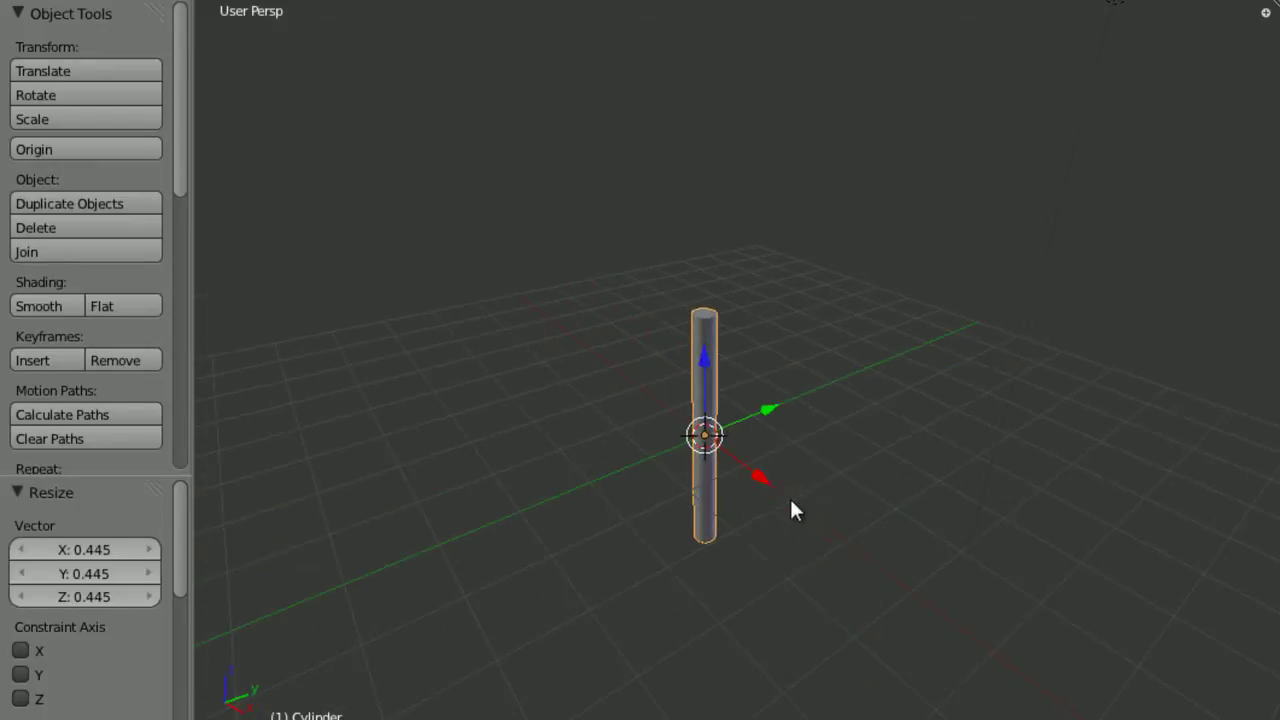
{"action": "middle_click_drag", "start_coordinate": [774, 443], "coordinate": [703, 443]}
{"action": "key", "text": "s"}
{"action": "key", "text": "z"}
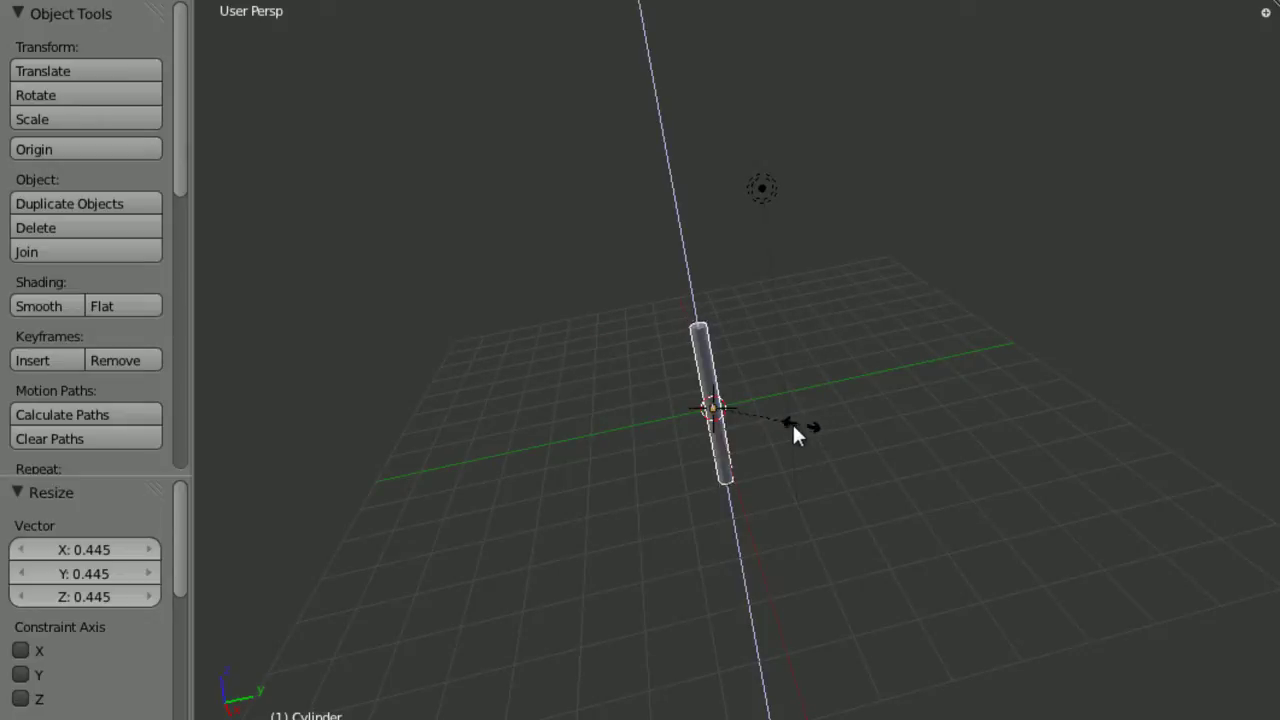
{"action": "left_click", "coordinate": [795, 422]}
{"action": "key", "text": "s"}
{"action": "key", "text": "2"}
{"action": "key", "text": "Return"}
Reselect the pole and set the viewport shading to Textured.
{"action": "middle_click_drag", "start_coordinate": [838, 415], "coordinate": [838, 460]}
{"action": "right_click", "coordinate": [846, 359]}
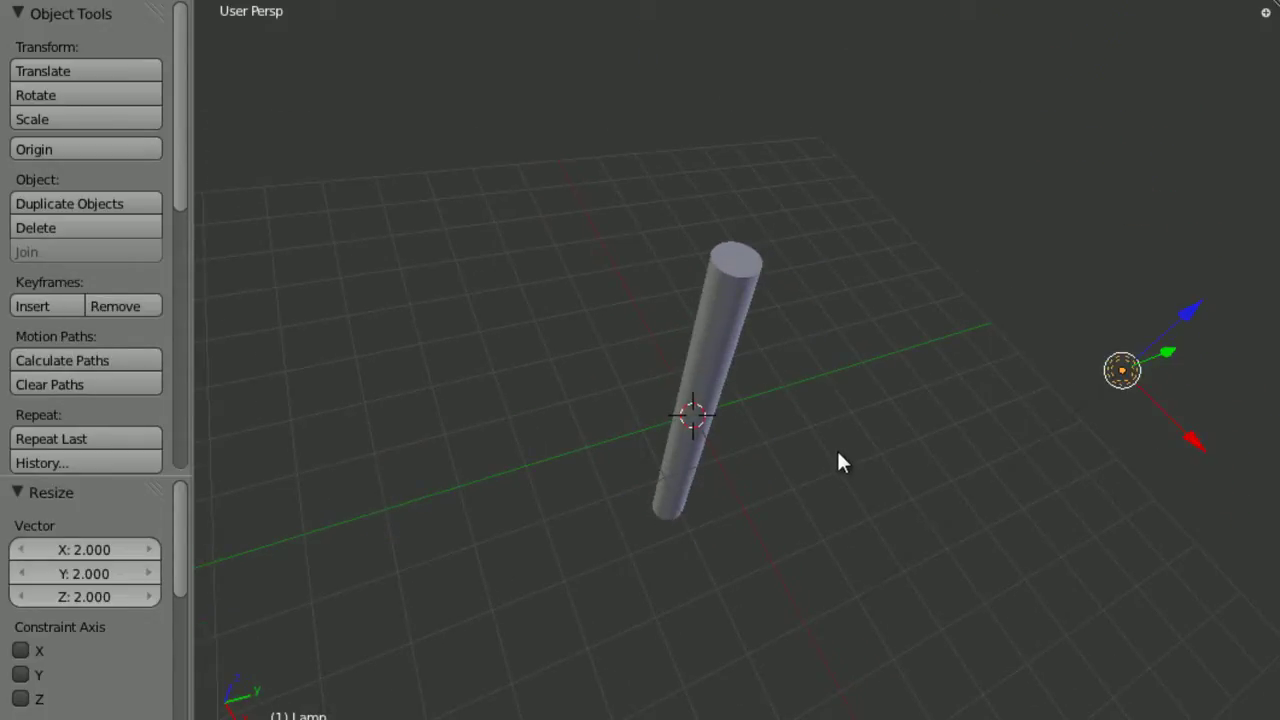
{"action": "middle_click_drag", "start_coordinate": [970, 330], "coordinate": [672, 412]}
{"action": "right_click", "coordinate": [703, 463]}
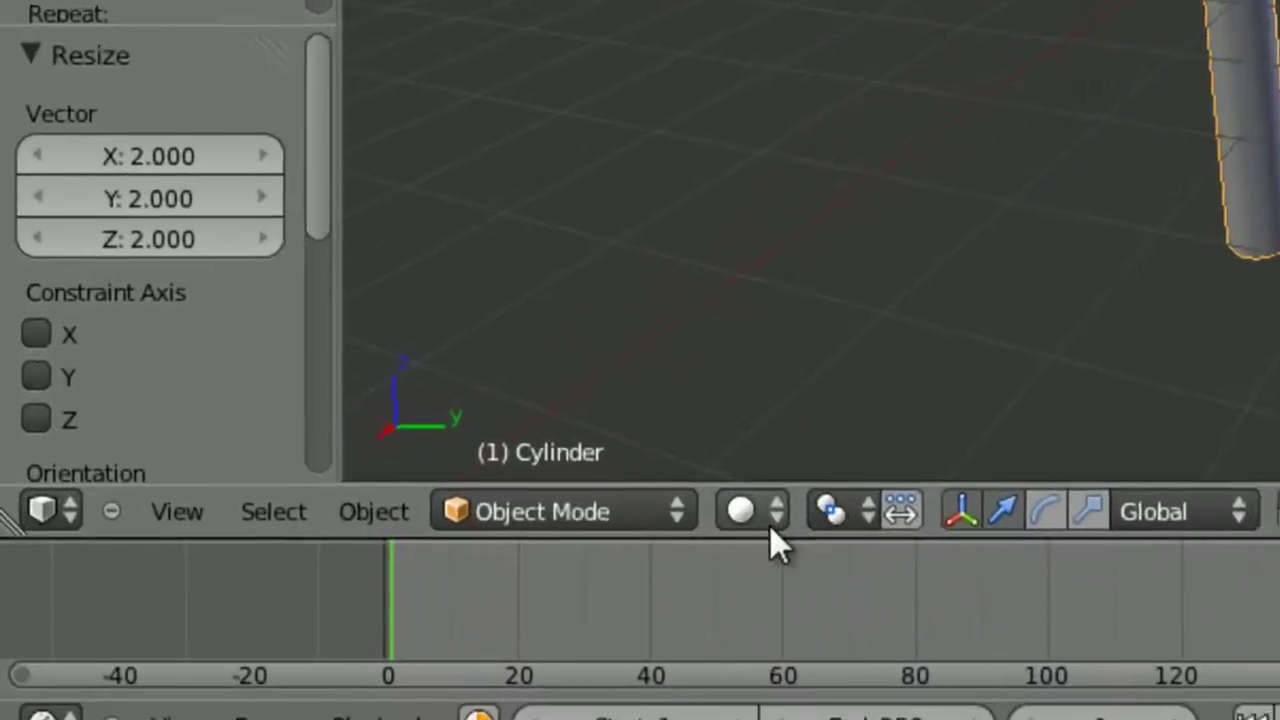
{"action": "left_click", "coordinate": [768, 515]}
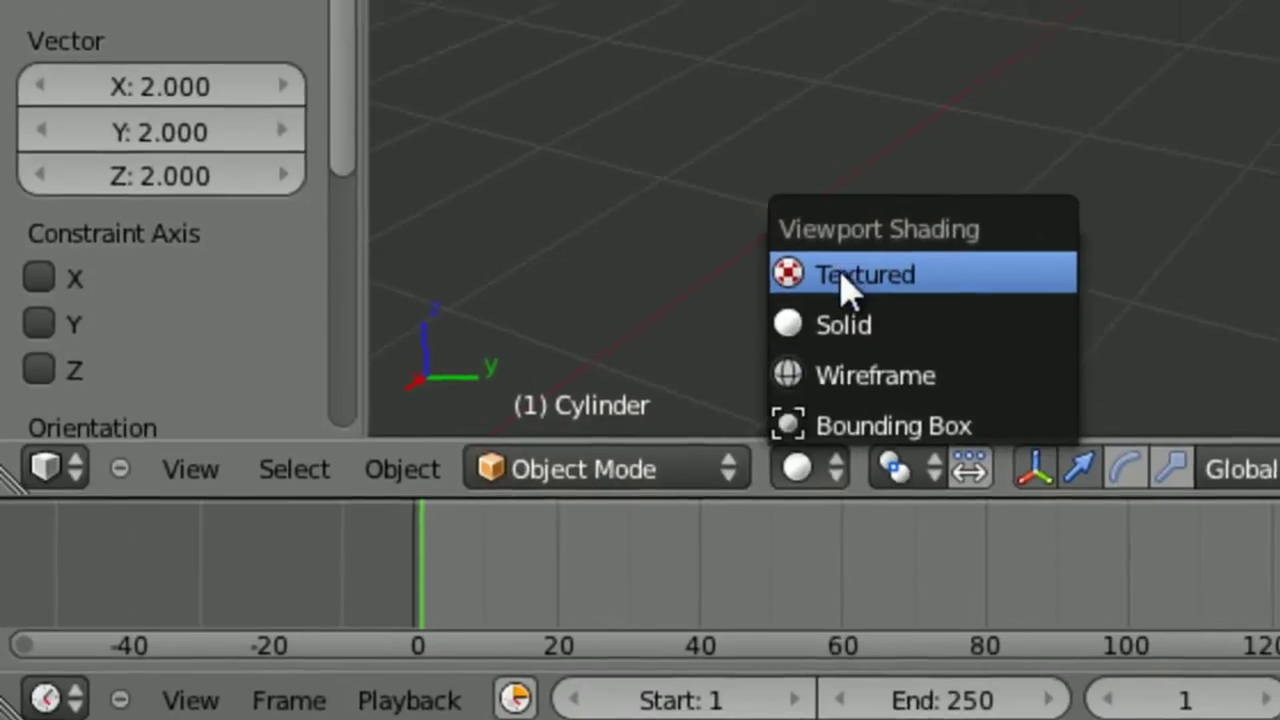
{"action": "left_click", "coordinate": [840, 275]}
{"action": "mouse_move", "coordinate": [940, 197]}
{"action": "middle_mouse_down"}
{"action": "mouse_move", "coordinate": [691, 486]}
{"action": "mouse_move", "coordinate": [792, 523]}
{"action": "mouse_move", "coordinate": [796, 327]}
{"action": "middle_mouse_up"}
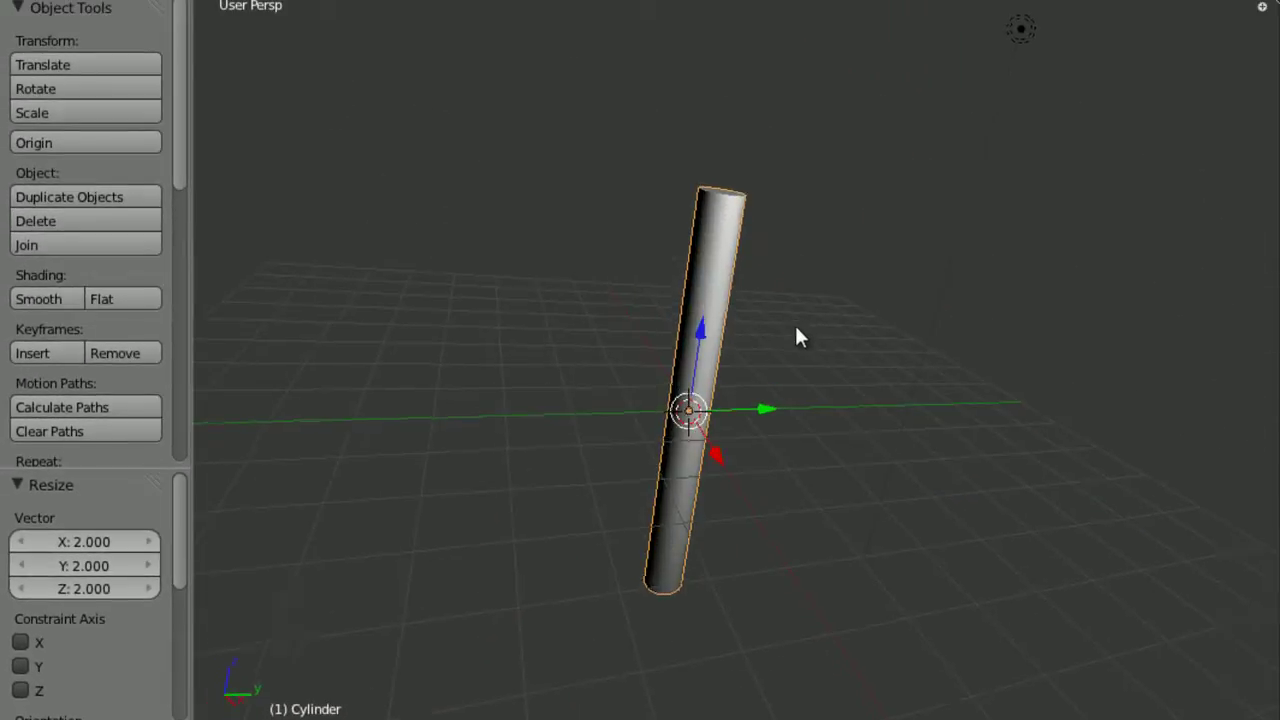
Apply smooth shading to the pole.
{"action": "scroll", "coordinate": [797, 337], "scroll_direction": "up", "scroll_amount": 5}
{"action": "mouse_move", "coordinate": [654, 363]}
{"action": "middle_mouse_down"}
{"action": "mouse_move", "coordinate": [705, 555]}
{"action": "mouse_move", "coordinate": [666, 328]}
{"action": "middle_mouse_up"}
{"action": "left_click", "coordinate": [498, 320]}
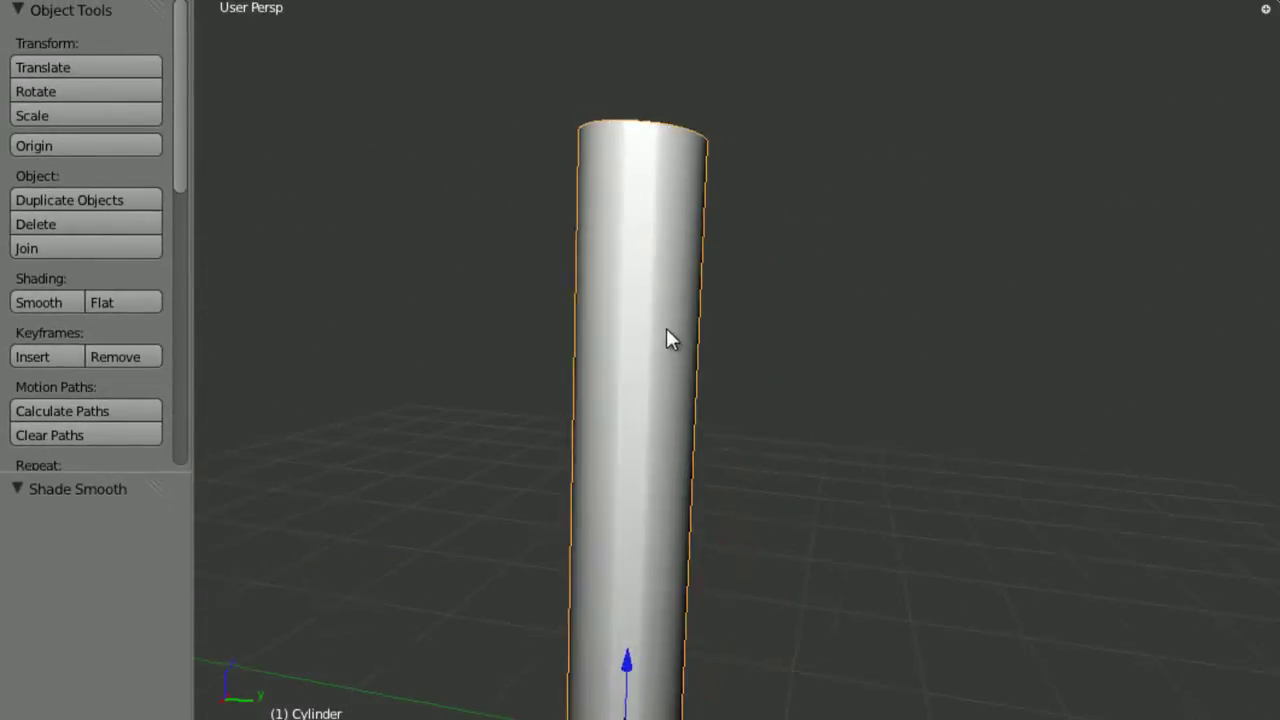
{"action": "middle_click_drag", "start_coordinate": [494, 449], "coordinate": [671, 441]}
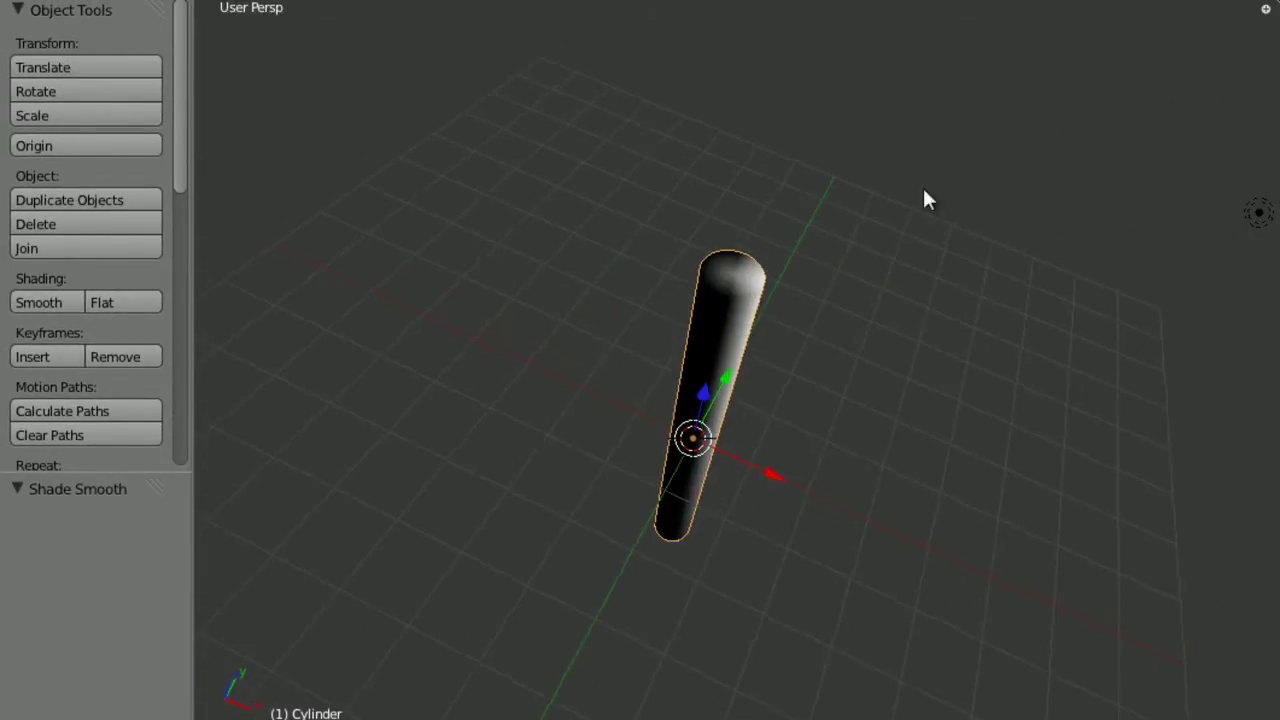
Select the default point lamp and delete it.
{"action": "middle_click_drag", "start_coordinate": [922, 198], "coordinate": [954, 300]}
{"action": "right_click", "coordinate": [876, 425]}
{"action": "middle_click_drag", "start_coordinate": [876, 425], "coordinate": [751, 489]}
{"action": "middle_click_drag", "start_coordinate": [800, 380], "coordinate": [627, 480], "text": "shift"}
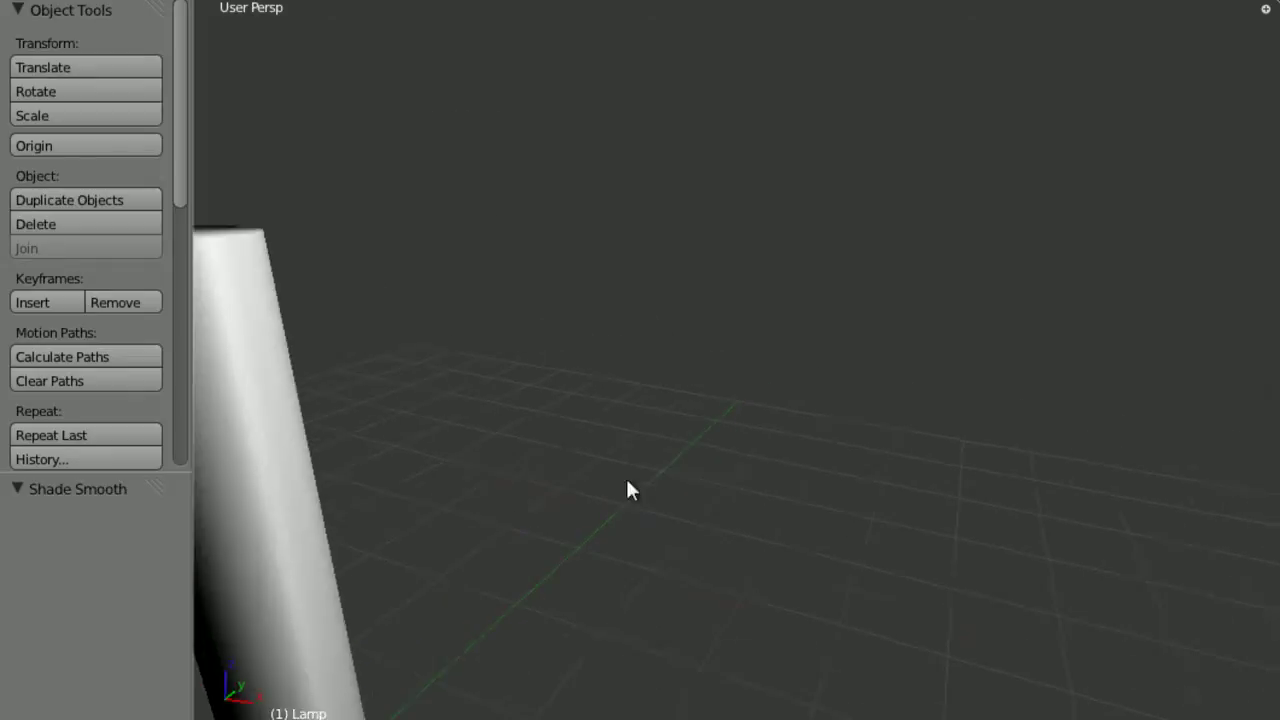
{"action": "scroll", "coordinate": [628, 488], "scroll_direction": "down", "scroll_amount": 5}
{"action": "middle_click_drag", "start_coordinate": [660, 294], "coordinate": [727, 297]}
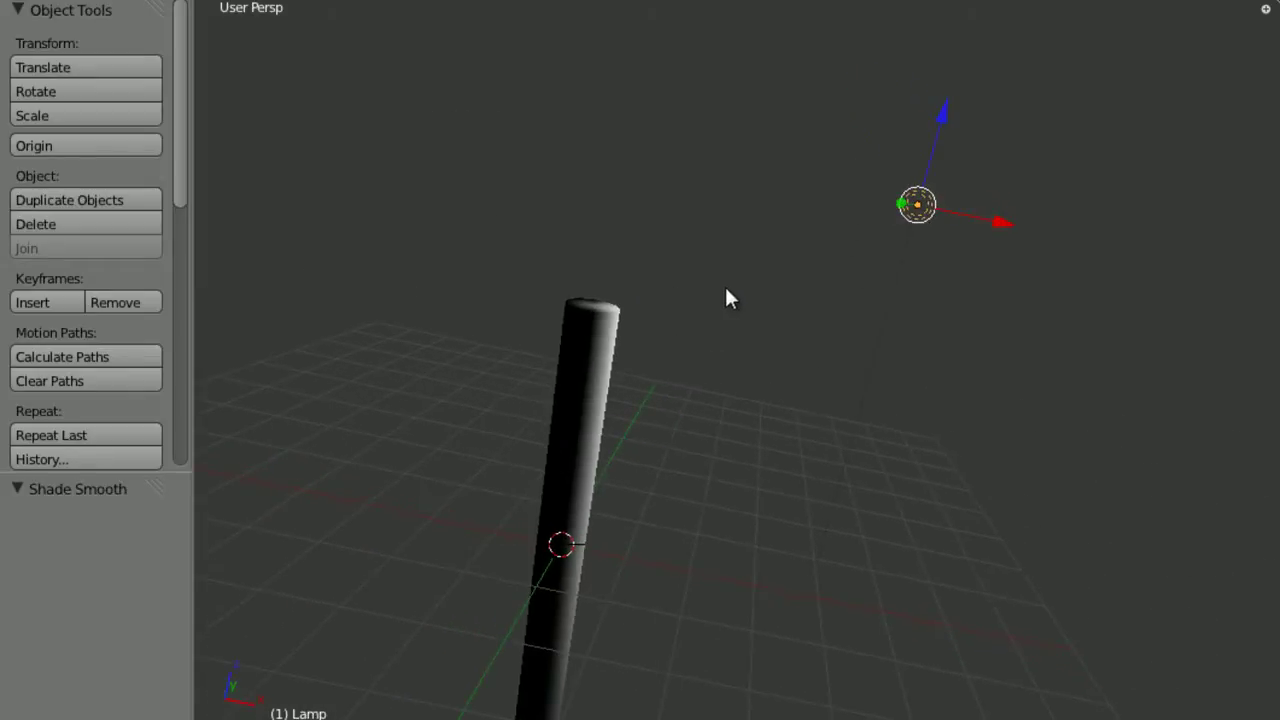
{"action": "key", "text": "x"}
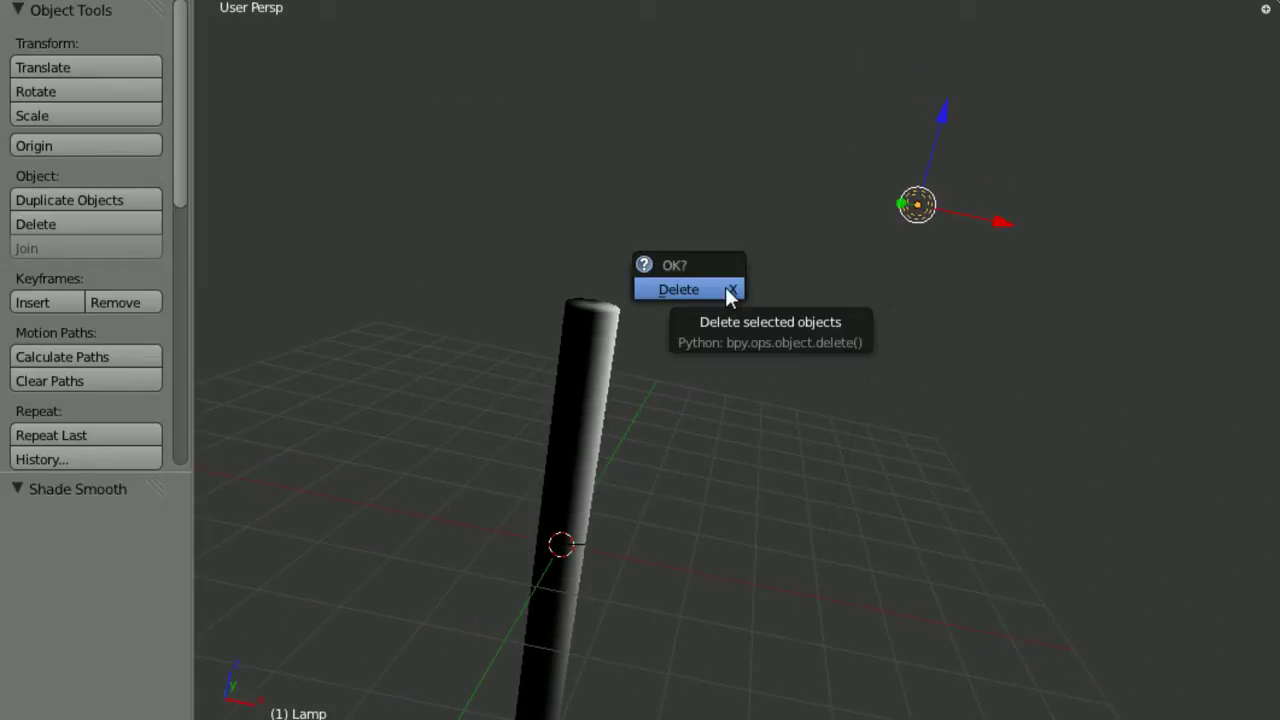
{"action": "left_click", "coordinate": [726, 296]}
Add a Sun lamp and move it about 6.03 units along X, away from the pole.
{"action": "key", "text": "shift+a"}
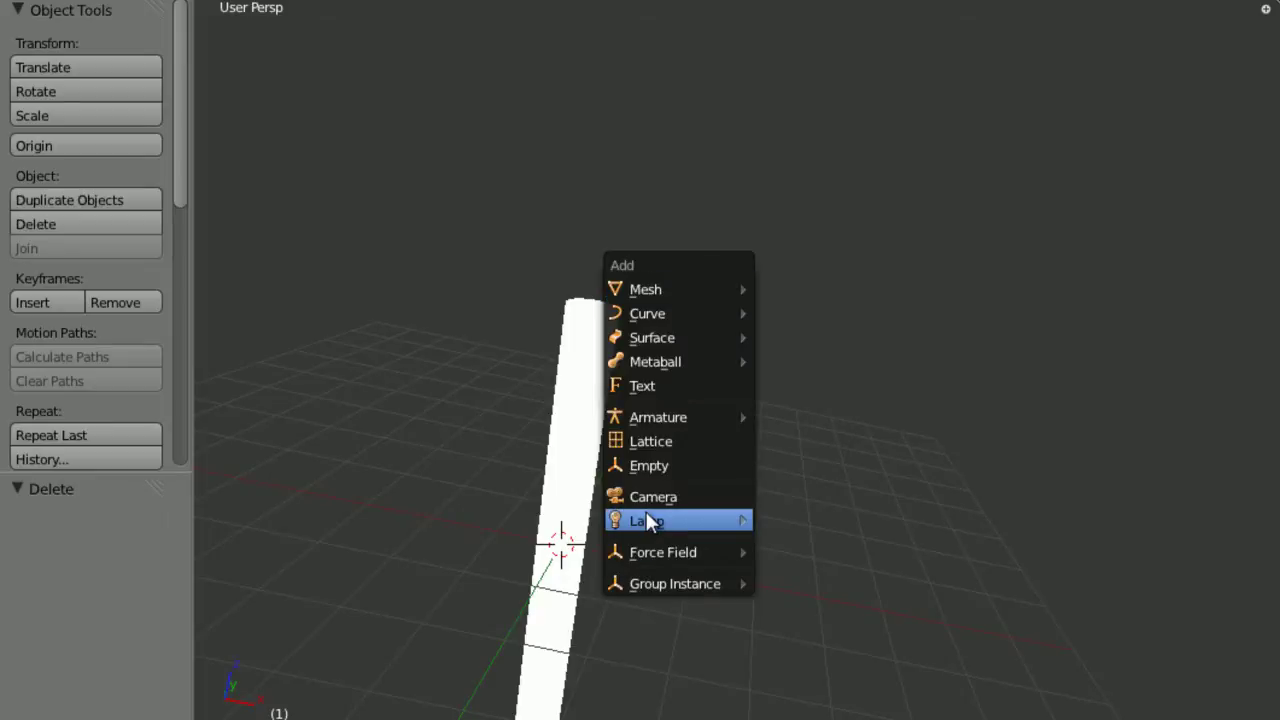
{"action": "mouse_move", "coordinate": [648, 521]}
{"action": "left_click", "coordinate": [788, 547]}
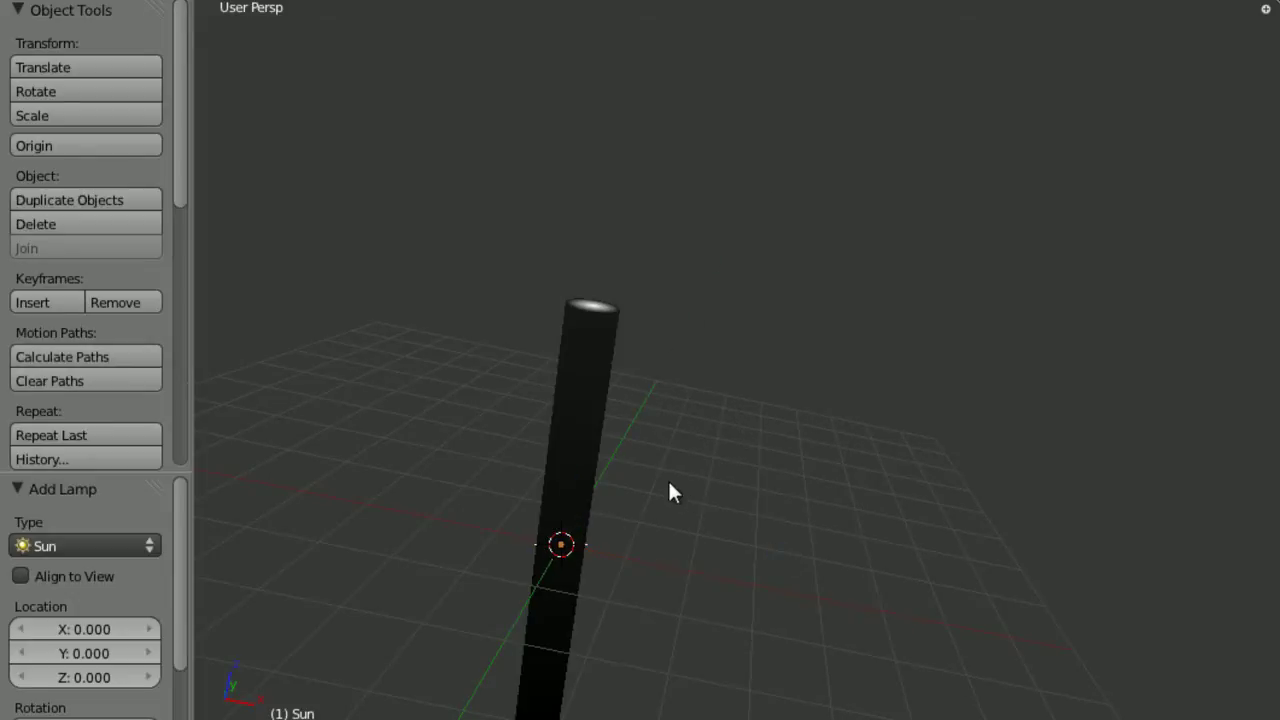
{"action": "left_click", "coordinate": [1065, 548]}
{"action": "key", "text": "r"}
{"action": "key", "text": "y"}
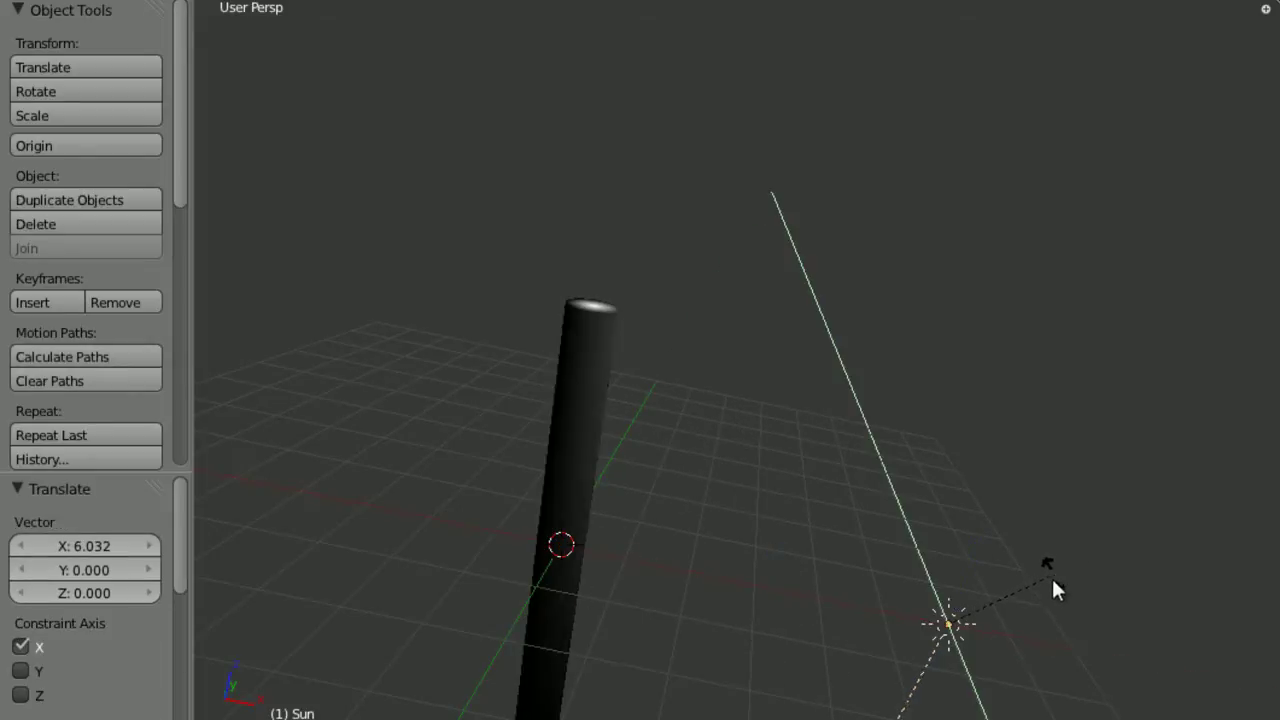
{"action": "left_click", "coordinate": [871, 578]}
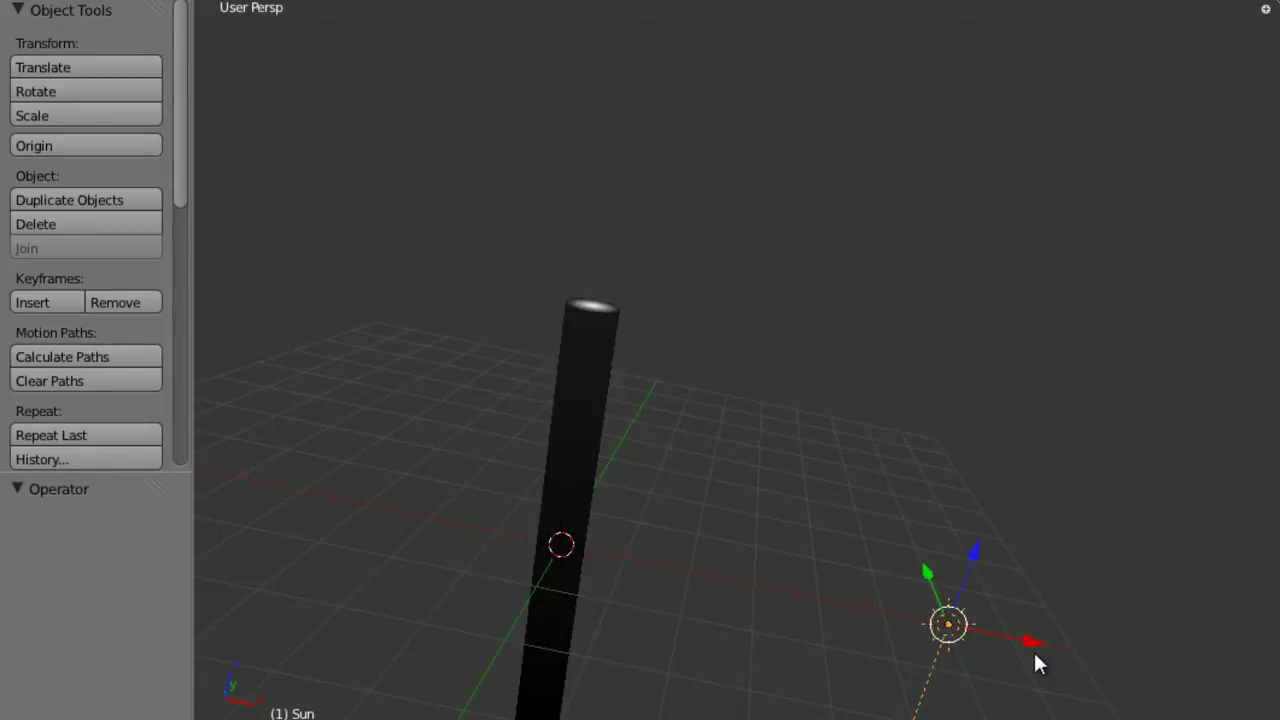
Rotate the Sun lamp about 63° in the orthographic front view so it shines down toward the pole.
{"action": "key", "text": "KP_7"}
{"action": "key", "text": "KP_5"}
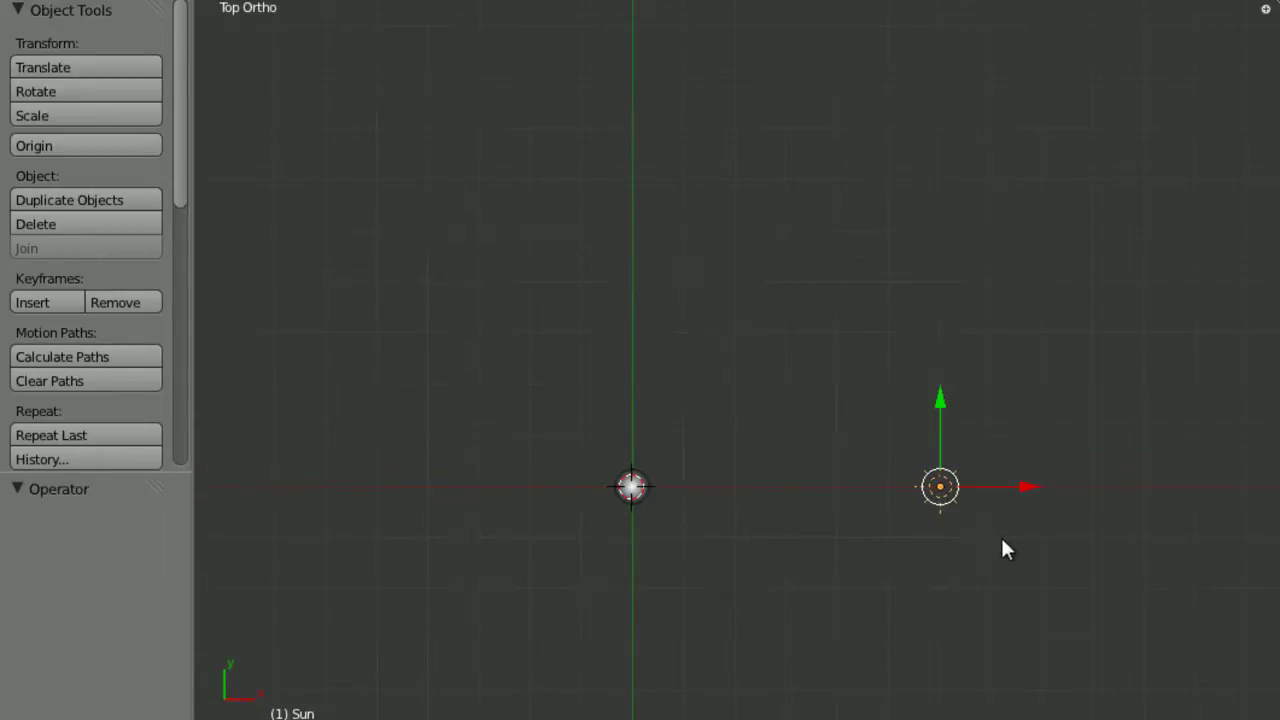
{"action": "key", "text": "KP_1"}
{"action": "key", "text": "r"}
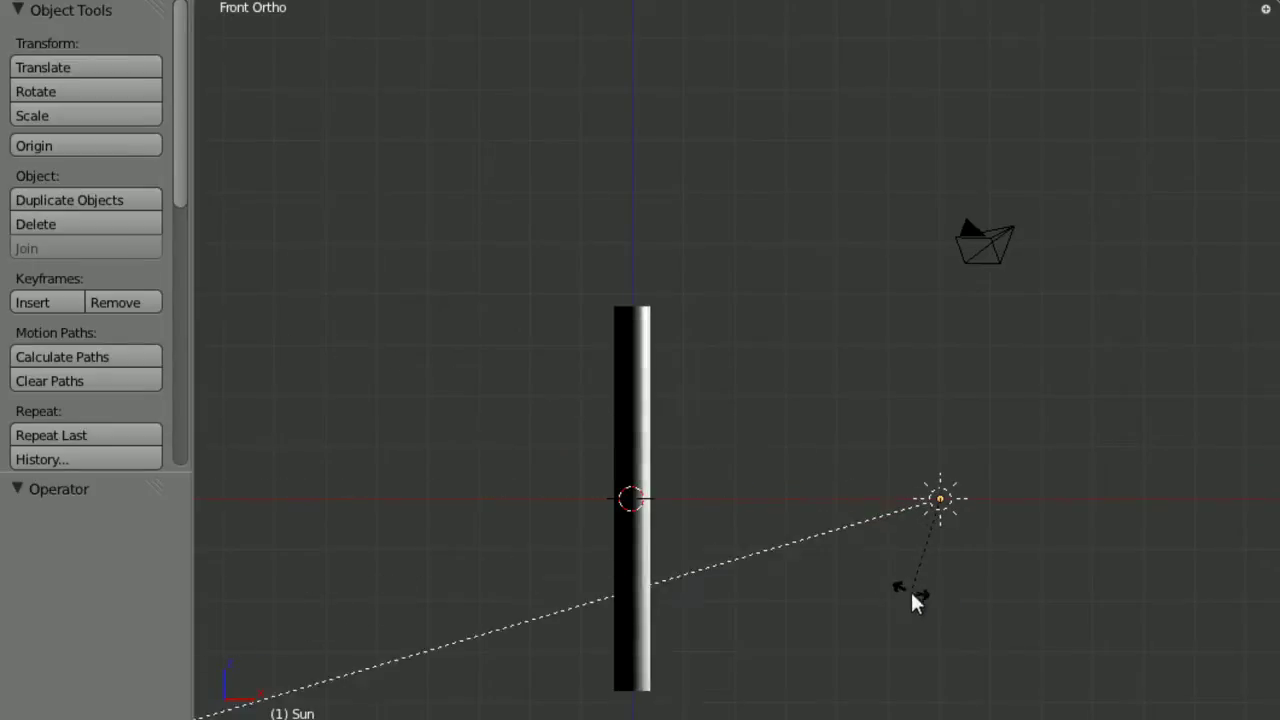
{"action": "left_click", "coordinate": [927, 594]}
Raise the Sun lamp, shift it about 2.24 along X and 5.52 along Y, and rotate it about -42.3° in top view.
{"action": "key", "text": "g"}
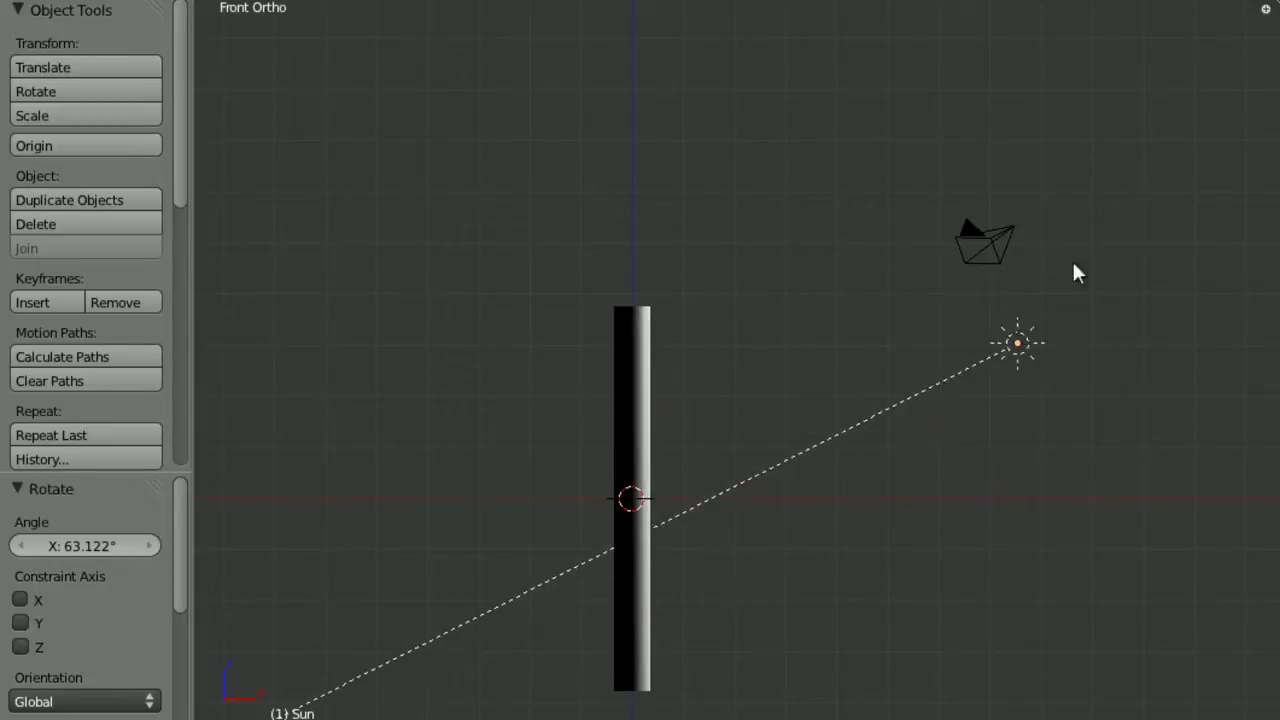
{"action": "left_click", "coordinate": [1194, 140]}
{"action": "key", "text": "KP_7"}
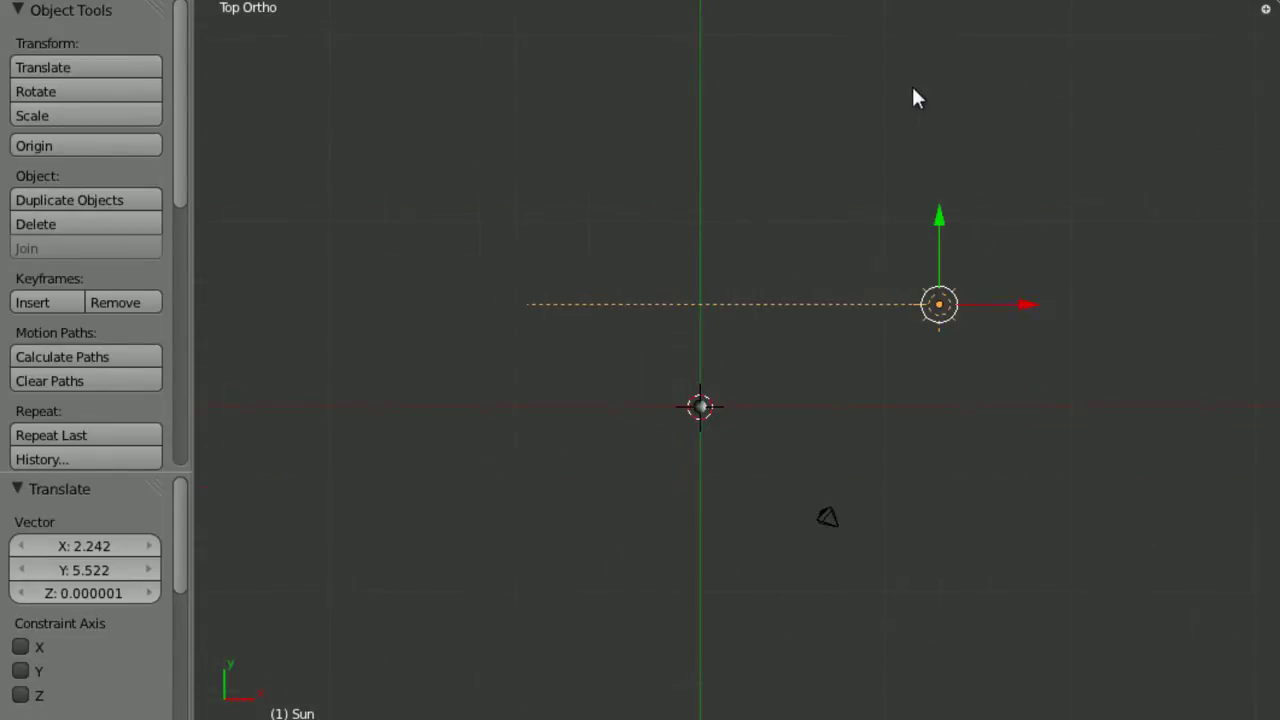
{"action": "key", "text": "r"}
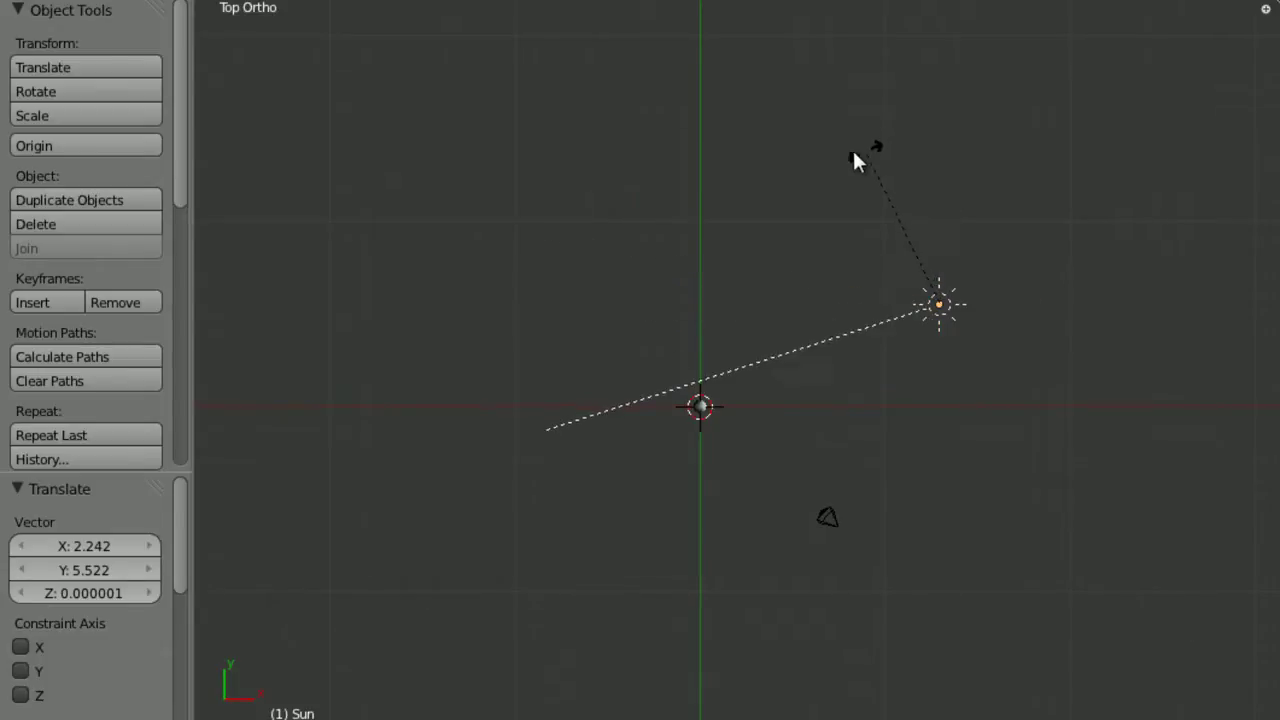
{"action": "left_click", "coordinate": [762, 157]}
{"action": "middle_click_drag", "start_coordinate": [762, 157], "coordinate": [760, 470]}
{"action": "middle_click_drag", "start_coordinate": [760, 470], "coordinate": [680, 529], "text": "ctrl"}
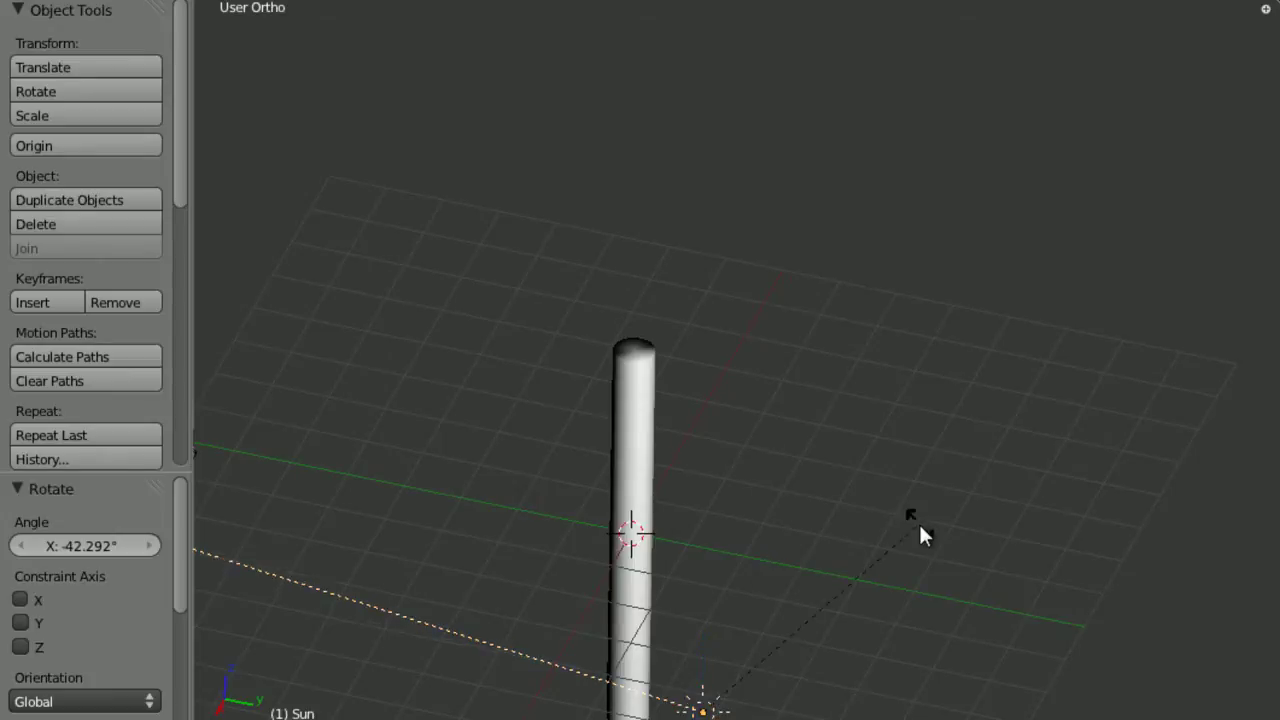
{"action": "middle_click_drag", "start_coordinate": [920, 534], "coordinate": [769, 694]}
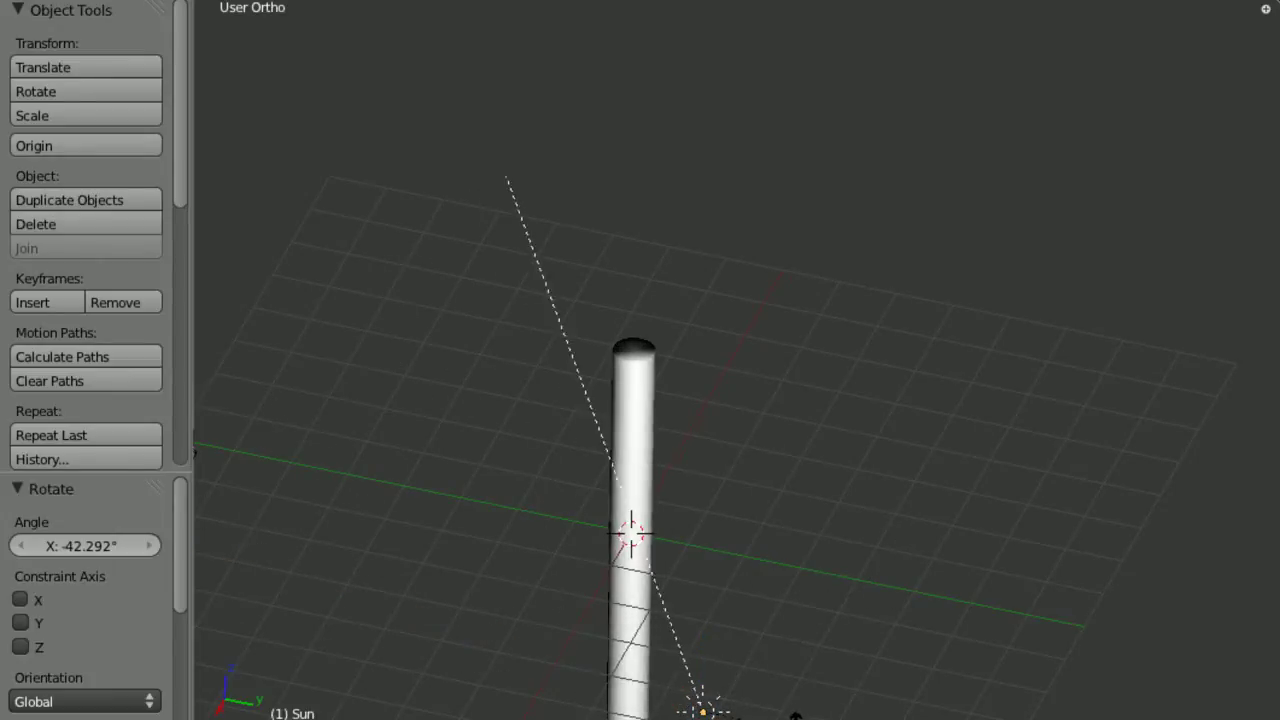
{"action": "left_click", "coordinate": [715, 708]}
{"action": "left_click", "coordinate": [826, 592]}
{"action": "key", "text": "ctrl+z"}
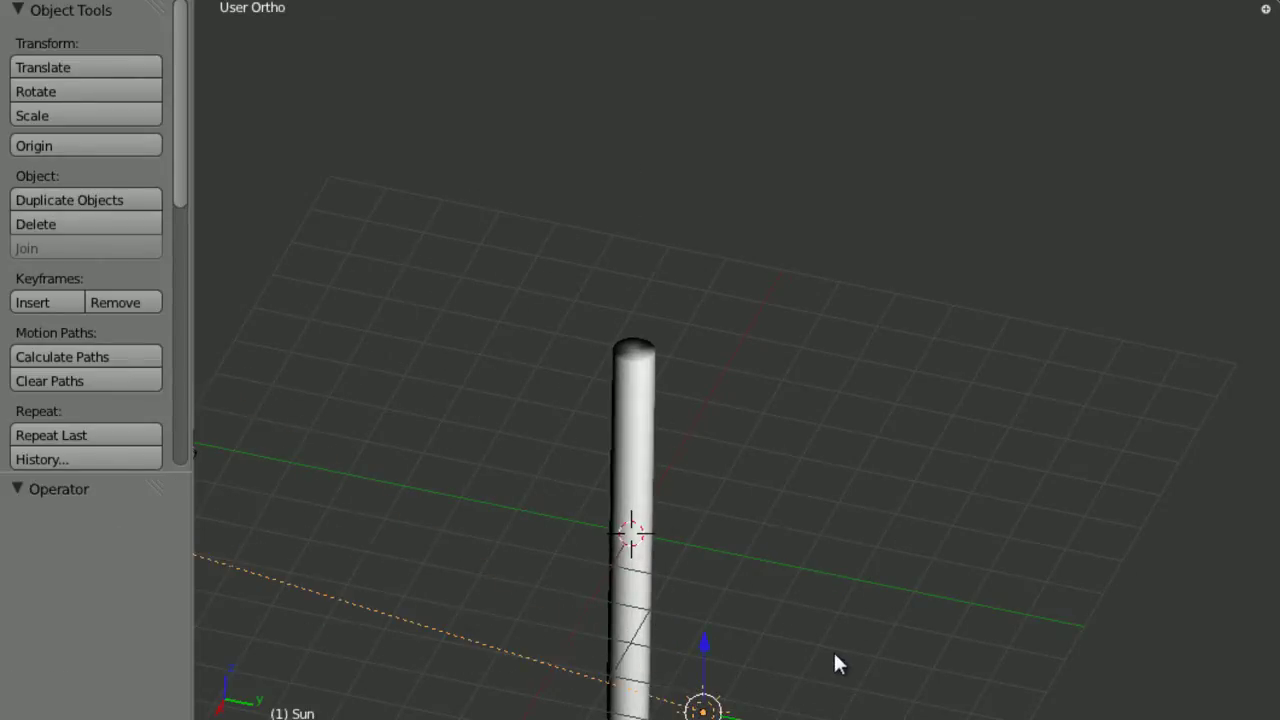
Set the Sun lamp's energy to 1.5.
{"action": "middle_click_drag", "start_coordinate": [833, 647], "coordinate": [1252, 218]}
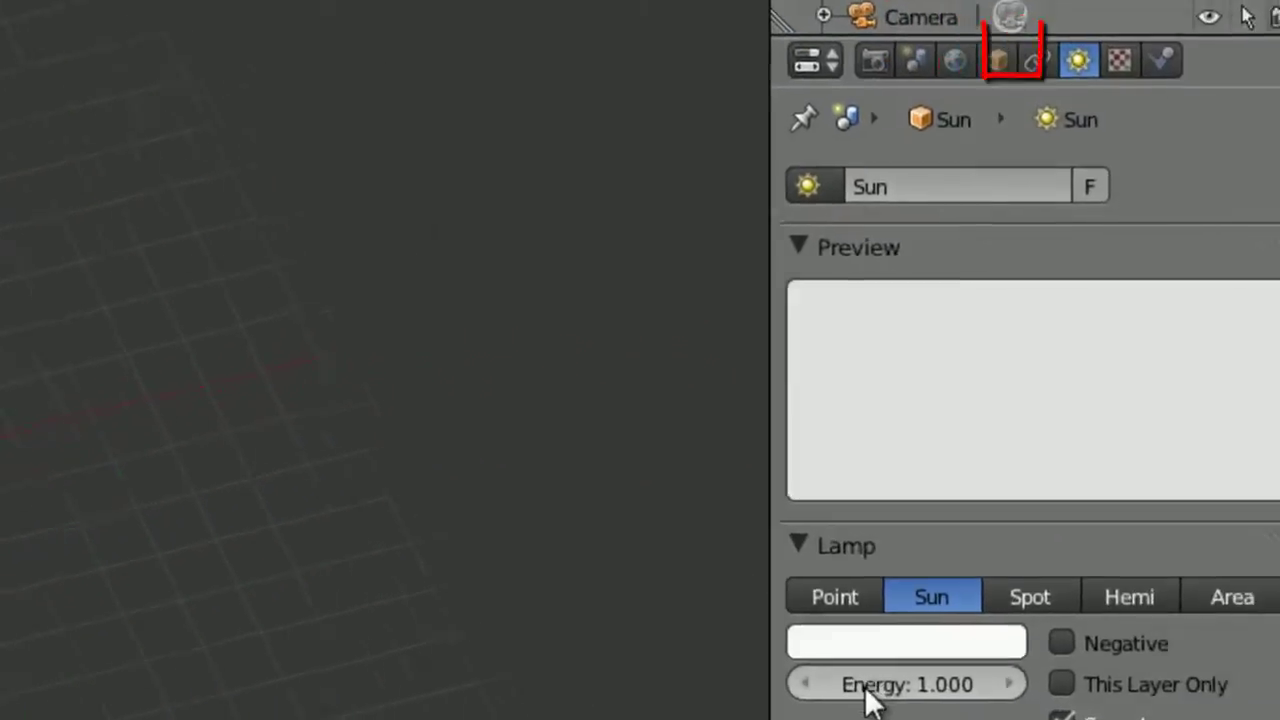
{"action": "left_click", "coordinate": [866, 697]}
{"action": "type", "text": "1.5"}
{"action": "key", "text": "Return"}
Tint the Sun lamp's light to a very pale, warm yellowish white.
{"action": "left_click", "coordinate": [803, 662]}
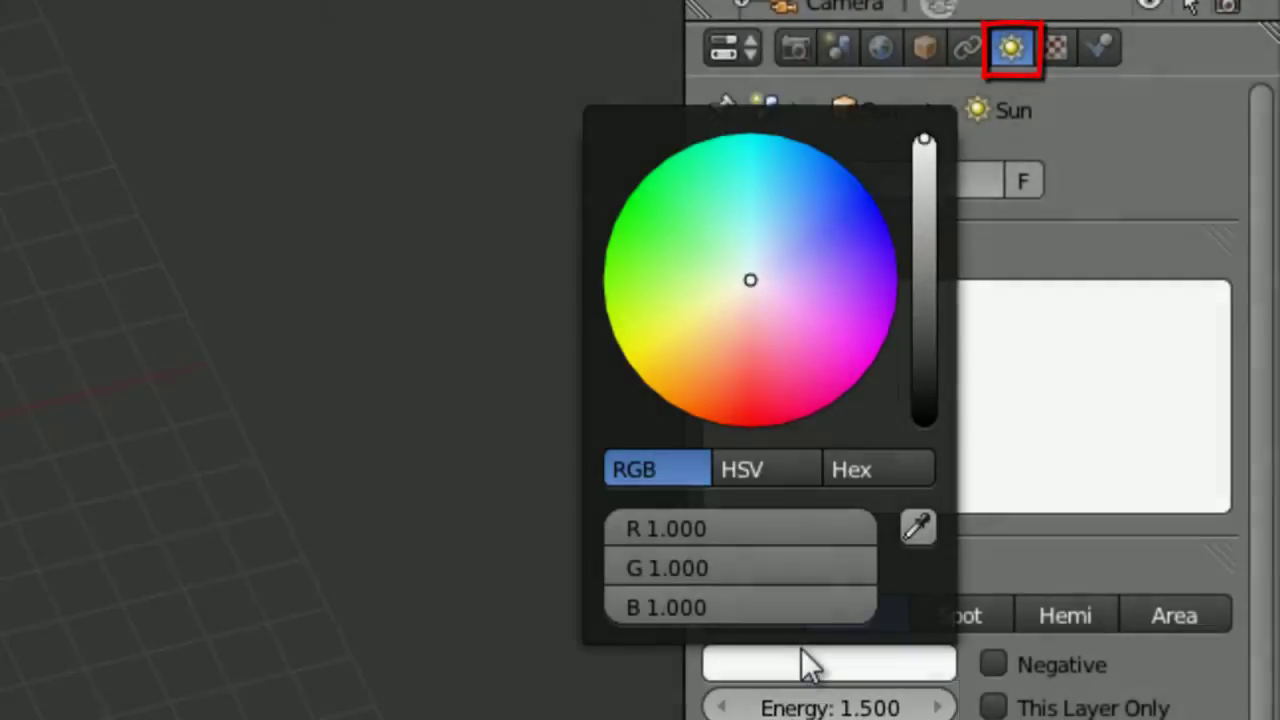
{"action": "left_click", "coordinate": [720, 301]}
{"action": "left_click_drag", "start_coordinate": [720, 301], "coordinate": [702, 316]}
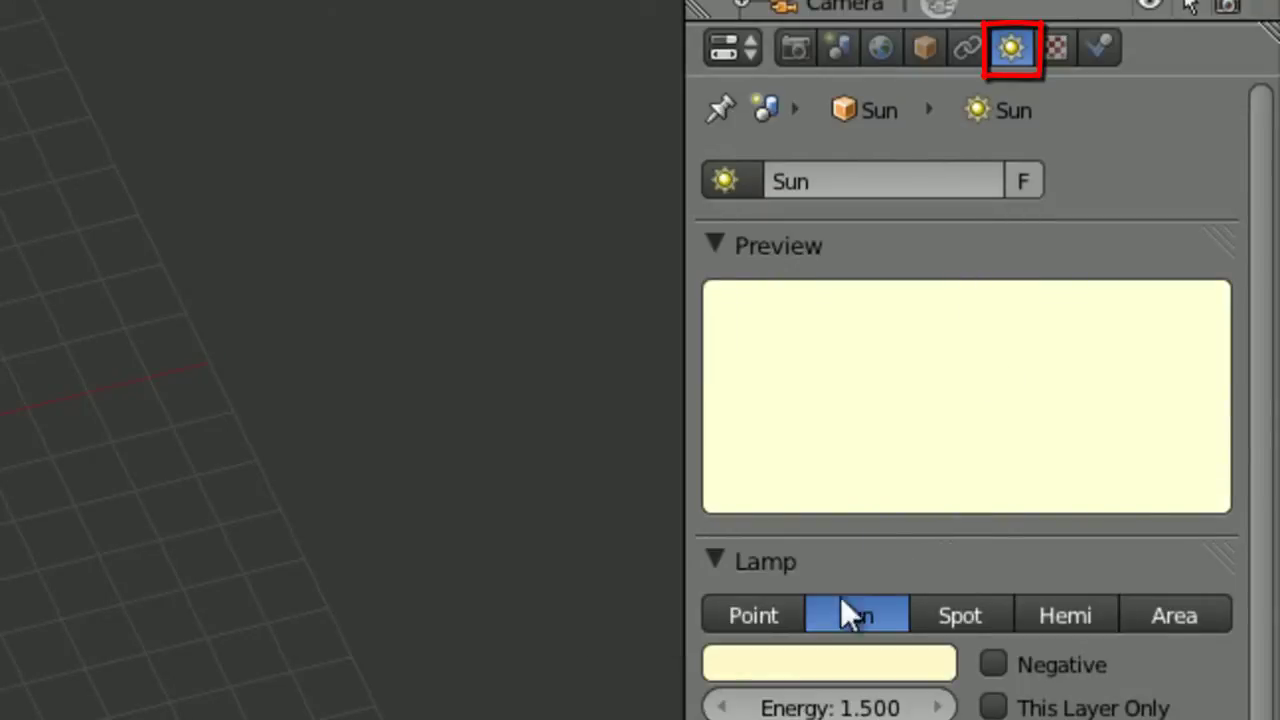
{"action": "middle_click_drag", "start_coordinate": [11, 620], "coordinate": [1002, 517]}
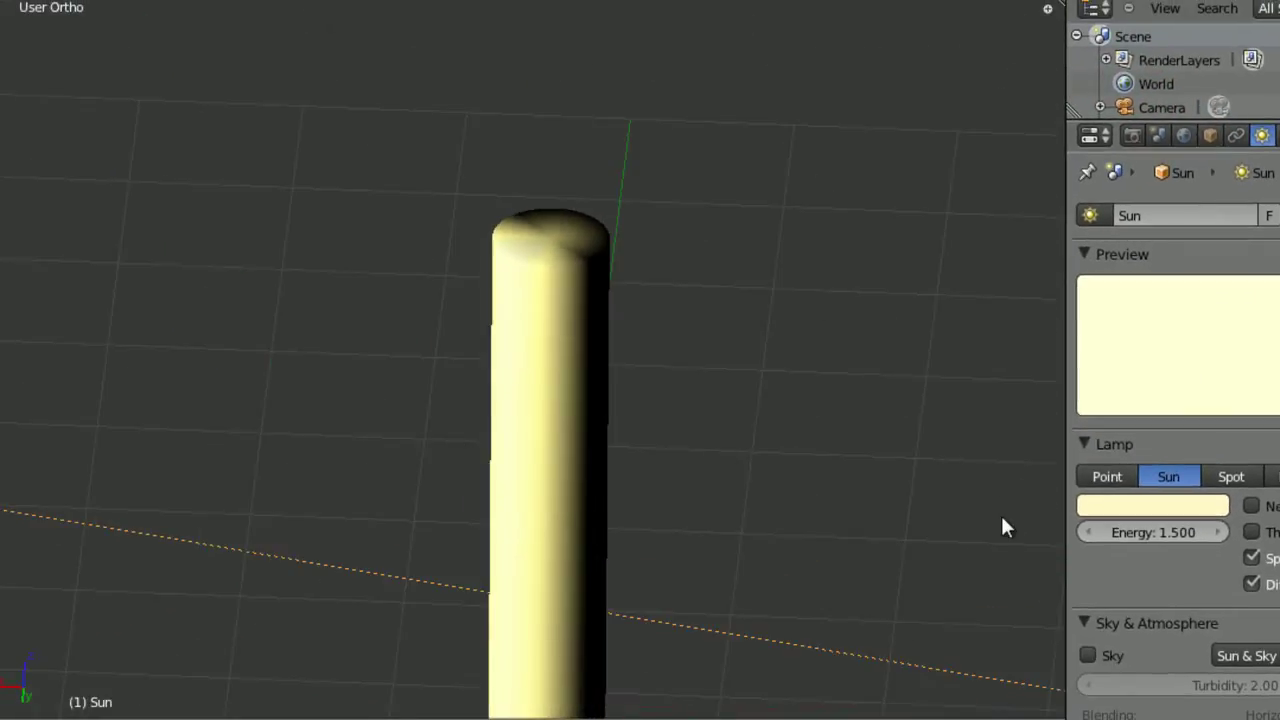
{"action": "left_click", "coordinate": [1077, 504]}
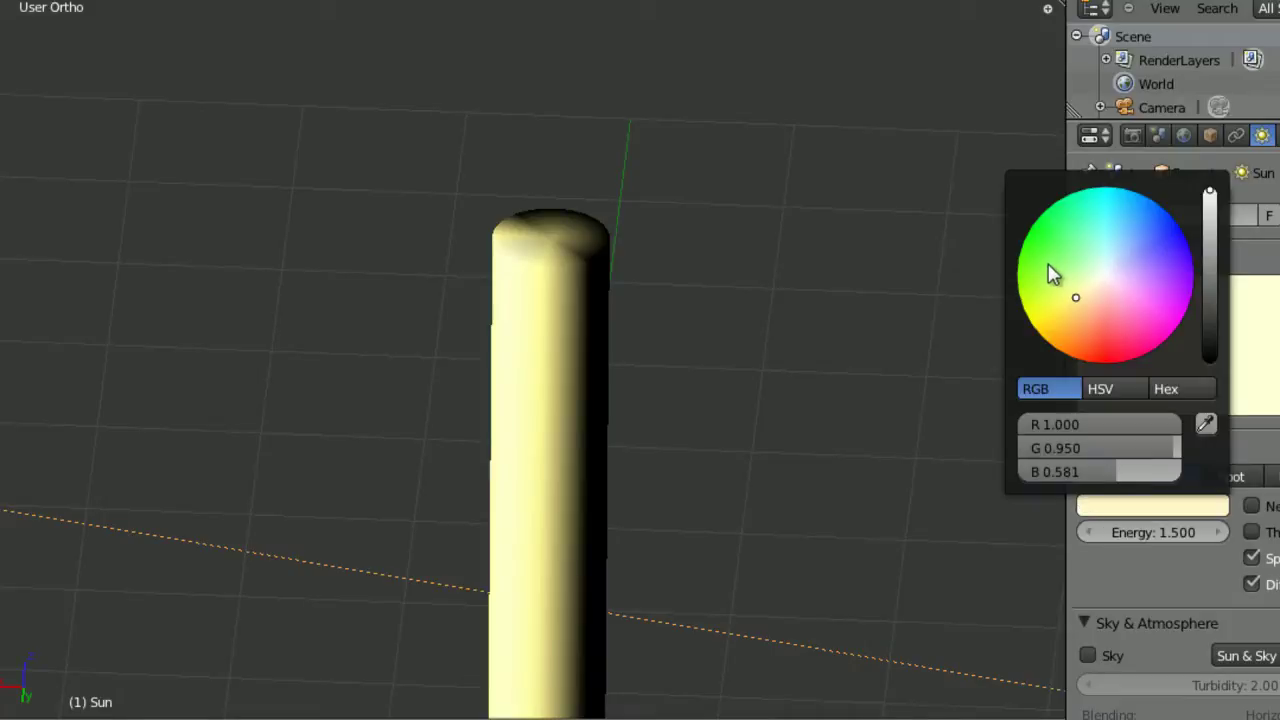
{"action": "left_click_drag", "start_coordinate": [1051, 274], "coordinate": [1100, 290]}
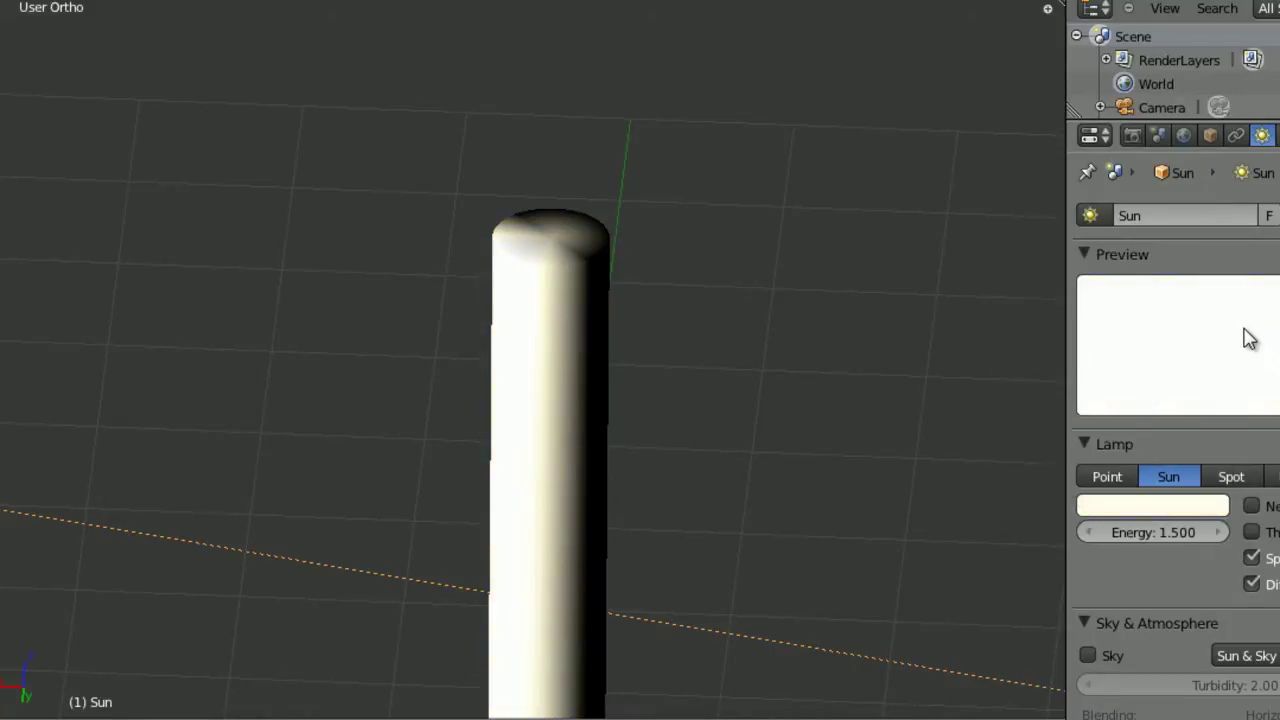
Add a Hemi lamp and move it straight up along Z, above the pole's top.
{"action": "middle_click_drag", "start_coordinate": [529, 443], "coordinate": [533, 365]}
{"action": "scroll", "coordinate": [533, 365], "scroll_direction": "down", "scroll_amount": 7}
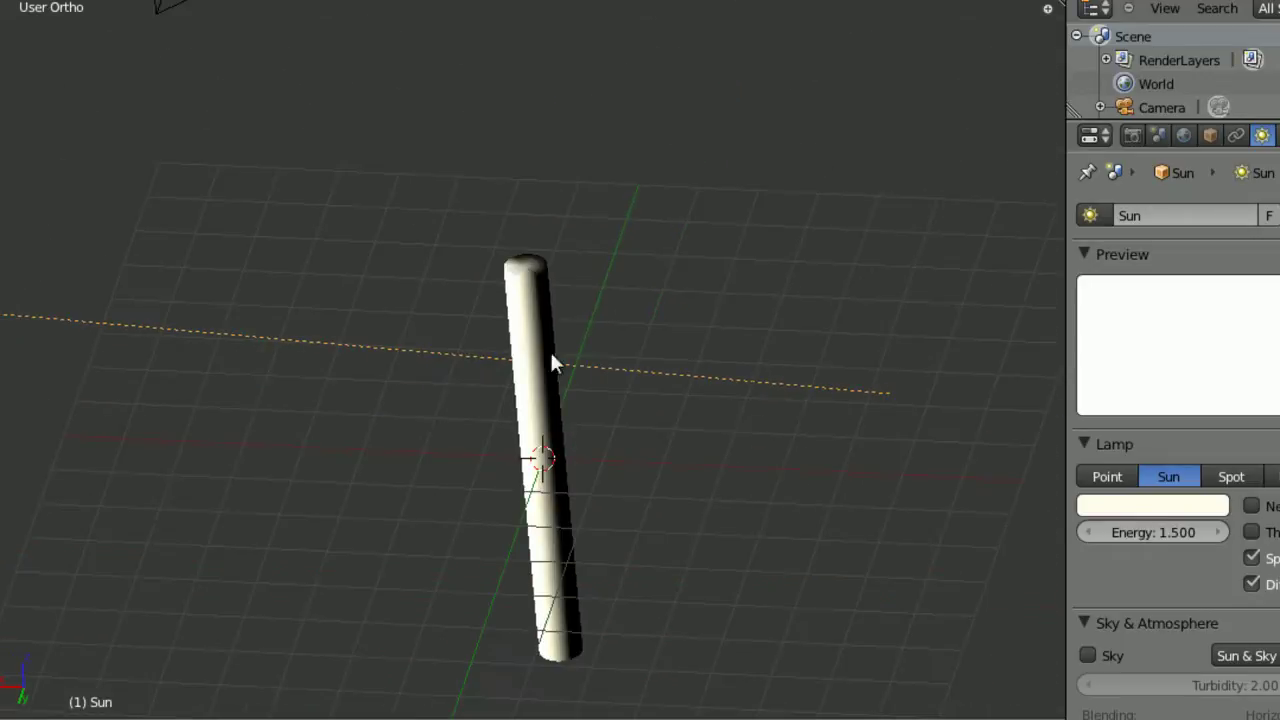
{"action": "key", "text": "shift+a"}
{"action": "mouse_move", "coordinate": [511, 322]}
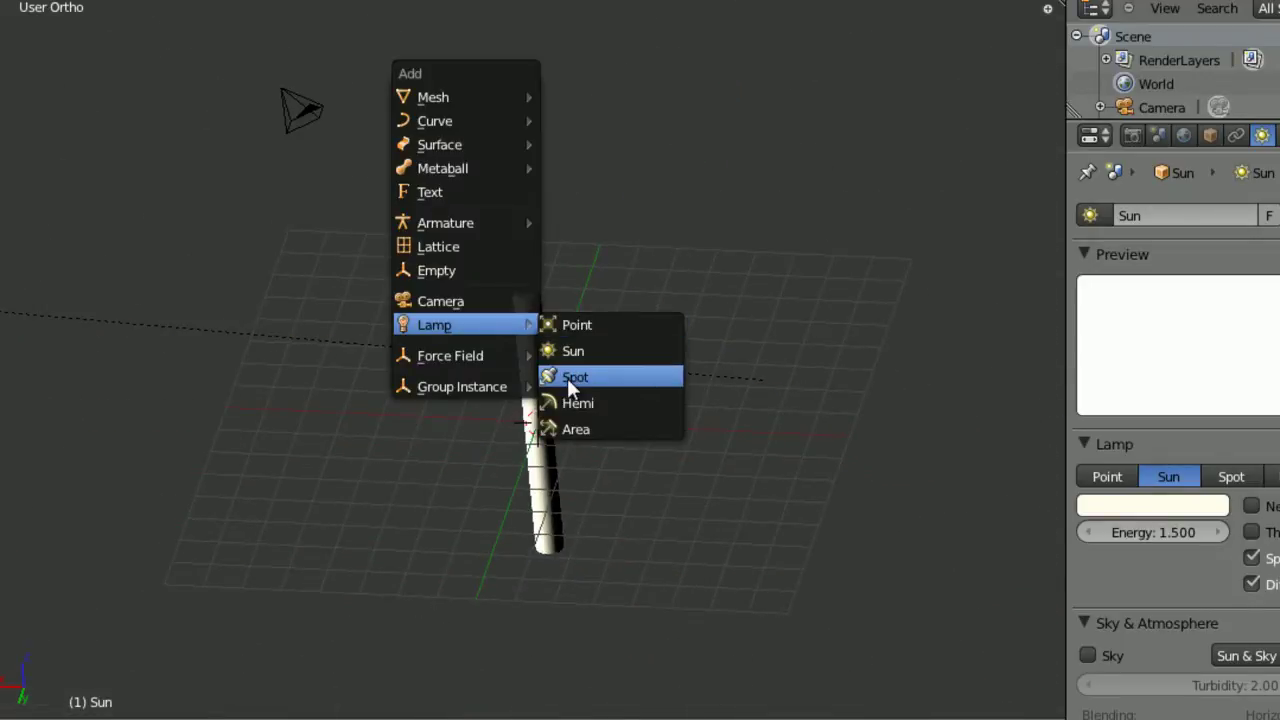
{"action": "left_click", "coordinate": [568, 403]}
{"action": "key", "text": "g"}
{"action": "key", "text": "z"}
{"action": "left_click", "coordinate": [520, 195]}
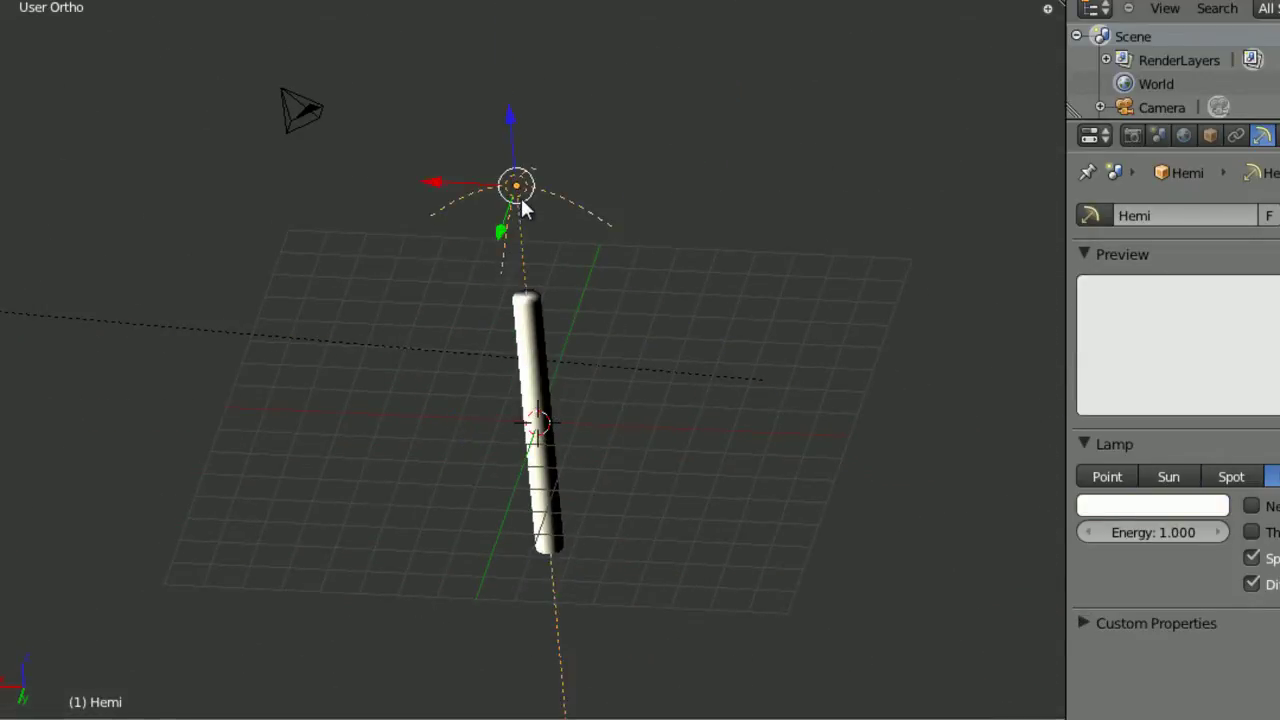
Move the Hemi lamp along X to the pole's shadowed side and rotate it about Y toward the pole.
{"action": "key", "text": "g"}
{"action": "key", "text": "x"}
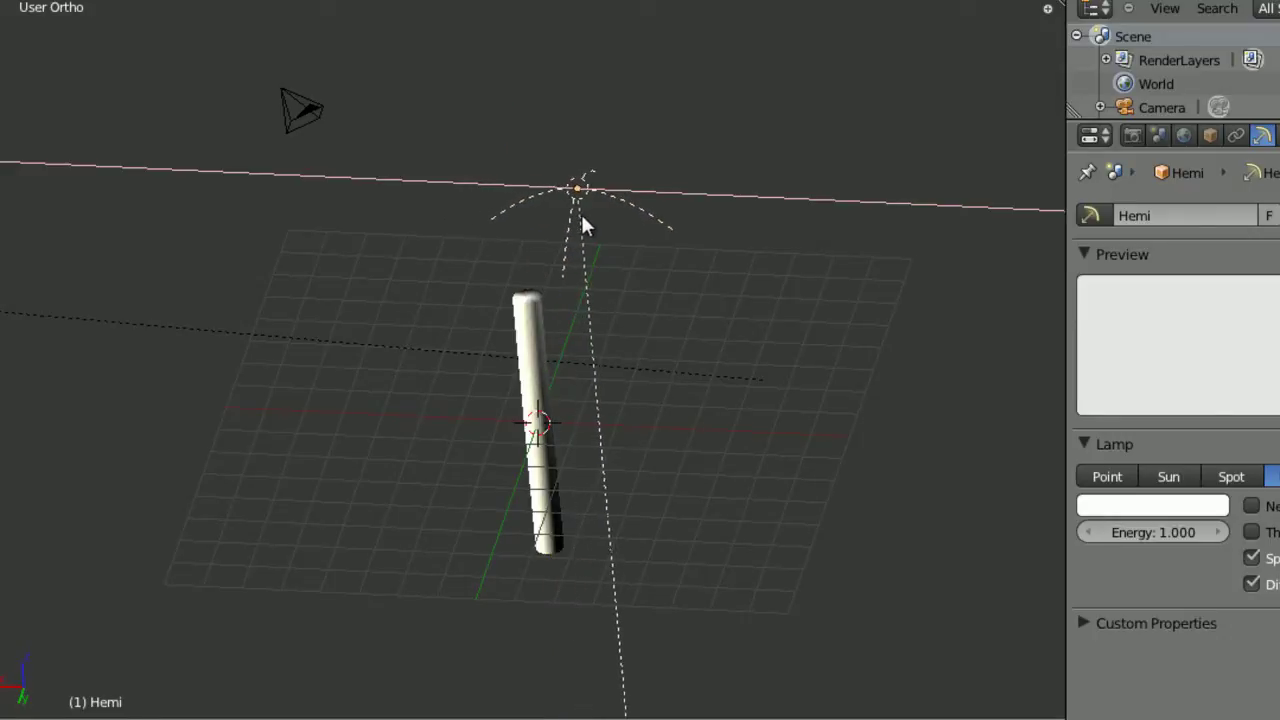
{"action": "left_click", "coordinate": [580, 211]}
{"action": "middle_click_drag", "start_coordinate": [580, 211], "coordinate": [566, 340]}
{"action": "scroll", "coordinate": [566, 340], "scroll_direction": "up", "scroll_amount": 4}
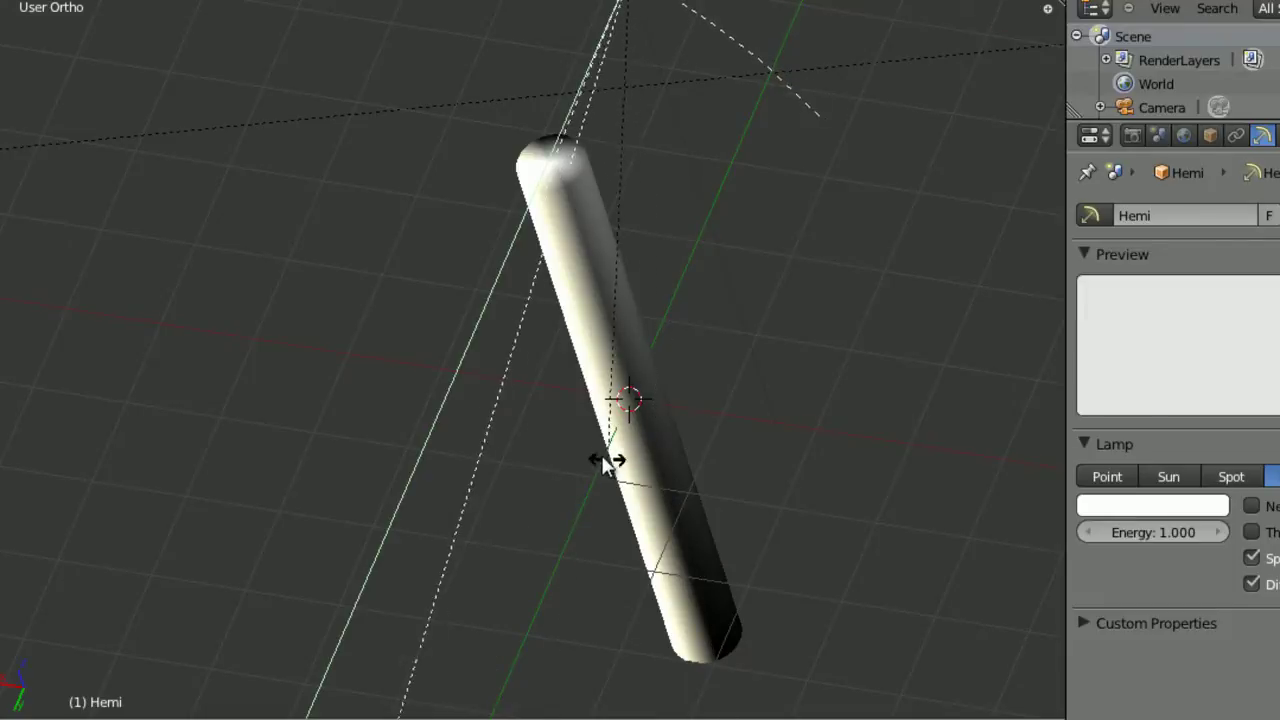
{"action": "left_click", "coordinate": [796, 518]}
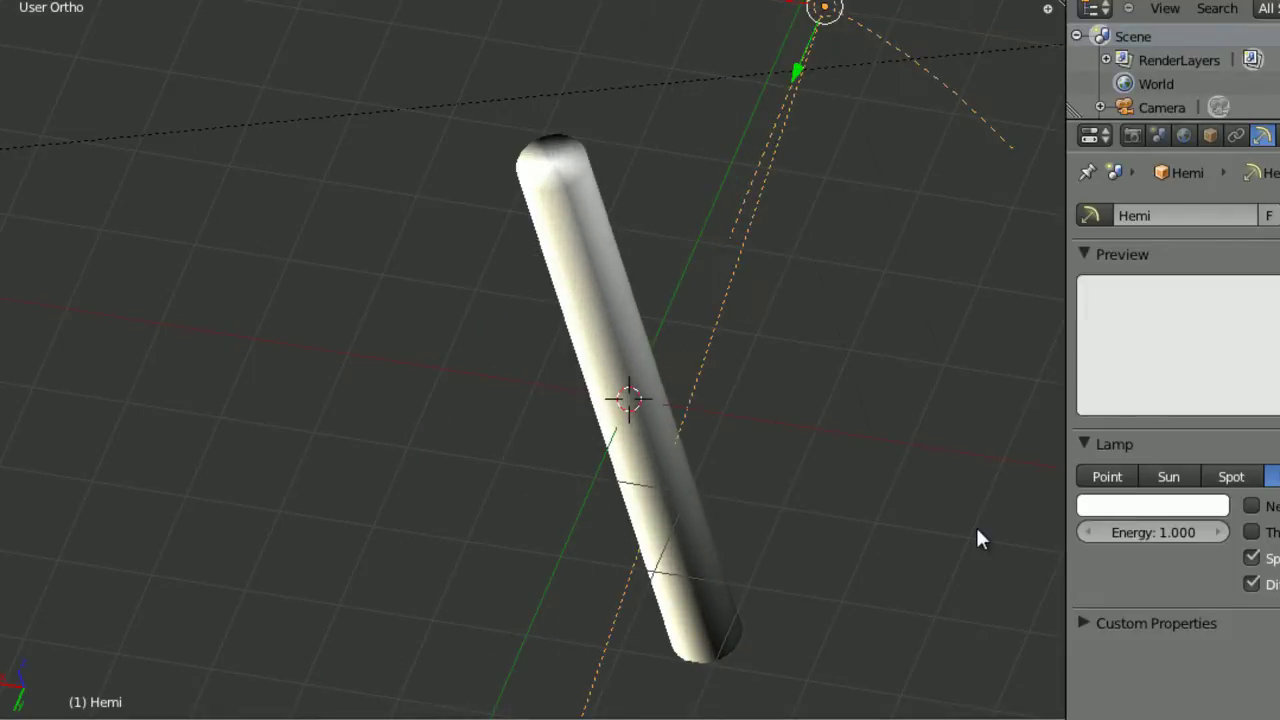
Set the Hemi lamp's color to dark blue, about R 0.017, G 0.023, B 0.147.
{"action": "left_click", "coordinate": [1158, 506]}
{"action": "left_click", "coordinate": [1173, 234]}
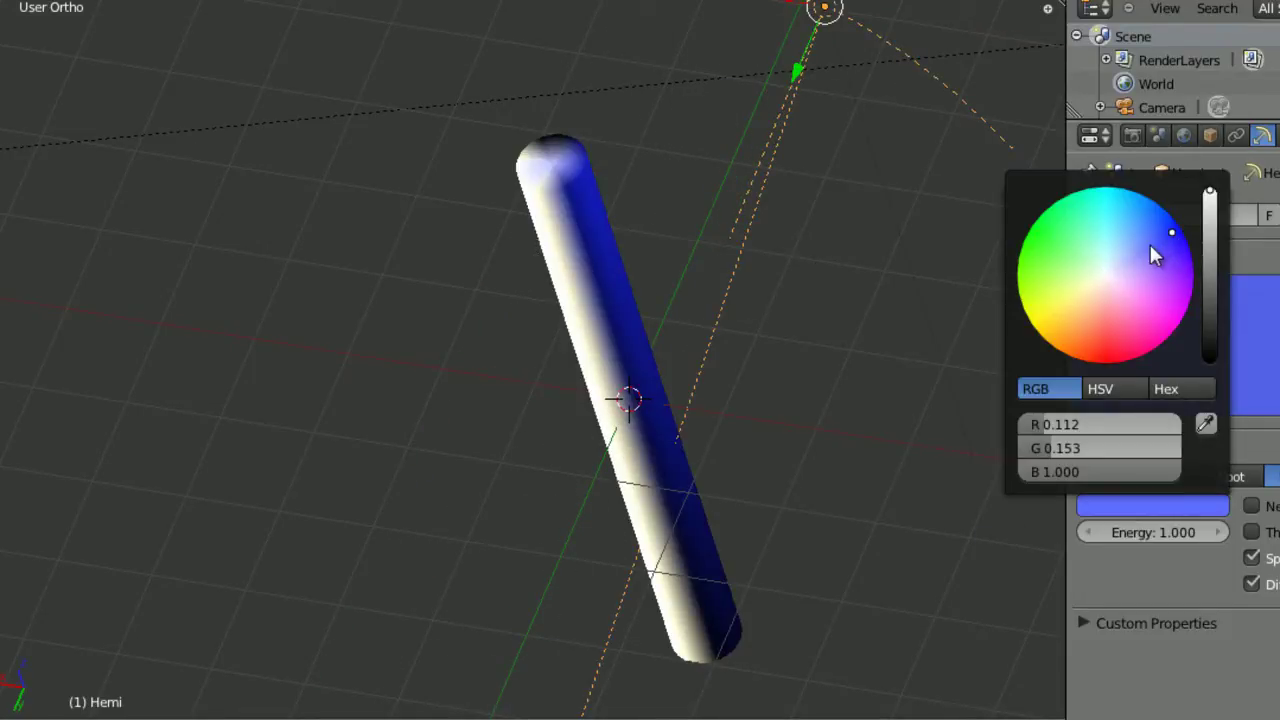
{"action": "left_click", "coordinate": [1211, 265]}
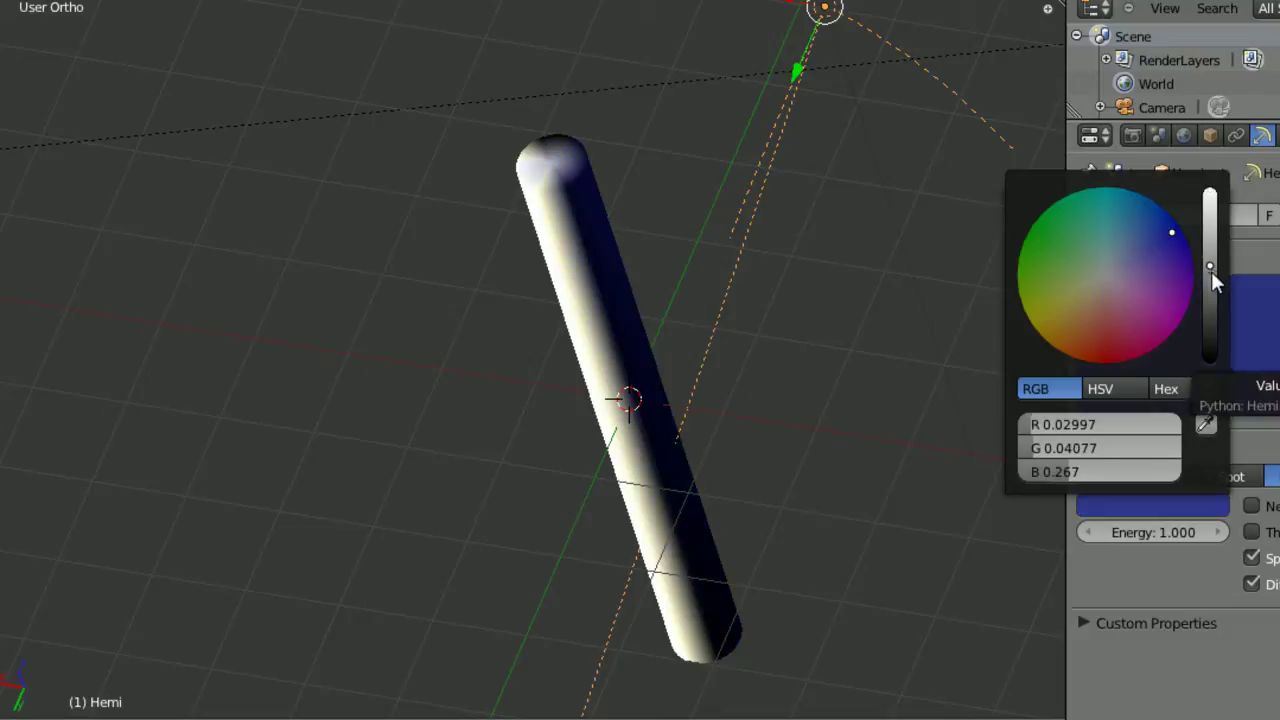
{"action": "left_click_drag", "start_coordinate": [1211, 272], "coordinate": [1213, 290]}
Move the Hemi lamp diagonally opposite the Sun in top view and rotate it -45.84° toward the pole.
{"action": "middle_click_drag", "start_coordinate": [841, 318], "coordinate": [677, 457]}
{"action": "key", "text": "KP_7"}
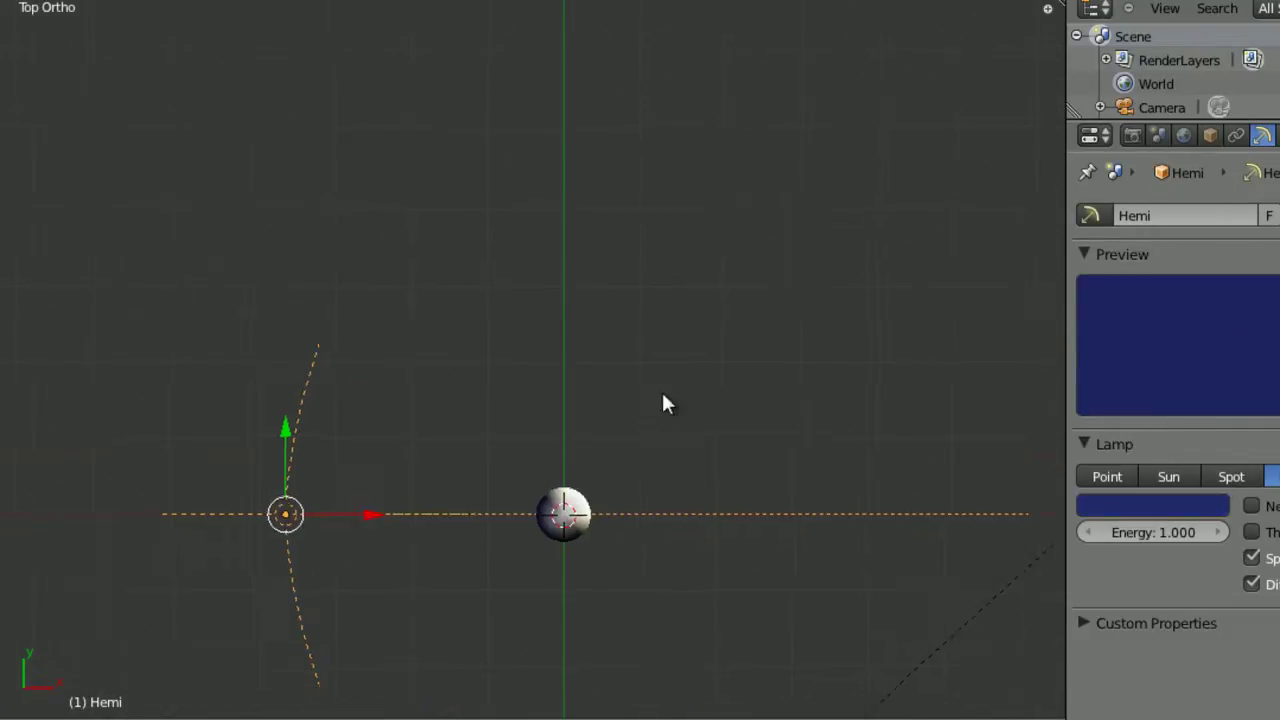
{"action": "scroll", "coordinate": [620, 300], "scroll_direction": "down", "scroll_amount": 6}
{"action": "key", "text": "g"}
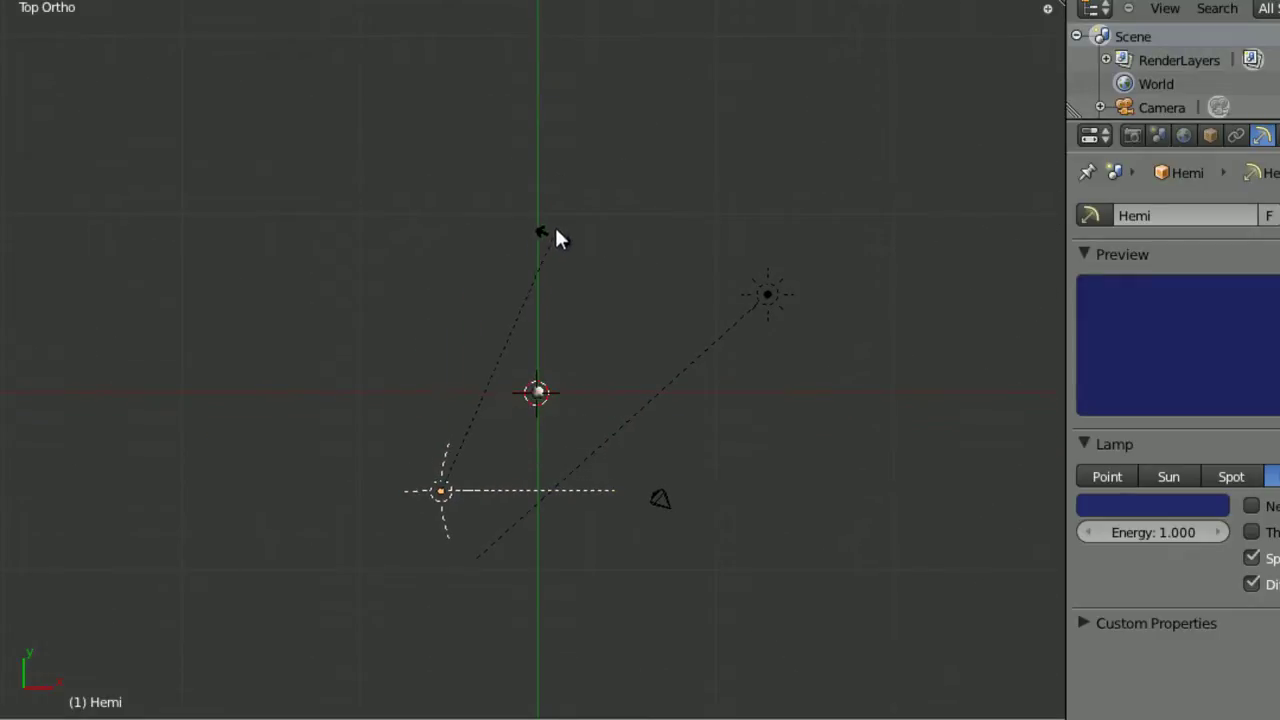
{"action": "left_click", "coordinate": [333, 221]}
Examine the pole's sunlit and blue shadowed sides from several angles and distances.
{"action": "middle_click_drag", "start_coordinate": [356, 260], "coordinate": [430, 260]}
{"action": "scroll", "coordinate": [462, 312], "scroll_direction": "up", "scroll_amount": 10}
{"action": "middle_click_drag", "start_coordinate": [462, 312], "coordinate": [498, 298]}
{"action": "middle_click_drag", "start_coordinate": [498, 298], "coordinate": [544, 146], "text": "shift"}
{"action": "scroll", "coordinate": [509, 251], "scroll_direction": "down", "scroll_amount": 5}
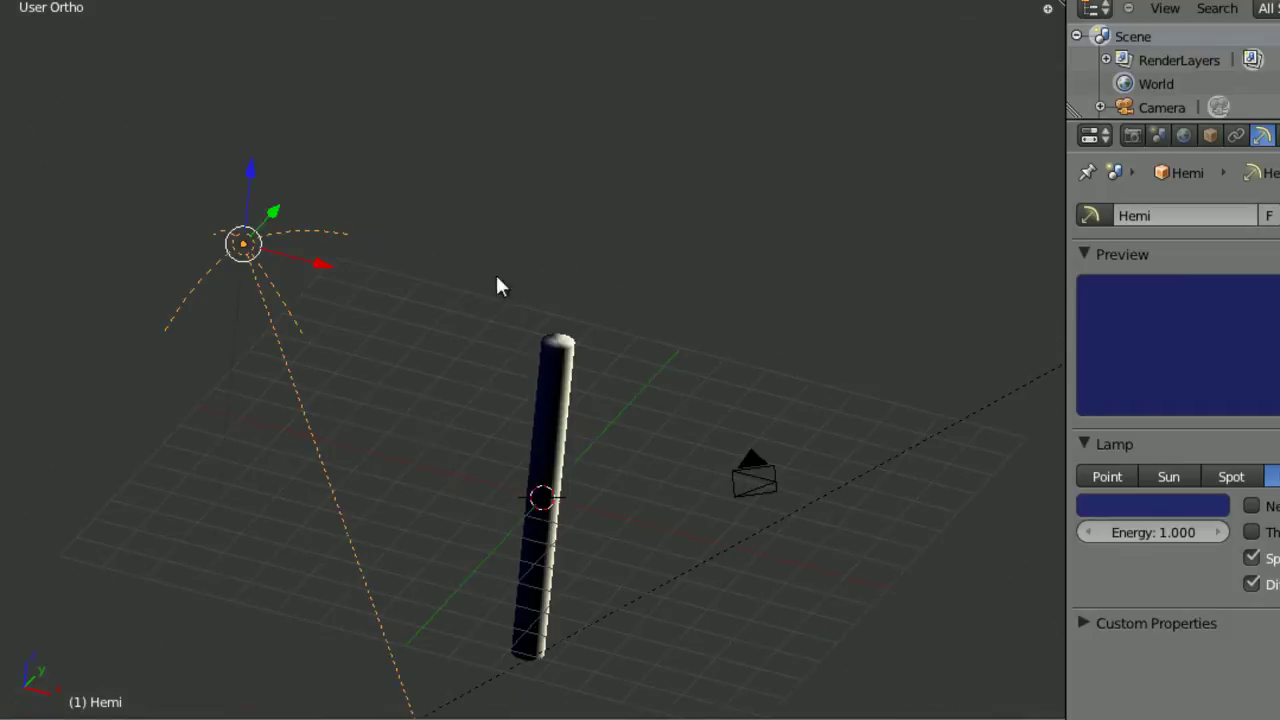
{"action": "middle_click_drag", "start_coordinate": [497, 283], "coordinate": [437, 376]}
{"action": "scroll", "coordinate": [437, 370], "scroll_direction": "up", "scroll_amount": 4}
{"action": "middle_click_drag", "start_coordinate": [491, 428], "coordinate": [572, 338]}
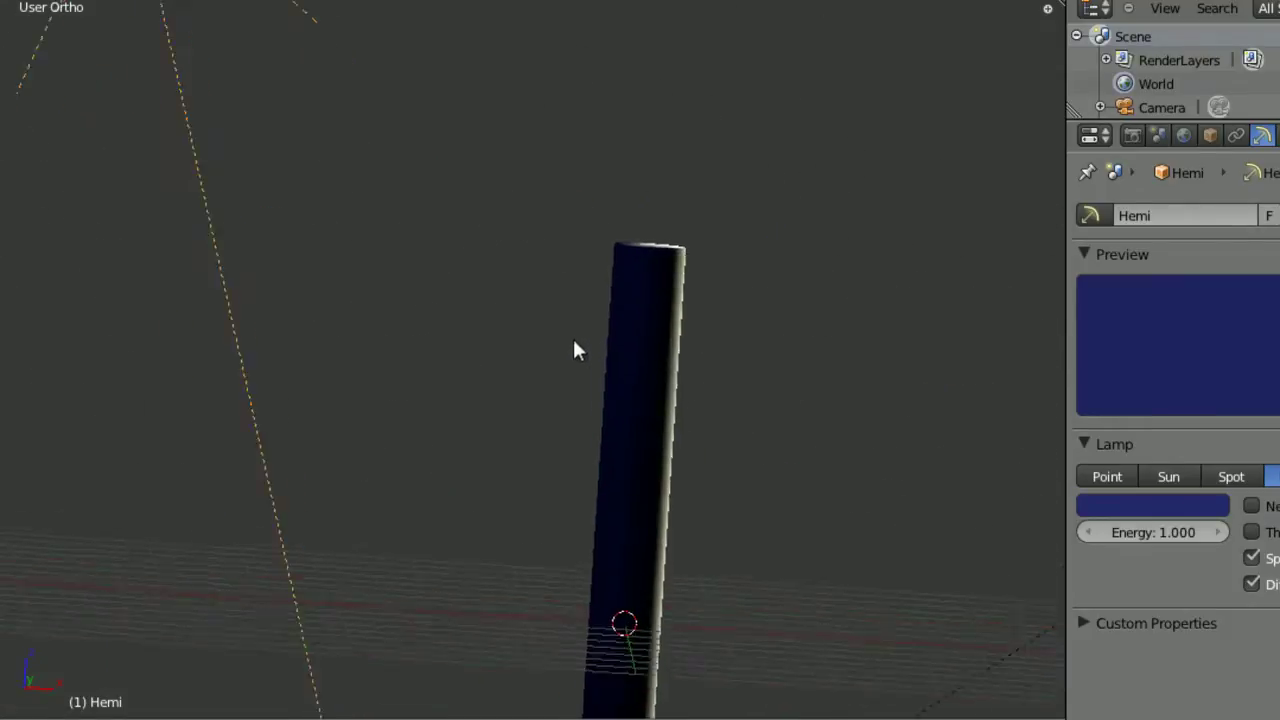
{"action": "scroll", "coordinate": [578, 360], "scroll_direction": "up", "scroll_amount": 4}
{"action": "middle_click_drag", "start_coordinate": [586, 384], "coordinate": [573, 357]}
Select the pole and show the 3D view's properties along with the pole's material settings.
{"action": "right_click", "coordinate": [623, 312]}
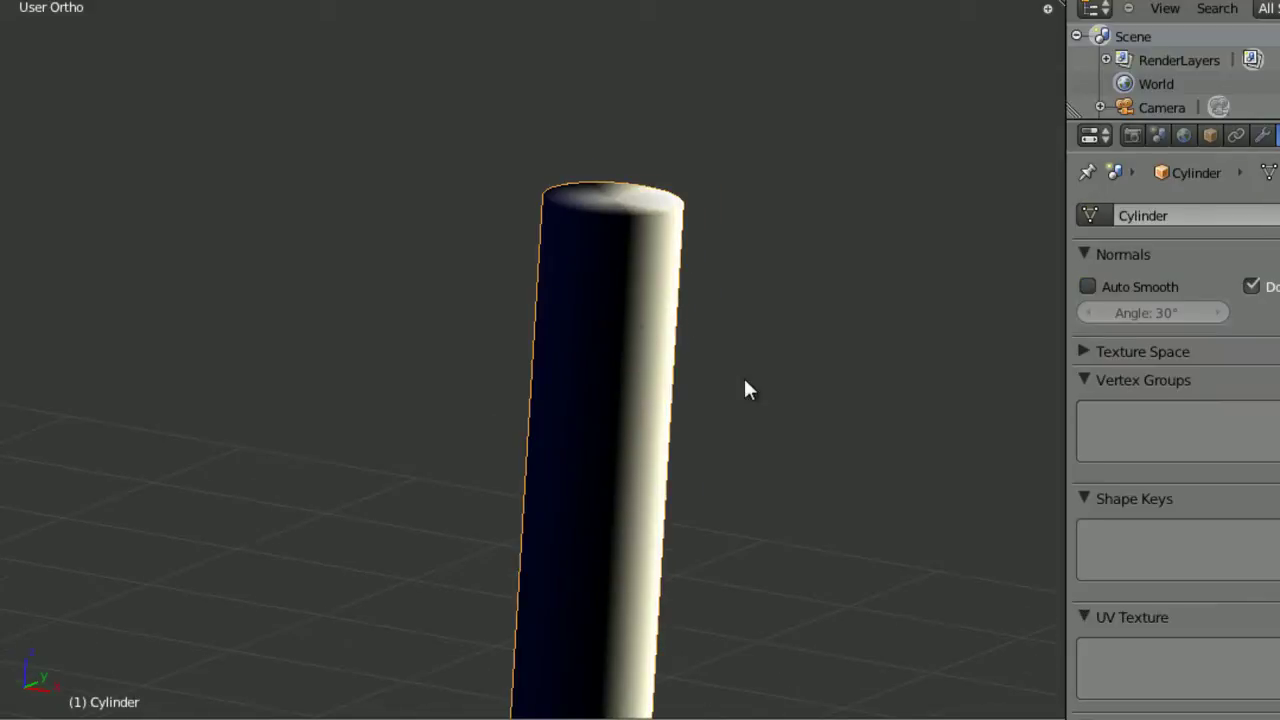
{"action": "key", "text": "n"}
{"action": "middle_click_drag", "start_coordinate": [478, 275], "coordinate": [420, 345]}
{"action": "middle_click_drag", "start_coordinate": [395, 297], "coordinate": [353, 220], "text": "shift"}
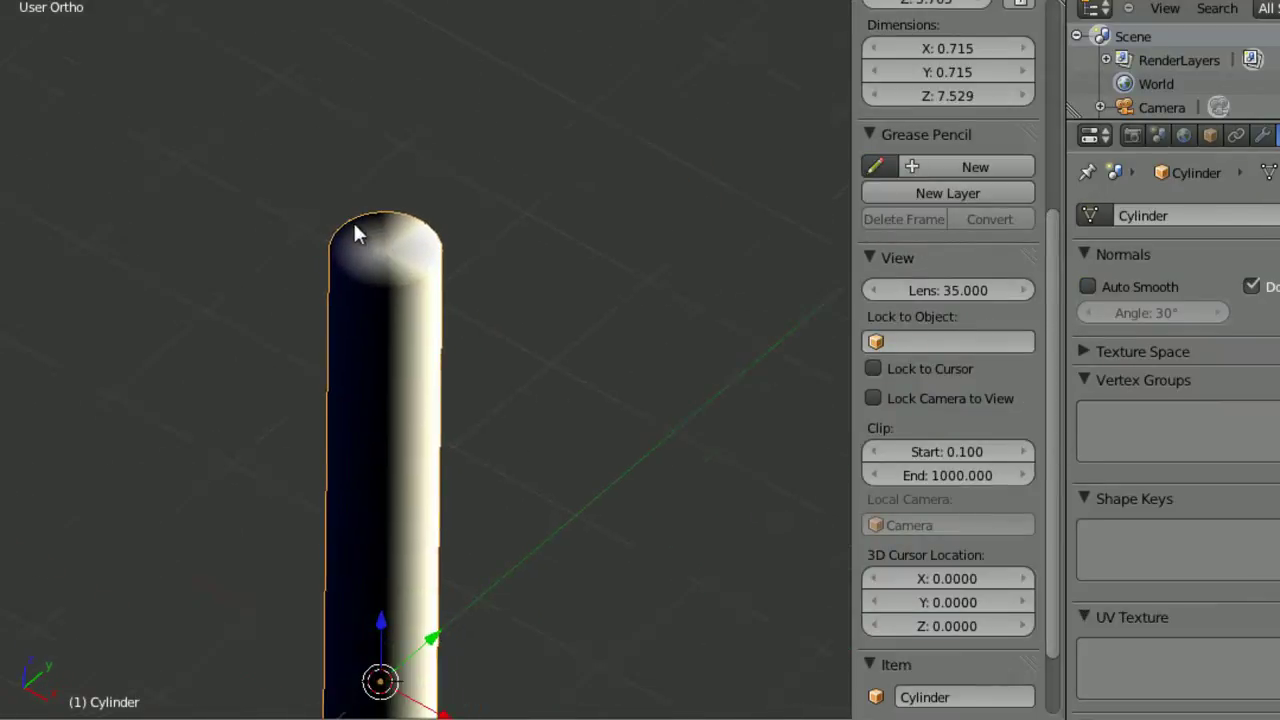
{"action": "scroll", "coordinate": [353, 220], "scroll_direction": "up", "scroll_amount": 3}
{"action": "scroll", "coordinate": [368, 322], "scroll_direction": "down", "scroll_amount": 4}
{"action": "scroll", "coordinate": [1046, 460], "scroll_direction": "down", "scroll_amount": 3}
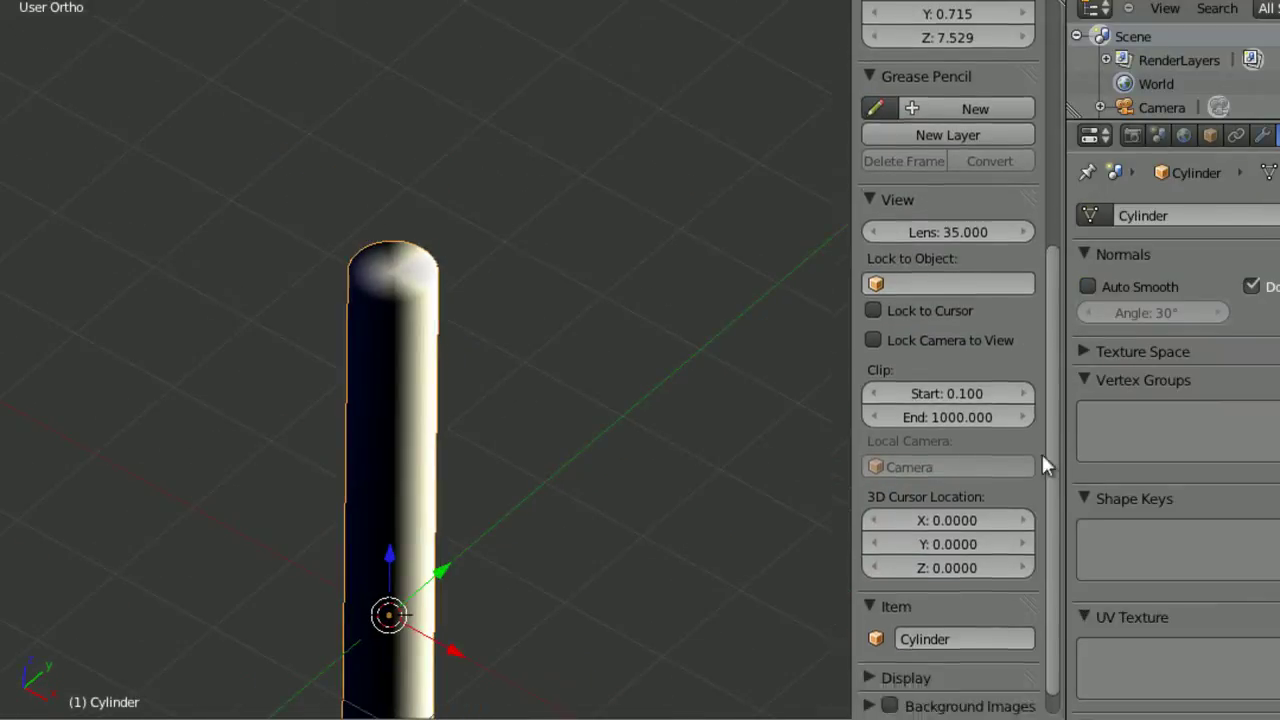
{"action": "key", "text": "ctrl+Tab"}
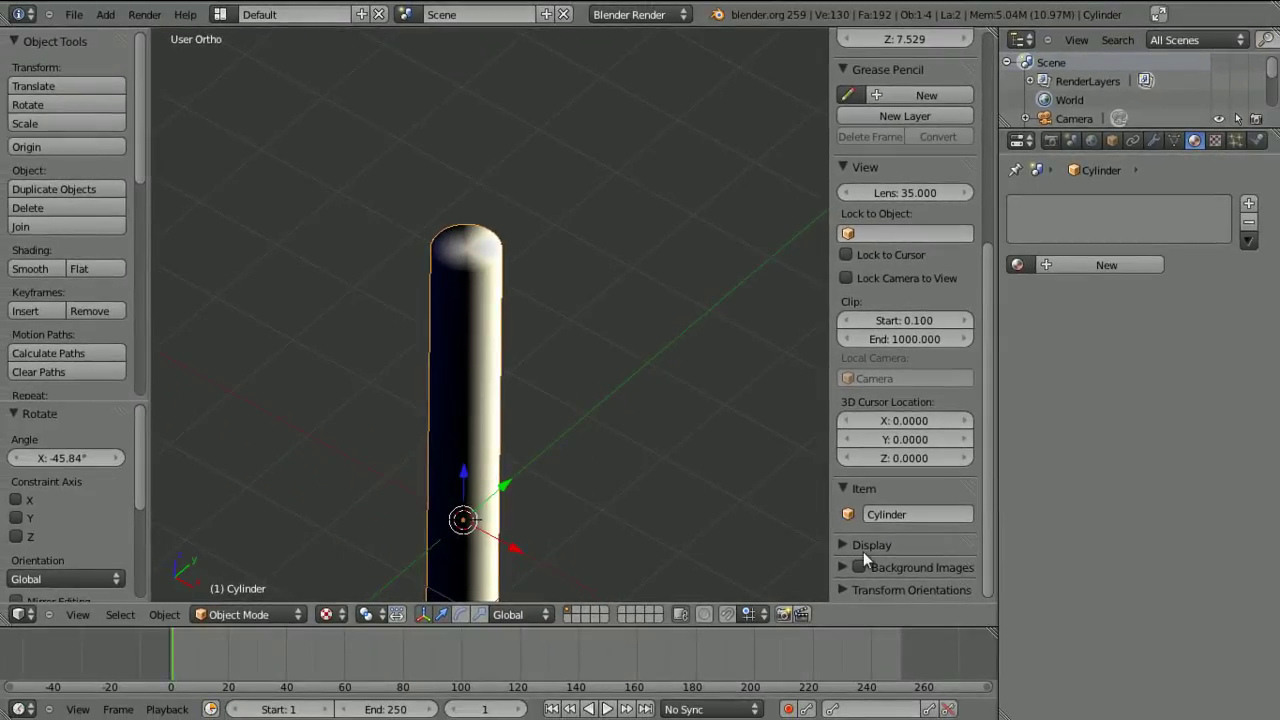
Expand the 3D view's display settings and set the shading mode to GLSL.
{"action": "left_click", "coordinate": [862, 549]}
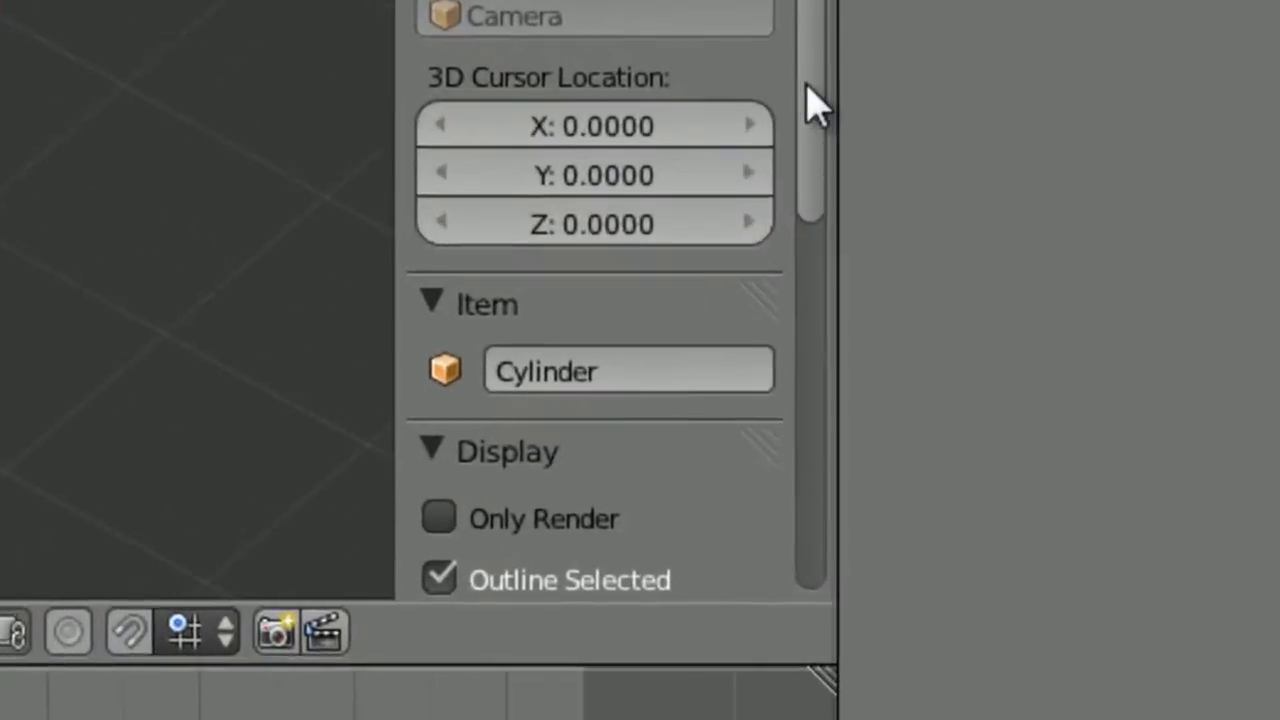
{"action": "left_click_drag", "start_coordinate": [992, 412], "coordinate": [990, 636]}
{"action": "key", "text": "n"}
{"action": "key", "text": "n"}
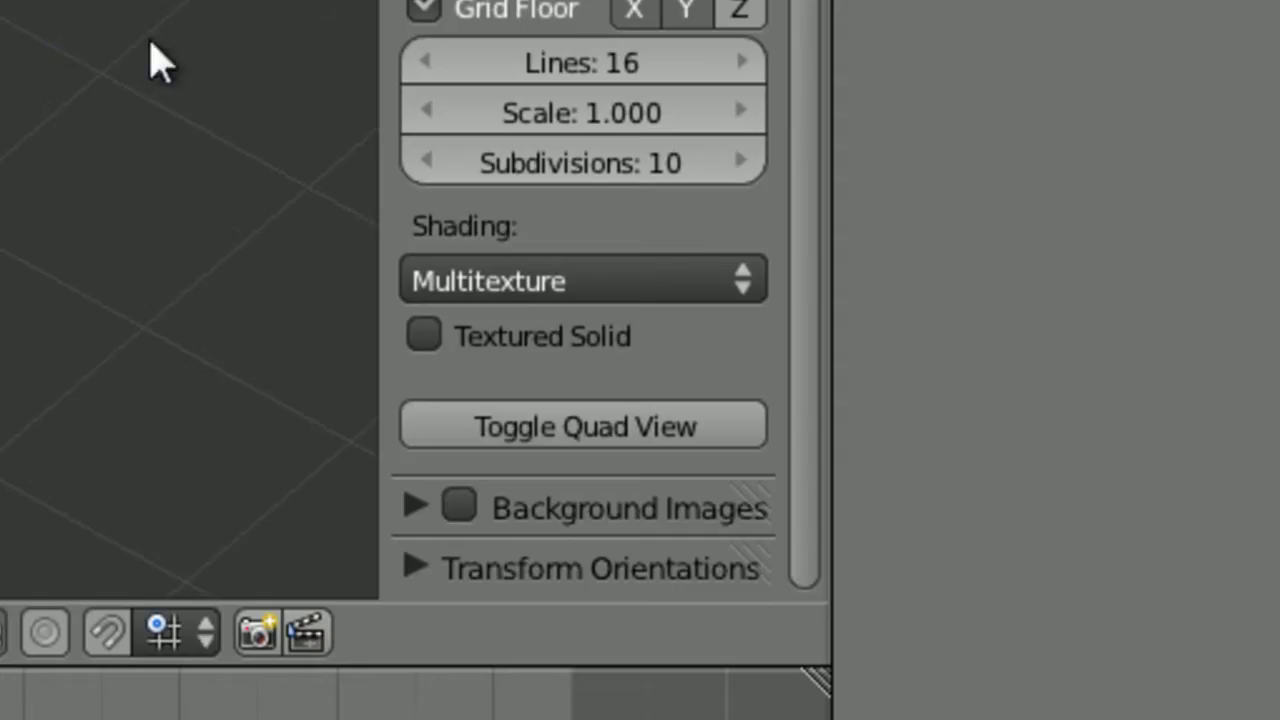
{"action": "left_click", "coordinate": [510, 281]}
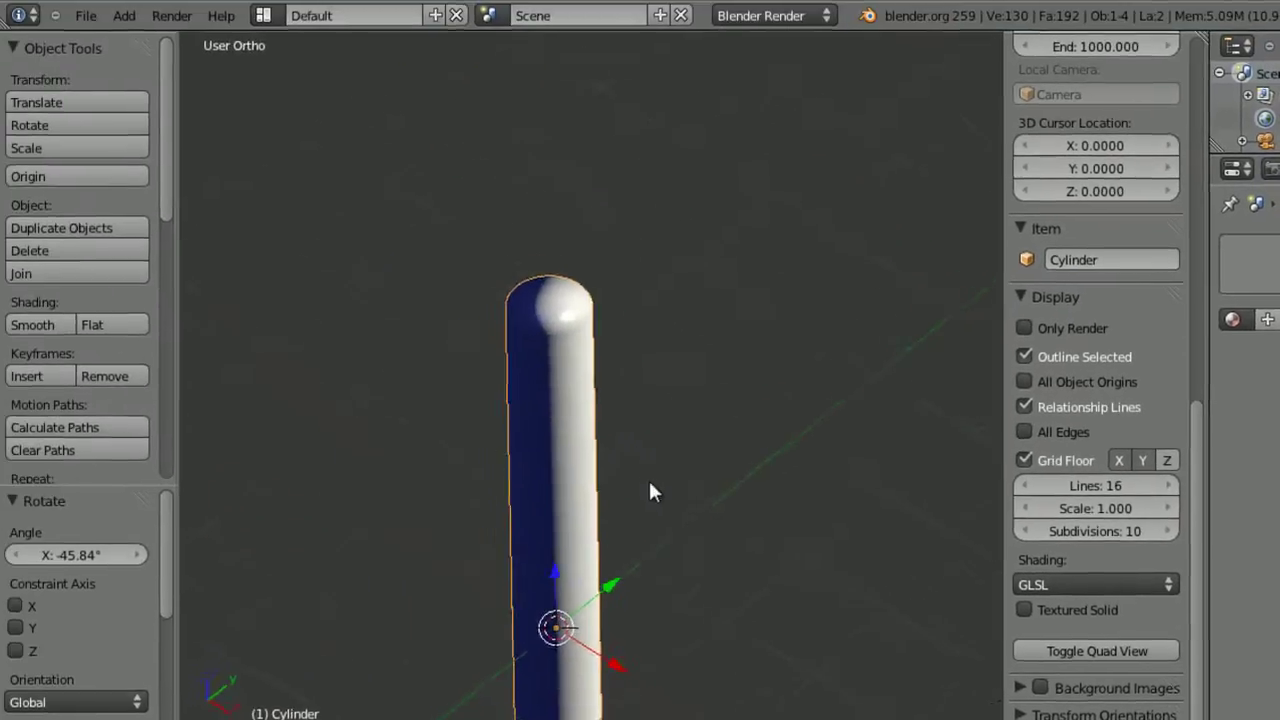
Select the Hemi lamp and darken its blue colour to a nearly black navy.
{"action": "middle_click_drag", "start_coordinate": [651, 491], "coordinate": [621, 340]}
{"action": "scroll", "coordinate": [621, 392], "scroll_direction": "up", "scroll_amount": 3}
{"action": "right_click", "coordinate": [298, 333]}
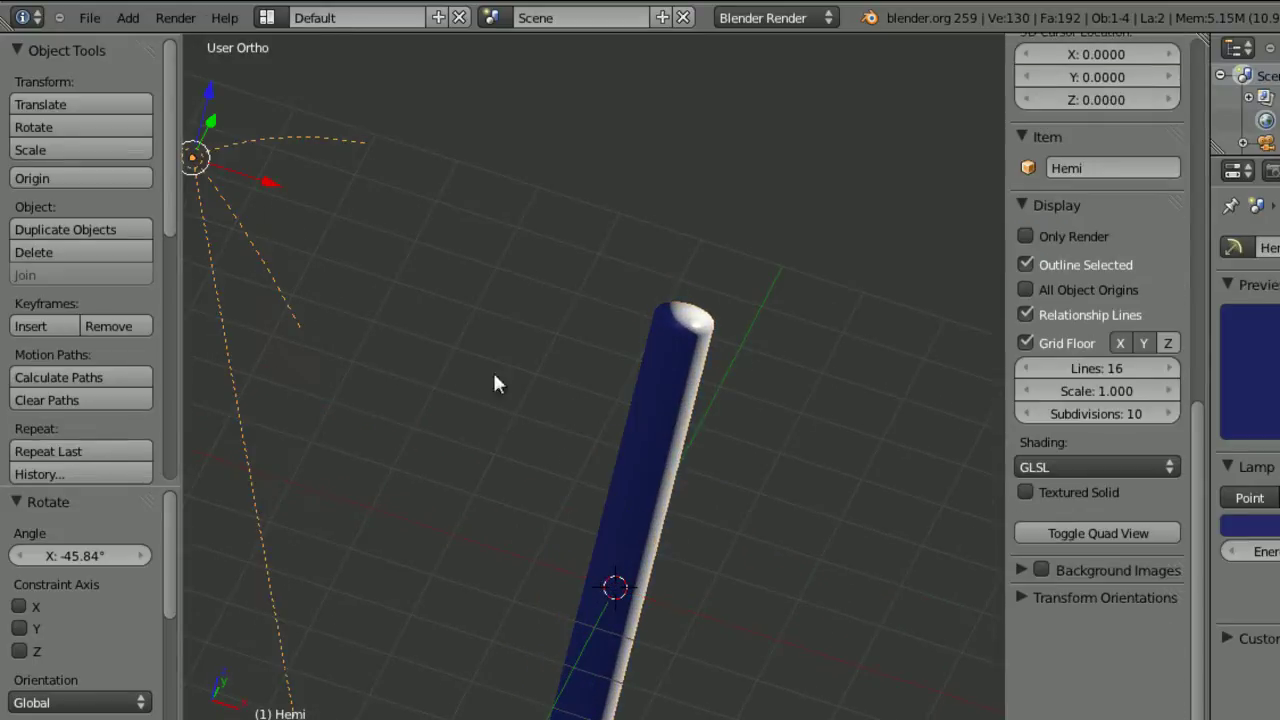
{"action": "left_click", "coordinate": [1250, 524]}
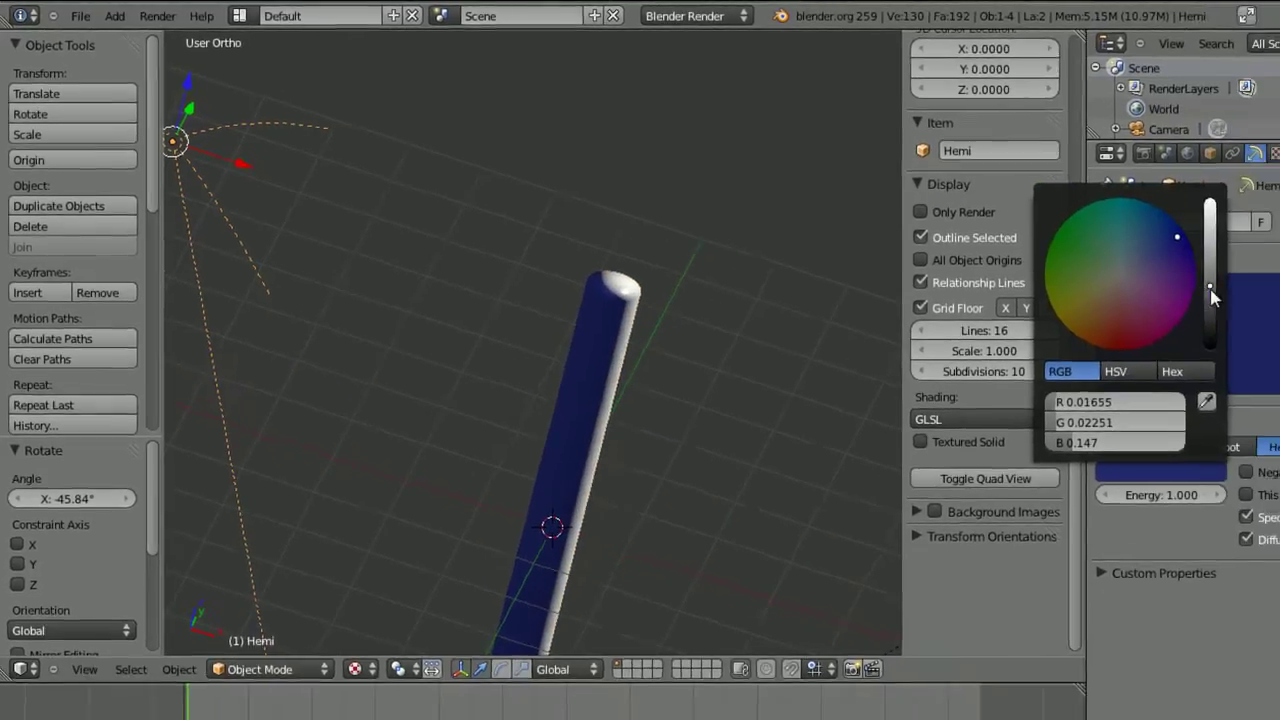
{"action": "left_click_drag", "start_coordinate": [1279, 318], "coordinate": [1279, 352]}
{"action": "left_click_drag", "start_coordinate": [1205, 320], "coordinate": [1205, 343]}
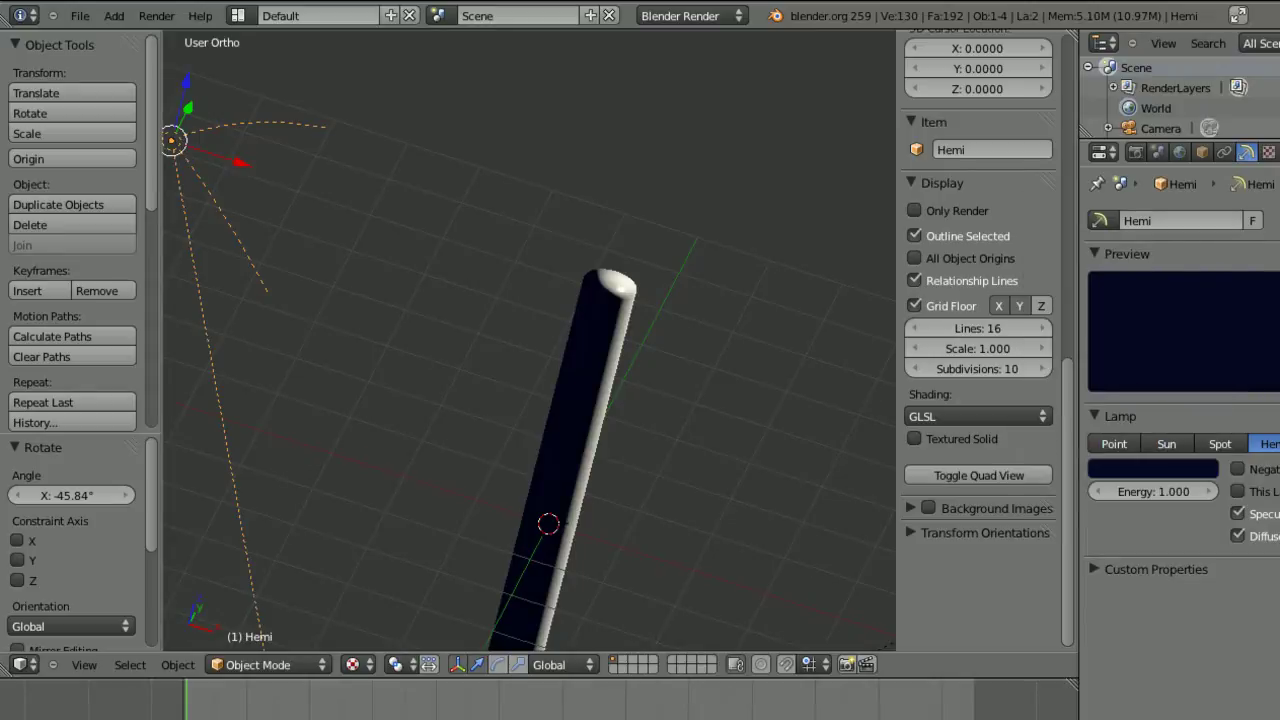
Clear the Hemi lamp's location and rotation and raise it along Z above the pole, finishing with a move of 7.723.
{"action": "middle_click_drag", "start_coordinate": [855, 420], "coordinate": [616, 327]}
{"action": "key", "text": "alt+g"}
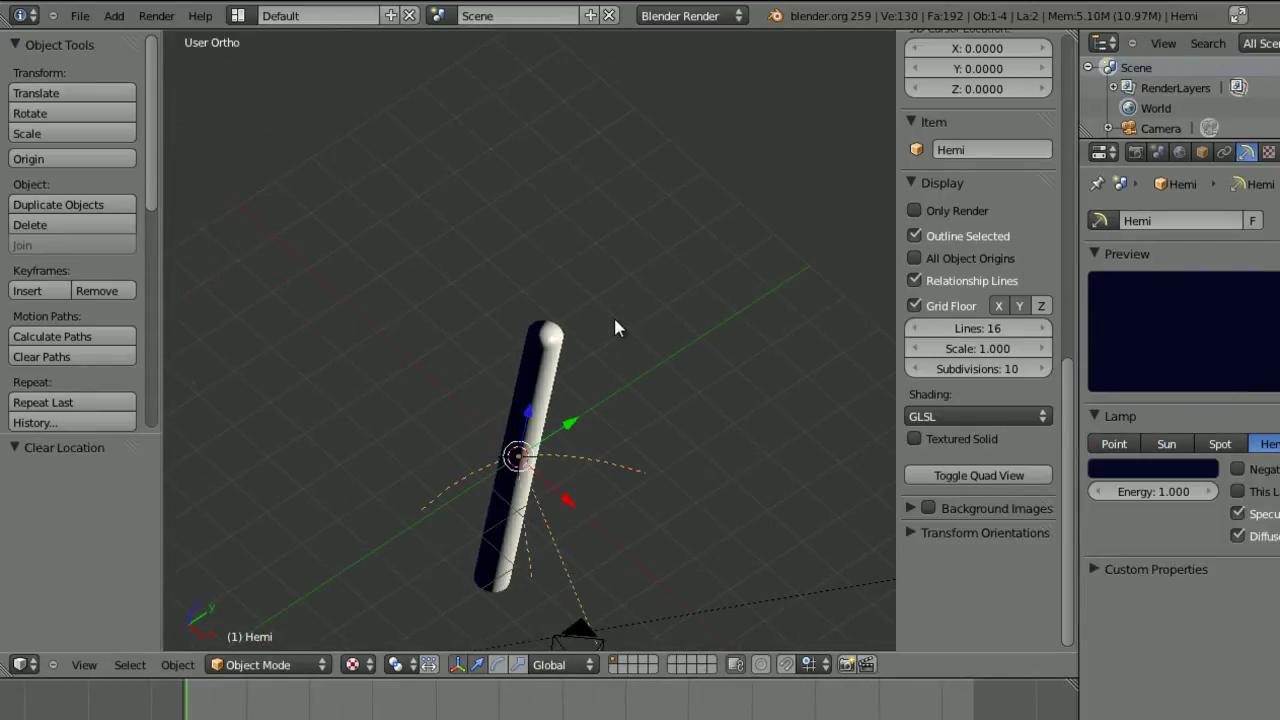
{"action": "key", "text": "alt+r"}
{"action": "key", "text": "g"}
{"action": "key", "text": "z"}
{"action": "left_click", "coordinate": [636, 200]}
{"action": "key", "text": "g"}
{"action": "key", "text": "z"}
{"action": "left_click", "coordinate": [609, 217]}
Give the pole a new material named Pole and darken its diffuse colour to a mid grey.
{"action": "middle_click_drag", "start_coordinate": [609, 217], "coordinate": [486, 413]}
{"action": "scroll", "coordinate": [514, 257], "scroll_direction": "up", "scroll_amount": 2}
{"action": "right_click", "coordinate": [460, 418]}
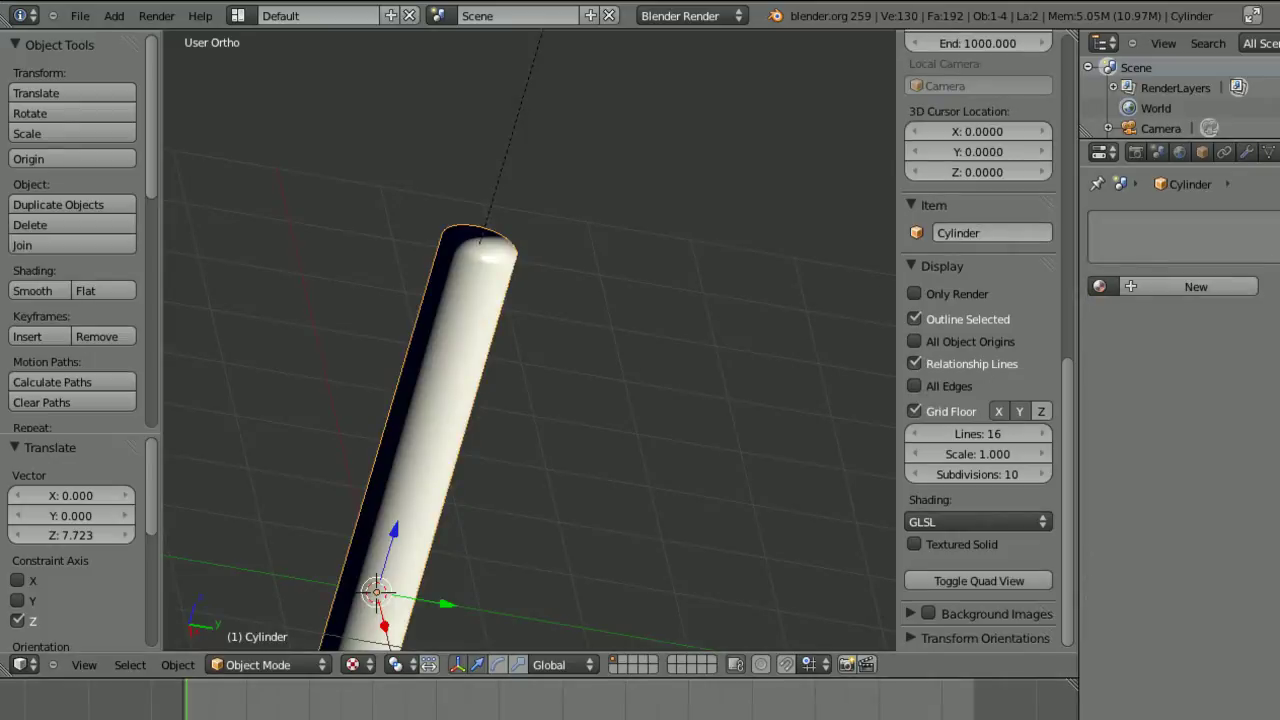
{"action": "left_click", "coordinate": [1140, 288]}
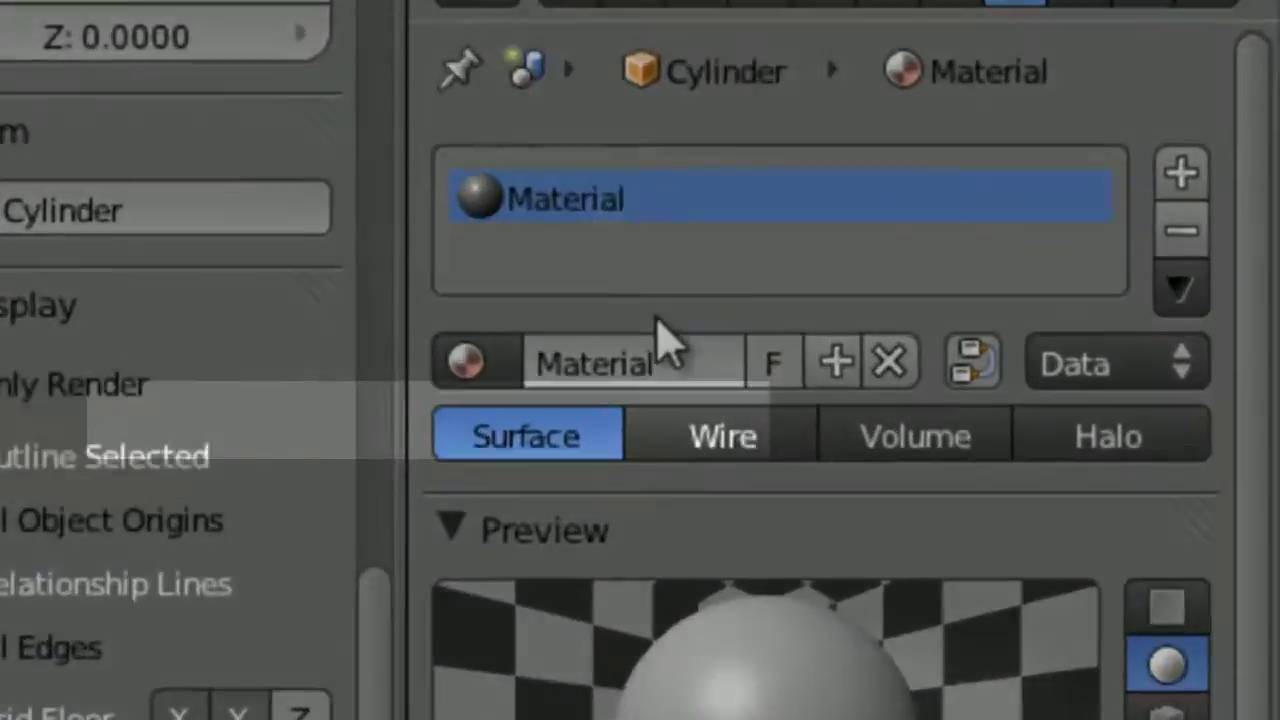
{"action": "left_click", "coordinate": [1082, 264]}
{"action": "type", "text": "Pole"}
{"action": "key", "text": "Return"}
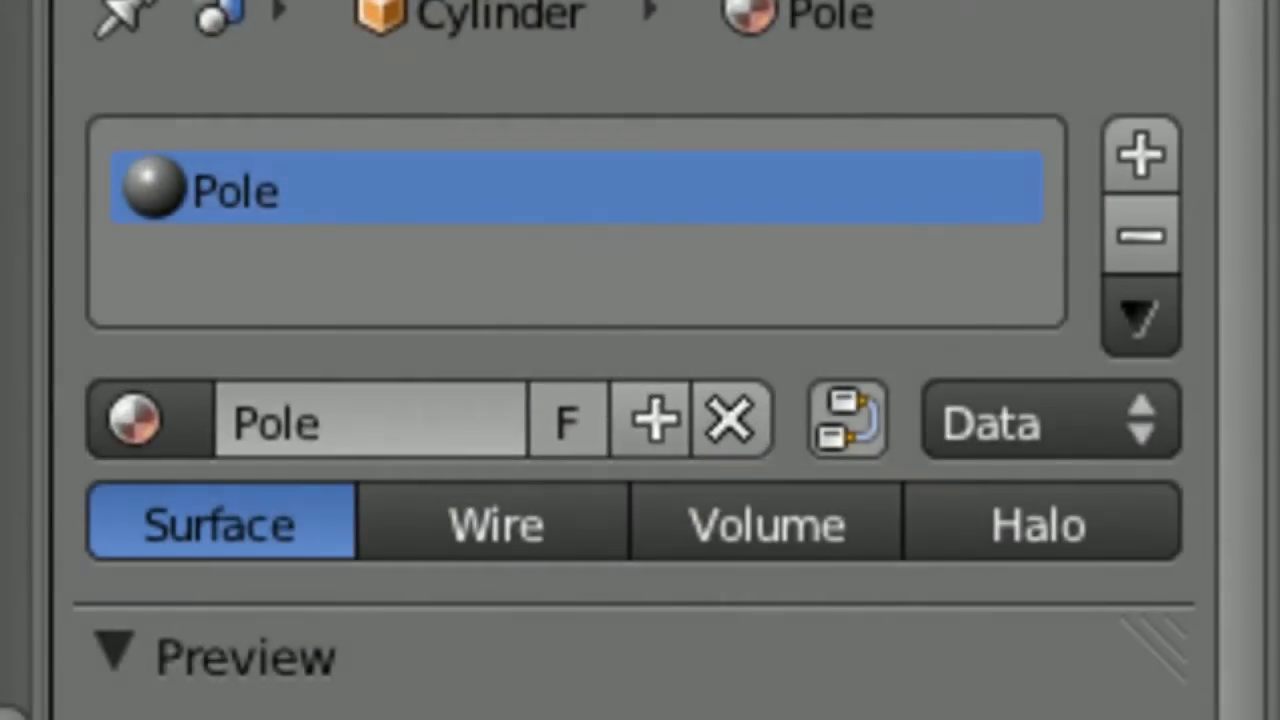
{"action": "left_click", "coordinate": [571, 716]}
{"action": "left_click_drag", "start_coordinate": [541, 524], "coordinate": [543, 571]}
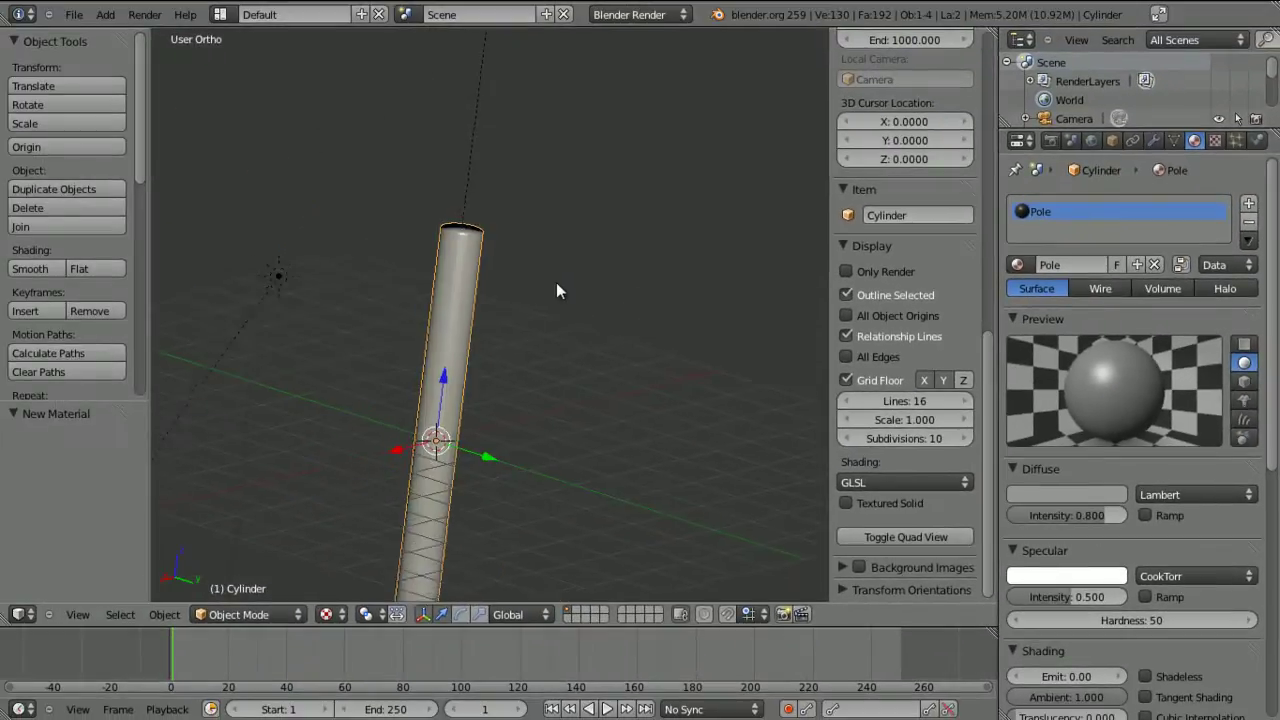
Soften the Pole material's highlight by setting specular intensity to 0.108 and hardness to 22.
{"action": "middle_click_drag", "start_coordinate": [557, 284], "coordinate": [509, 323]}
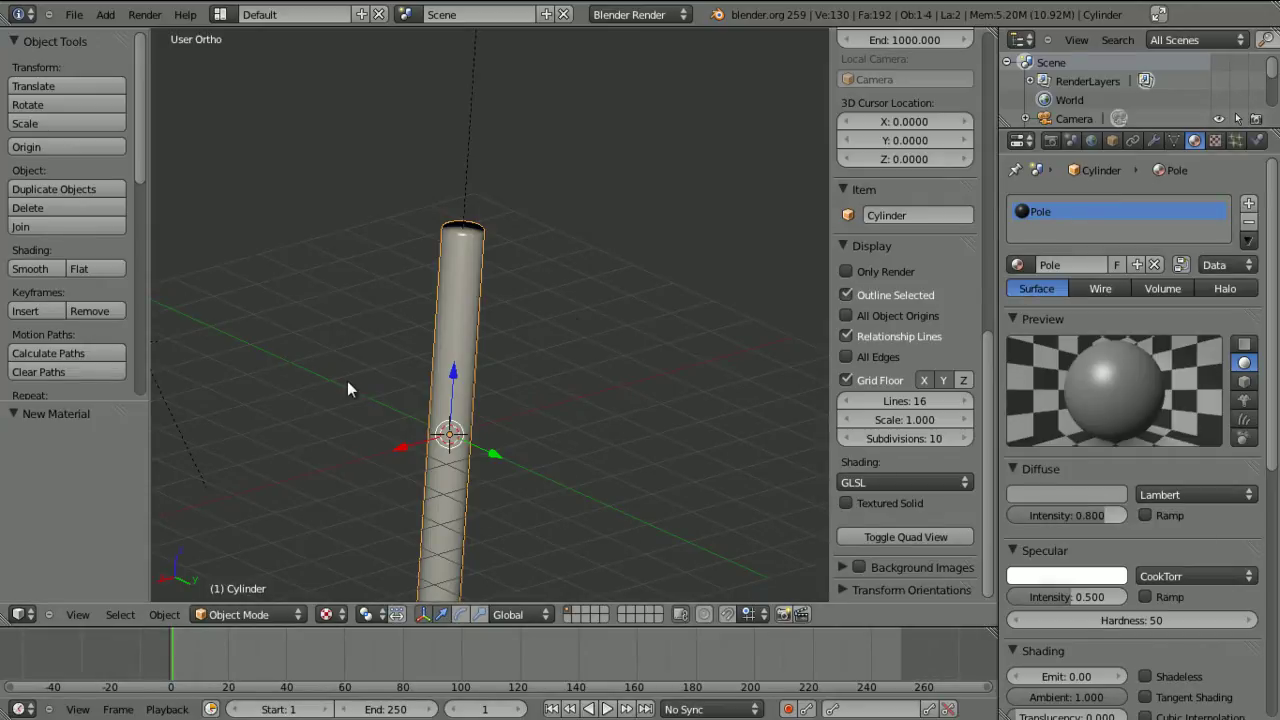
{"action": "middle_click_drag", "start_coordinate": [500, 351], "coordinate": [526, 276], "text": "shift"}
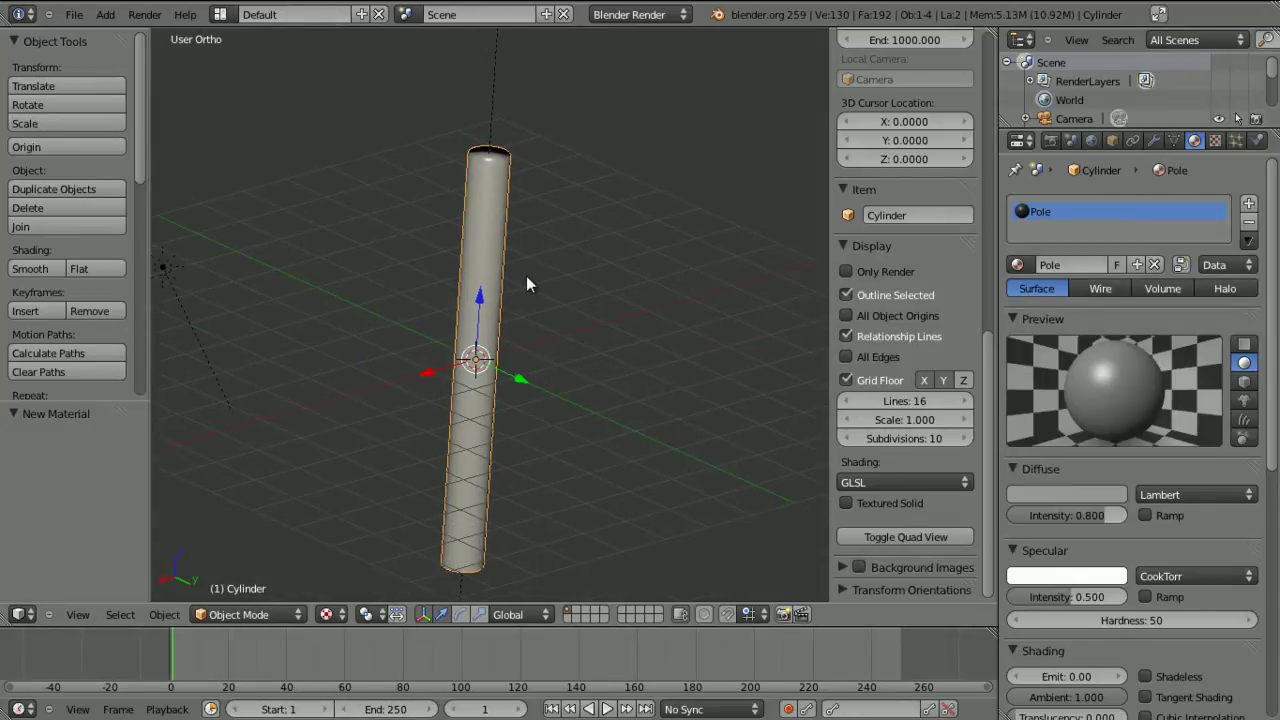
{"action": "middle_click_drag", "start_coordinate": [555, 335], "coordinate": [489, 436]}
{"action": "scroll", "coordinate": [489, 442], "scroll_direction": "up", "scroll_amount": 2}
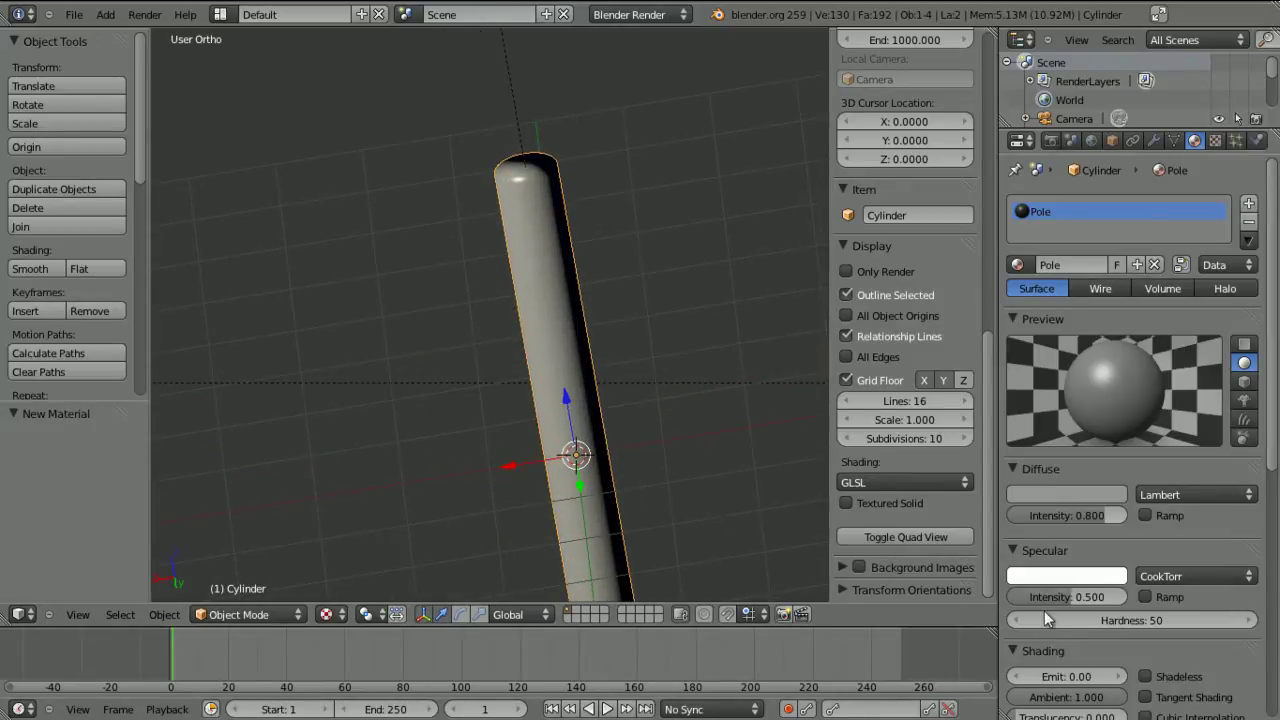
{"action": "left_click_drag", "start_coordinate": [1057, 600], "coordinate": [1027, 606]}
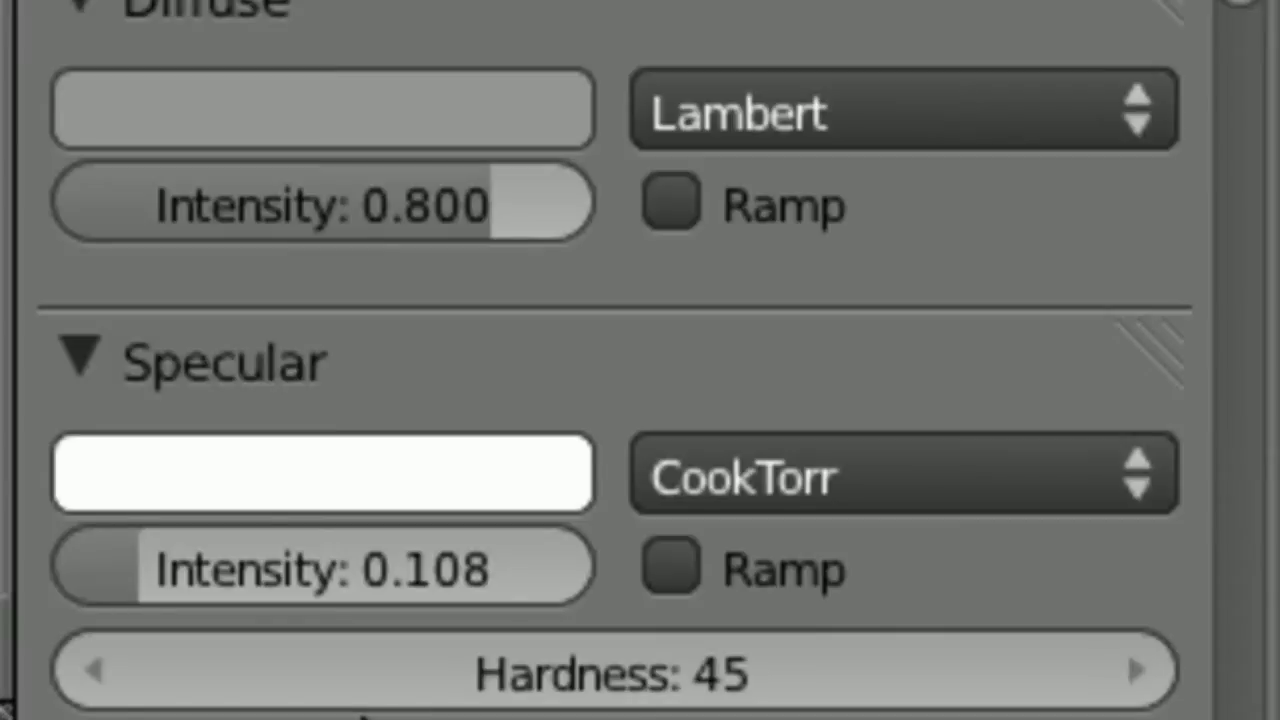
{"action": "left_click_drag", "start_coordinate": [486, 688], "coordinate": [376, 688]}
{"action": "left_click_drag", "start_coordinate": [468, 679], "coordinate": [277, 686]}
{"action": "left_click_drag", "start_coordinate": [429, 686], "coordinate": [45, 714]}
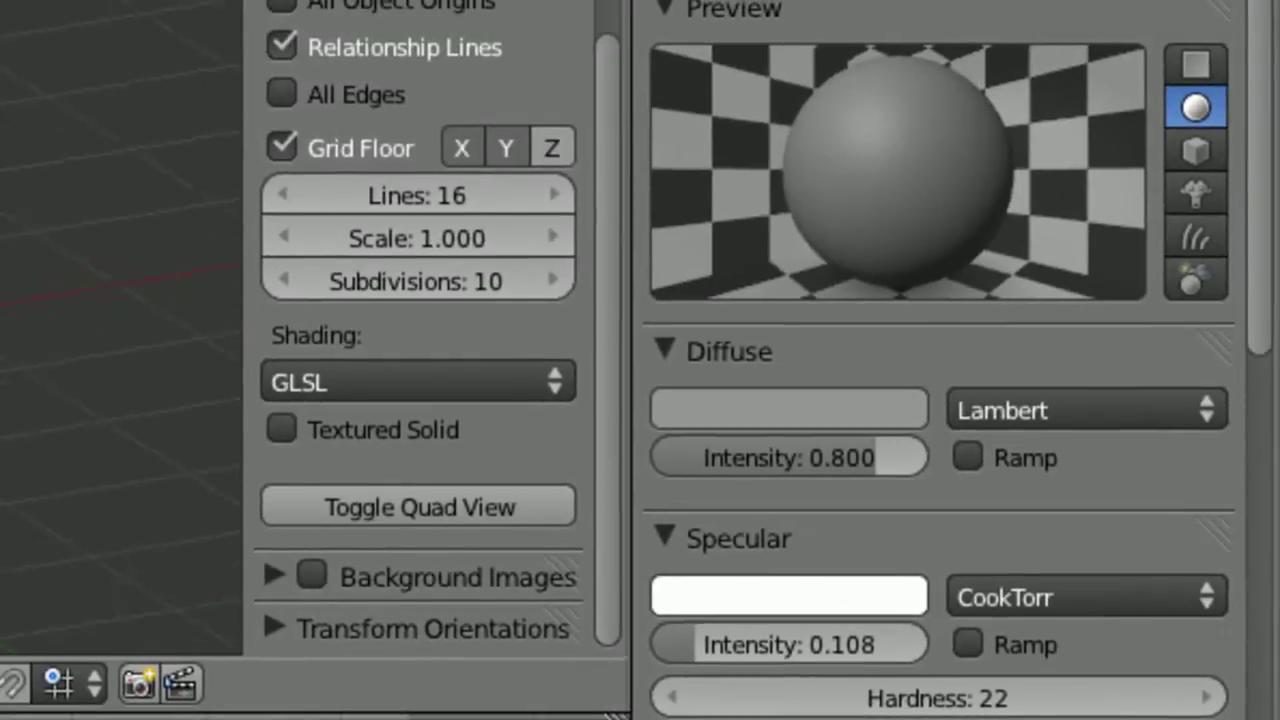
Enter Edit Mode on the pole and select the edge loop around its top rim.
{"action": "middle_click_drag", "start_coordinate": [60, 330], "coordinate": [185, 330]}
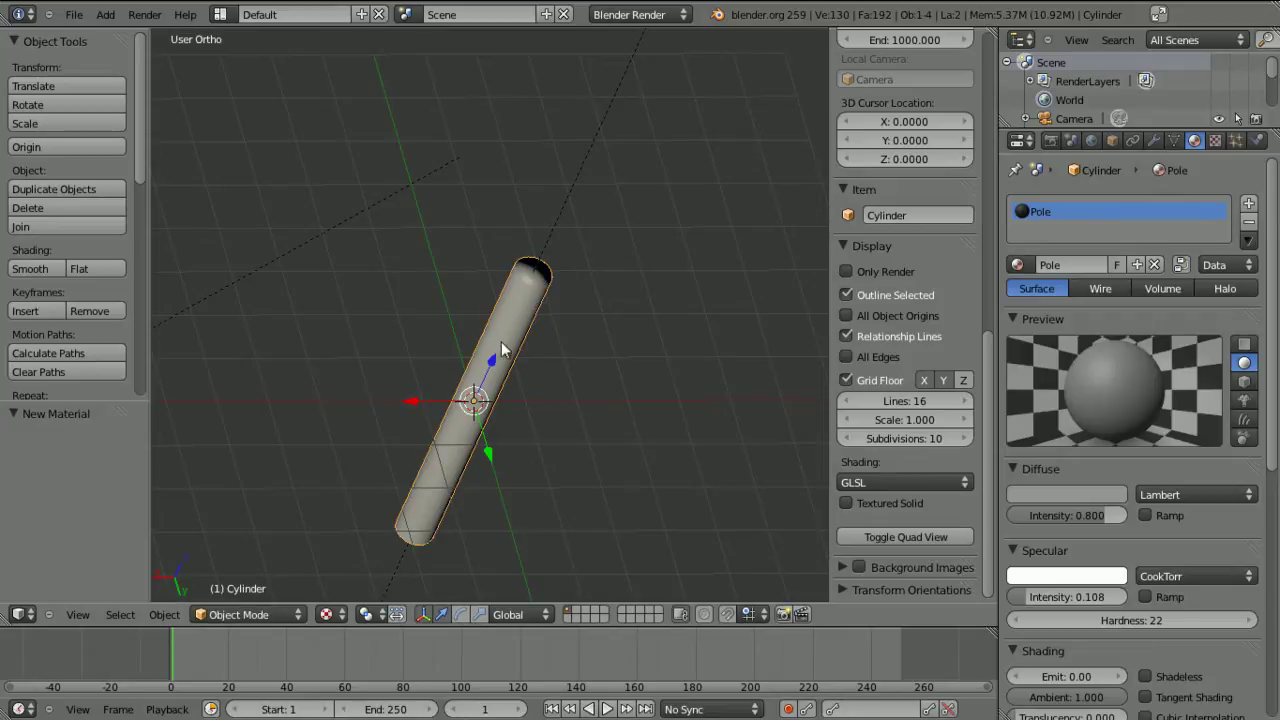
{"action": "middle_click_drag", "start_coordinate": [501, 341], "coordinate": [495, 293]}
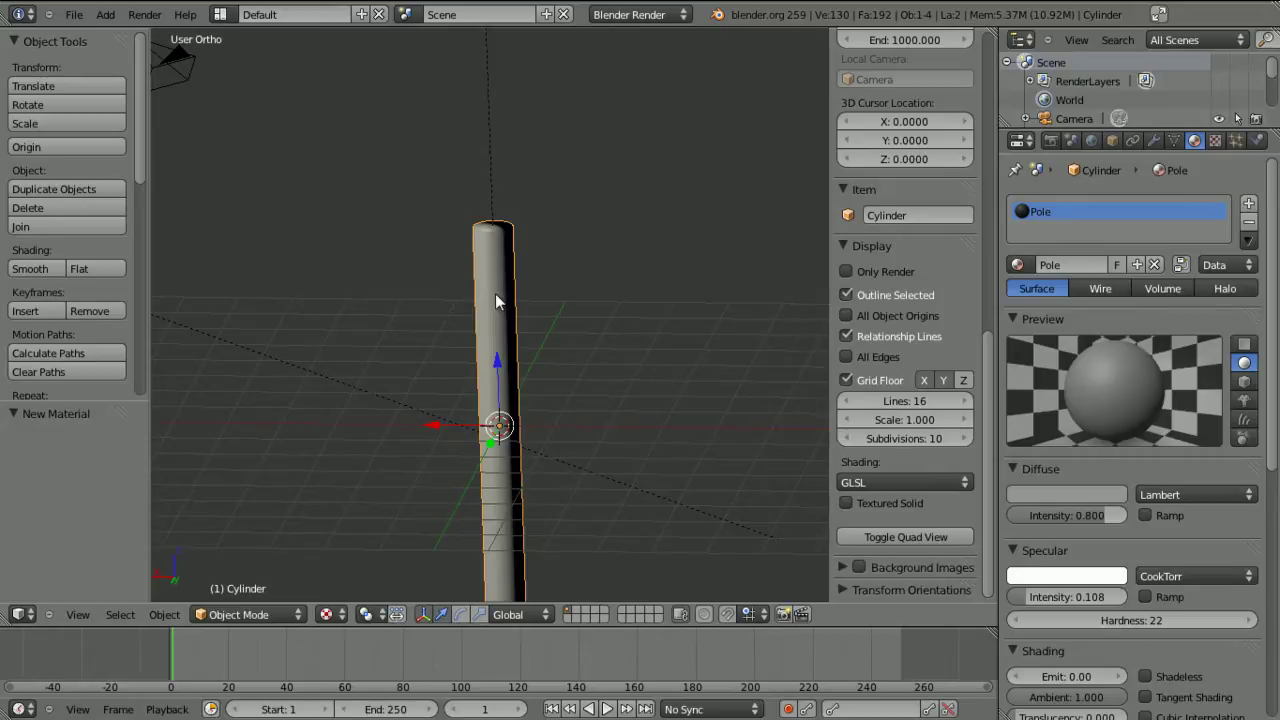
{"action": "key", "text": "Tab"}
{"action": "middle_click_drag", "start_coordinate": [495, 296], "coordinate": [494, 437]}
{"action": "scroll", "coordinate": [520, 420], "scroll_direction": "up", "scroll_amount": 4}
{"action": "middle_click_drag", "start_coordinate": [439, 212], "coordinate": [501, 467], "text": "shift"}
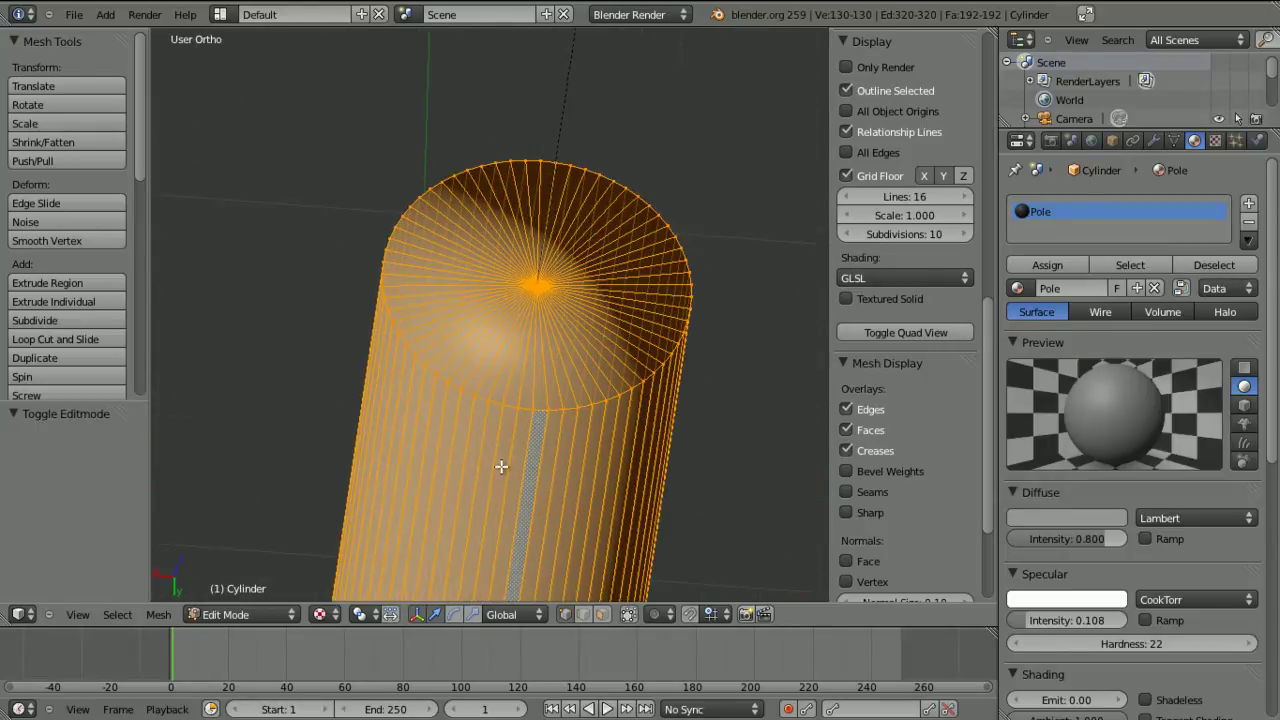
{"action": "right_click", "coordinate": [509, 408], "text": "alt"}
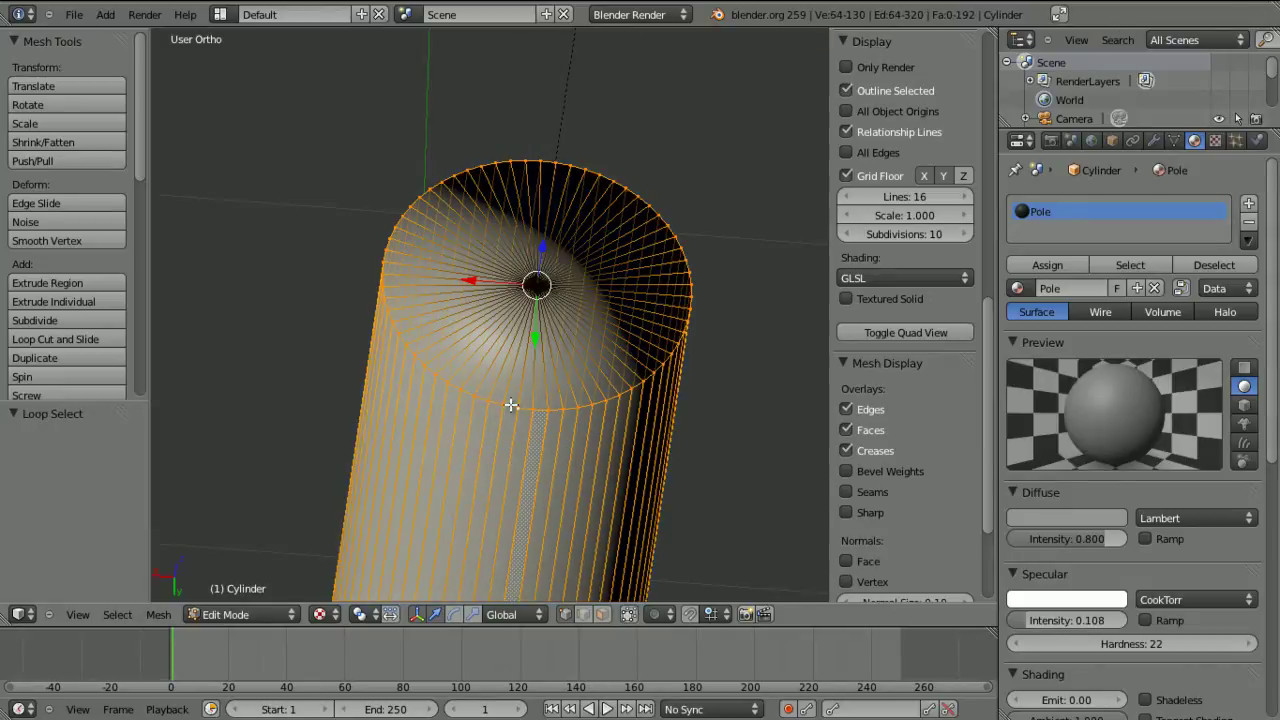
Clear the selection and reselect the pole's top rim edge loop from a closer view.
{"action": "middle_click_drag", "start_coordinate": [540, 426], "coordinate": [642, 322]}
{"action": "middle_click_drag", "start_coordinate": [642, 322], "coordinate": [607, 429], "text": "ctrl"}
{"action": "scroll", "coordinate": [607, 429], "scroll_direction": "down", "scroll_amount": 2}
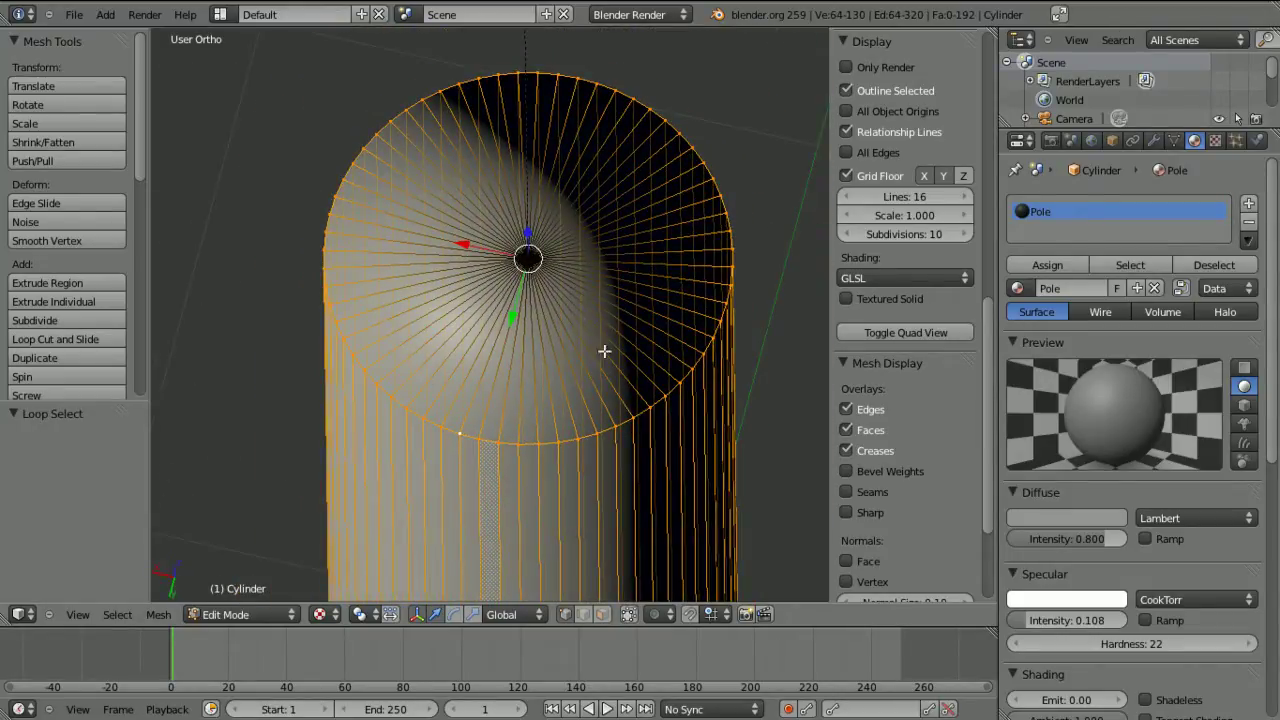
{"action": "middle_click_drag", "start_coordinate": [481, 372], "coordinate": [540, 306], "text": "ctrl"}
{"action": "middle_click_drag", "start_coordinate": [532, 350], "coordinate": [566, 374]}
{"action": "middle_click_drag", "start_coordinate": [556, 196], "coordinate": [554, 252], "text": "ctrl"}
{"action": "key", "text": "a"}
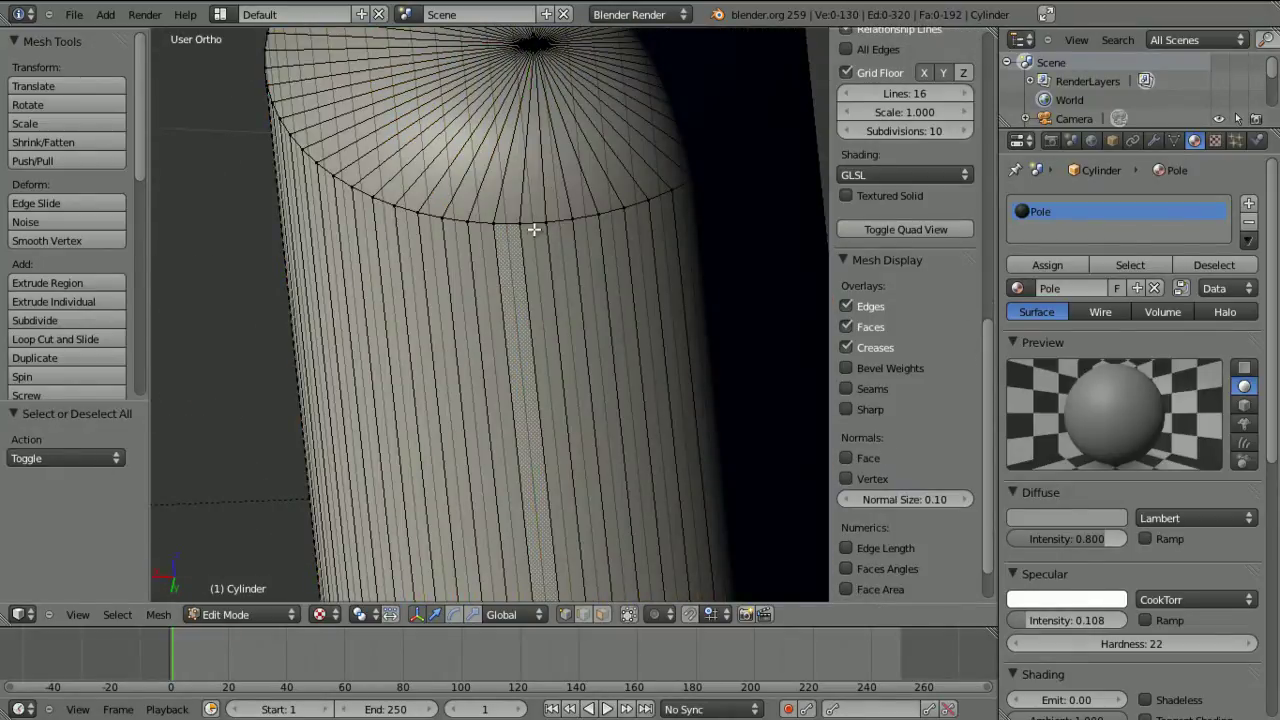
{"action": "right_click", "coordinate": [534, 222], "text": "alt"}
Add the edge loop around the pole's bottom rim to the selection.
{"action": "scroll", "coordinate": [530, 225], "scroll_direction": "down", "scroll_amount": 5}
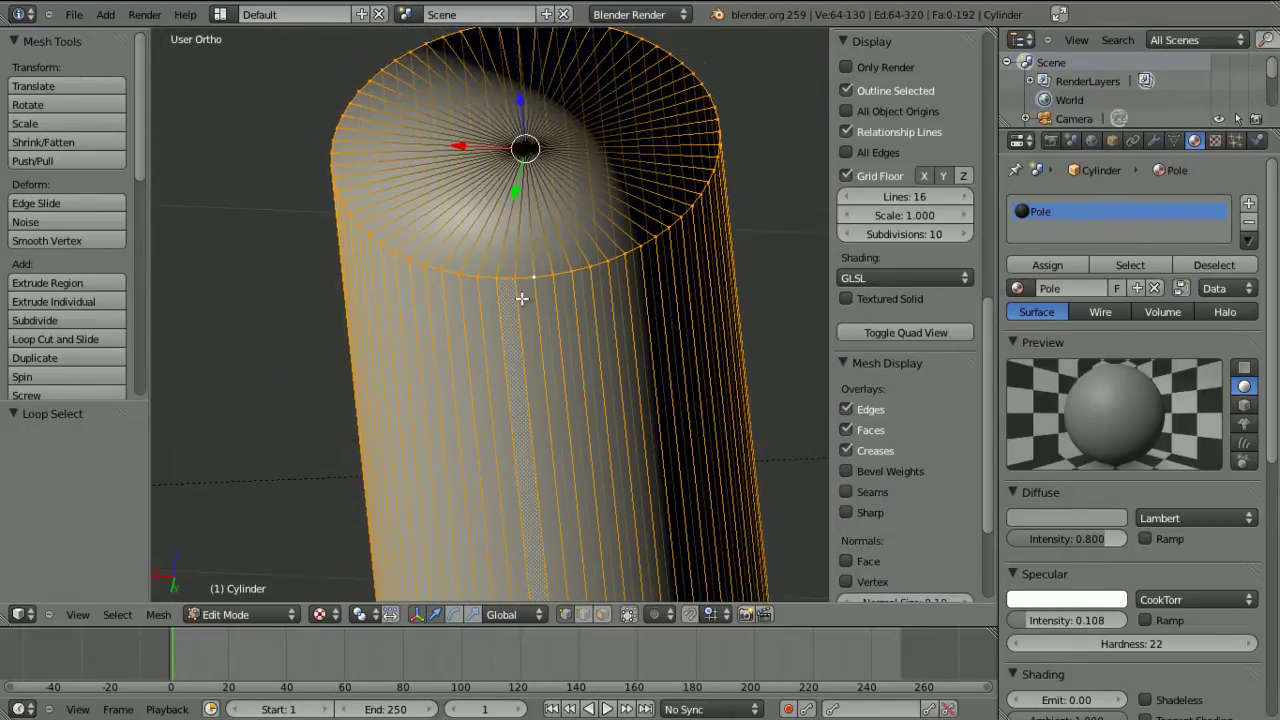
{"action": "scroll", "coordinate": [476, 201], "scroll_direction": "down", "scroll_amount": 1}
{"action": "middle_click_drag", "start_coordinate": [512, 338], "coordinate": [500, 177], "text": "shift"}
{"action": "middle_click_drag", "start_coordinate": [530, 500], "coordinate": [490, 100], "text": "shift"}
{"action": "middle_click_drag", "start_coordinate": [536, 541], "coordinate": [538, 333], "text": "shift"}
{"action": "scroll", "coordinate": [490, 134], "scroll_direction": "up", "scroll_amount": 18}
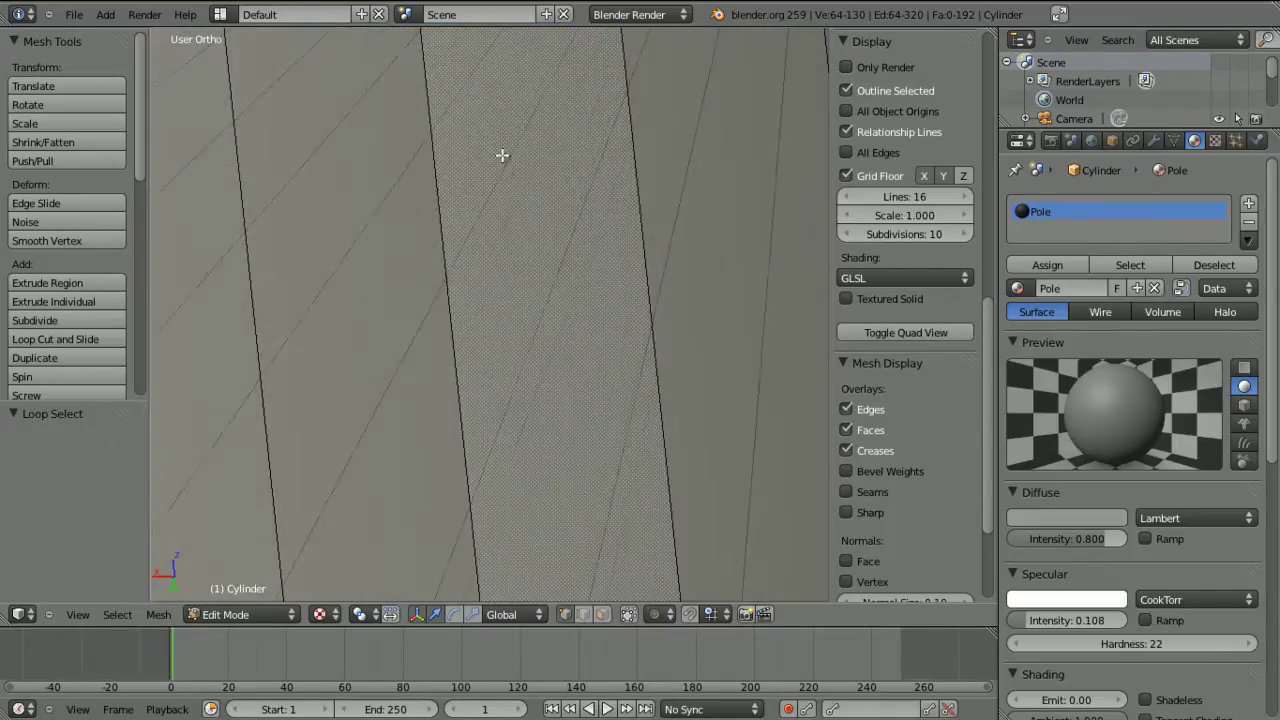
{"action": "scroll", "coordinate": [549, 340], "scroll_direction": "down", "scroll_amount": 7}
{"action": "right_click", "coordinate": [522, 472], "text": "alt+shift"}
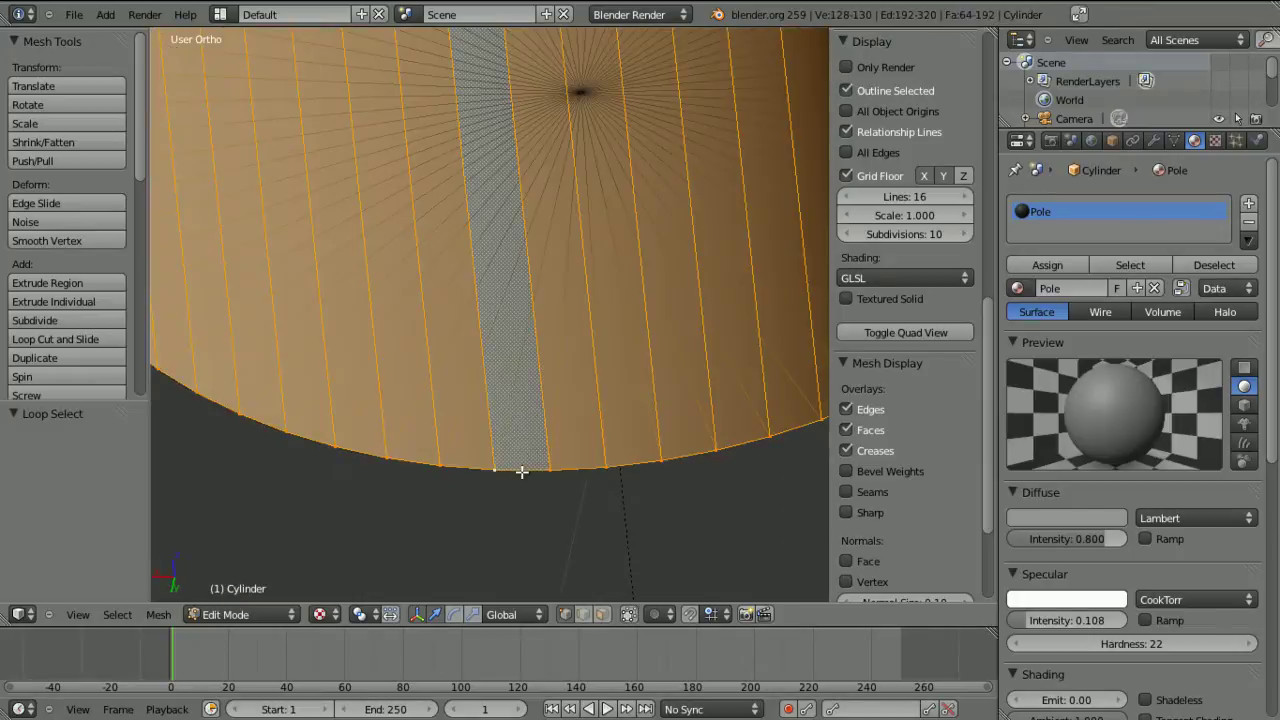
Deselect everything and cut a new edge loop around the middle of the pole with an edge slide of 0.00.
{"action": "scroll", "coordinate": [485, 342], "scroll_direction": "down", "scroll_amount": 6}
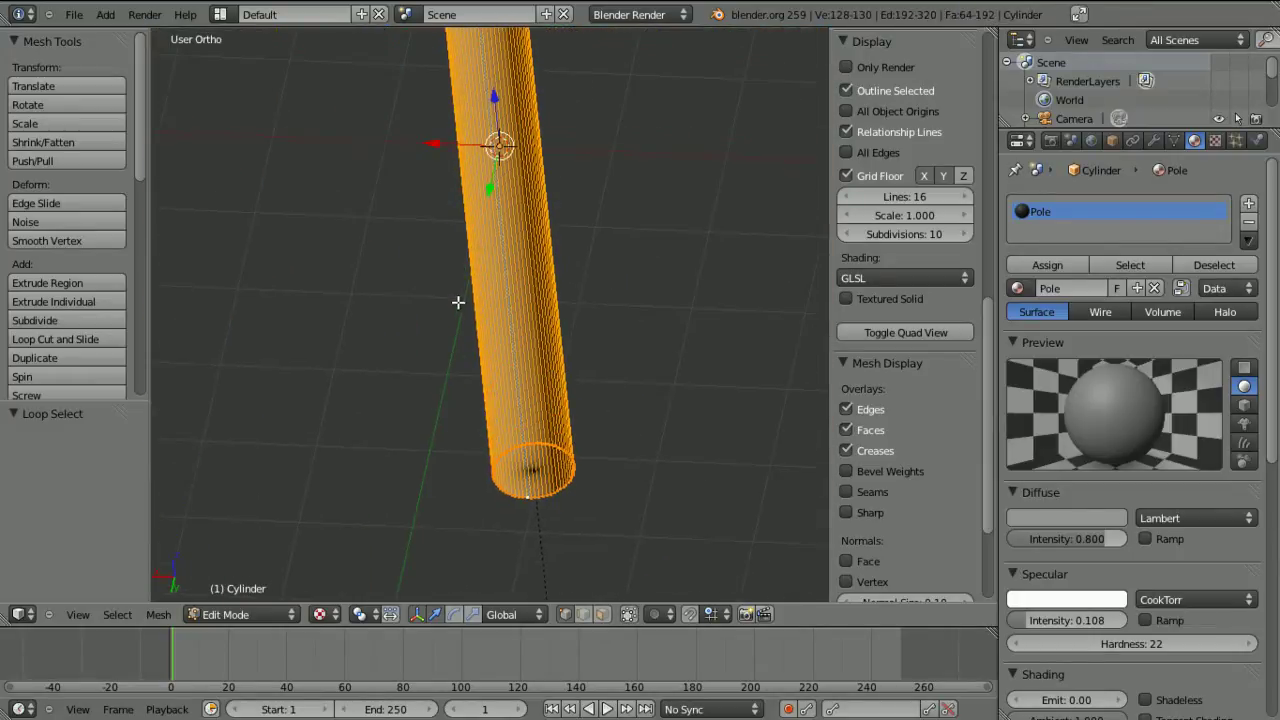
{"action": "key", "text": "a"}
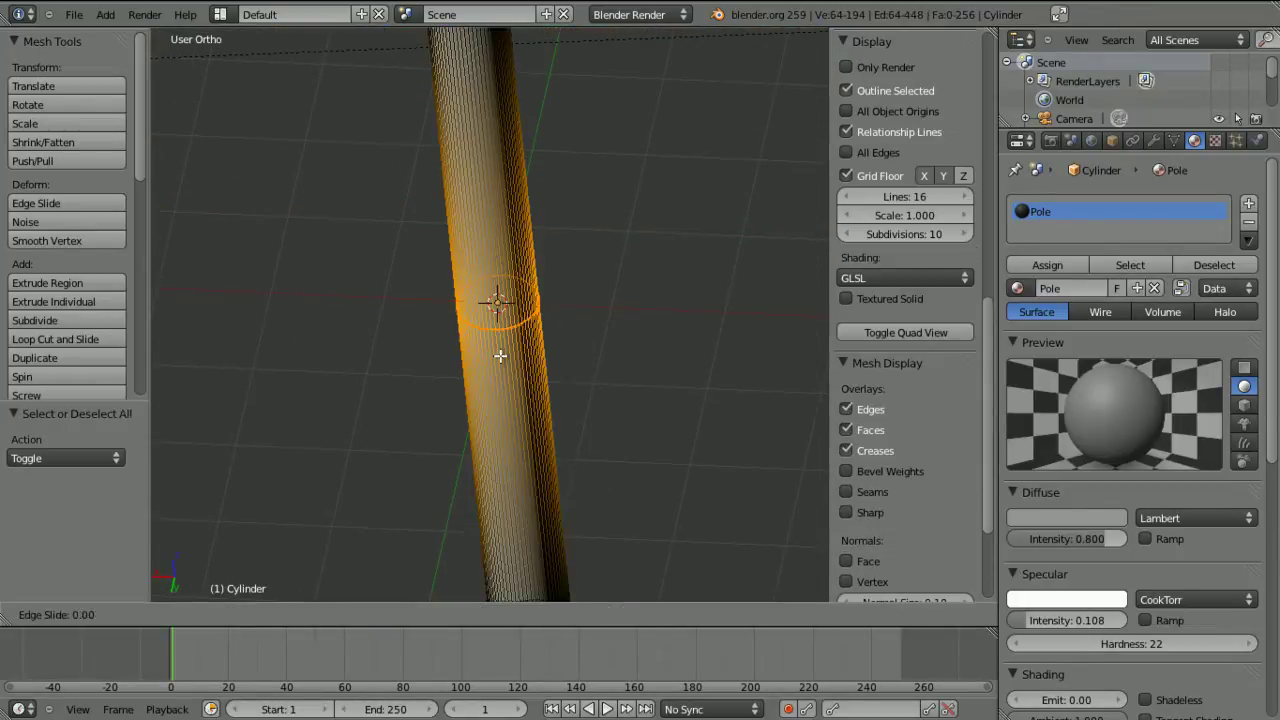
Select the edge loops around both the top rim and the bottom rim of the pole.
{"action": "scroll", "coordinate": [502, 370], "scroll_direction": "up", "scroll_amount": 4}
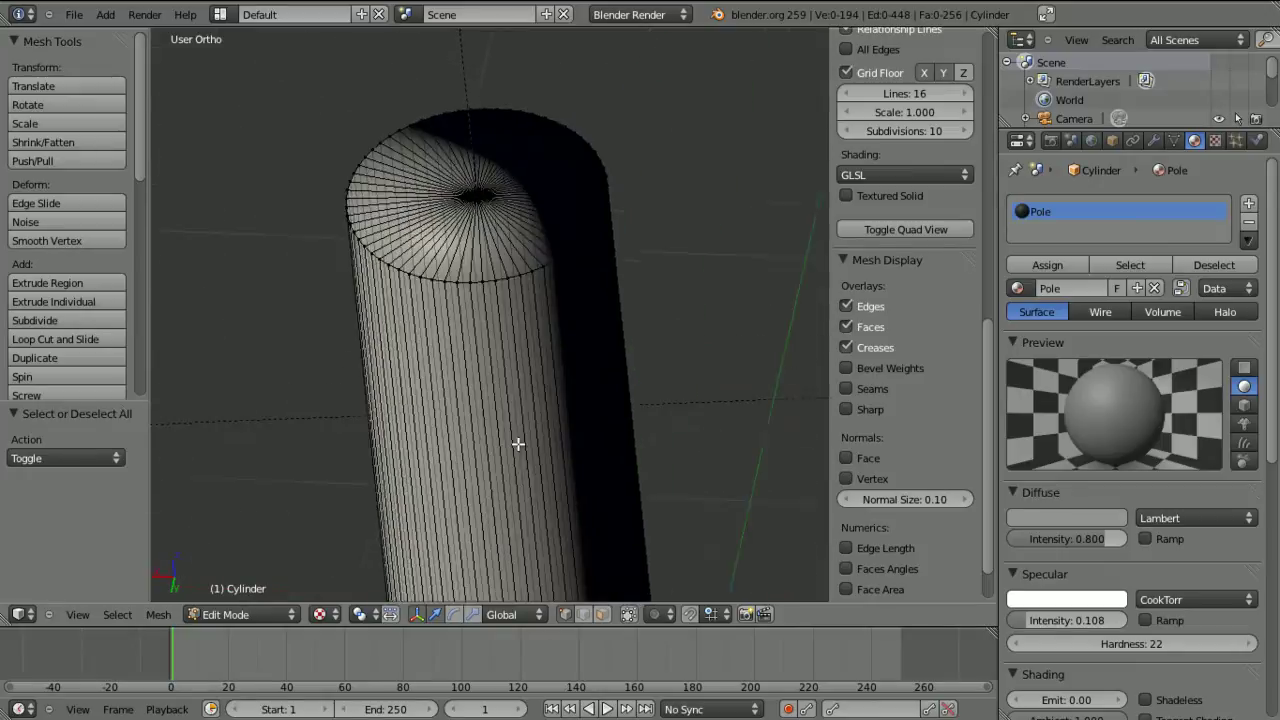
{"action": "right_click", "coordinate": [500, 277], "text": "alt"}
{"action": "right_click", "coordinate": [508, 276], "text": "alt"}
{"action": "middle_click_drag", "start_coordinate": [506, 283], "coordinate": [446, 103], "text": "shift"}
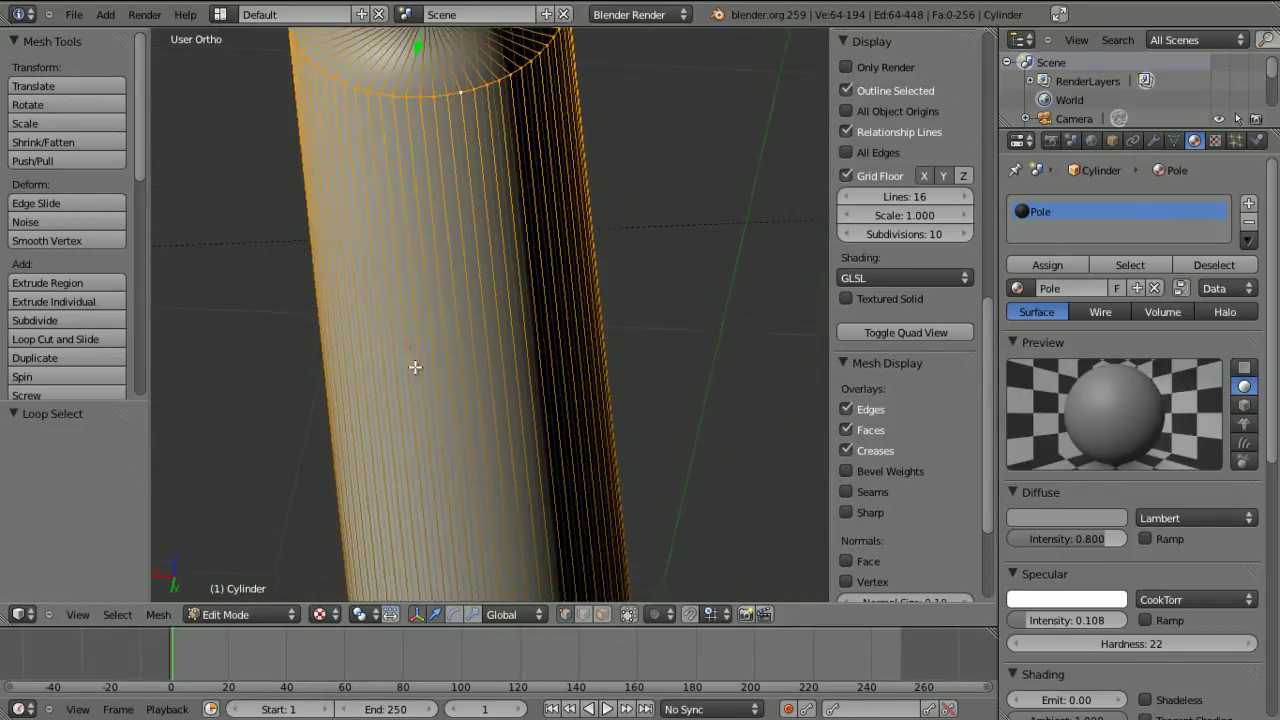
{"action": "middle_click_drag", "start_coordinate": [414, 366], "coordinate": [425, 392], "text": "ctrl"}
{"action": "middle_click_drag", "start_coordinate": [426, 540], "coordinate": [420, 100], "text": "shift"}
{"action": "middle_click_drag", "start_coordinate": [446, 418], "coordinate": [428, 460], "text": "ctrl"}
{"action": "middle_click_drag", "start_coordinate": [428, 460], "coordinate": [424, 260], "text": "shift"}
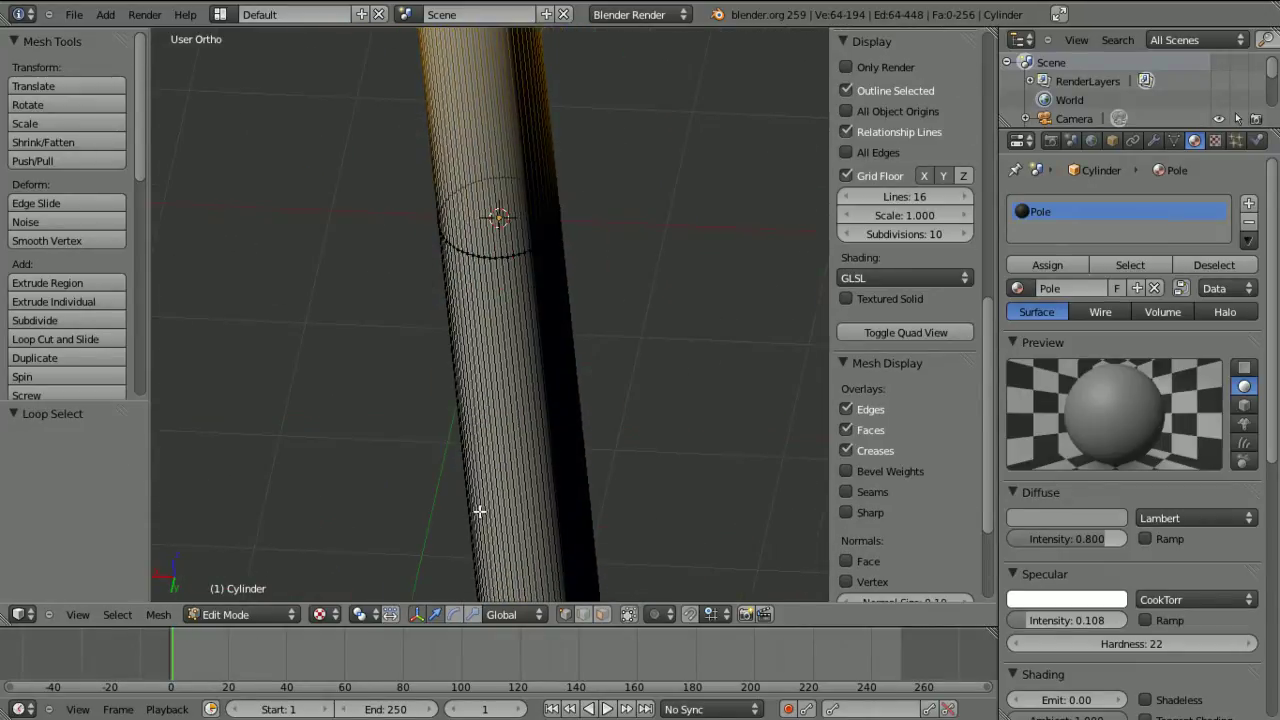
{"action": "middle_click_drag", "start_coordinate": [479, 511], "coordinate": [452, 251], "text": "shift"}
{"action": "scroll", "coordinate": [451, 317], "scroll_direction": "up", "scroll_amount": 5}
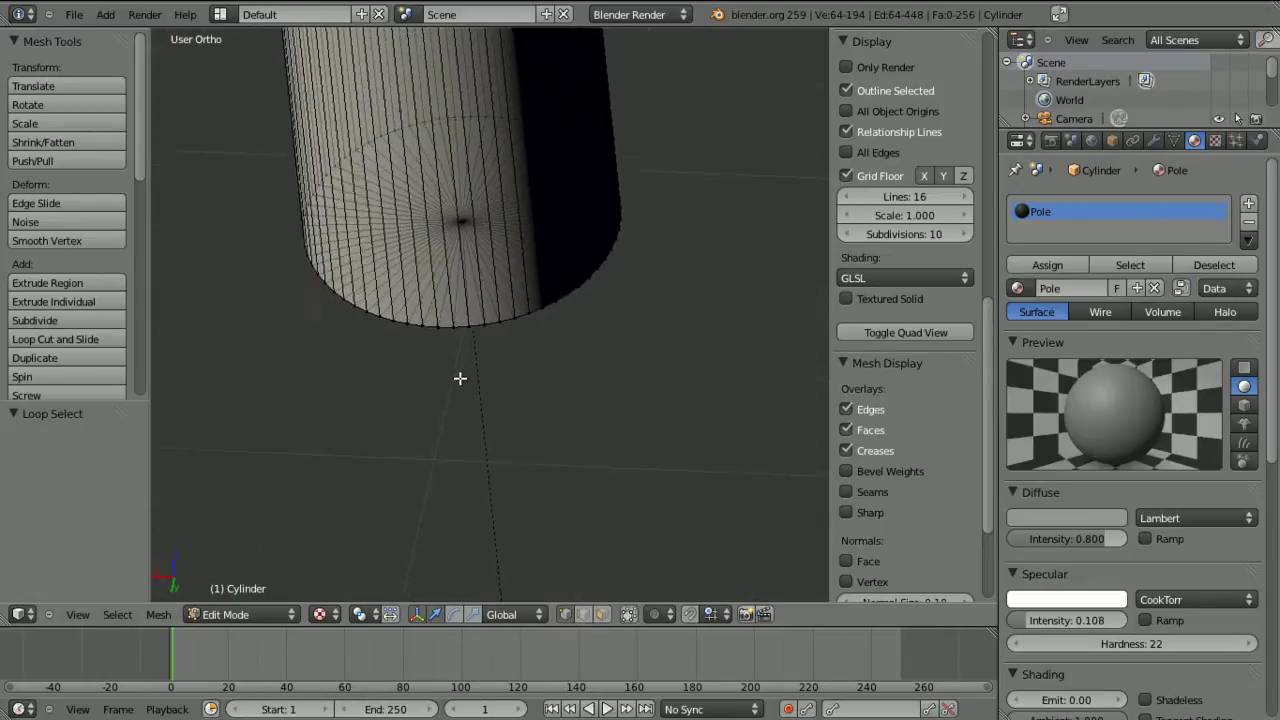
{"action": "right_click", "coordinate": [478, 330], "text": "alt+shift"}
Examine the selected rims and the middle edge loop along the pole from several sides.
{"action": "middle_click_drag", "start_coordinate": [476, 352], "coordinate": [472, 598], "text": "shift"}
{"action": "scroll", "coordinate": [454, 311], "scroll_direction": "down", "scroll_amount": 6}
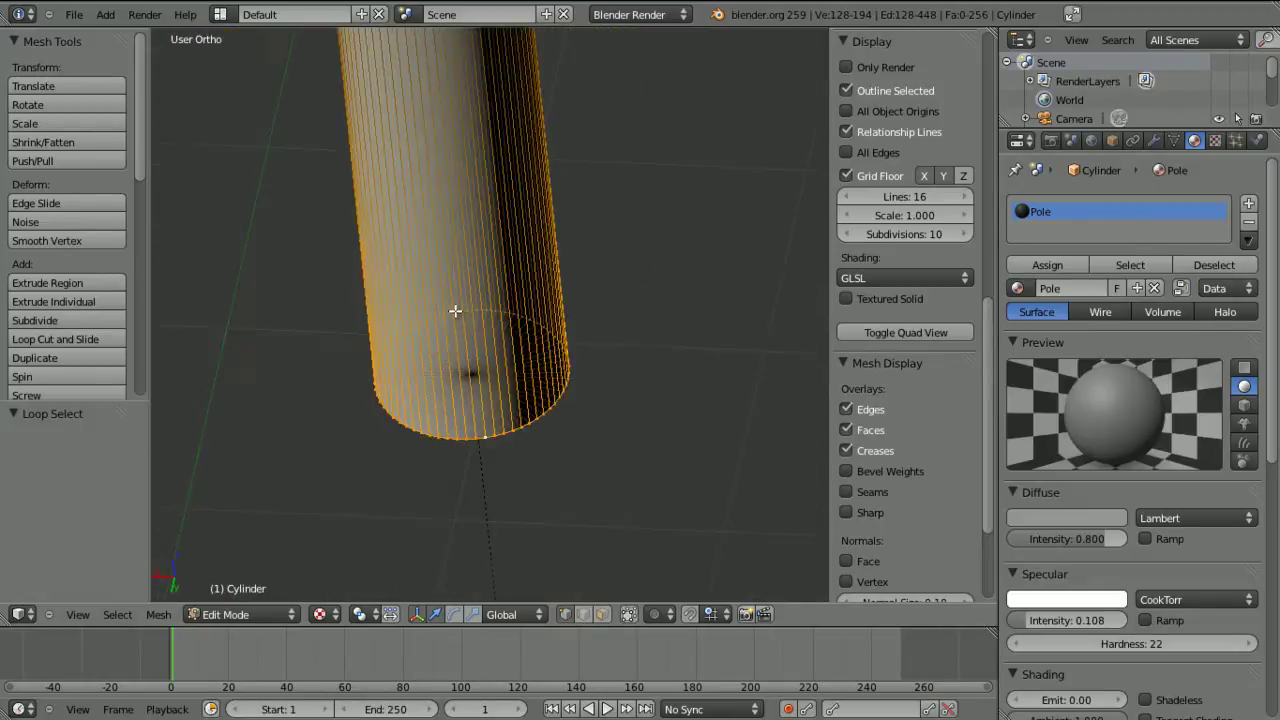
{"action": "middle_click_drag", "start_coordinate": [454, 311], "coordinate": [482, 526], "text": "shift"}
{"action": "middle_click_drag", "start_coordinate": [481, 458], "coordinate": [512, 567]}
{"action": "mouse_move", "coordinate": [512, 567]}
{"action": "middle_mouse_down", "text": "ctrl"}
{"action": "mouse_move", "coordinate": [472, 345]}
{"action": "mouse_move", "coordinate": [486, 285]}
{"action": "mouse_move", "coordinate": [496, 551]}
{"action": "middle_mouse_up", "text": "ctrl"}
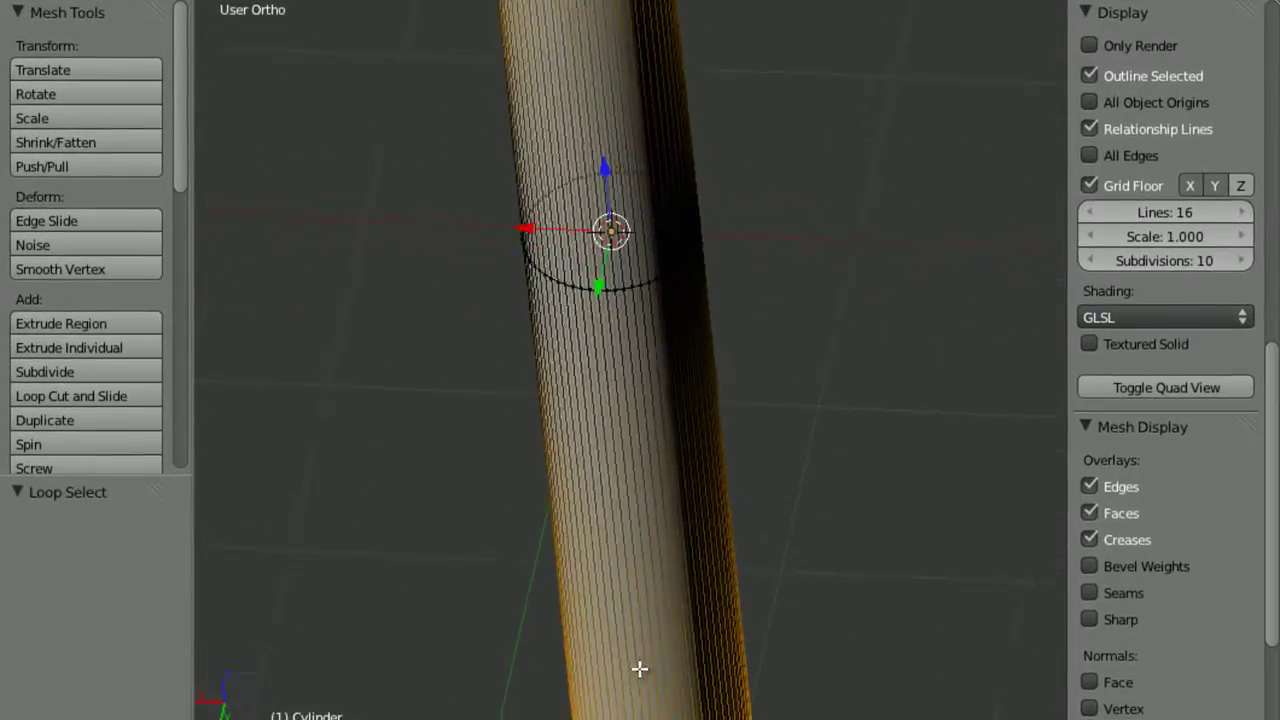
{"action": "middle_click_drag", "start_coordinate": [640, 669], "coordinate": [635, 556]}
{"action": "middle_click_drag", "start_coordinate": [618, 430], "coordinate": [656, 465]}
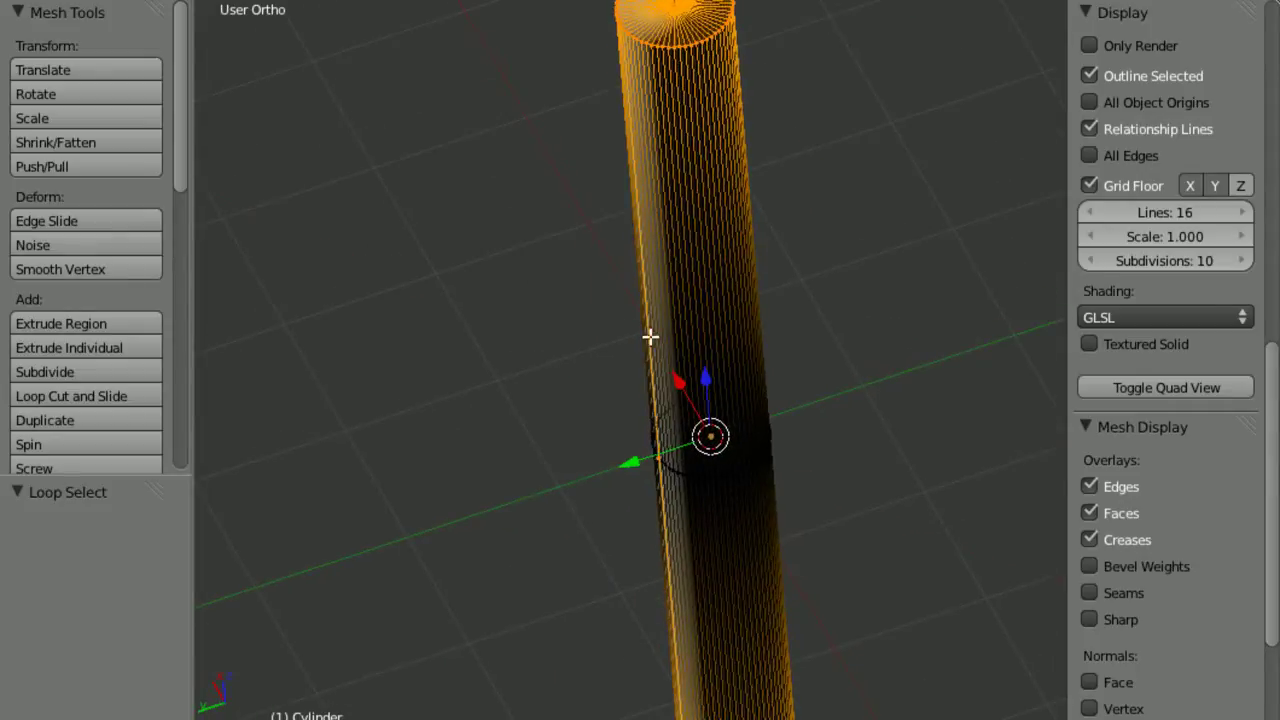
{"action": "middle_click_drag", "start_coordinate": [653, 520], "coordinate": [740, 309]}
Undo the last selection change and add a lengthwise edge loop crossing the pole's middle ring to the selection.
{"action": "scroll", "coordinate": [740, 309], "scroll_direction": "up", "scroll_amount": 9}
{"action": "key", "text": "ctrl+z"}
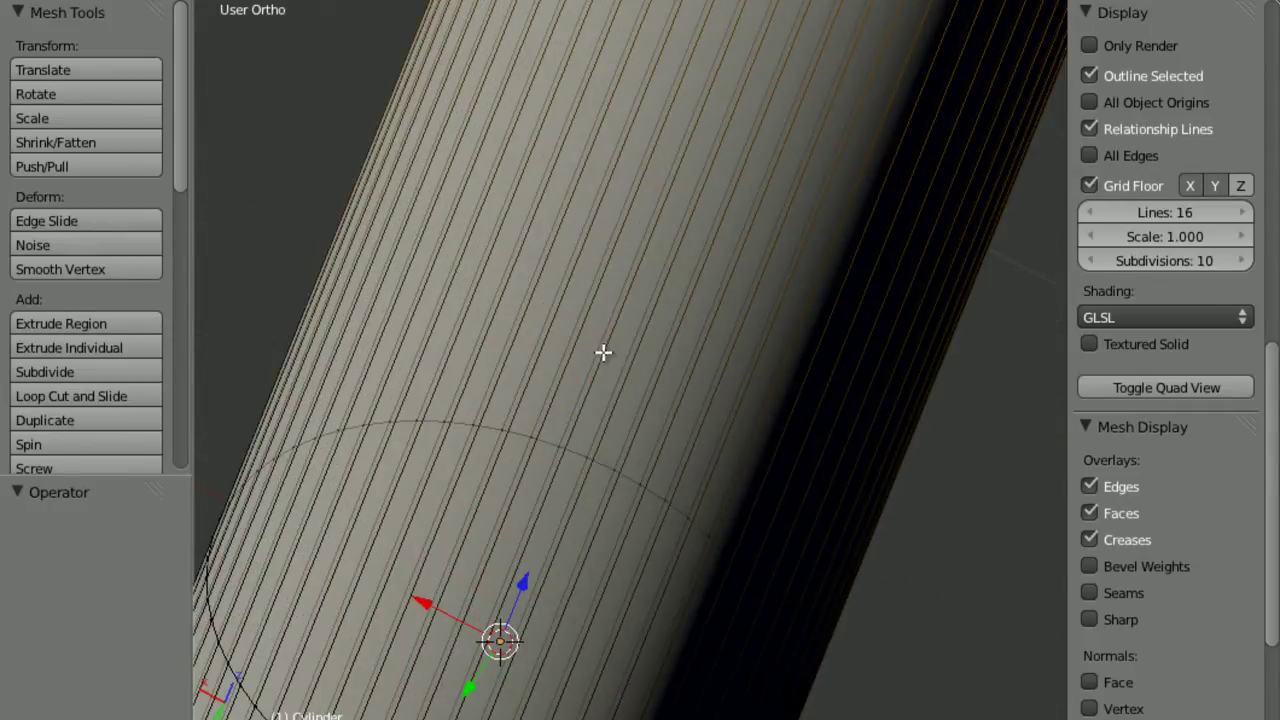
{"action": "right_click", "coordinate": [603, 354], "text": "alt"}
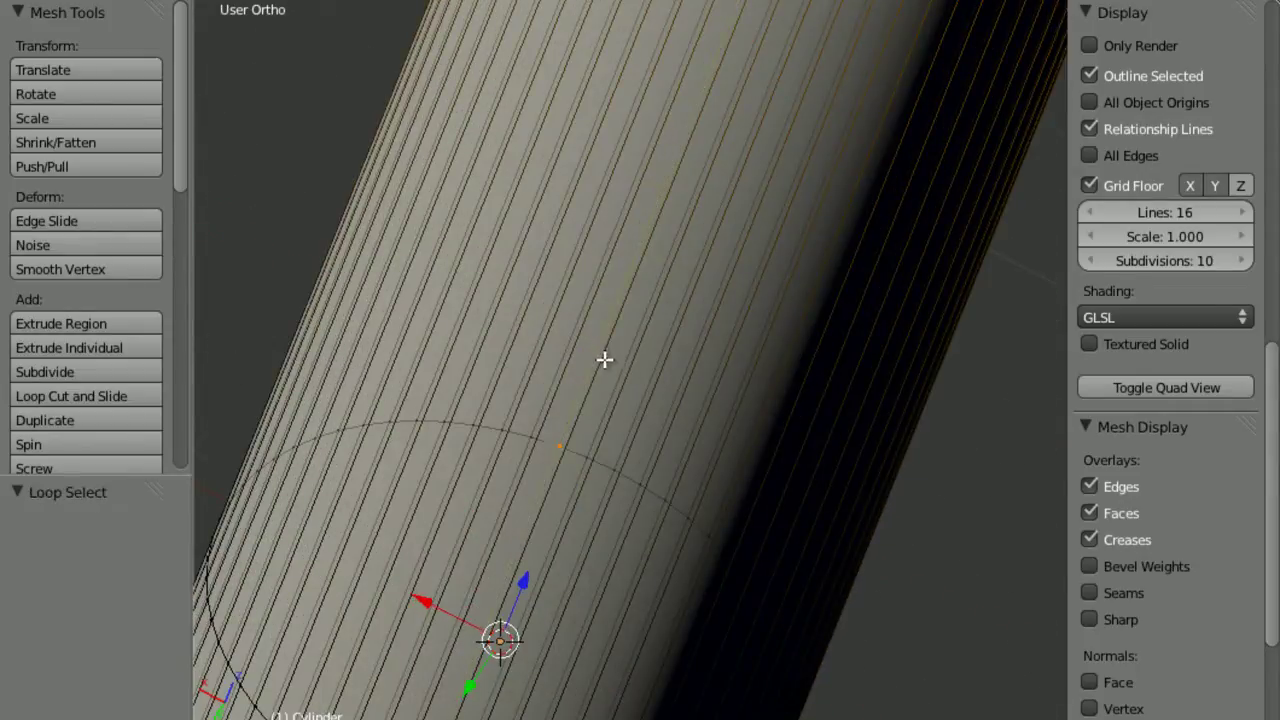
{"action": "right_click", "coordinate": [585, 436], "text": "alt"}
Add another lengthwise edge loop running down the lit front side of the pole to the selection.
{"action": "middle_click_drag", "start_coordinate": [585, 436], "coordinate": [672, 447]}
{"action": "scroll", "coordinate": [521, 277], "scroll_direction": "down", "scroll_amount": 4}
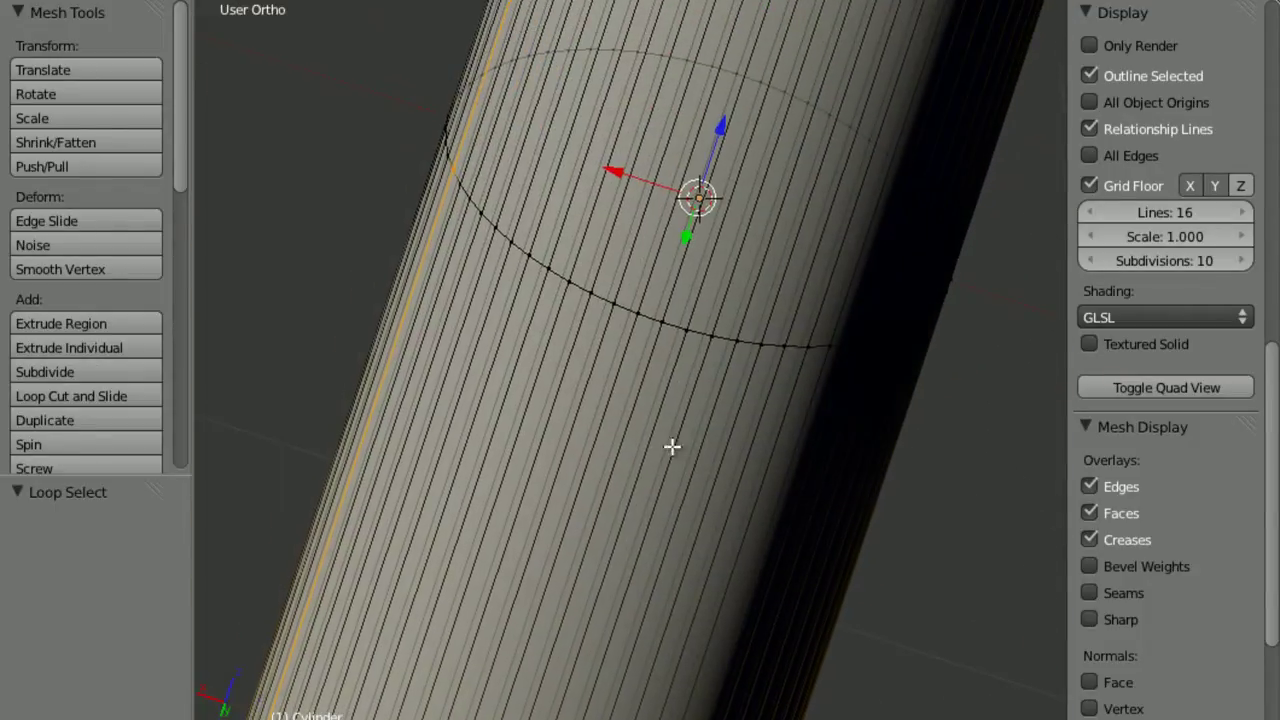
{"action": "key", "text": "a"}
{"action": "right_click", "coordinate": [648, 290], "text": "alt"}
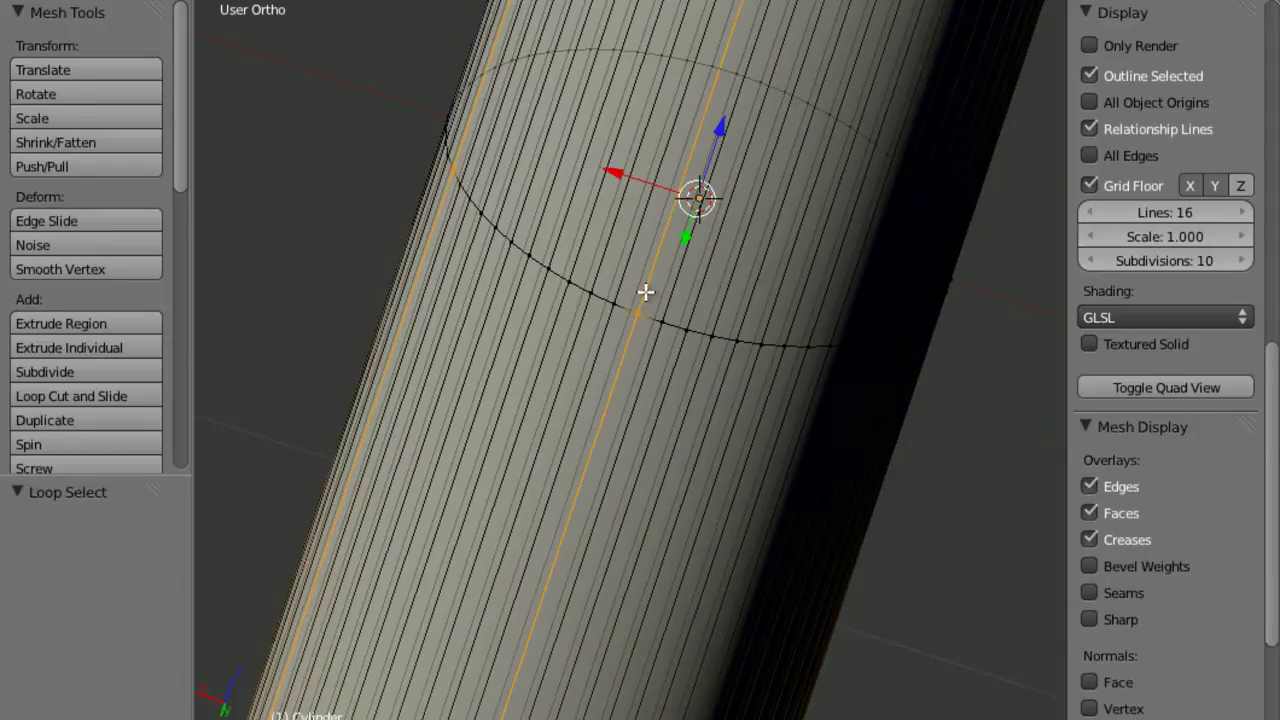
Undo the extra lengthwise loop selections and keep a single edge loop running down the pole's lit front selected.
{"action": "right_click", "coordinate": [470, 109], "text": "alt+shift"}
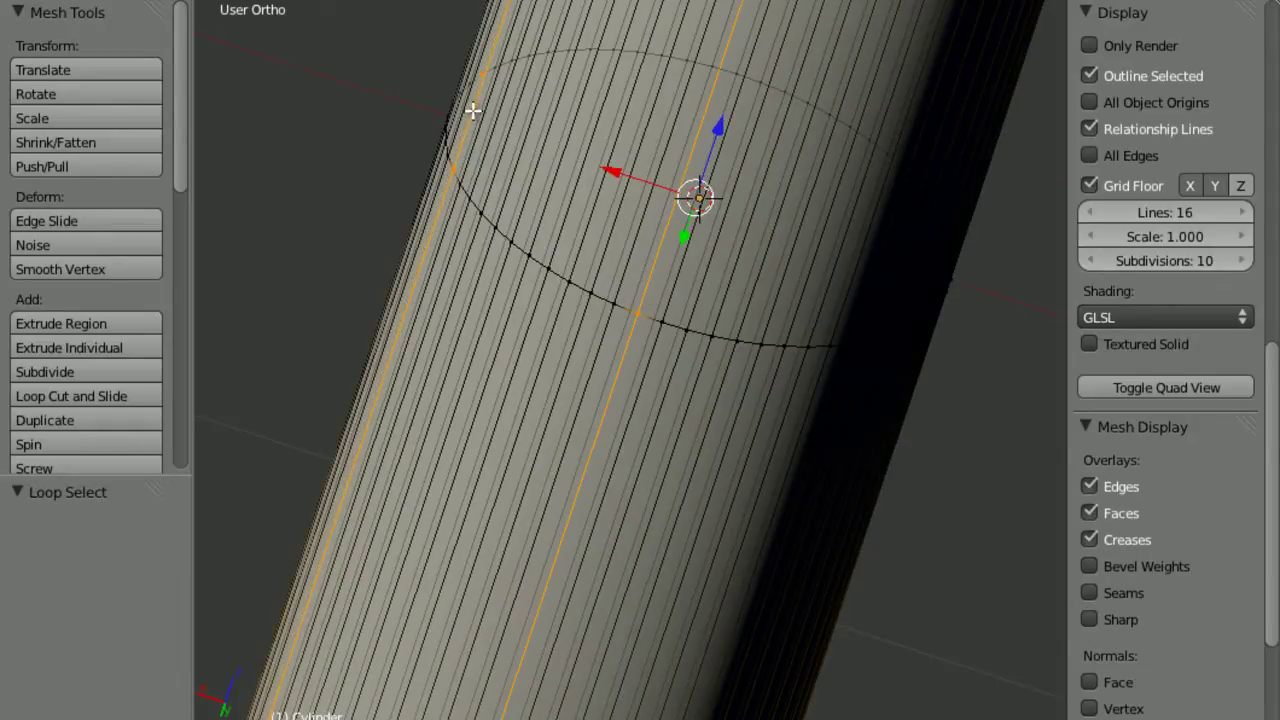
{"action": "key", "text": "ctrl+z"}
{"action": "key", "text": "ctrl+z"}
{"action": "right_click", "coordinate": [662, 268], "text": "alt+shift"}
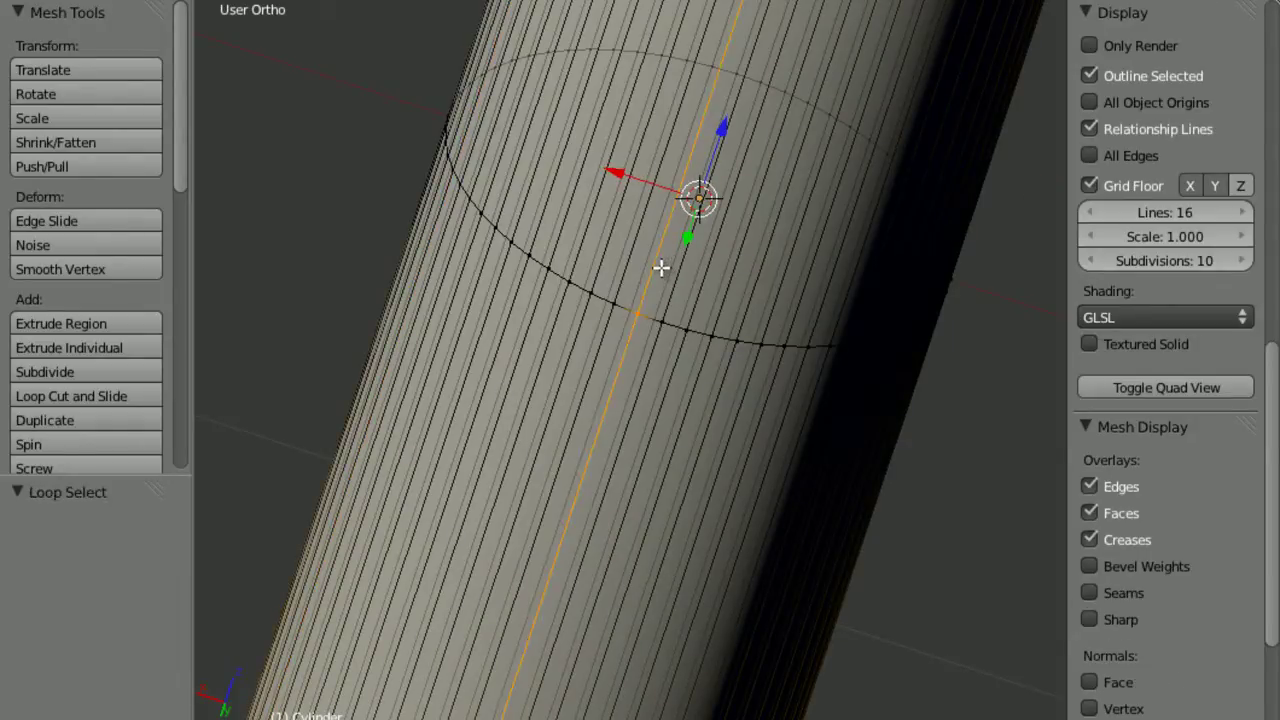
Mark the selected rim, cap and lengthwise edges of the pole as seams.
{"action": "scroll", "coordinate": [657, 255], "scroll_direction": "down", "scroll_amount": 9}
{"action": "middle_click_drag", "start_coordinate": [634, 98], "coordinate": [665, 152]}
{"action": "scroll", "coordinate": [616, 360], "scroll_direction": "down", "scroll_amount": 3}
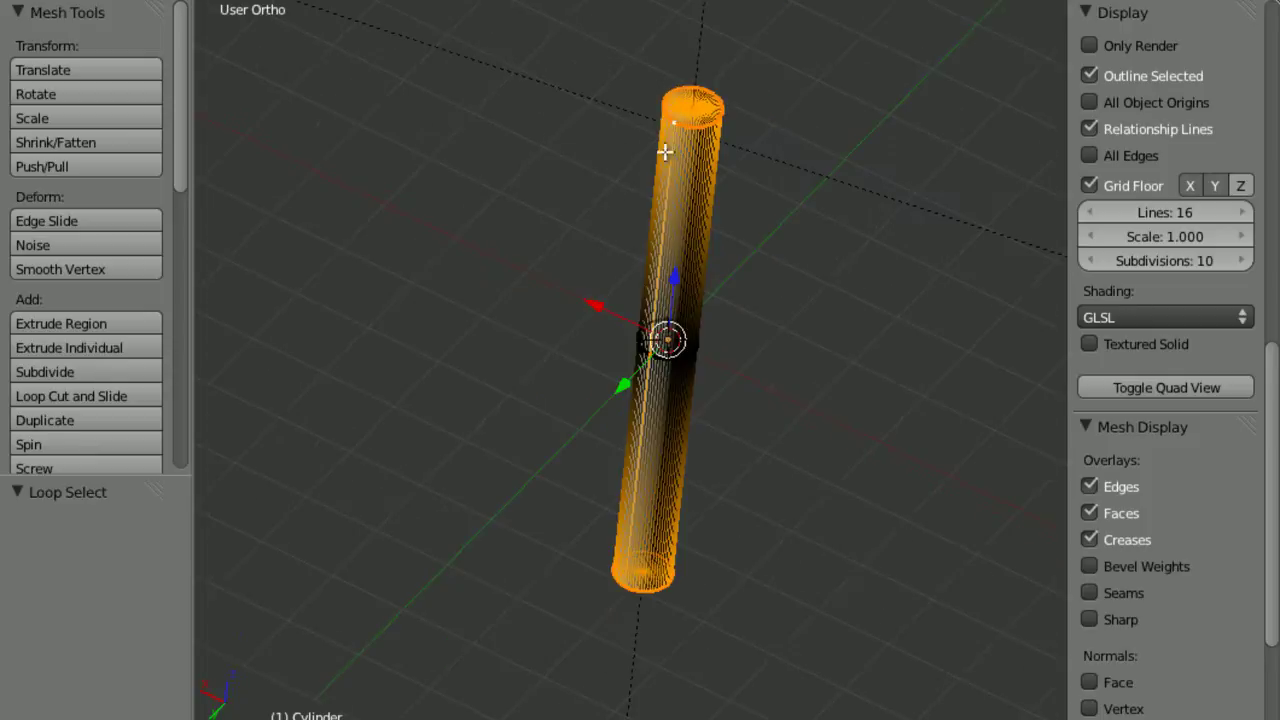
{"action": "scroll", "coordinate": [734, 269], "scroll_direction": "up", "scroll_amount": 3}
{"action": "middle_click_drag", "start_coordinate": [766, 299], "coordinate": [676, 434], "text": "shift"}
{"action": "middle_click_drag", "start_coordinate": [676, 434], "coordinate": [651, 394], "text": "shift"}
{"action": "key", "text": "ctrl+e"}
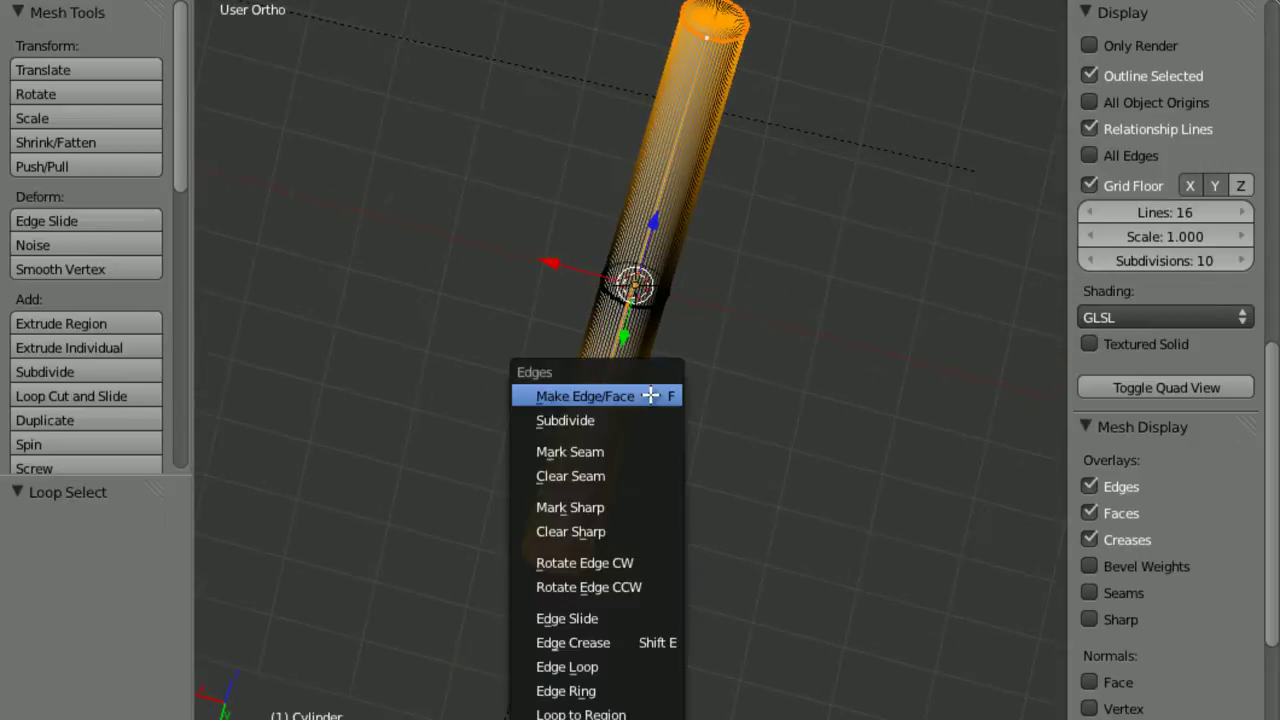
{"action": "left_click", "coordinate": [640, 450]}
Add the top cap's centre to the selection and clear the seams from all selected edges.
{"action": "middle_click_drag", "start_coordinate": [640, 450], "coordinate": [644, 424]}
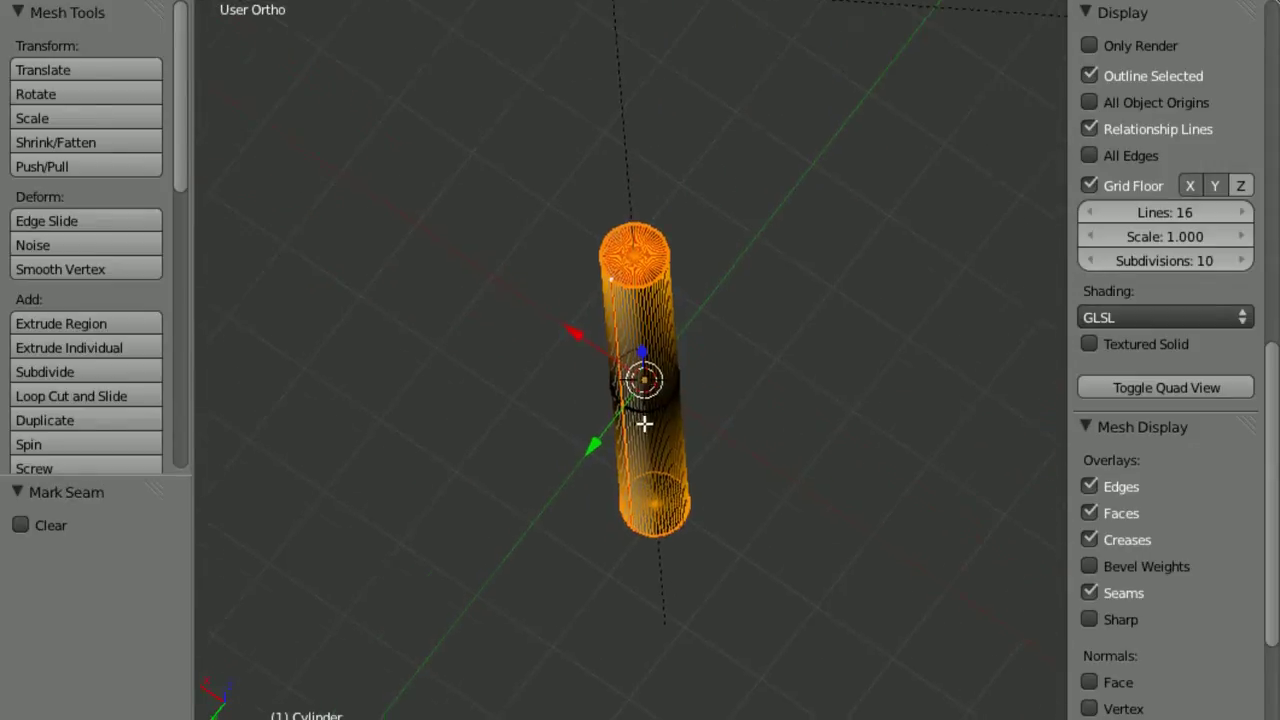
{"action": "middle_click_drag", "start_coordinate": [690, 696], "coordinate": [700, 477], "text": "ctrl"}
{"action": "middle_click_drag", "start_coordinate": [700, 392], "coordinate": [683, 560], "text": "shift"}
{"action": "middle_click_drag", "start_coordinate": [683, 560], "coordinate": [616, 422], "text": "ctrl"}
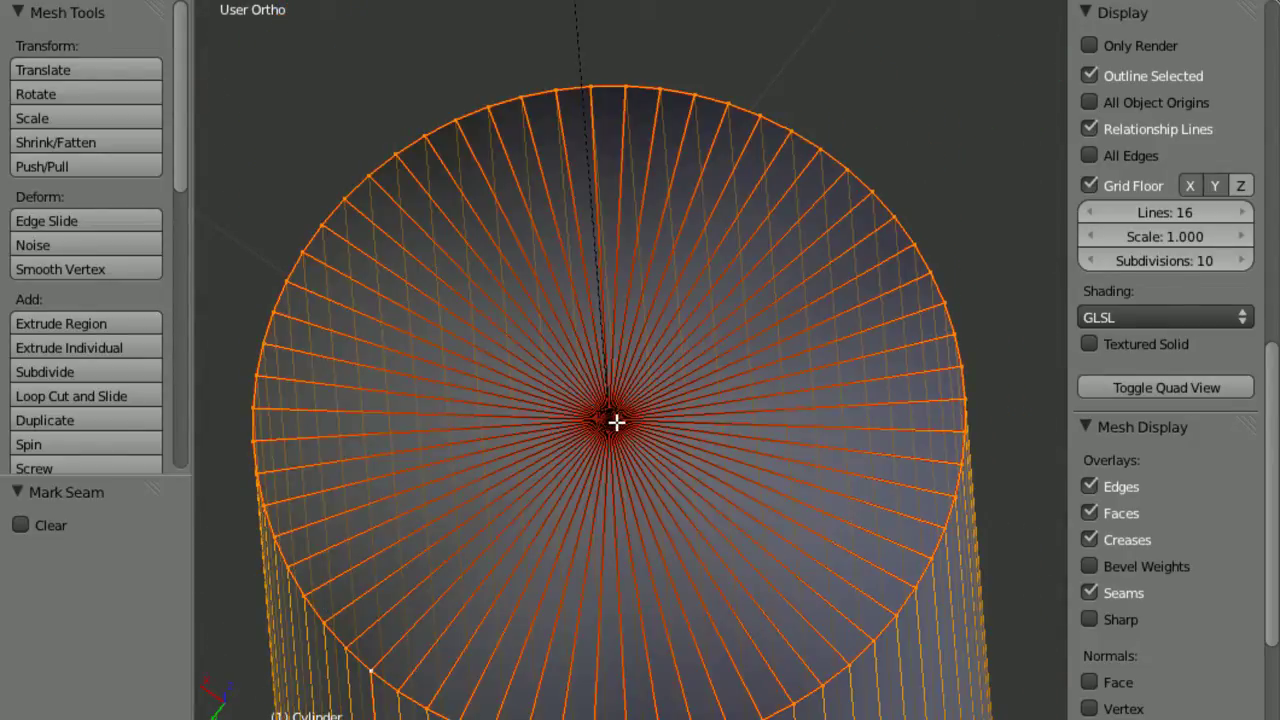
{"action": "right_click", "coordinate": [657, 457], "text": "shift"}
{"action": "middle_click_drag", "start_coordinate": [657, 460], "coordinate": [696, 318]}
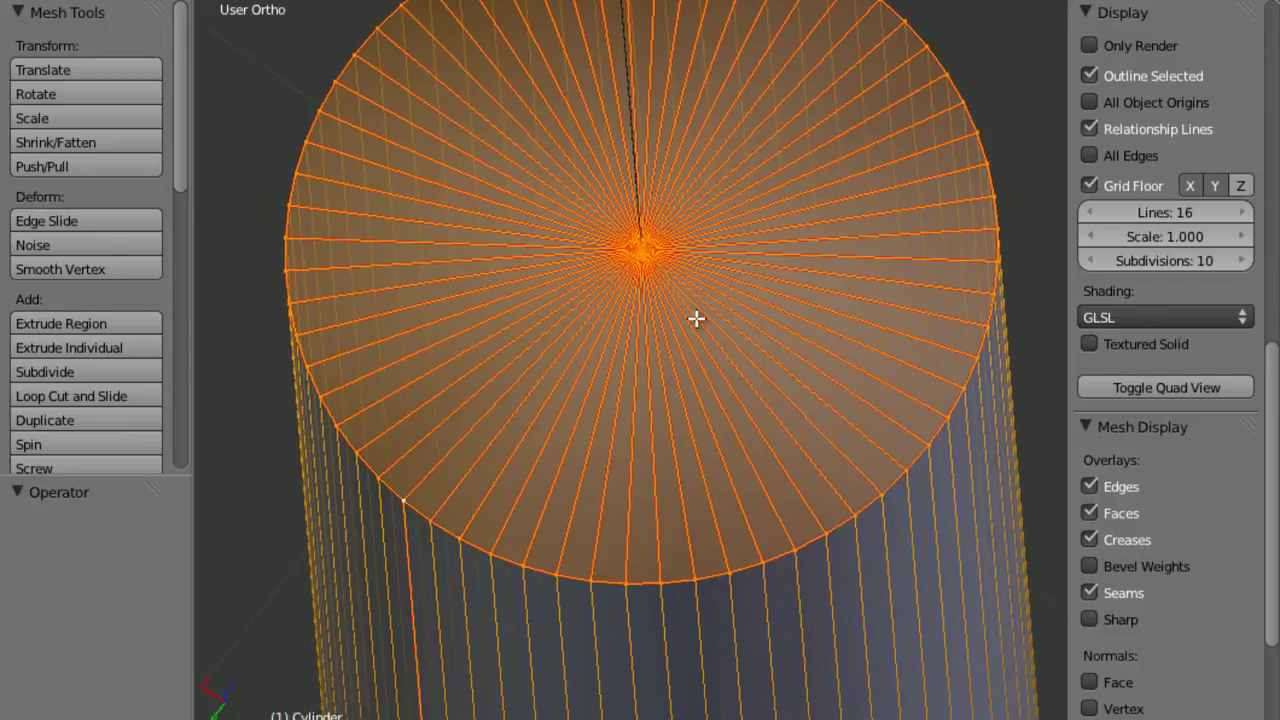
{"action": "key", "text": "ctrl+e"}
{"action": "left_click", "coordinate": [670, 333]}
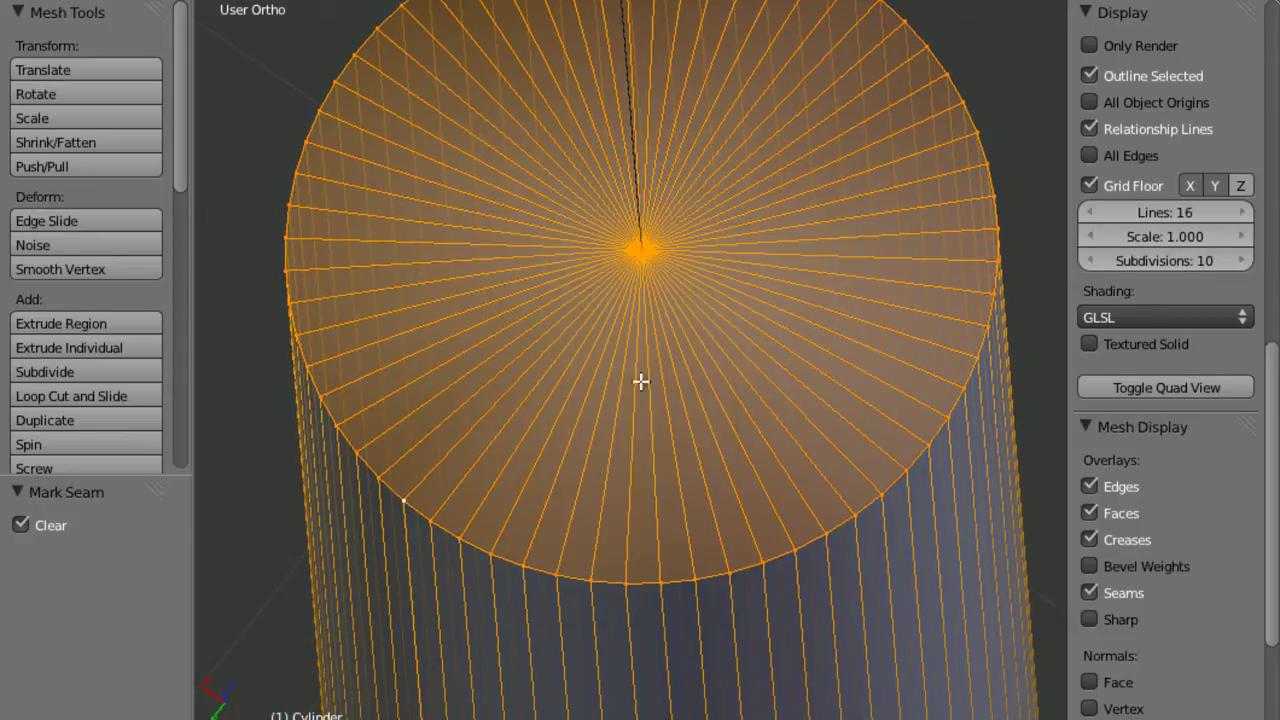
Deselect the centre points of both caps and mark the two rims and the lengthwise edge loop as seams.
{"action": "middle_click_drag", "start_coordinate": [640, 380], "coordinate": [610, 470]}
{"action": "scroll", "coordinate": [618, 328], "scroll_direction": "down", "scroll_amount": 6}
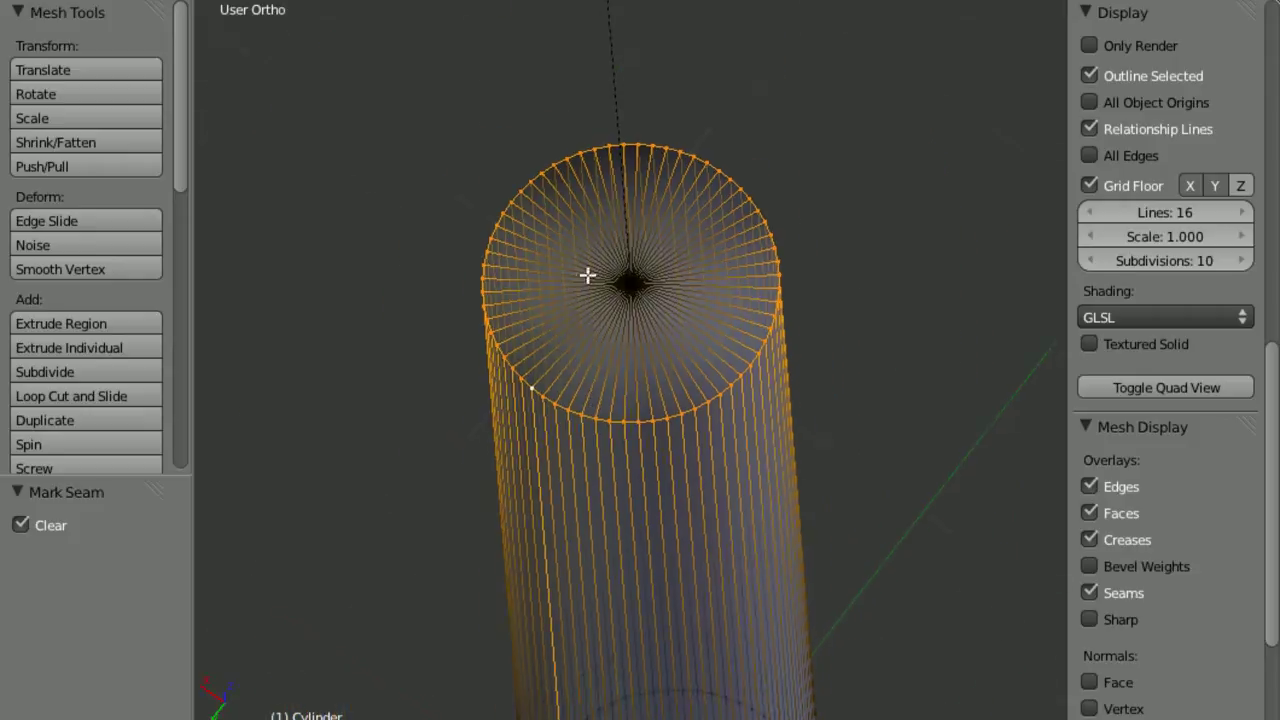
{"action": "middle_click_drag", "start_coordinate": [586, 277], "coordinate": [613, 462]}
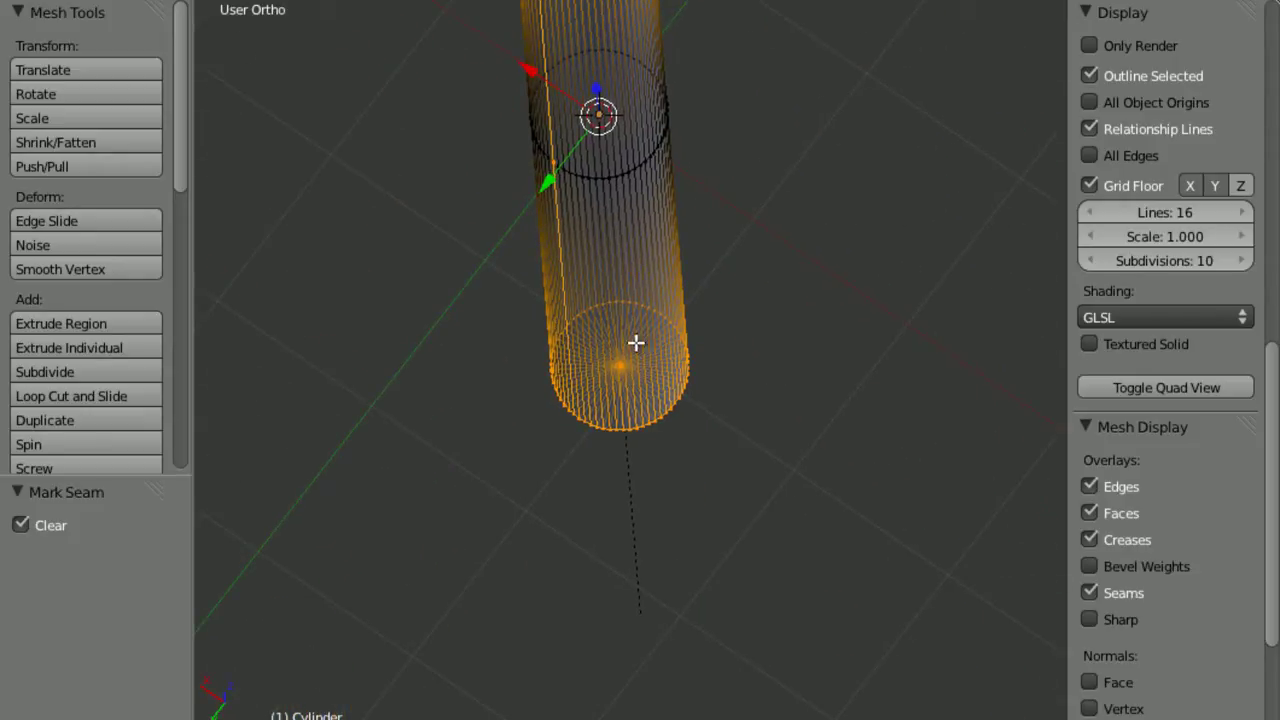
{"action": "middle_click_drag", "start_coordinate": [622, 361], "coordinate": [640, 426]}
{"action": "key", "text": "ctrl+e"}
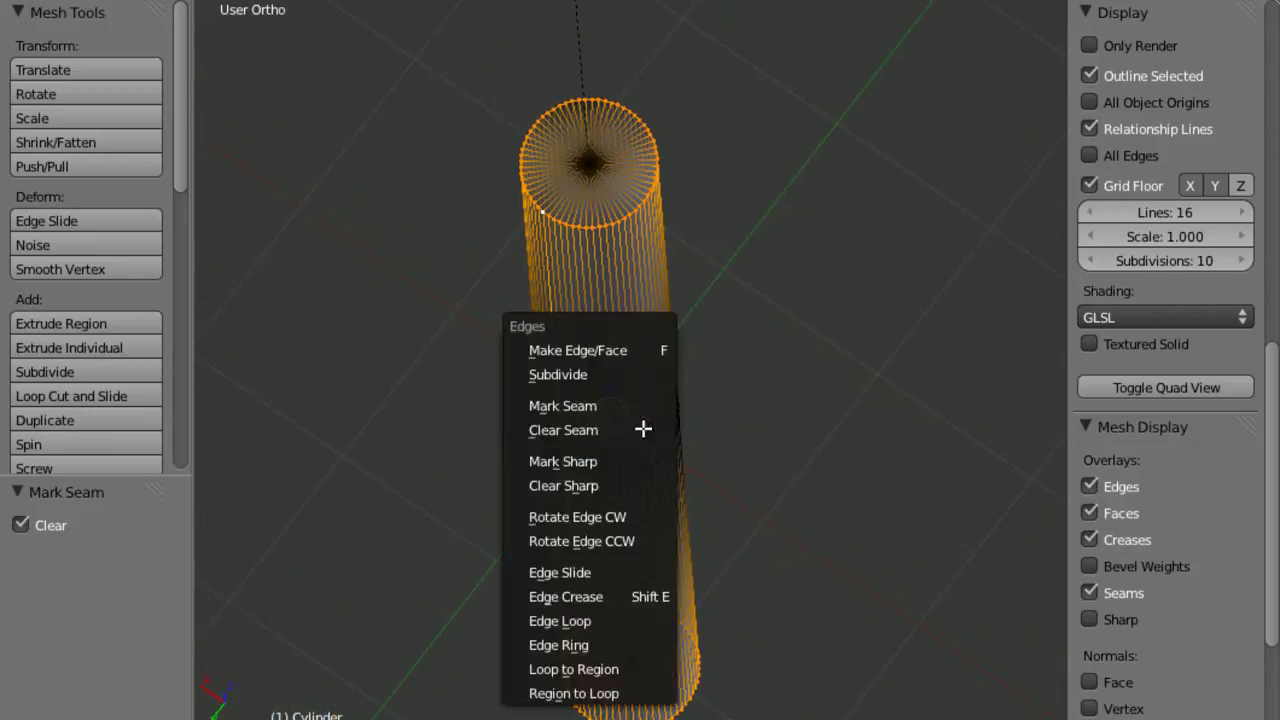
{"action": "left_click", "coordinate": [630, 405]}
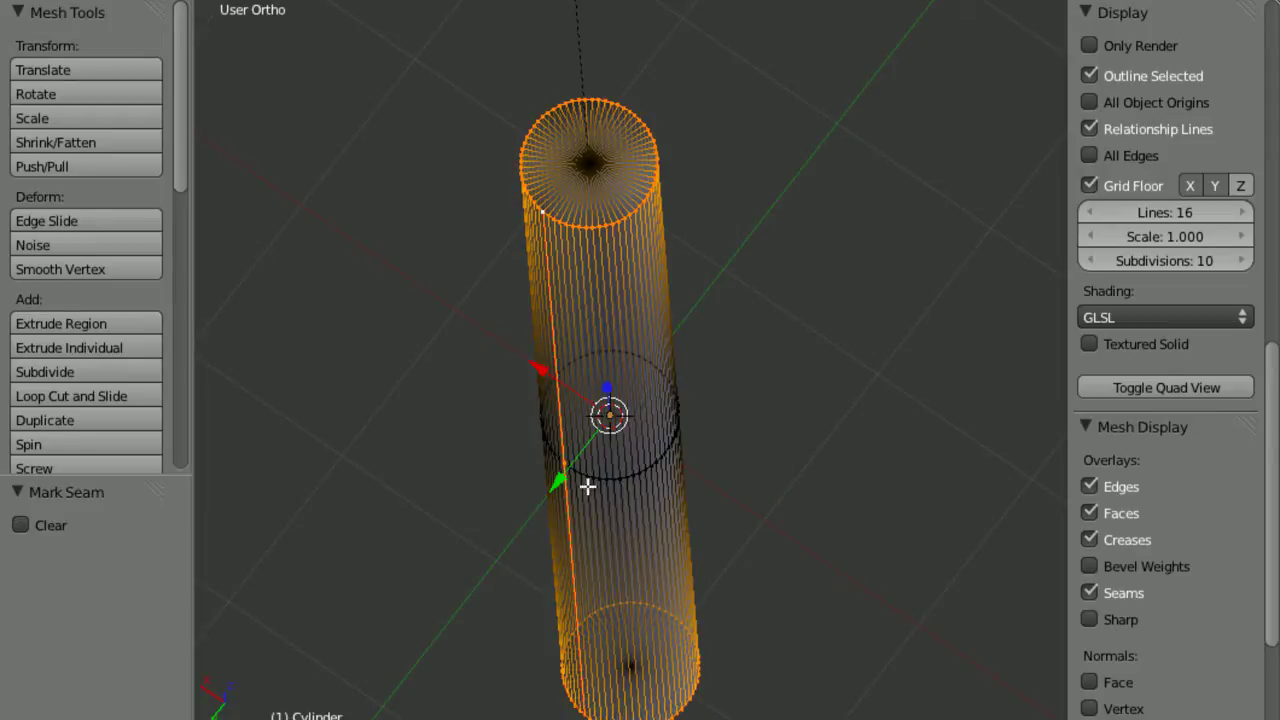
Select the whole pole mesh and split the 3D view, turning the new area into a UV/Image Editor.
{"action": "middle_click_drag", "start_coordinate": [587, 487], "coordinate": [643, 380]}
{"action": "key", "text": "a"}
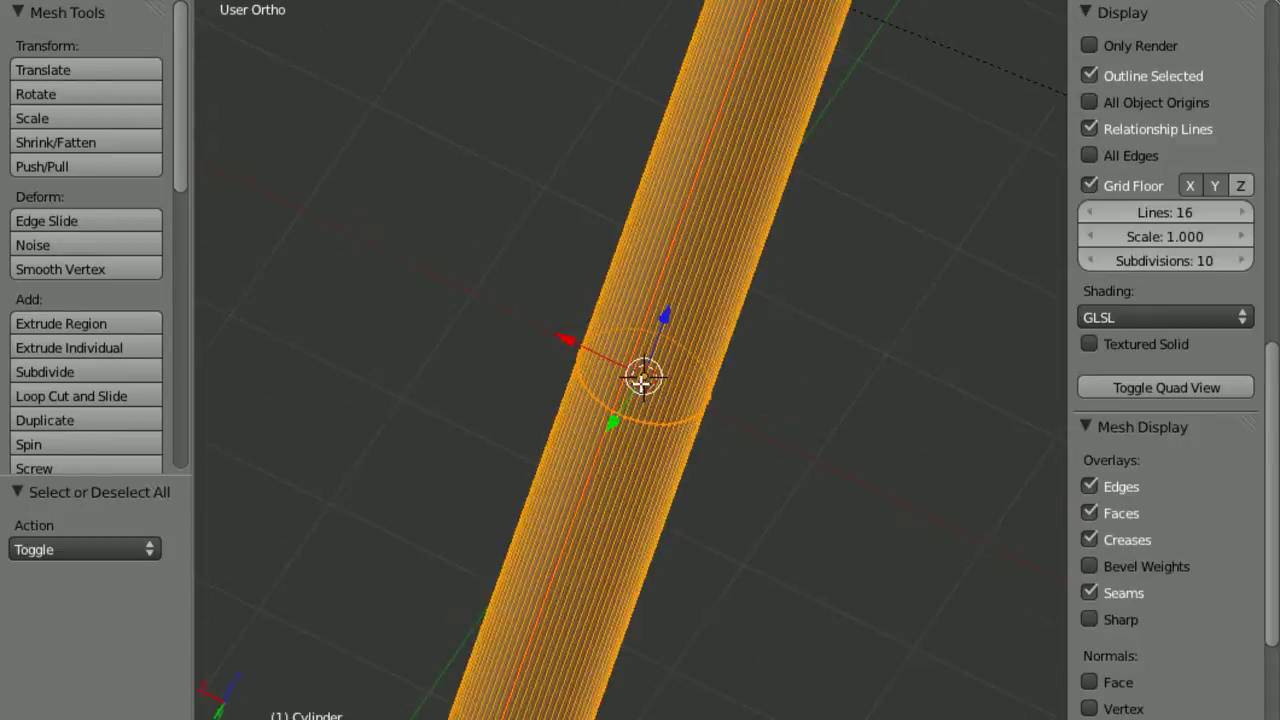
{"action": "left_click_drag", "start_coordinate": [1273, 5], "coordinate": [988, 25]}
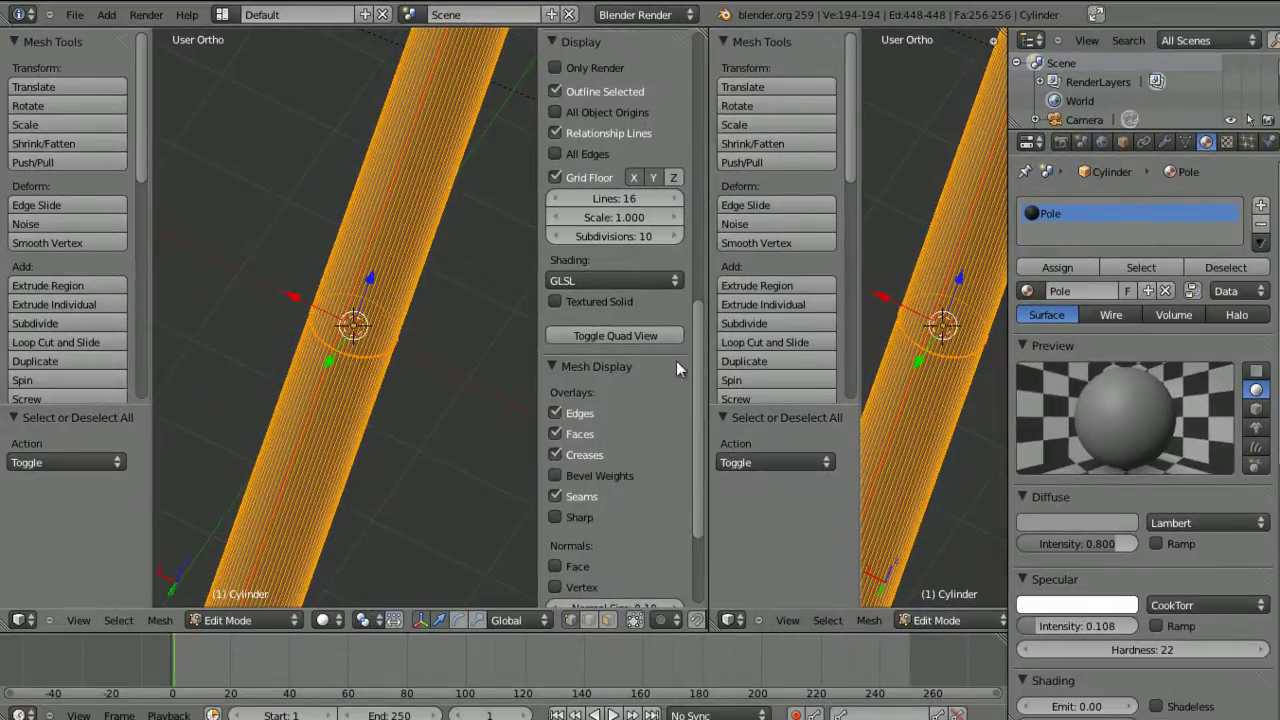
{"action": "left_click", "coordinate": [731, 620]}
{"action": "left_click", "coordinate": [745, 497]}
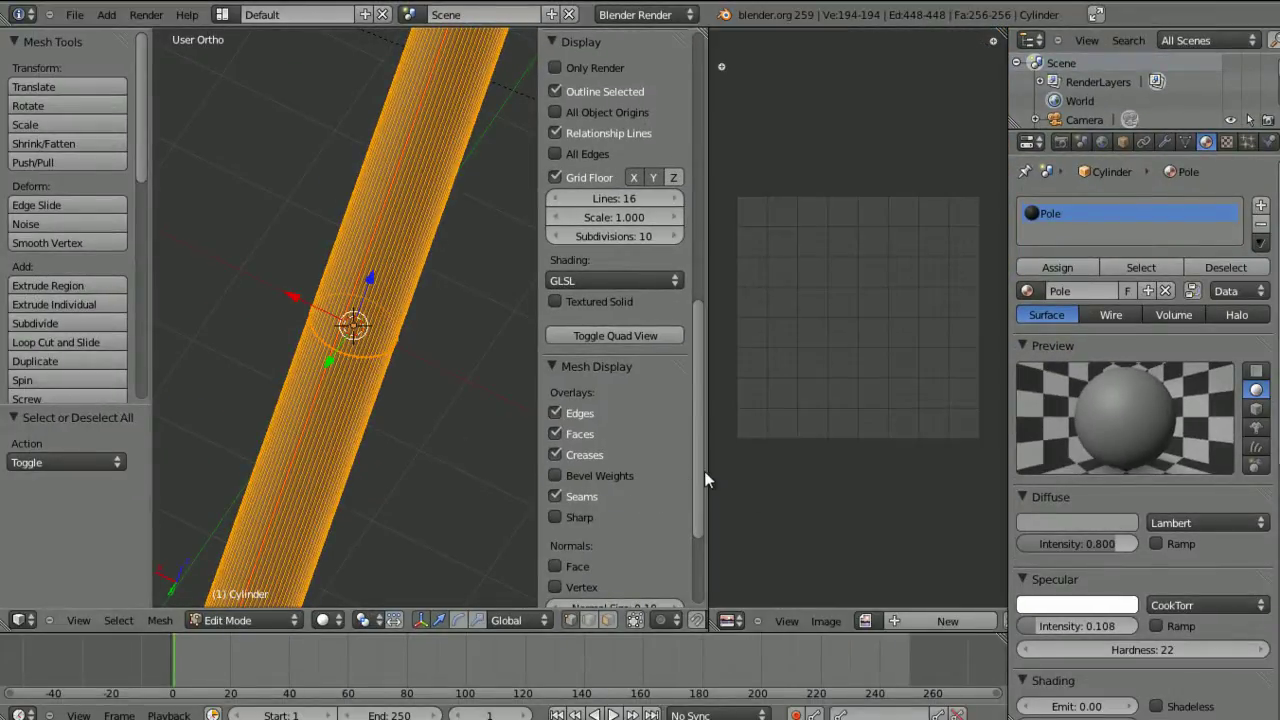
Open the image Metal.jpg from the Scratches Tutorial folder on the Desktop and fit it in the UV/Image Editor.
{"action": "left_click", "coordinate": [826, 621]}
{"action": "left_click", "coordinate": [845, 581]}
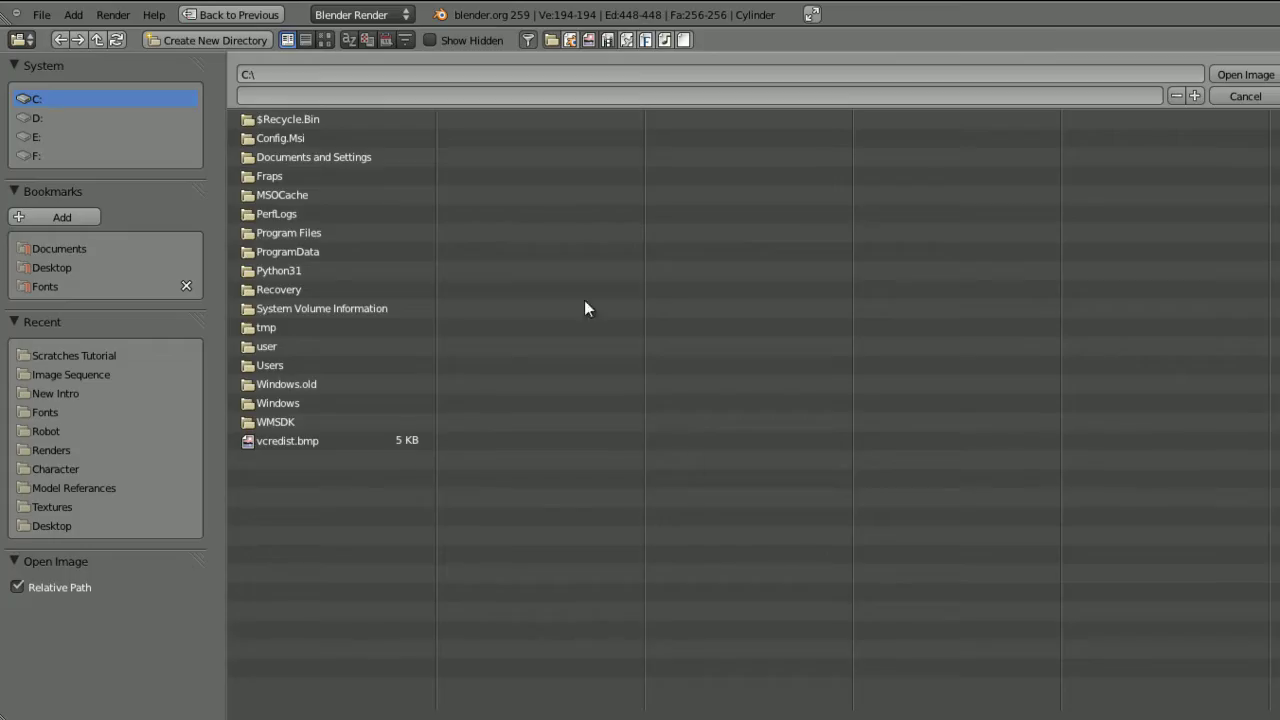
{"action": "left_click", "coordinate": [145, 267]}
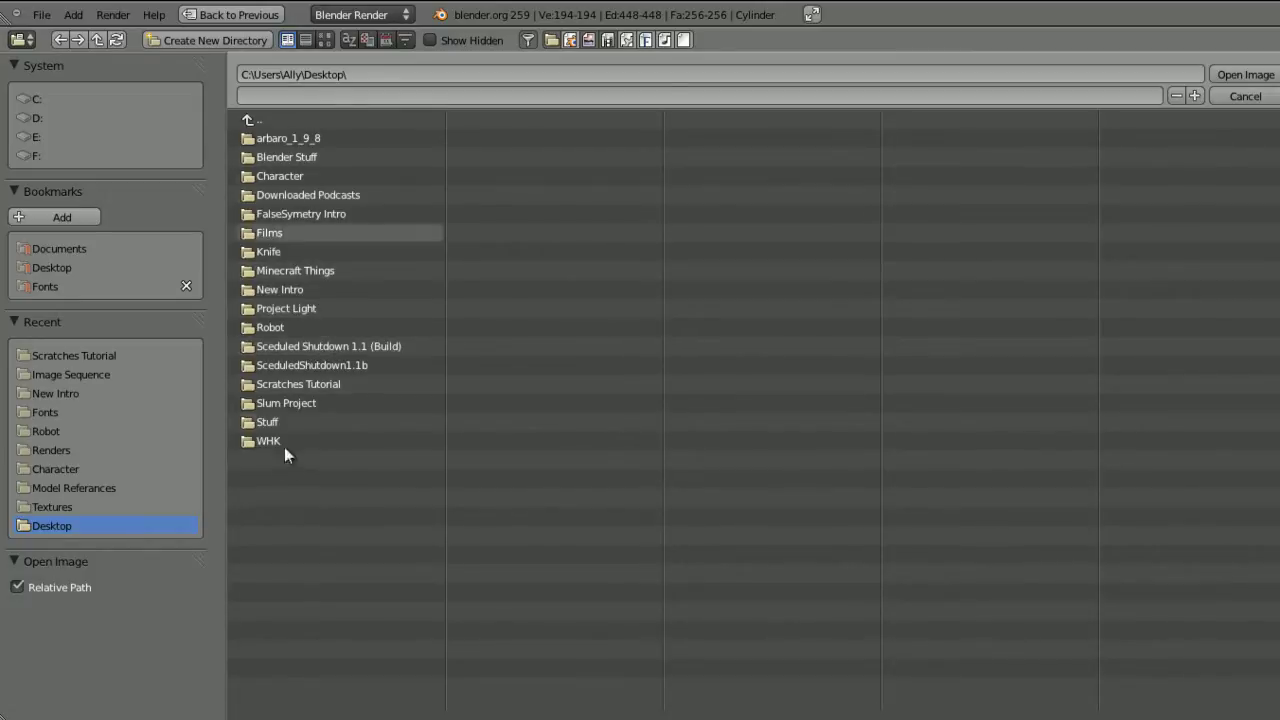
{"action": "left_click", "coordinate": [289, 383]}
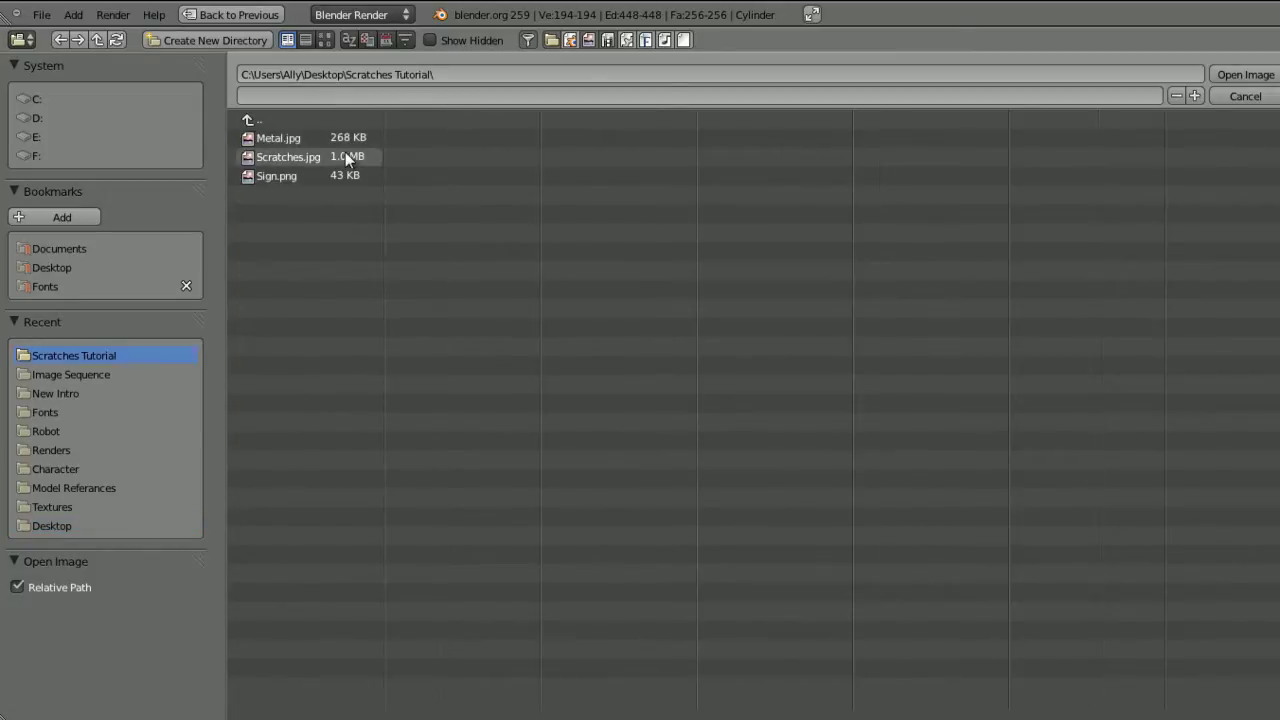
{"action": "left_click", "coordinate": [284, 139]}
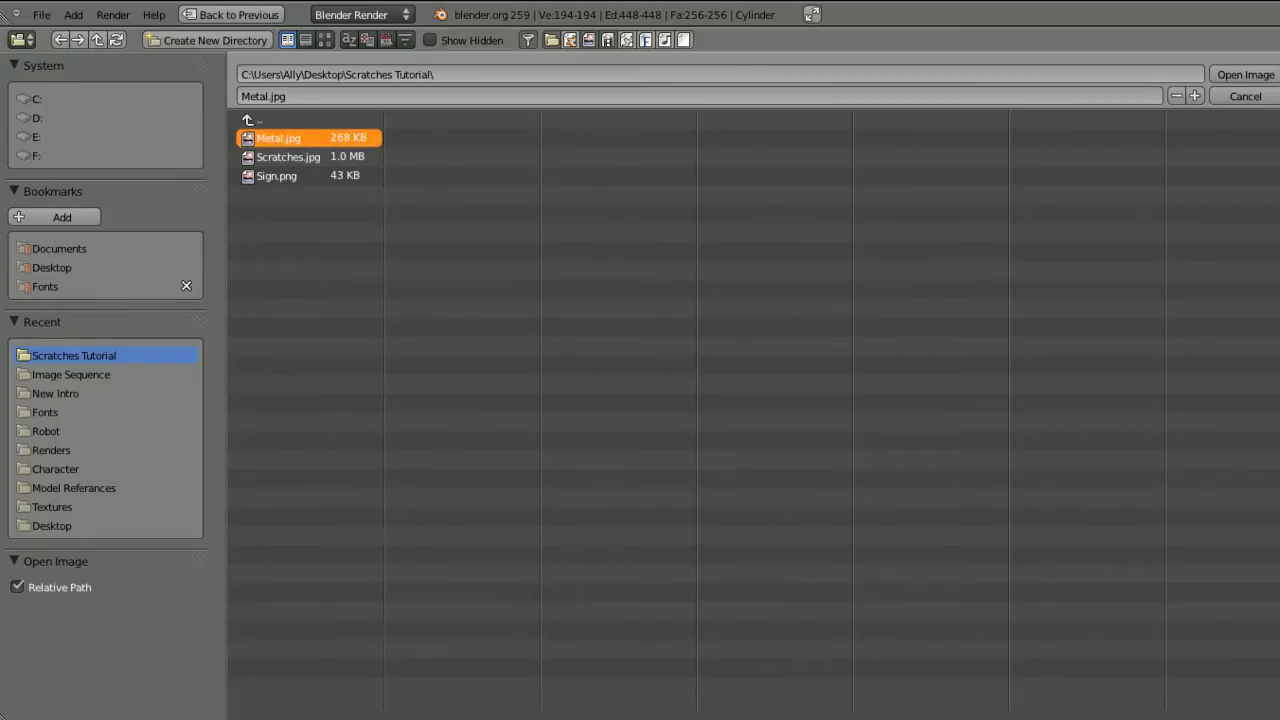
{"action": "left_click", "coordinate": [1245, 74]}
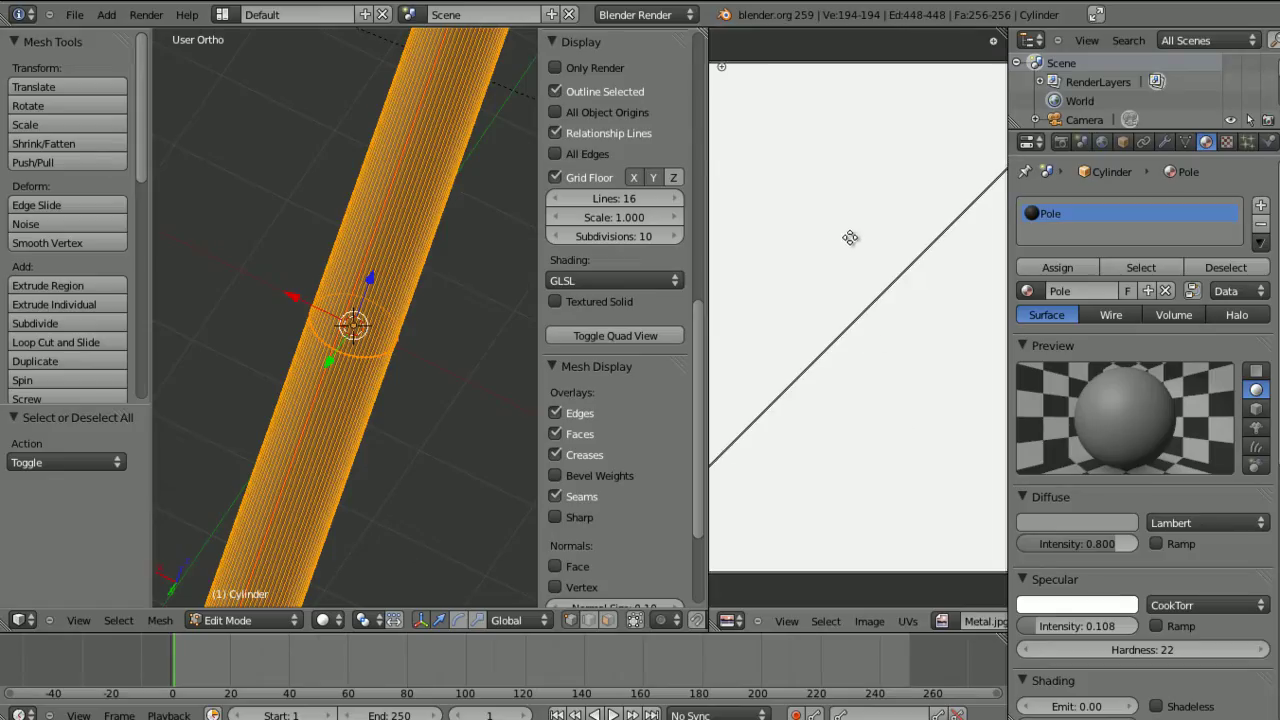
{"action": "key", "text": "Home"}
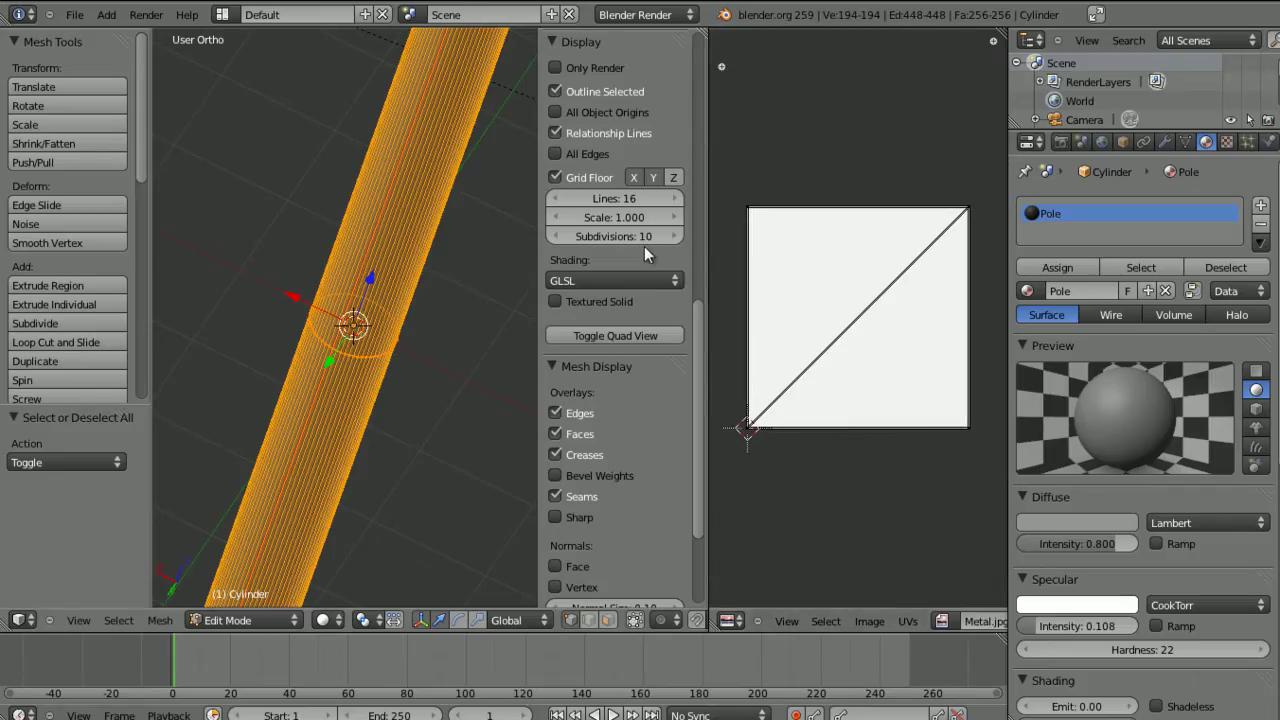
Unwrap the whole pole mesh along its seams onto the metal image.
{"action": "key", "text": "u"}
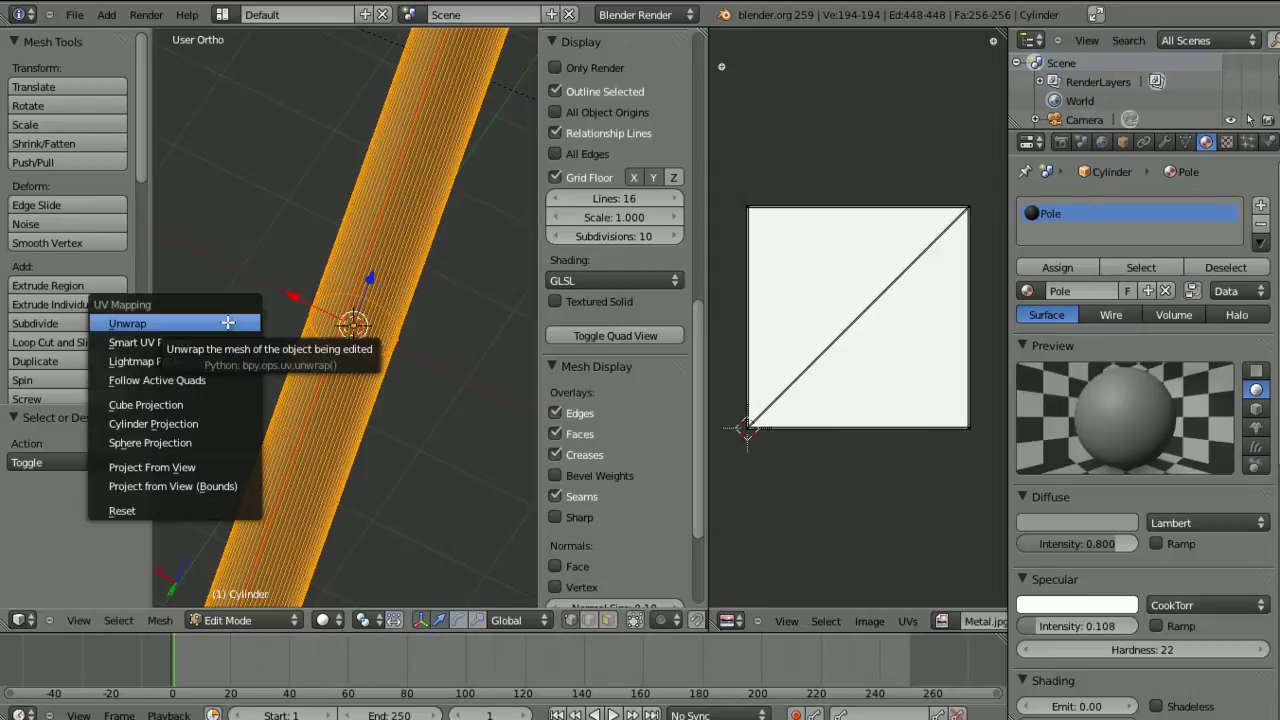
{"action": "key", "text": "u"}
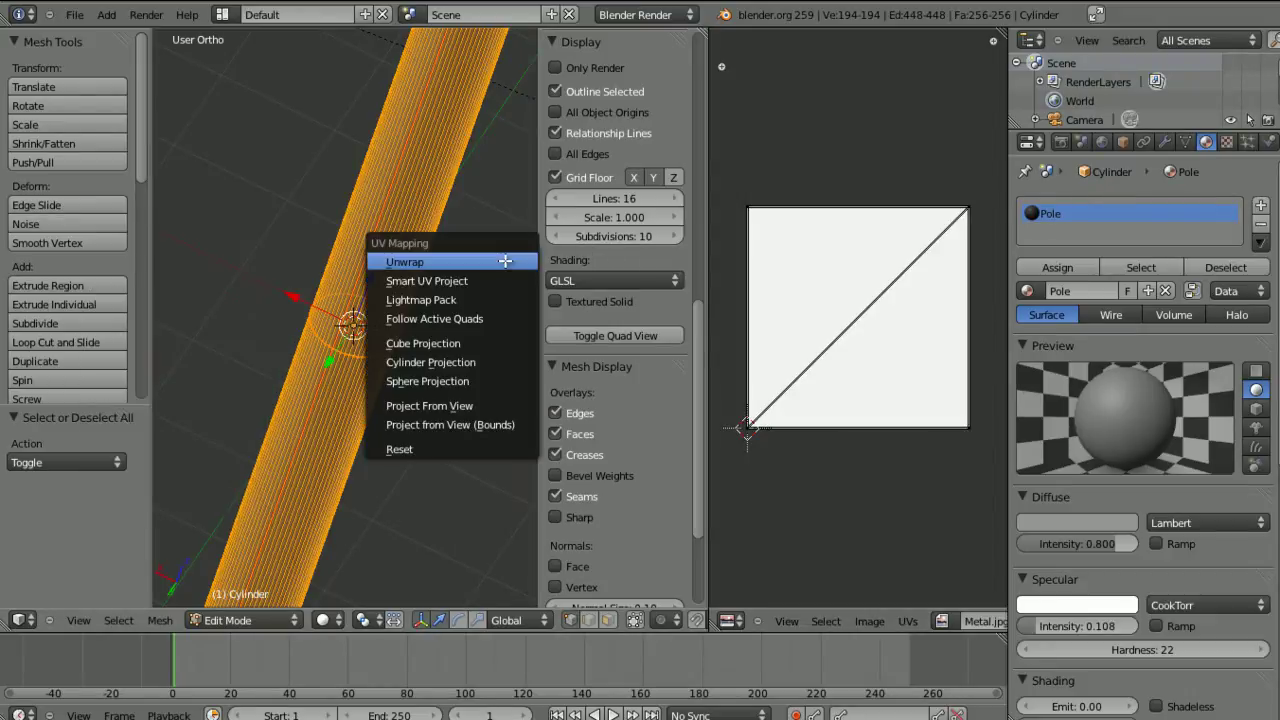
{"action": "left_click", "coordinate": [505, 260]}
{"action": "scroll", "coordinate": [872, 244], "scroll_direction": "up", "scroll_amount": 2}
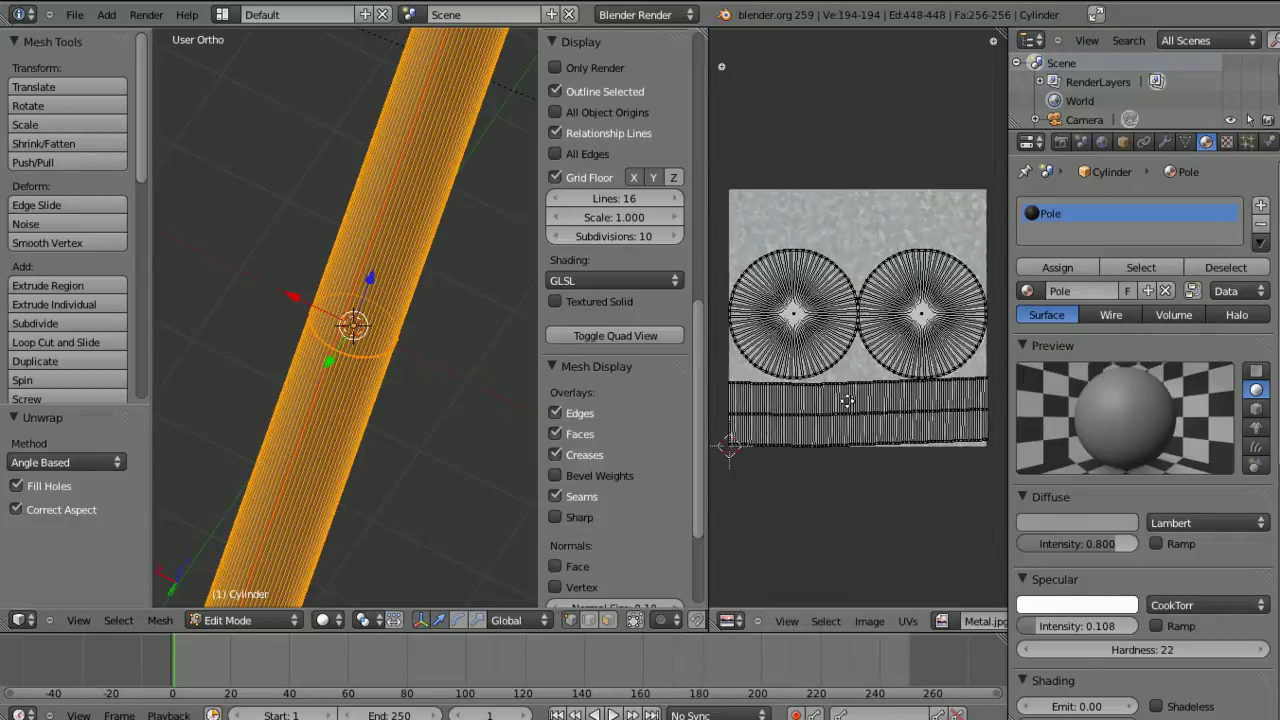
{"action": "scroll", "coordinate": [876, 226], "scroll_direction": "down", "scroll_amount": 2}
{"action": "scroll", "coordinate": [864, 312], "scroll_direction": "up", "scroll_amount": 2}
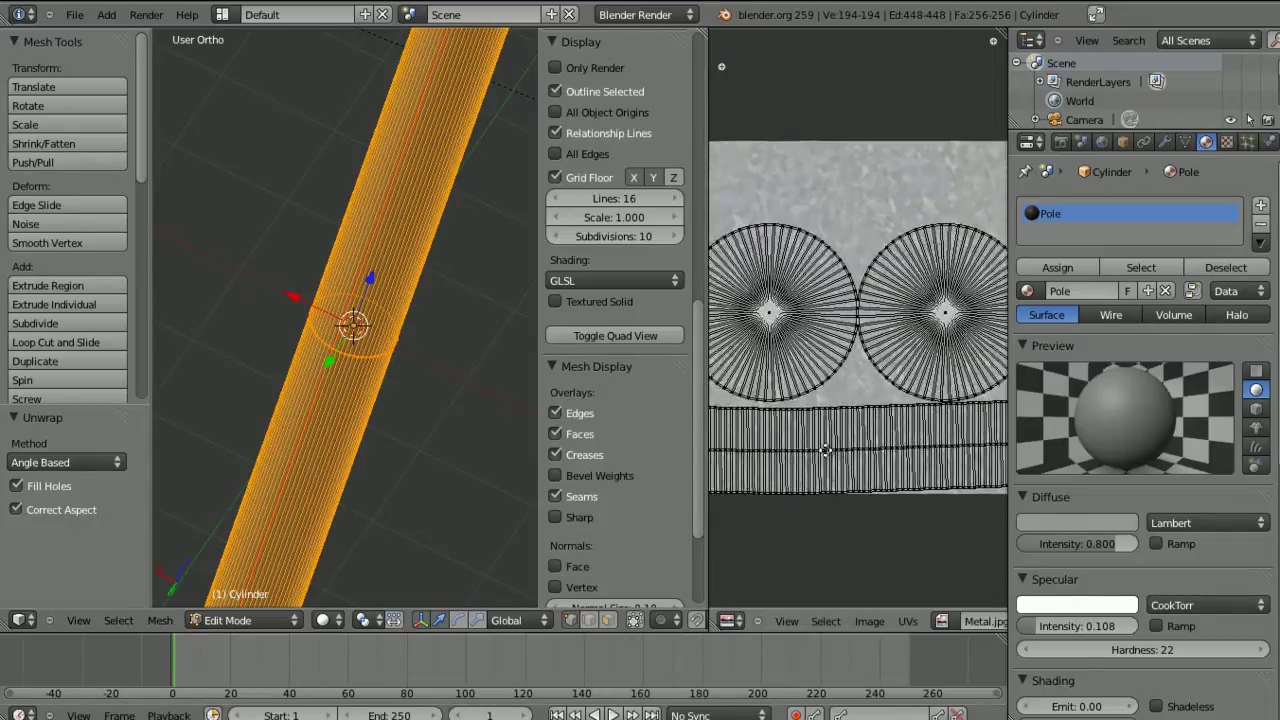
Maximize the UV/Image Editor and examine the unwrapped cap circles and side strip over the metal texture.
{"action": "key", "text": "ctrl+Up"}
{"action": "middle_click_drag", "start_coordinate": [760, 302], "coordinate": [733, 486], "text": "ctrl"}
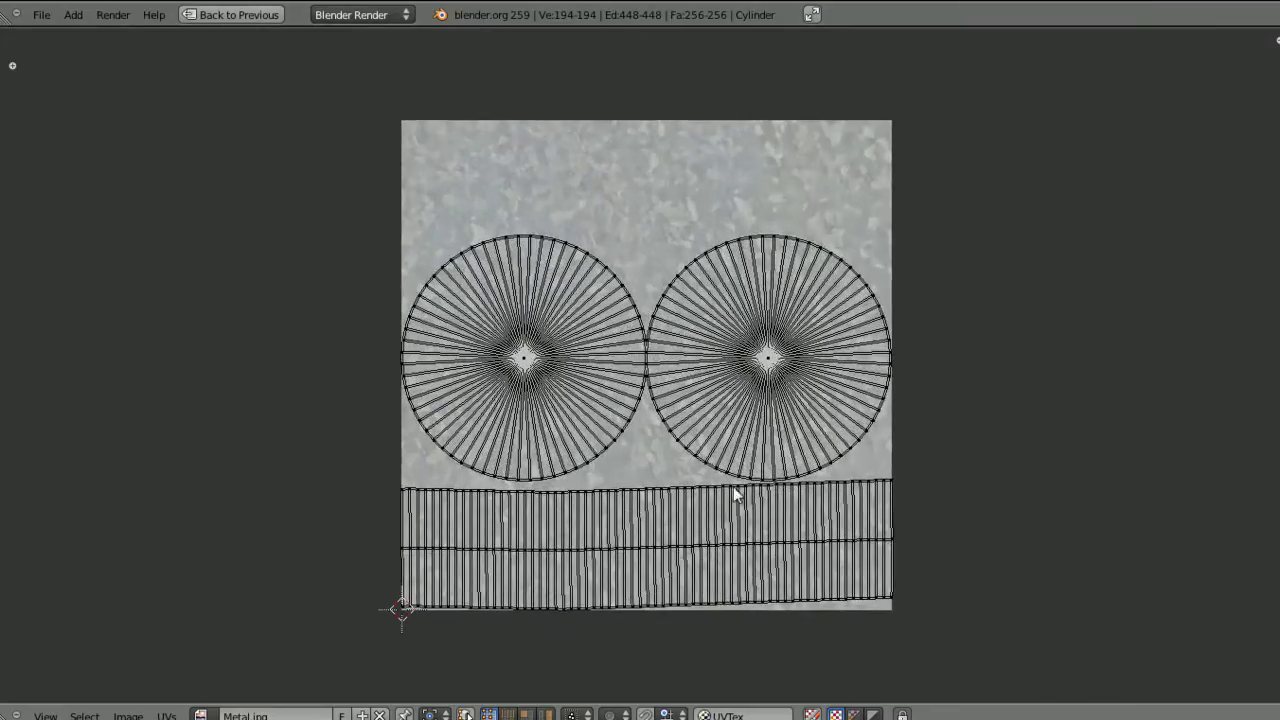
{"action": "mouse_move", "coordinate": [730, 432]}
{"action": "middle_mouse_down"}
{"action": "mouse_move", "coordinate": [726, 356]}
{"action": "mouse_move", "coordinate": [737, 440]}
{"action": "middle_mouse_up"}
{"action": "middle_click_drag", "start_coordinate": [737, 440], "coordinate": [712, 469]}
{"action": "middle_click_drag", "start_coordinate": [712, 469], "coordinate": [705, 519], "text": "ctrl"}
{"action": "scroll", "coordinate": [705, 519], "scroll_direction": "down", "scroll_amount": 9}
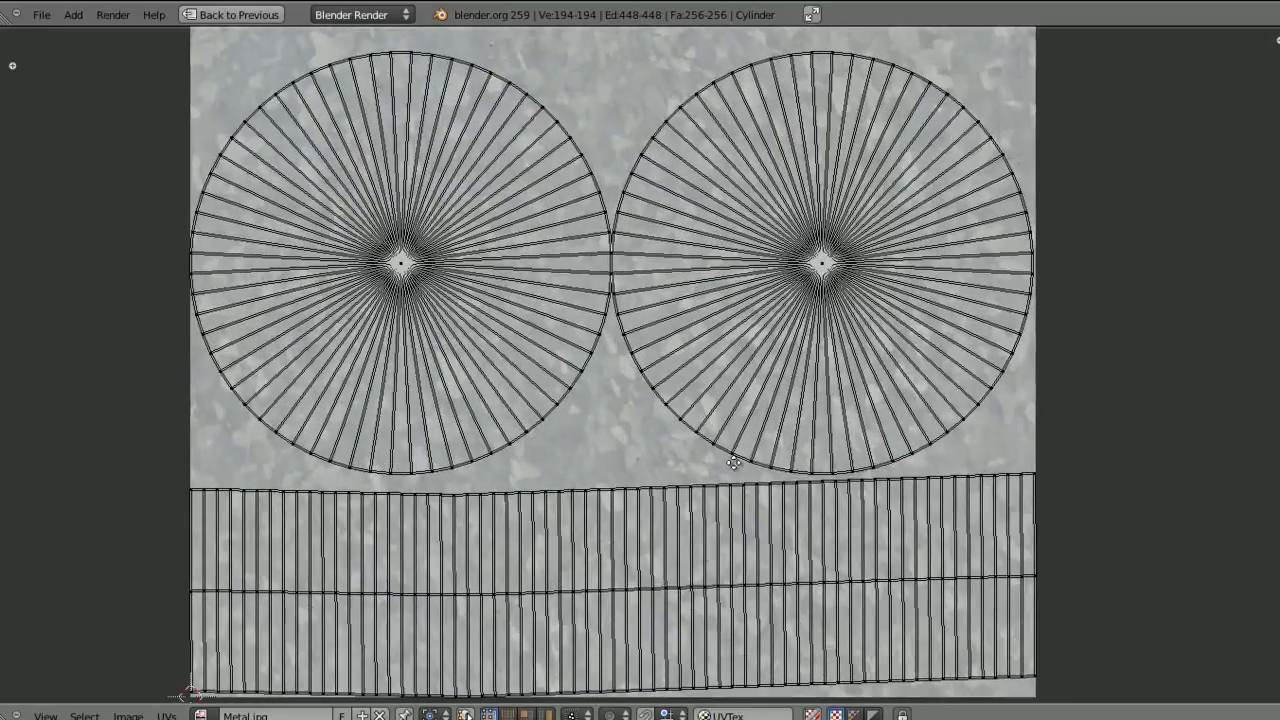
{"action": "scroll", "coordinate": [640, 589], "scroll_direction": "up", "scroll_amount": 2}
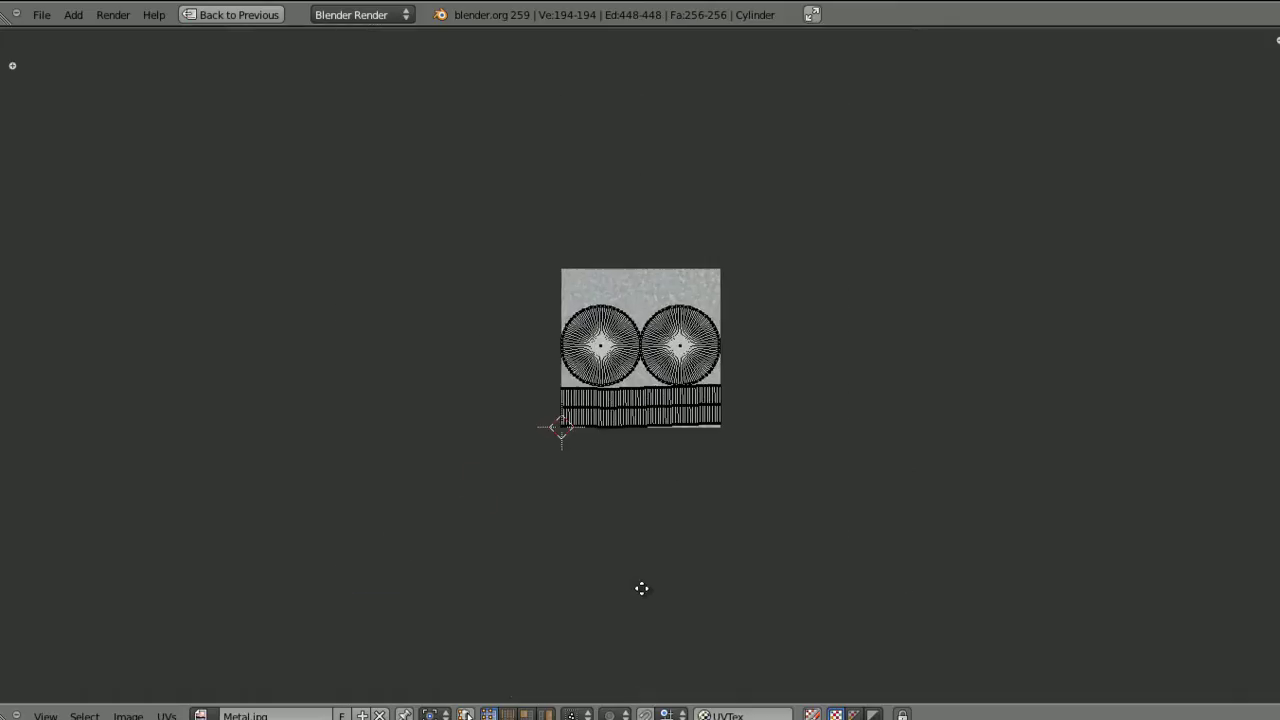
{"action": "scroll", "coordinate": [686, 417], "scroll_direction": "up", "scroll_amount": 4}
{"action": "middle_click_drag", "start_coordinate": [666, 455], "coordinate": [653, 476], "text": "ctrl"}
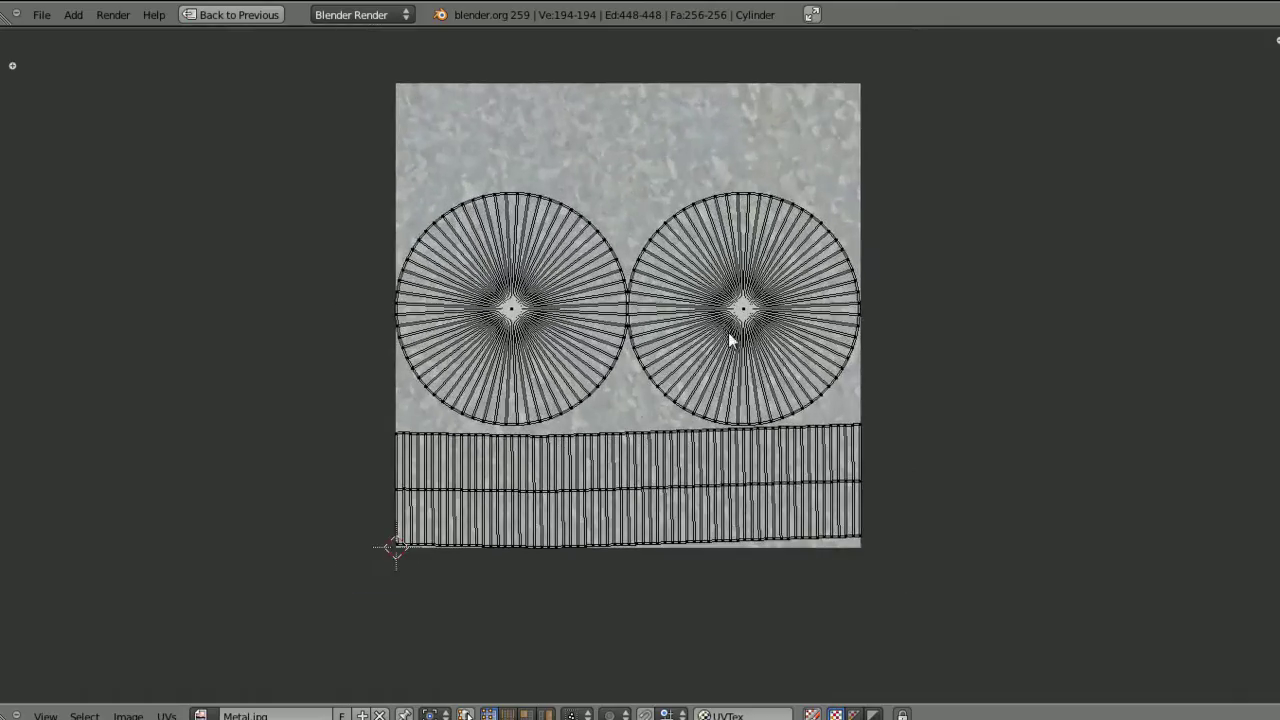
Select the centres of both cap circles and extend the selection to their complete linked UV islands.
{"action": "right_click", "coordinate": [734, 324]}
{"action": "right_click", "coordinate": [521, 322], "text": "shift"}
{"action": "key", "text": "a"}
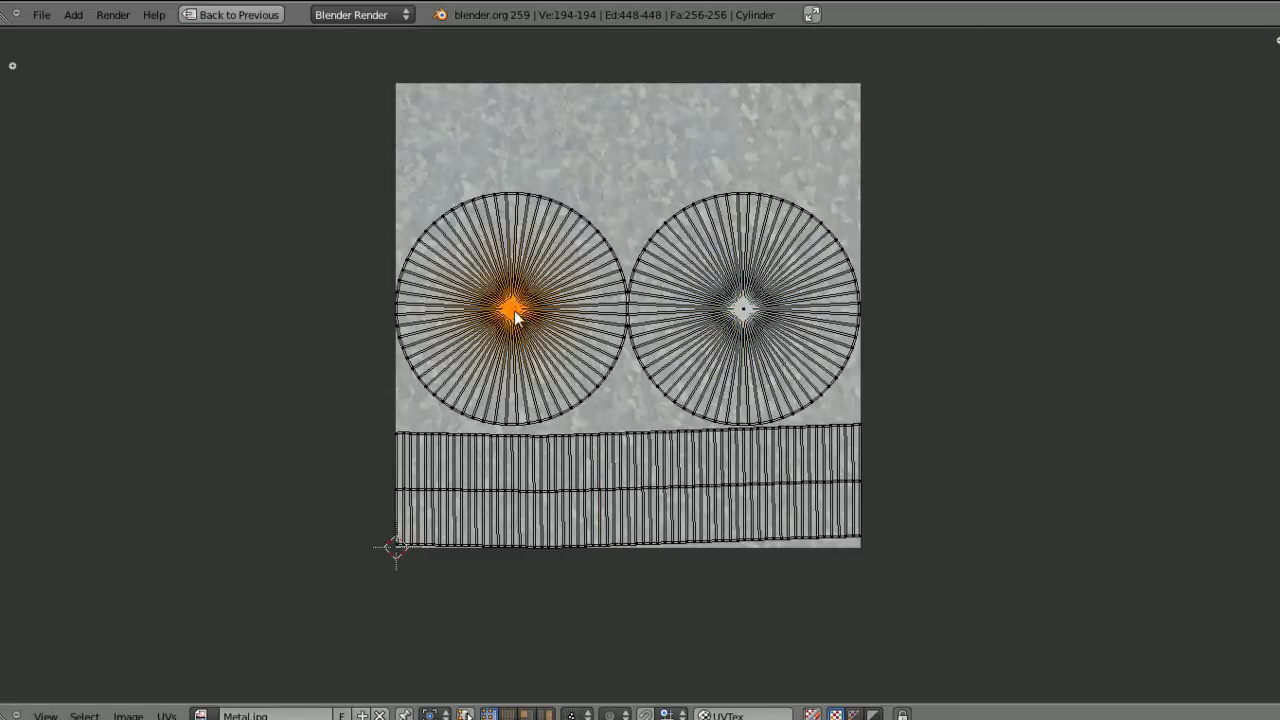
{"action": "right_click", "coordinate": [745, 312], "text": "shift"}
{"action": "scroll", "coordinate": [617, 423], "scroll_direction": "down", "scroll_amount": 2}
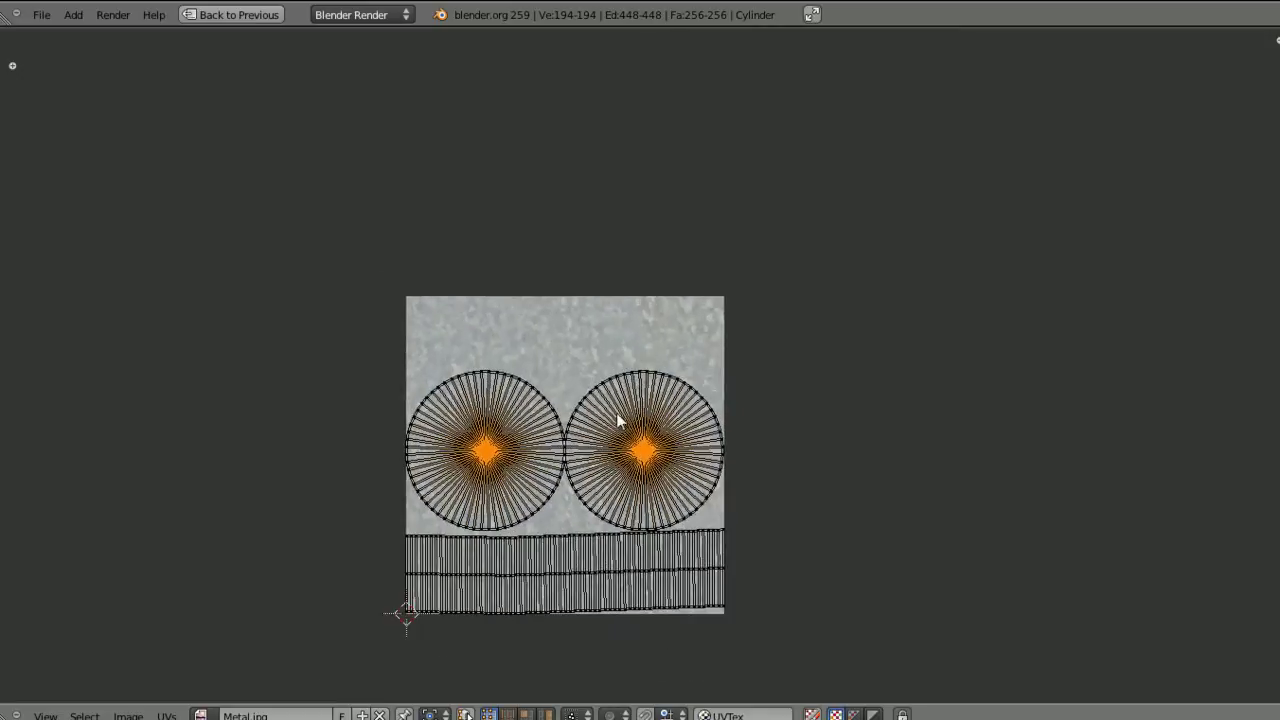
{"action": "scroll", "coordinate": [642, 520], "scroll_direction": "up", "scroll_amount": 3}
{"action": "scroll", "coordinate": [642, 520], "scroll_direction": "up", "scroll_amount": 1}
{"action": "right_click", "coordinate": [468, 395]}
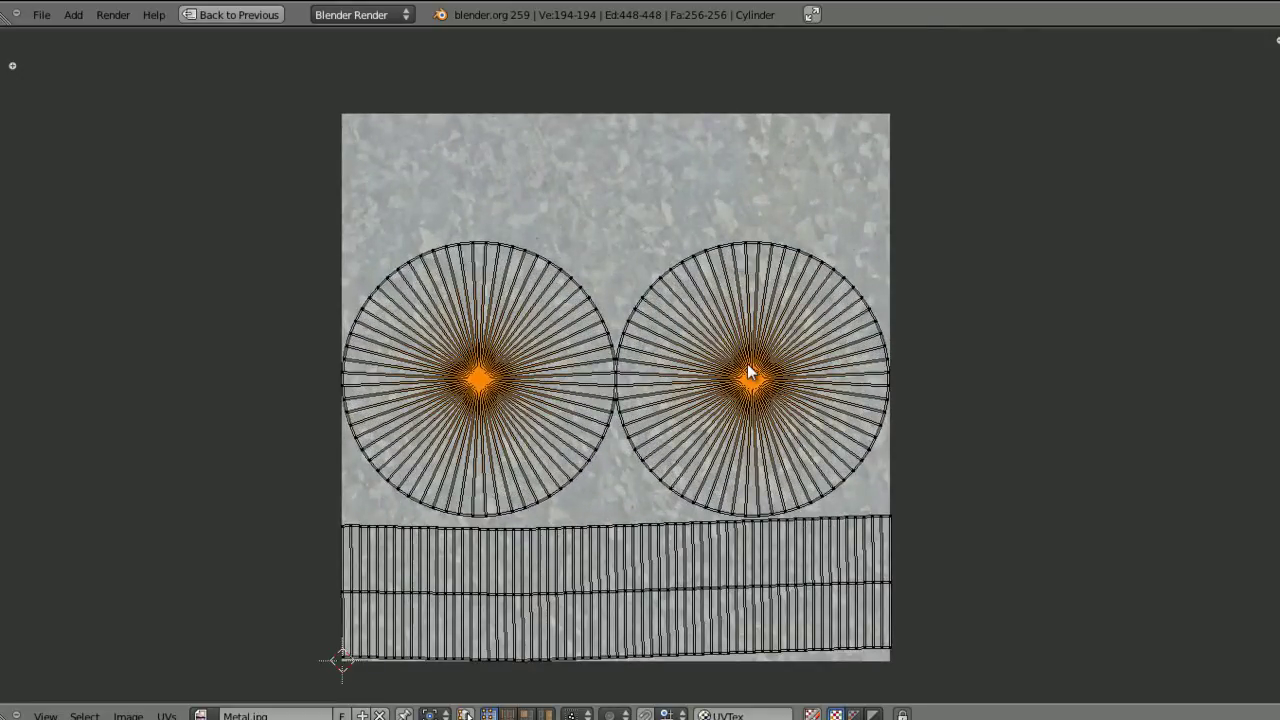
{"action": "key", "text": "ctrl+l"}
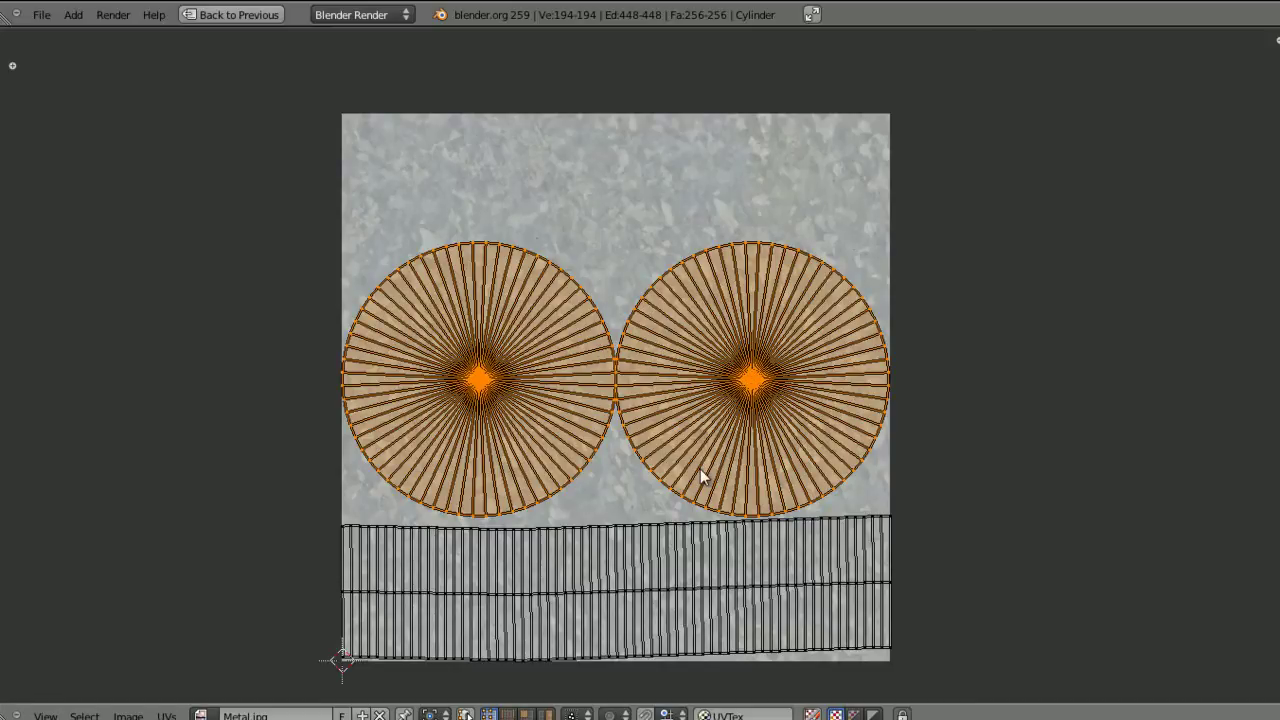
Move both cap circle islands straight up along Y until they sit well clear above the metal image.
{"action": "key", "text": "g"}
{"action": "key", "text": "y"}
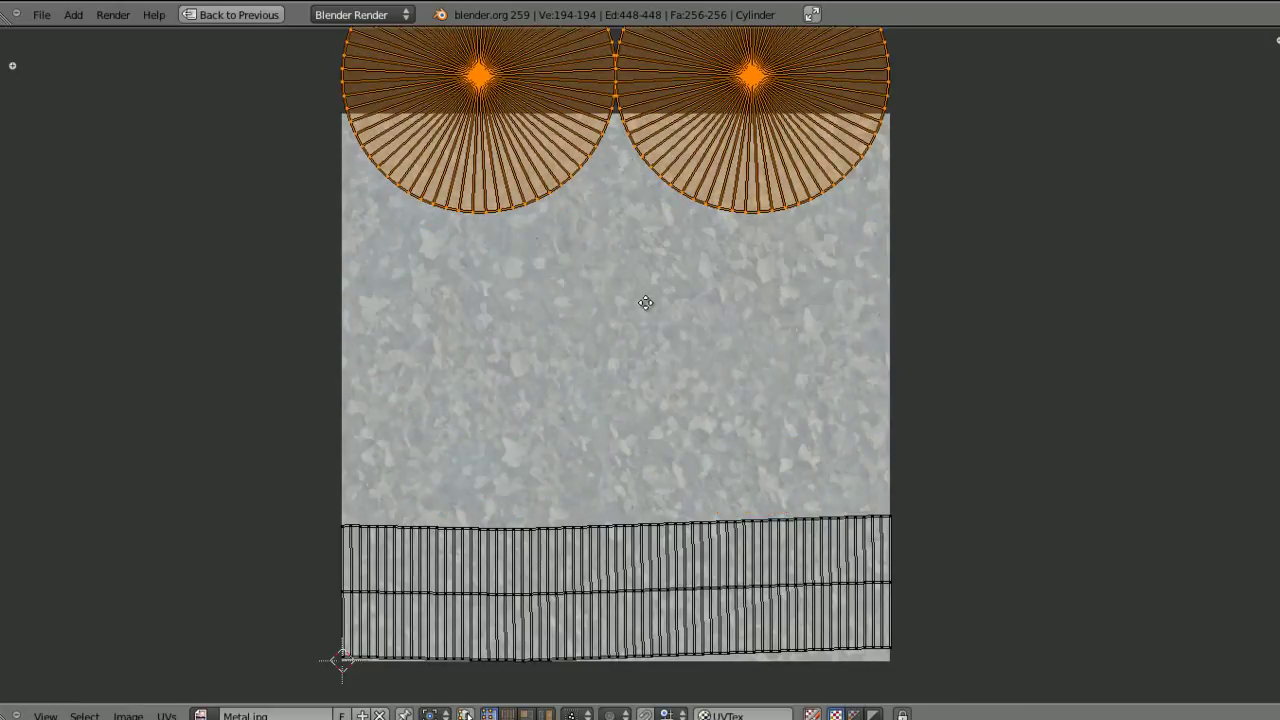
{"action": "scroll", "coordinate": [645, 302], "scroll_direction": "down", "scroll_amount": 3}
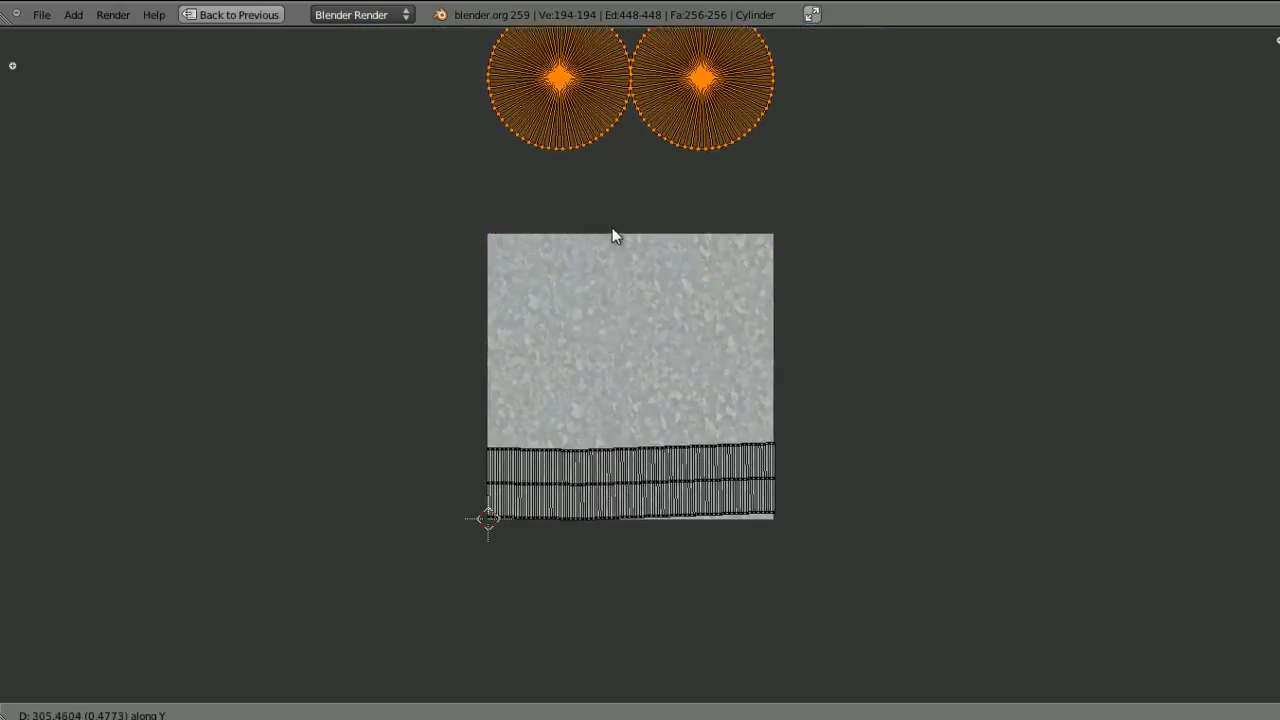
{"action": "left_click", "coordinate": [612, 222]}
{"action": "middle_click_drag", "start_coordinate": [598, 291], "coordinate": [586, 410]}
{"action": "middle_click_drag", "start_coordinate": [586, 410], "coordinate": [549, 349], "text": "ctrl"}
{"action": "key", "text": "g"}
{"action": "key", "text": "y"}
{"action": "left_click", "coordinate": [612, 380]}
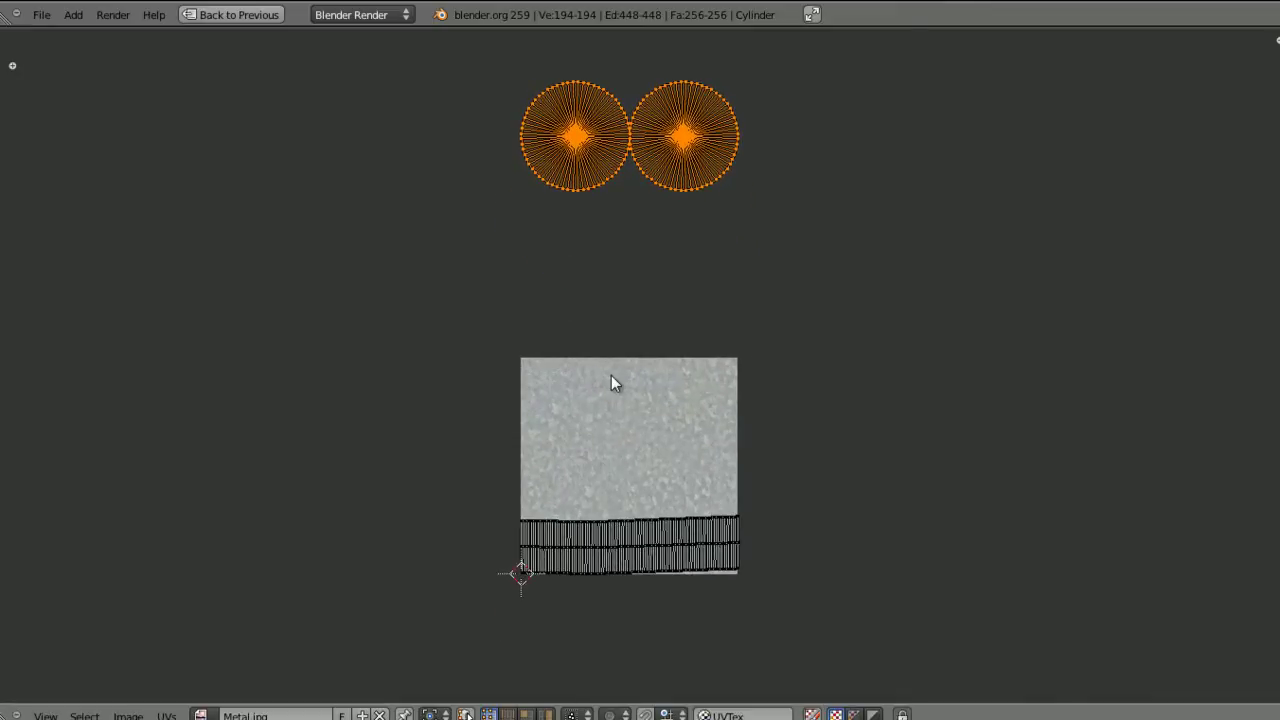
Select the pole's entire side strip island and stretch it along Y to cover most of the metal image's height.
{"action": "middle_click_drag", "start_coordinate": [509, 246], "coordinate": [517, 329], "text": "ctrl"}
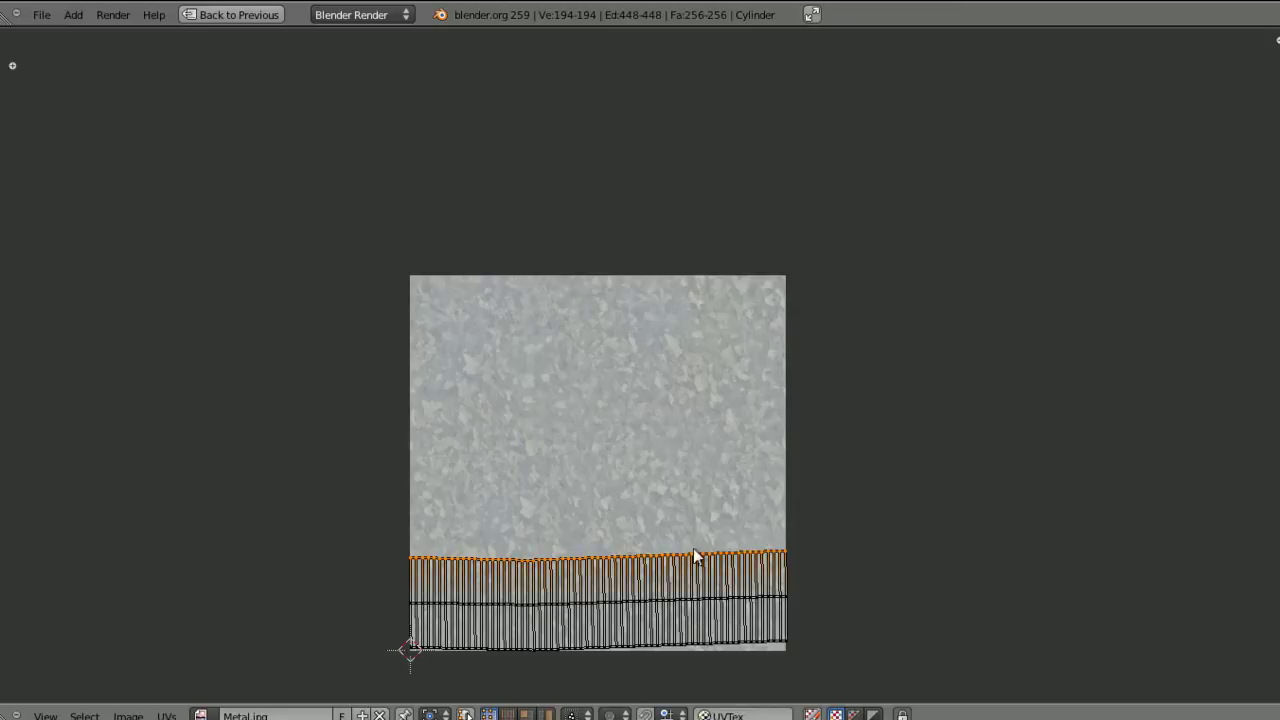
{"action": "key", "text": "ctrl+l"}
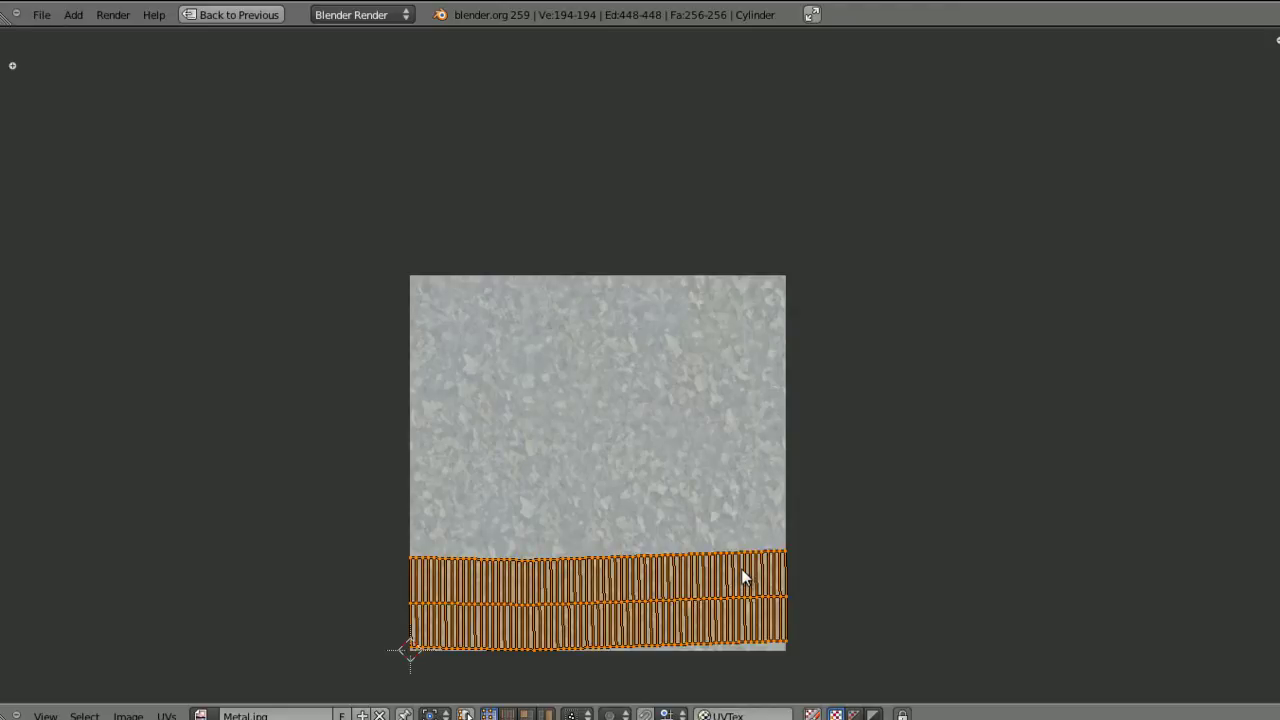
{"action": "scroll", "coordinate": [743, 578], "scroll_direction": "down", "scroll_amount": 5}
{"action": "key", "text": "a"}
{"action": "key", "text": "l"}
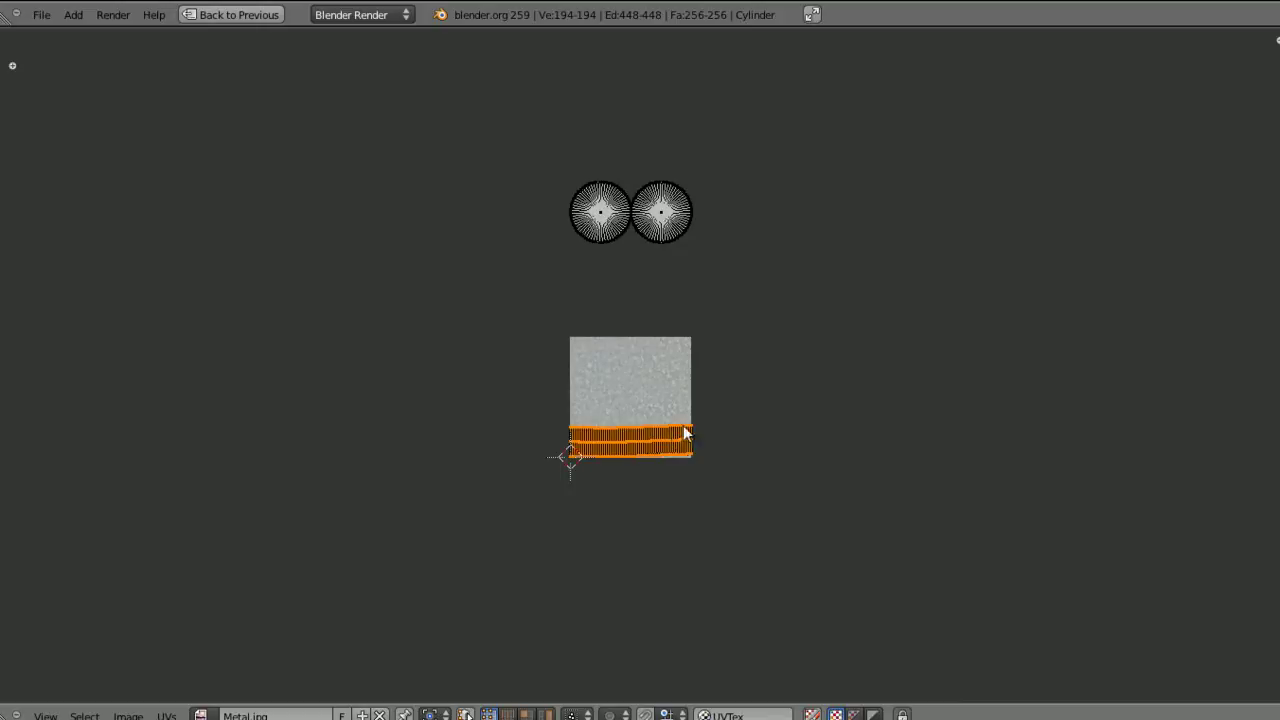
{"action": "key", "text": "s"}
{"action": "key", "text": "y"}
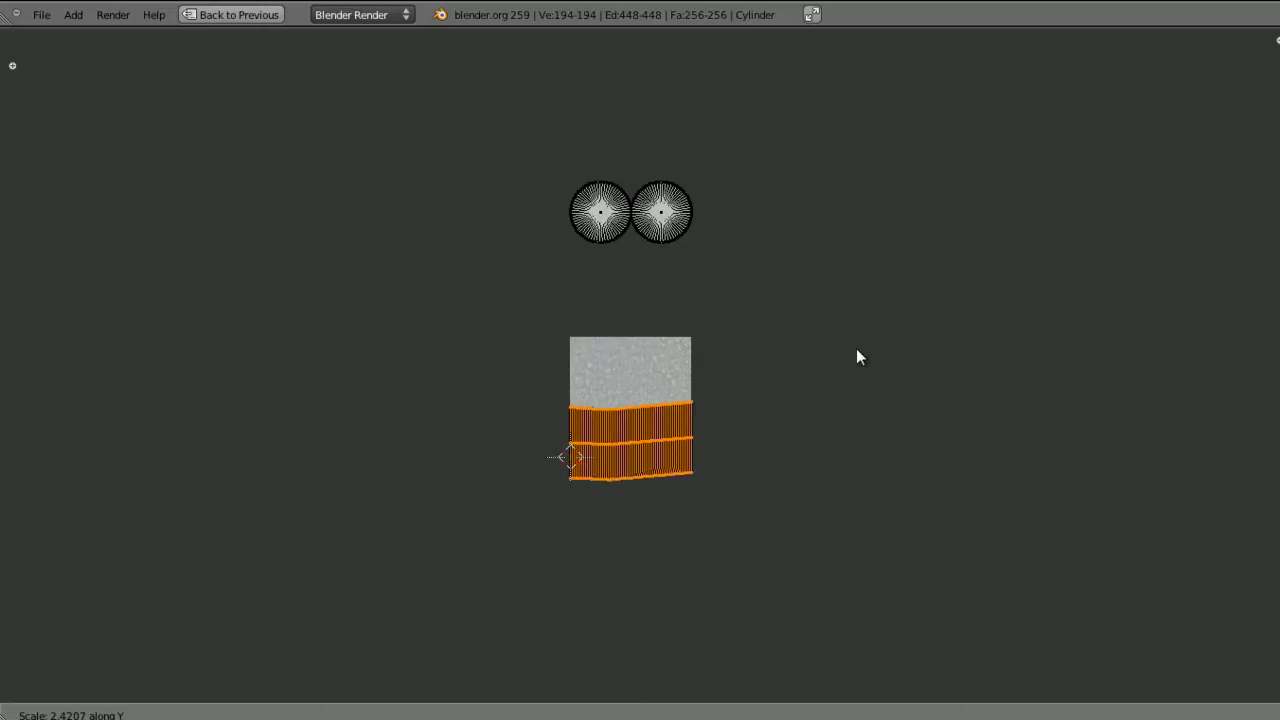
{"action": "left_click", "coordinate": [920, 360]}
Move the side strip up about 0.36 along Y and stretch it vertically past both the upper and lower image edges.
{"action": "key", "text": "g"}
{"action": "key", "text": "y"}
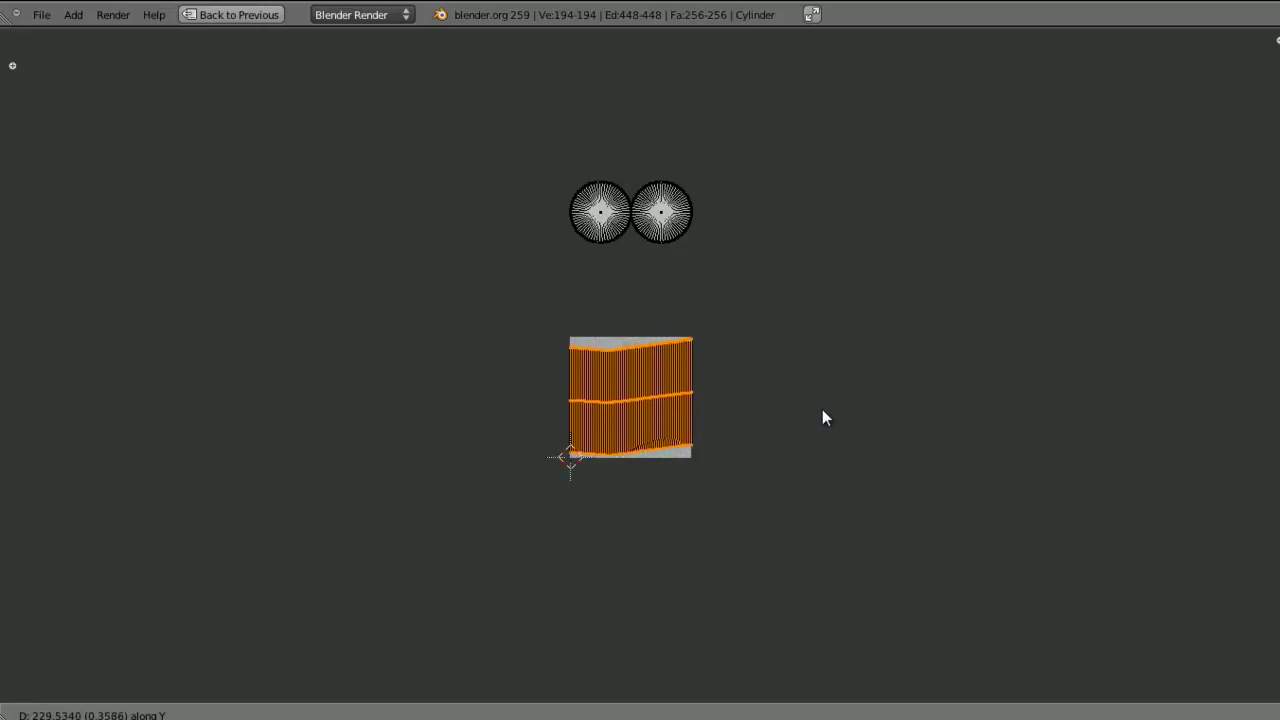
{"action": "left_click", "coordinate": [823, 411]}
{"action": "key", "text": "s"}
{"action": "key", "text": "y"}
{"action": "left_click", "coordinate": [944, 419]}
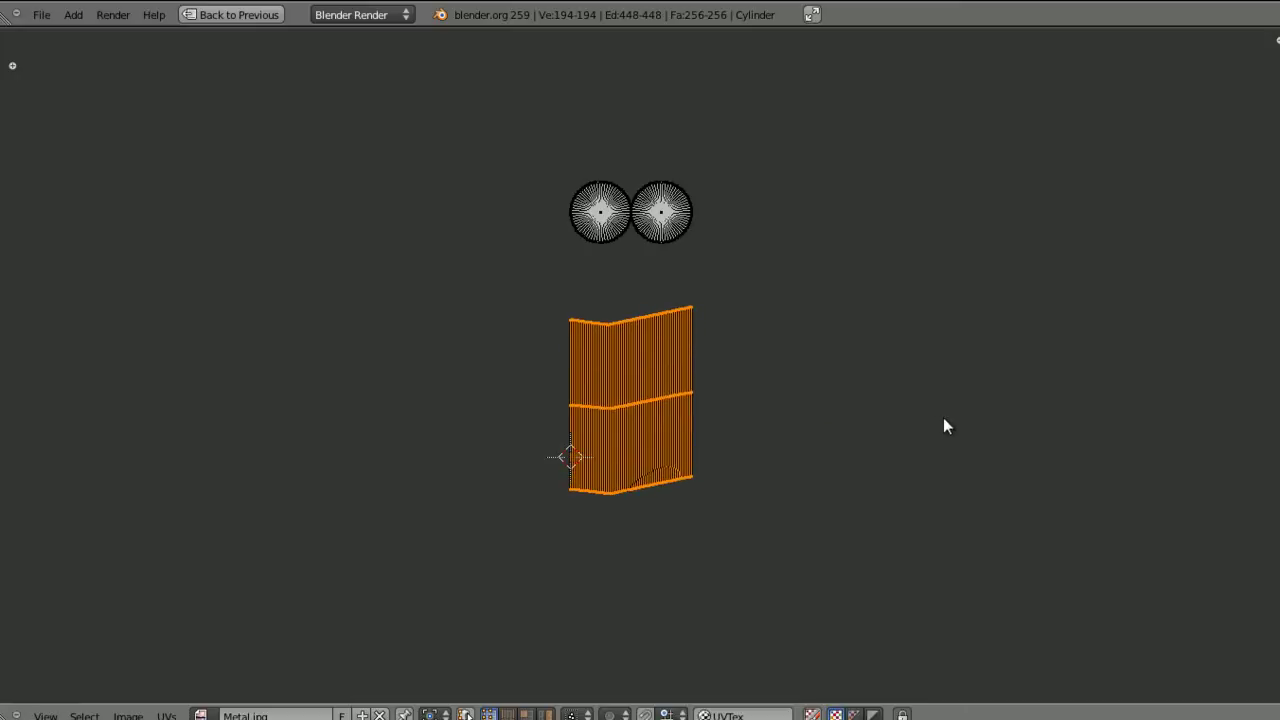
{"action": "scroll", "coordinate": [715, 420], "scroll_direction": "up", "scroll_amount": 5}
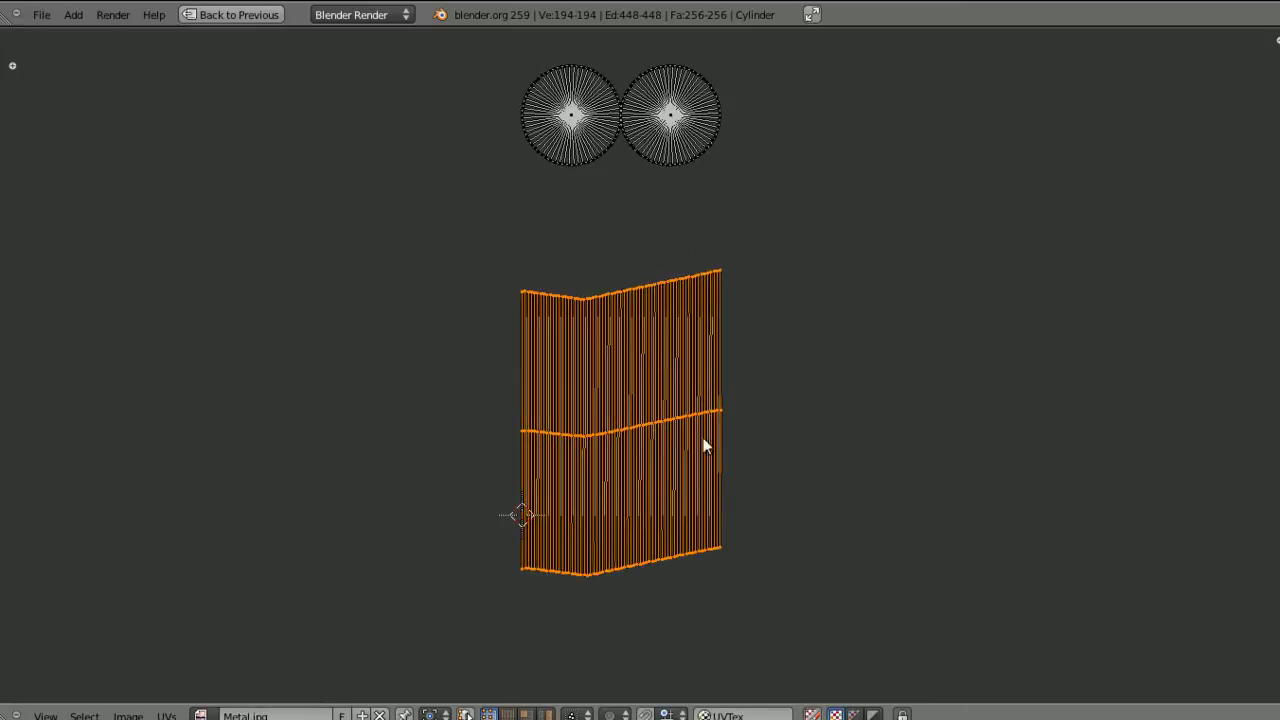
{"action": "middle_click_drag", "start_coordinate": [662, 577], "coordinate": [694, 311]}
{"action": "scroll", "coordinate": [700, 447], "scroll_direction": "up", "scroll_amount": 3}
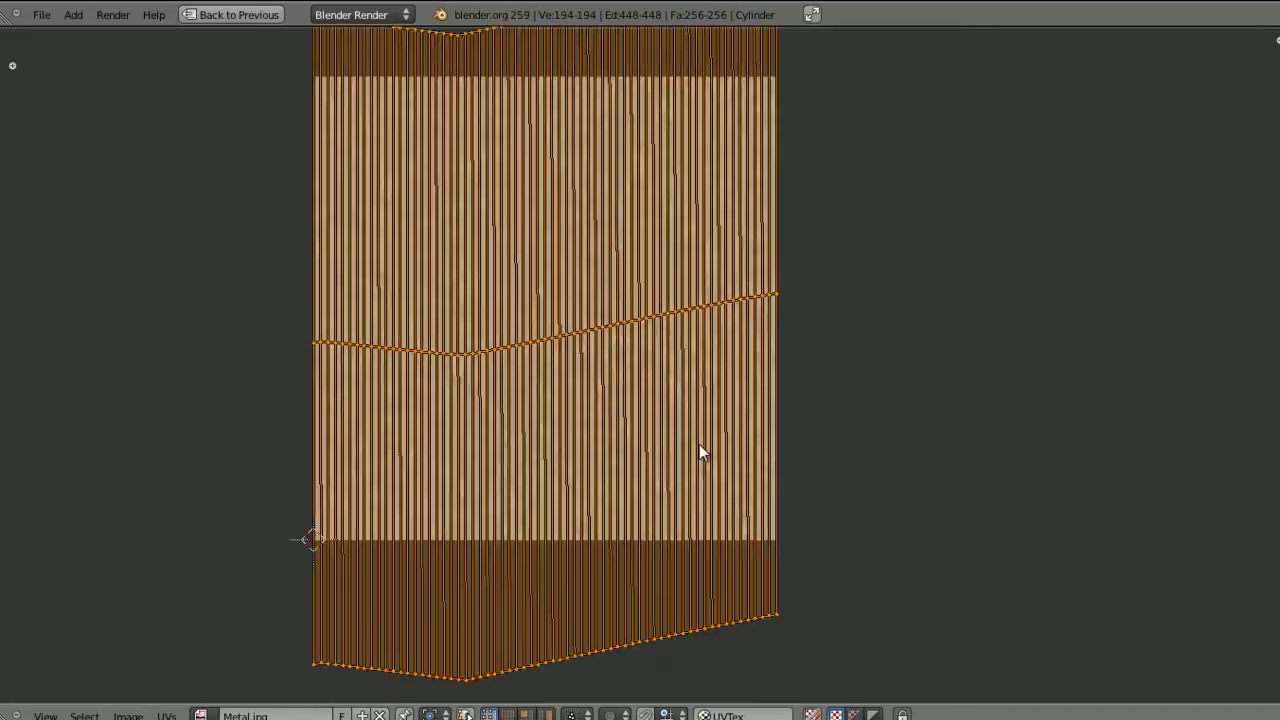
{"action": "key", "text": "a"}
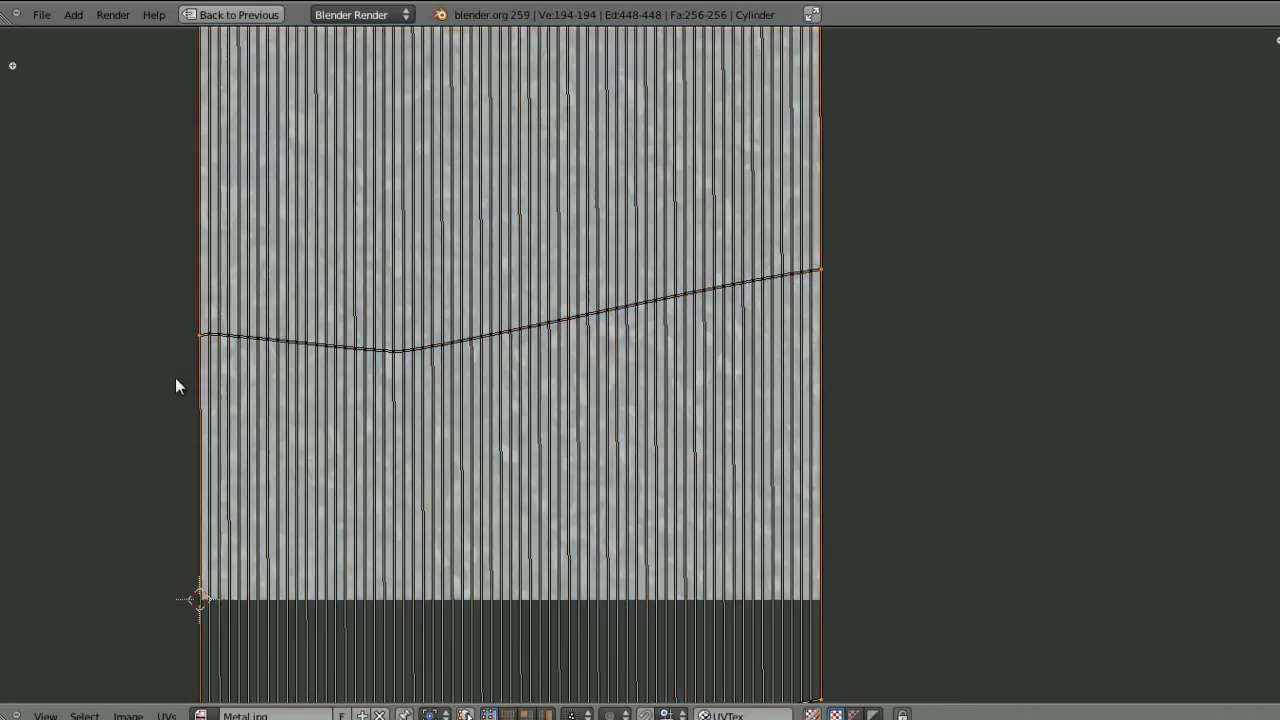
{"action": "middle_click_drag", "start_coordinate": [368, 365], "coordinate": [346, 292], "text": "ctrl"}
{"action": "key", "text": "s"}
{"action": "right_click", "coordinate": [366, 342]}
{"action": "key", "text": "a"}
{"action": "key", "text": "a"}
{"action": "middle_click_drag", "start_coordinate": [346, 292], "coordinate": [347, 322]}
{"action": "scroll", "coordinate": [347, 321], "scroll_direction": "up", "scroll_amount": 8}
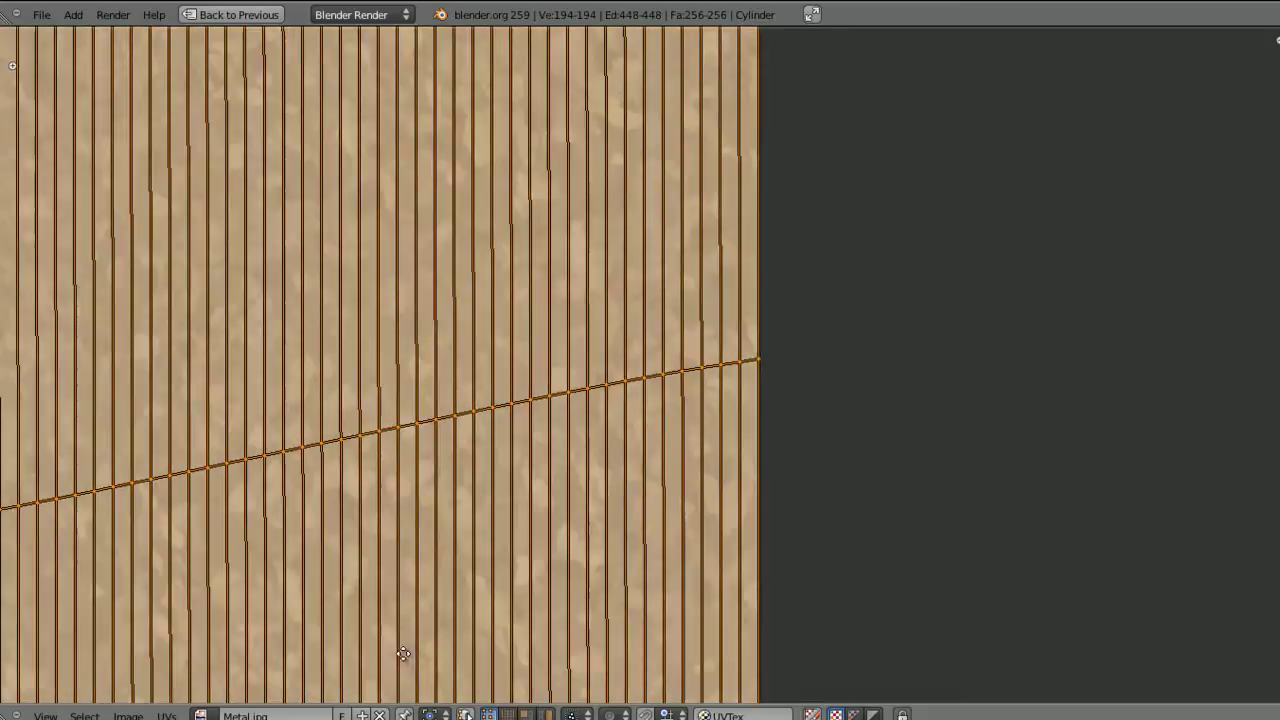
{"action": "middle_click_drag", "start_coordinate": [403, 654], "coordinate": [556, 425], "text": "ctrl"}
{"action": "middle_click_drag", "start_coordinate": [880, 250], "coordinate": [586, 573]}
{"action": "middle_click_drag", "start_coordinate": [582, 484], "coordinate": [537, 603], "text": "ctrl"}
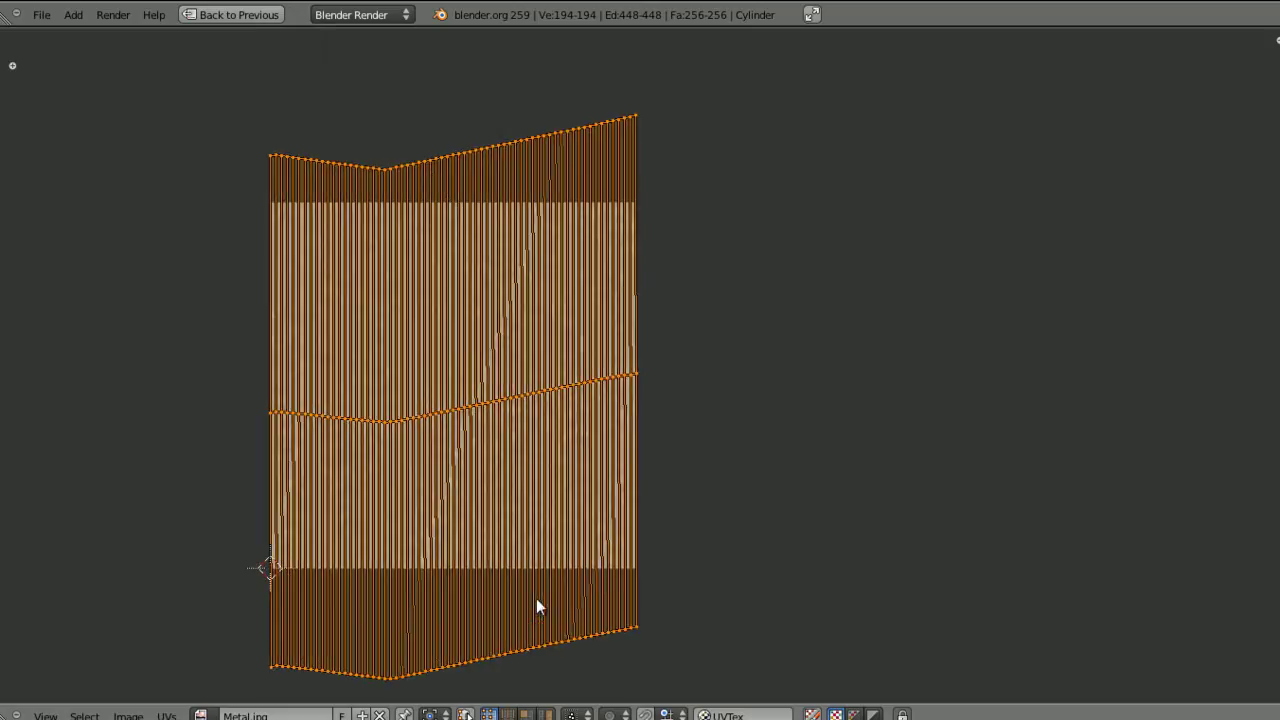
Scale the complete linked side strip island along Y by about 1.23.
{"action": "right_click", "coordinate": [569, 433]}
{"action": "key", "text": "ctrl+l"}
{"action": "key", "text": "s"}
{"action": "key", "text": "y"}
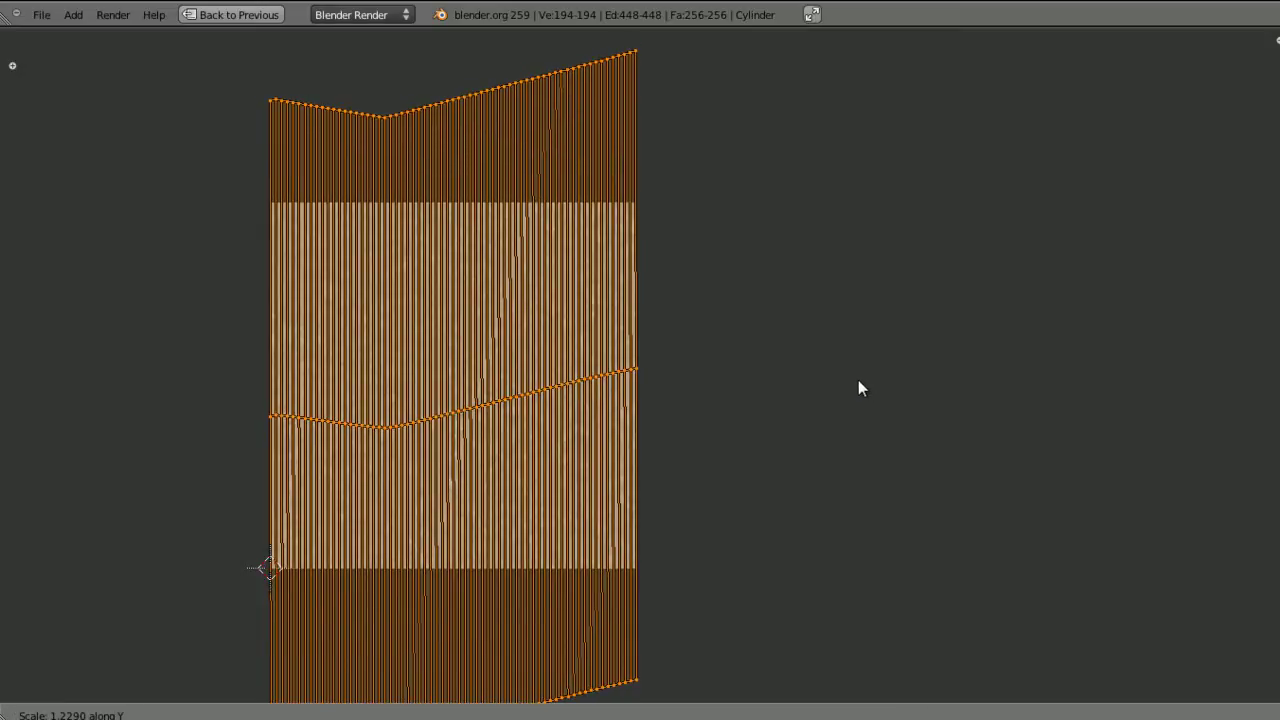
{"action": "left_click", "coordinate": [858, 381]}
{"action": "middle_click_drag", "start_coordinate": [858, 381], "coordinate": [677, 254], "text": "ctrl"}
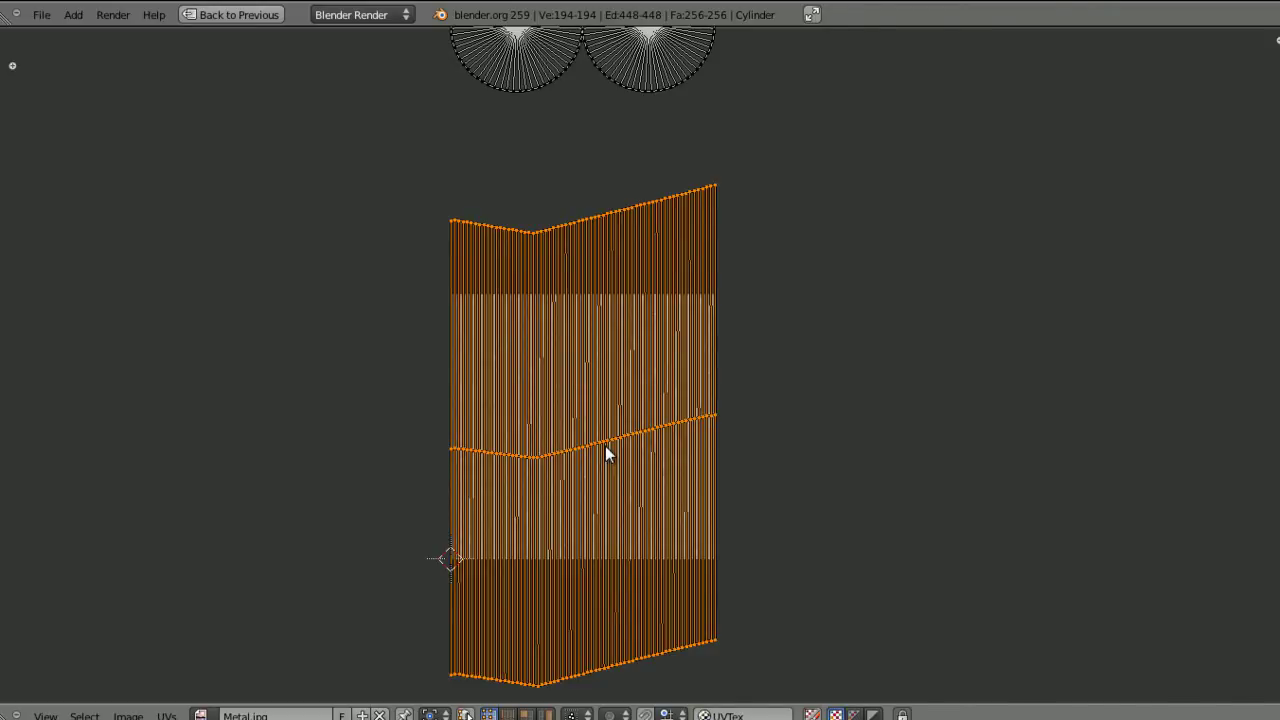
Return from the maximized UV editor to a widened 3D view with the pole in Object Mode.
{"action": "key", "text": "ctrl+Down"}
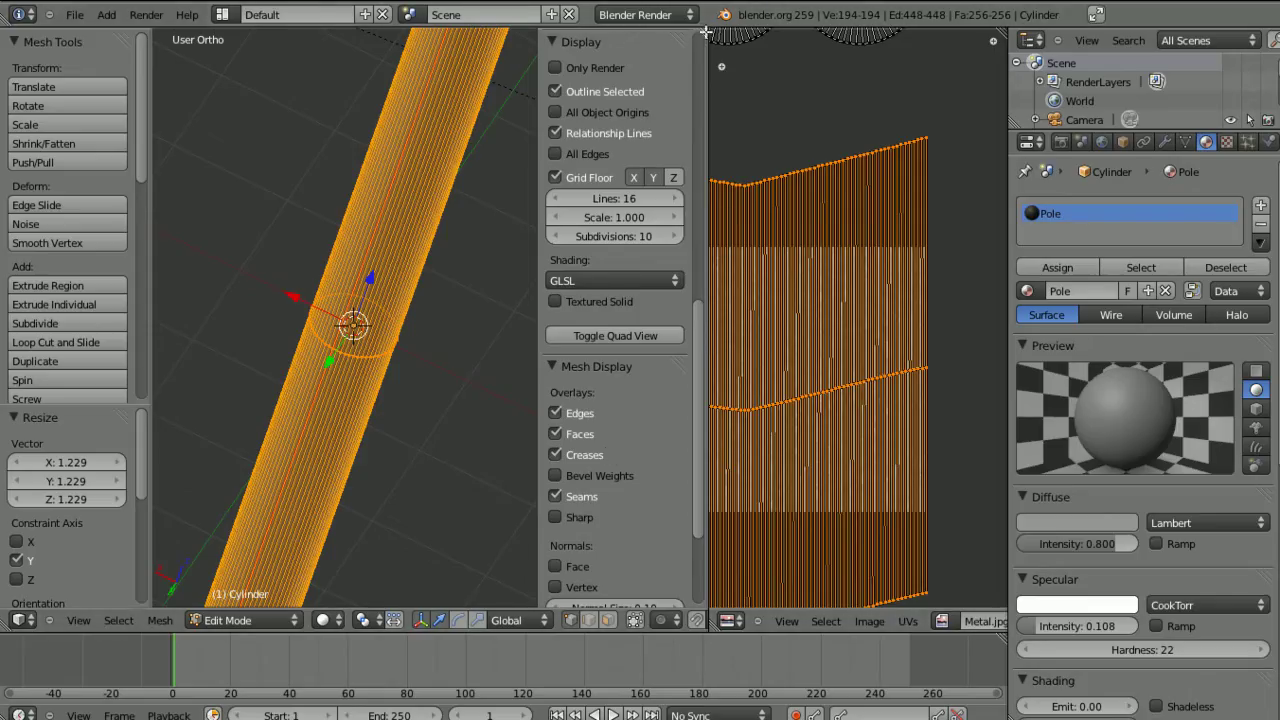
{"action": "left_click_drag", "start_coordinate": [706, 35], "coordinate": [800, 64]}
{"action": "key", "text": "Tab"}
{"action": "scroll", "coordinate": [585, 283], "scroll_direction": "down", "scroll_amount": 5}
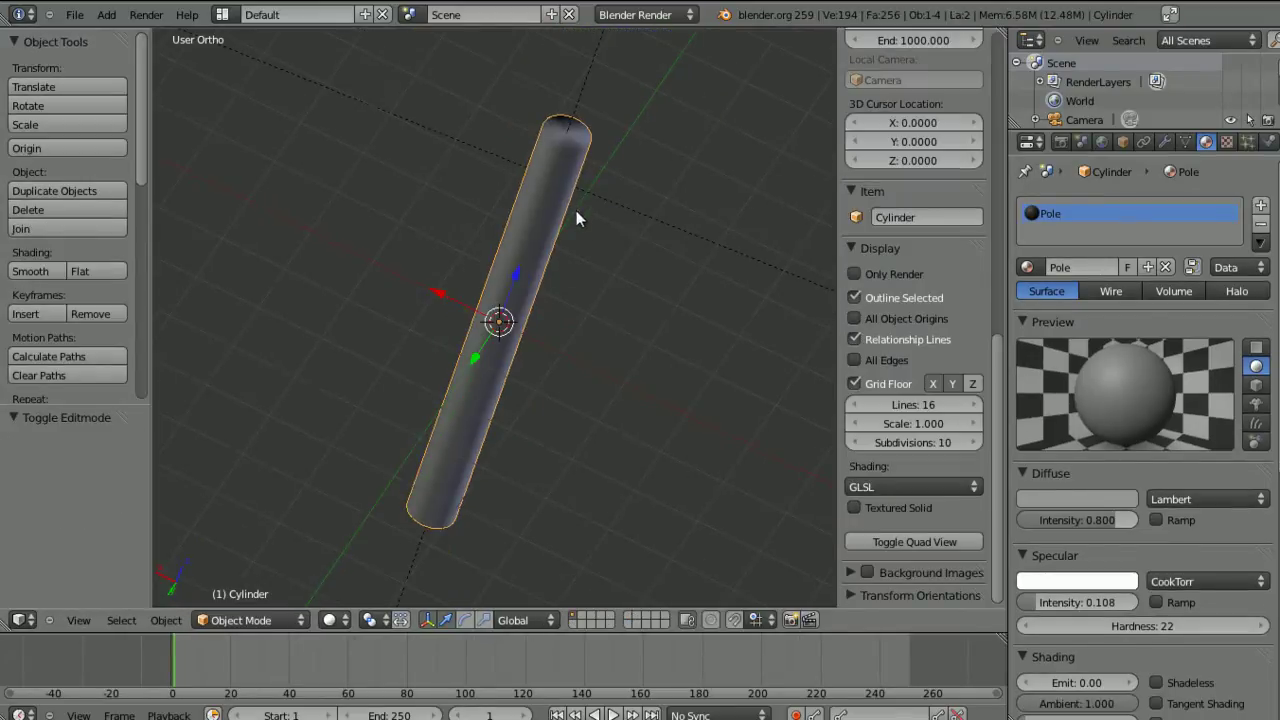
Set the 3D view's shading to Textured and view the pole from another angle.
{"action": "left_click", "coordinate": [328, 620]}
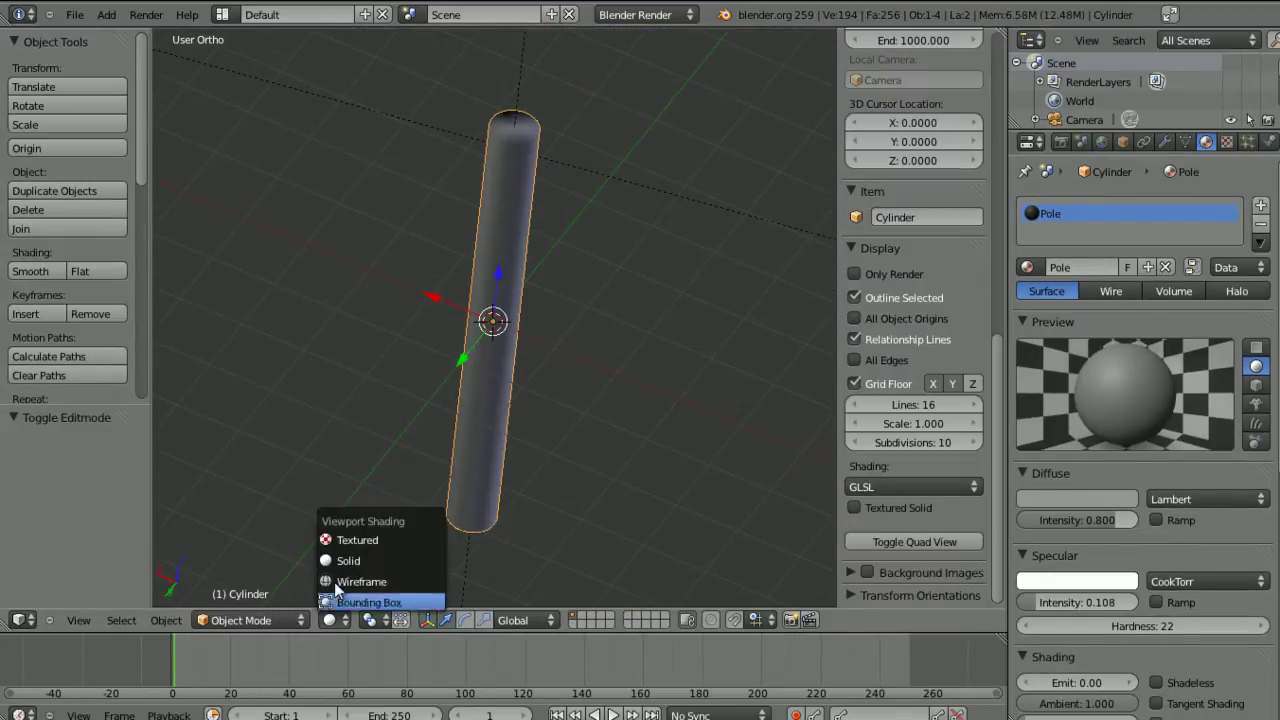
{"action": "left_click", "coordinate": [350, 541]}
{"action": "mouse_move", "coordinate": [406, 414]}
{"action": "middle_mouse_down"}
{"action": "mouse_move", "coordinate": [600, 412]}
{"action": "mouse_move", "coordinate": [532, 290]}
{"action": "mouse_move", "coordinate": [520, 310]}
{"action": "mouse_move", "coordinate": [540, 360]}
{"action": "mouse_move", "coordinate": [538, 497]}
{"action": "middle_mouse_up"}
Save the Blender file in the Scratches Tutorial folder on the Desktop.
{"action": "key", "text": "ctrl+s"}
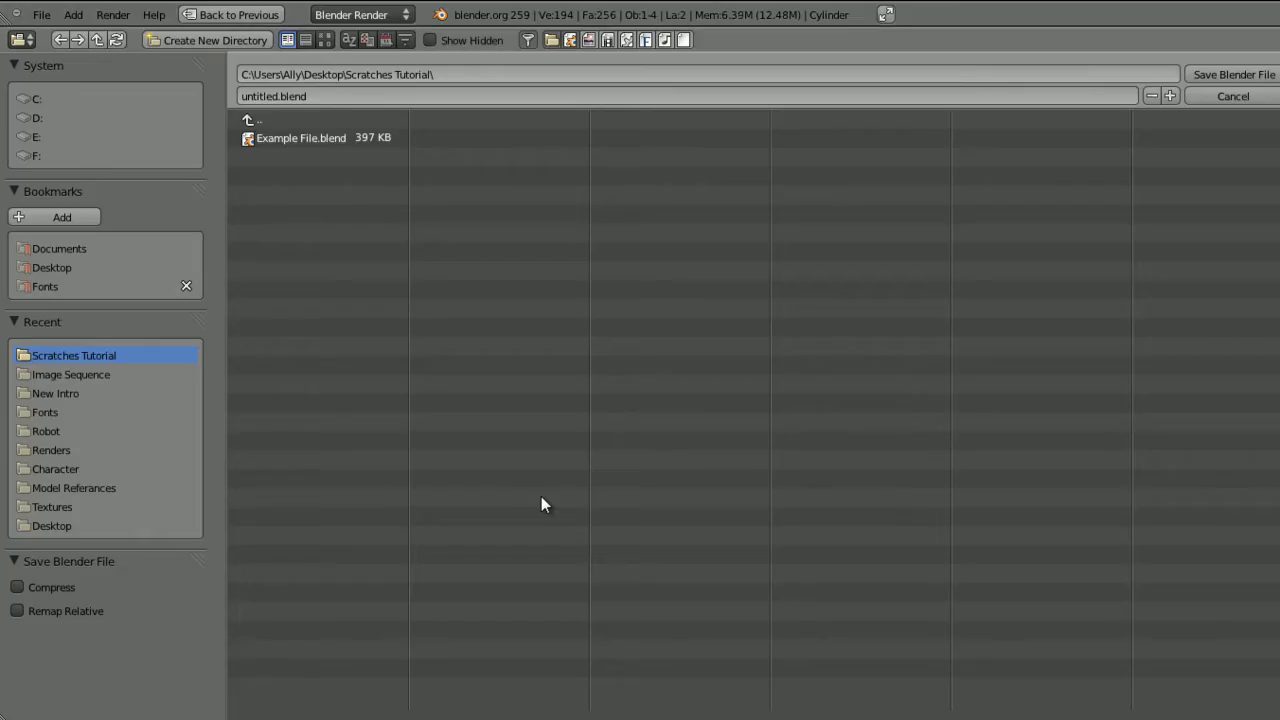
{"action": "left_click", "coordinate": [422, 88]}
{"action": "left_click", "coordinate": [1233, 74]}
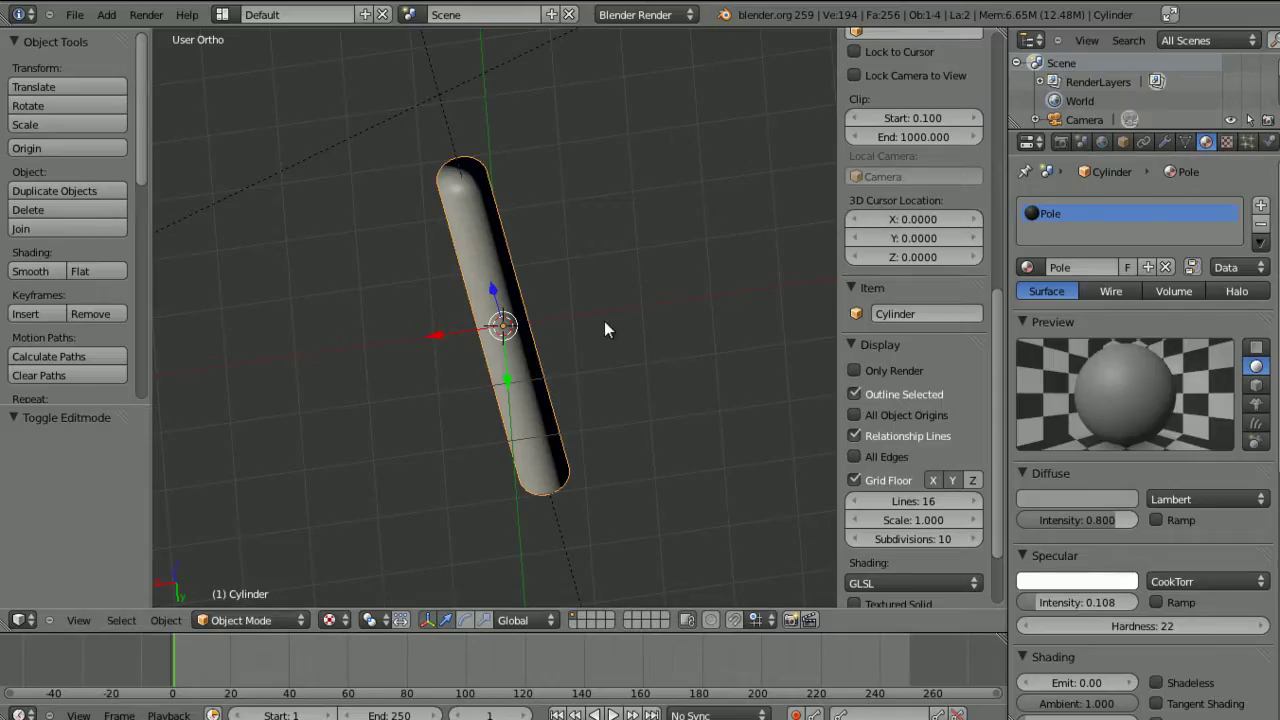
Add a new Image or Movie texture to the Pole material and load Metal.jpg into it.
{"action": "middle_click_drag", "start_coordinate": [605, 324], "coordinate": [667, 284]}
{"action": "left_click", "coordinate": [1227, 141]}
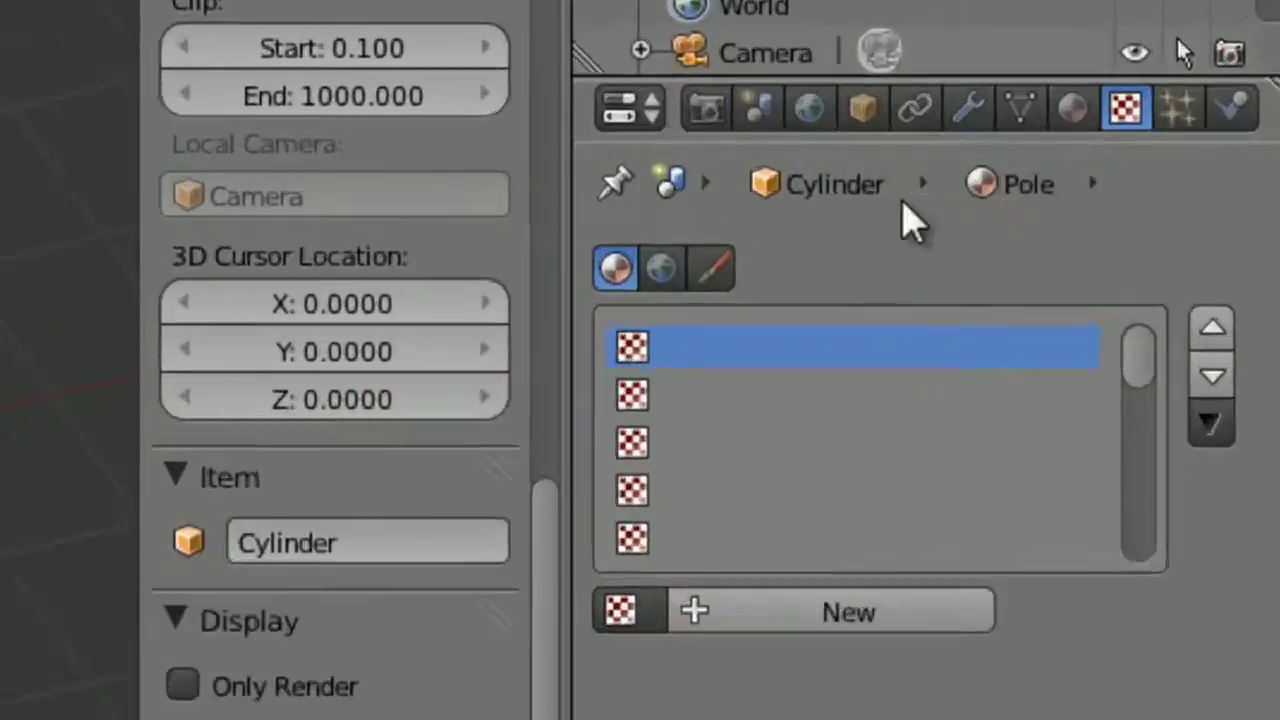
{"action": "left_click", "coordinate": [1117, 340]}
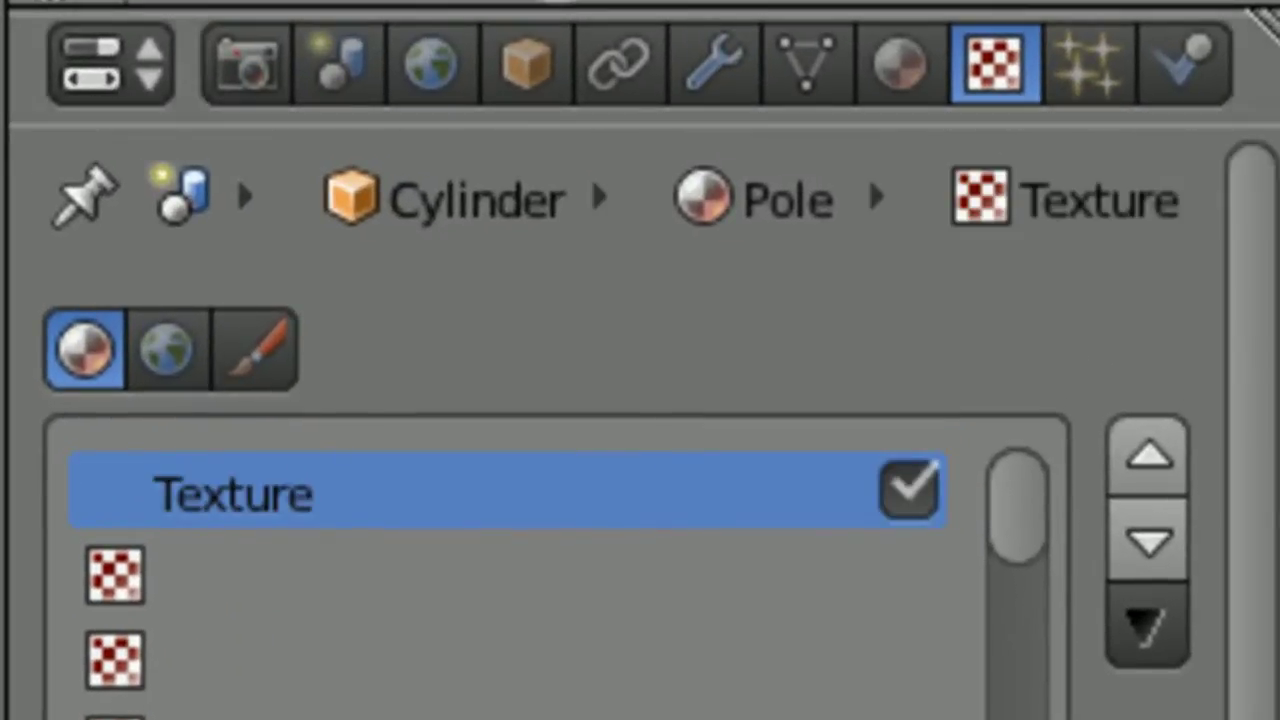
{"action": "left_click", "coordinate": [640, 715]}
{"action": "left_click", "coordinate": [600, 522]}
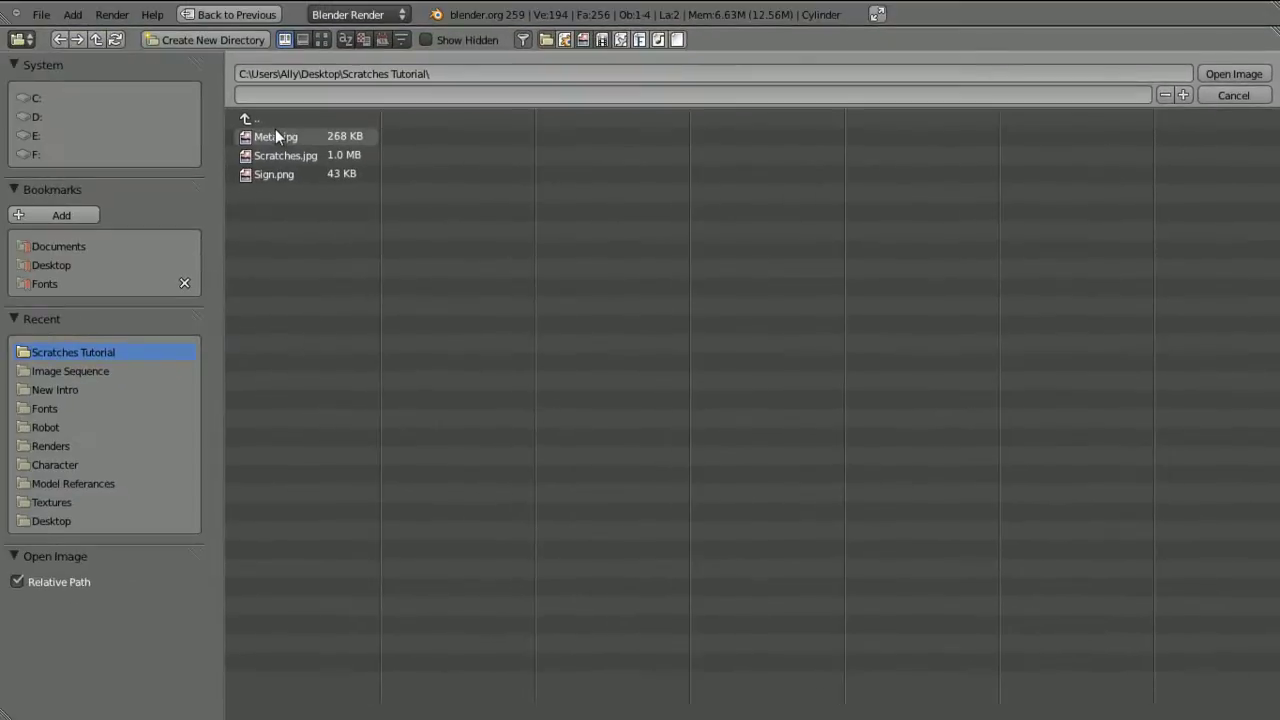
{"action": "left_click", "coordinate": [1233, 74]}
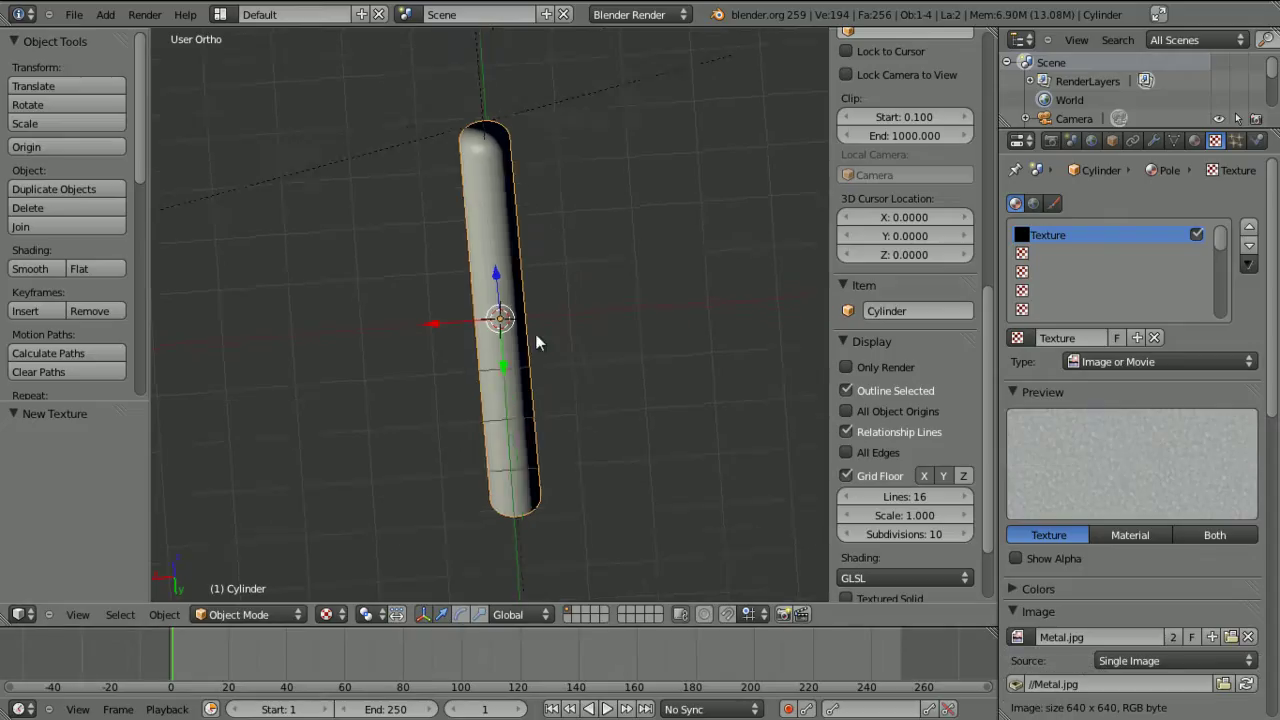
Try the Tube projection for the metal texture's mapping and set it back to Flat.
{"action": "scroll", "coordinate": [558, 410], "scroll_direction": "up", "scroll_amount": 4}
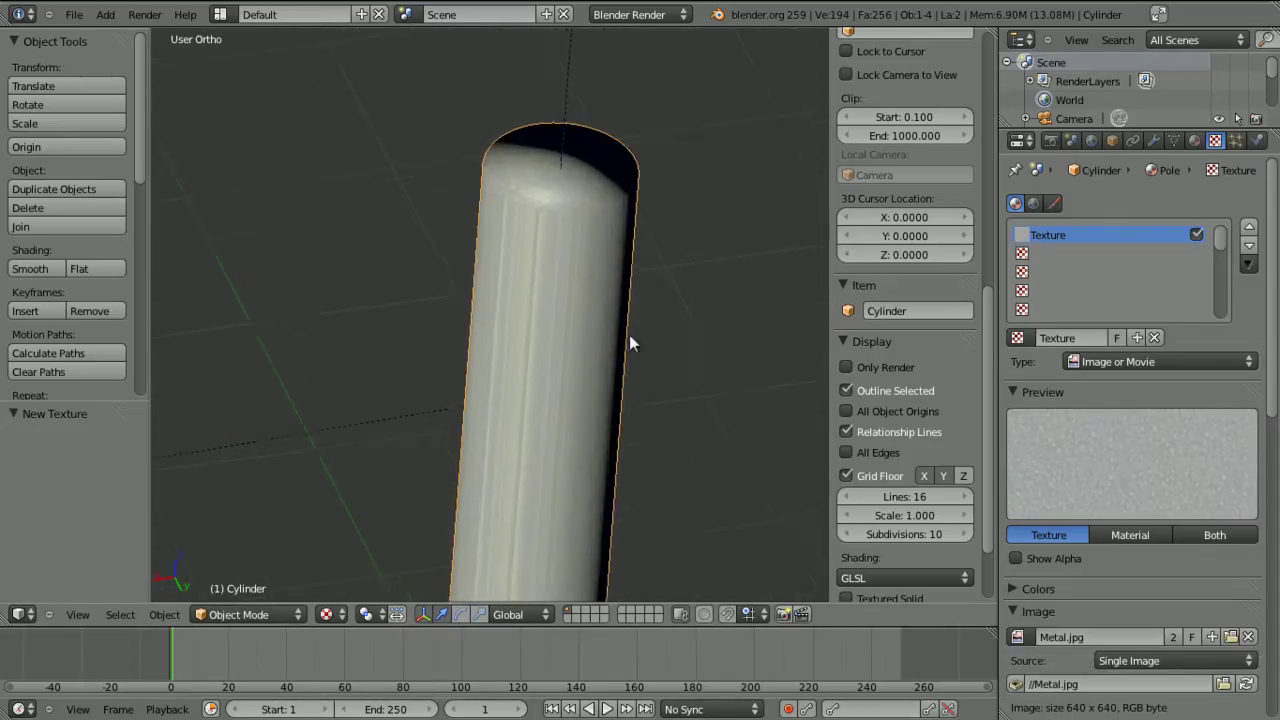
{"action": "scroll", "coordinate": [629, 310], "scroll_direction": "up", "scroll_amount": 6}
{"action": "scroll", "coordinate": [629, 284], "scroll_direction": "down", "scroll_amount": 3}
{"action": "scroll", "coordinate": [551, 409], "scroll_direction": "down", "scroll_amount": 5}
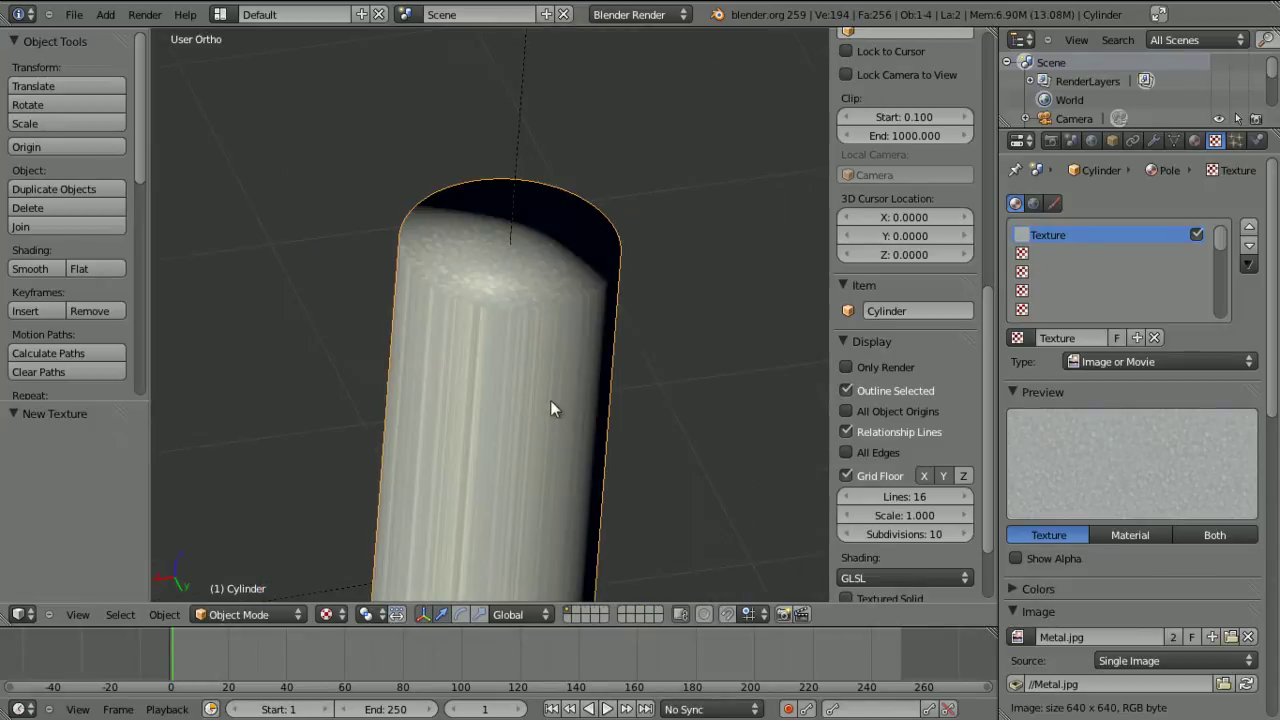
{"action": "scroll", "coordinate": [1270, 500], "scroll_direction": "down", "scroll_amount": 10}
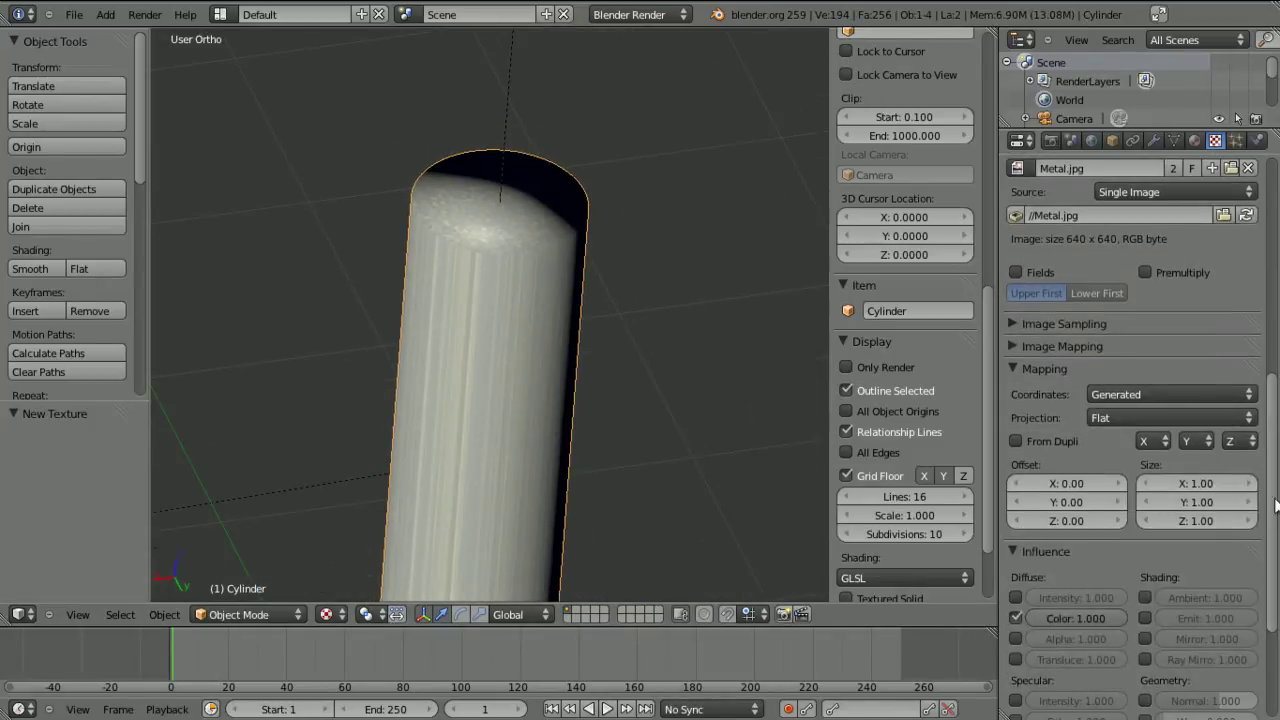
{"action": "left_click", "coordinate": [1139, 419]}
{"action": "left_click", "coordinate": [1125, 358]}
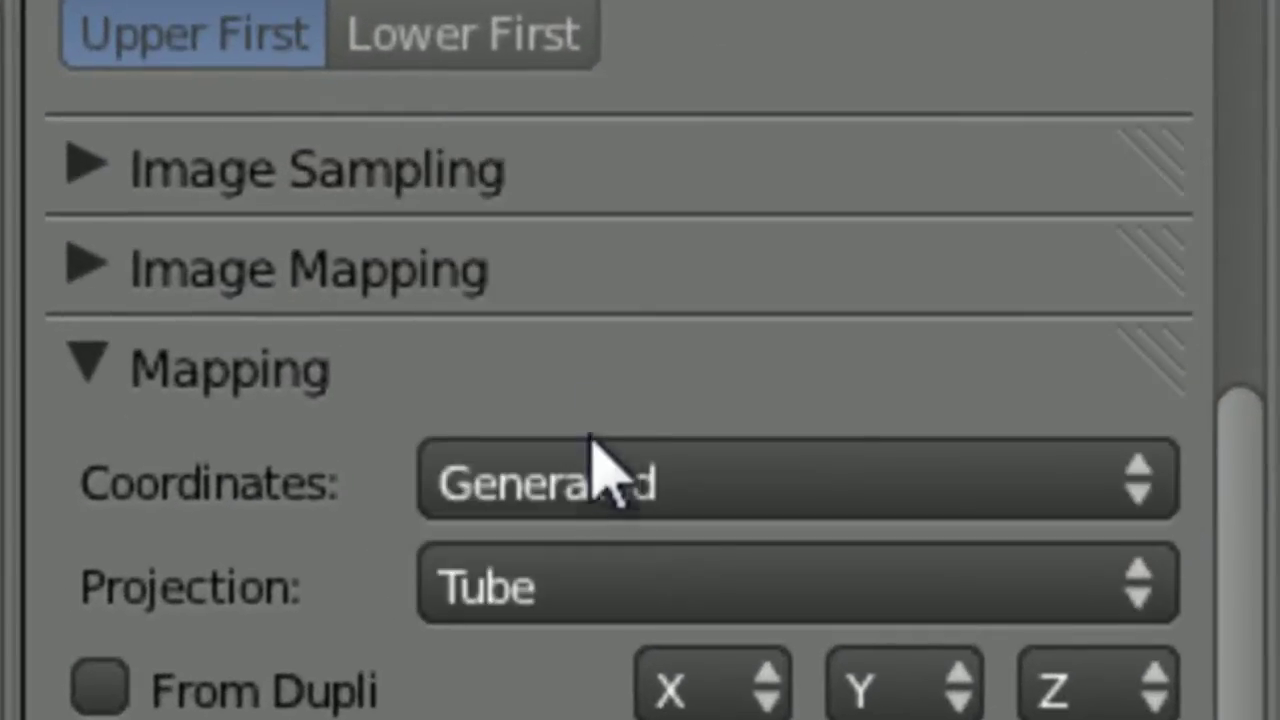
{"action": "left_click", "coordinate": [594, 580]}
{"action": "left_click", "coordinate": [520, 503]}
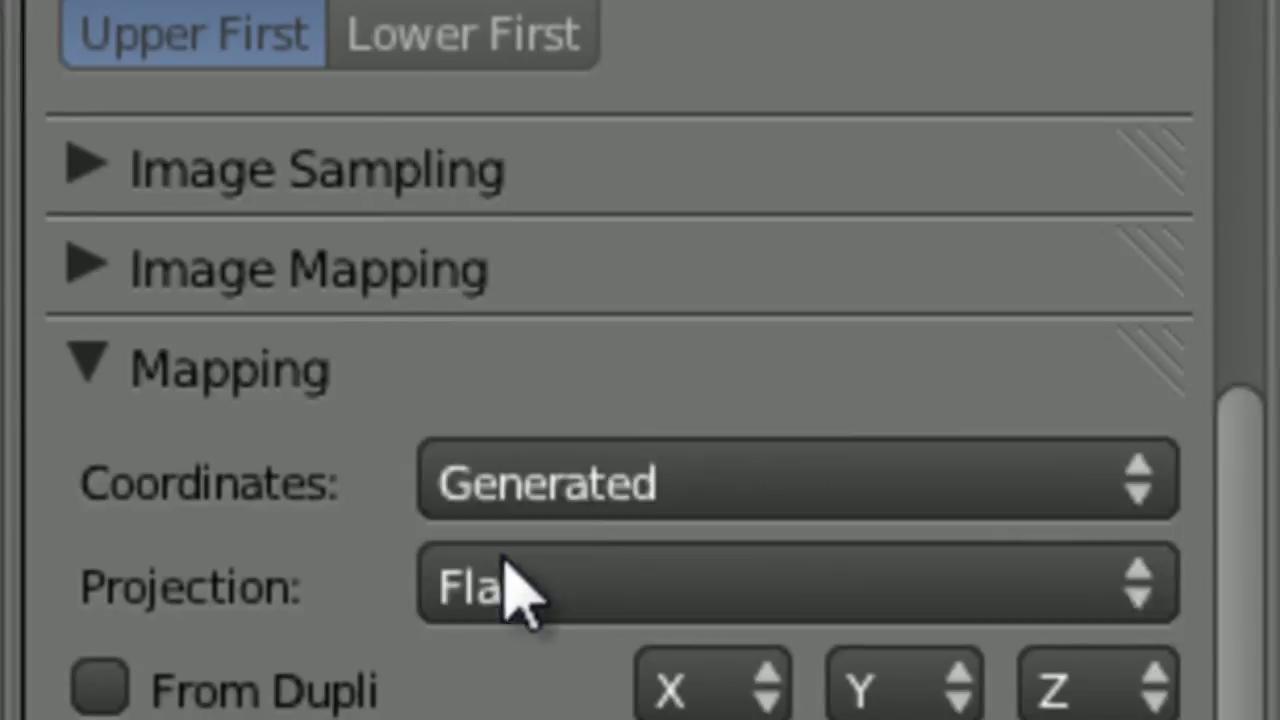
Set the metal texture's mapping coordinates to UV.
{"action": "left_click", "coordinate": [543, 488]}
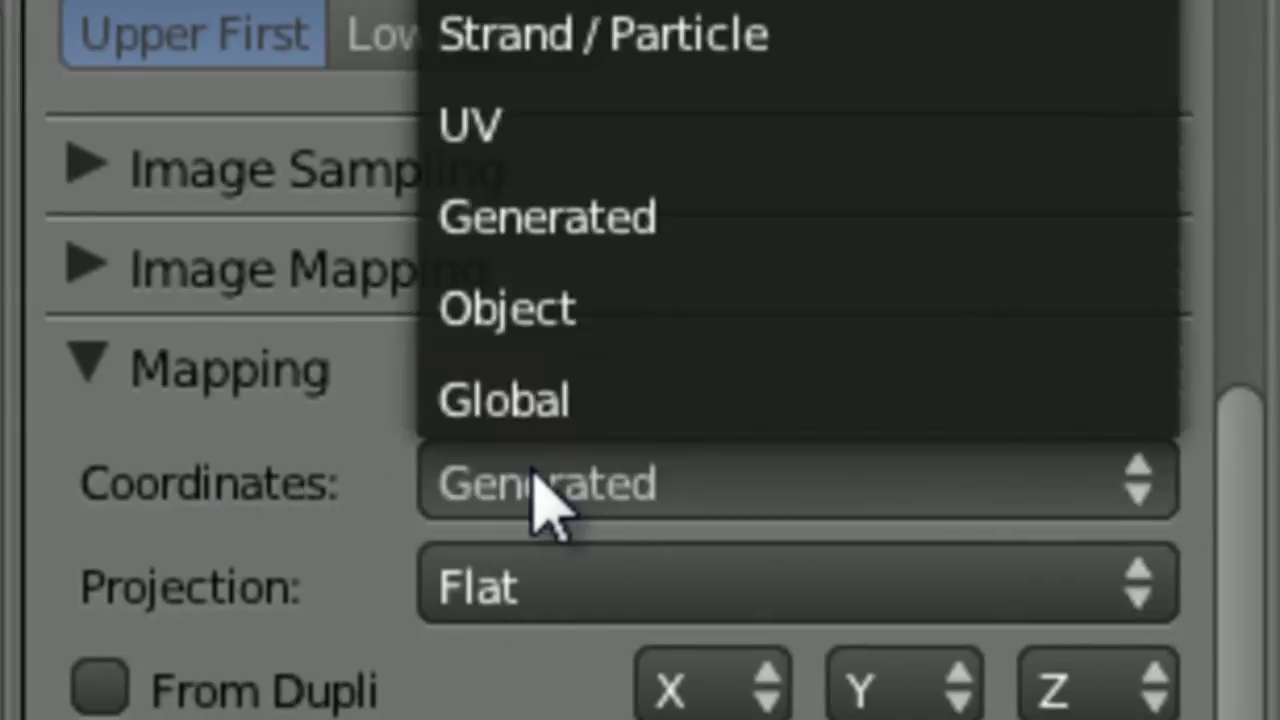
{"action": "left_click", "coordinate": [503, 146]}
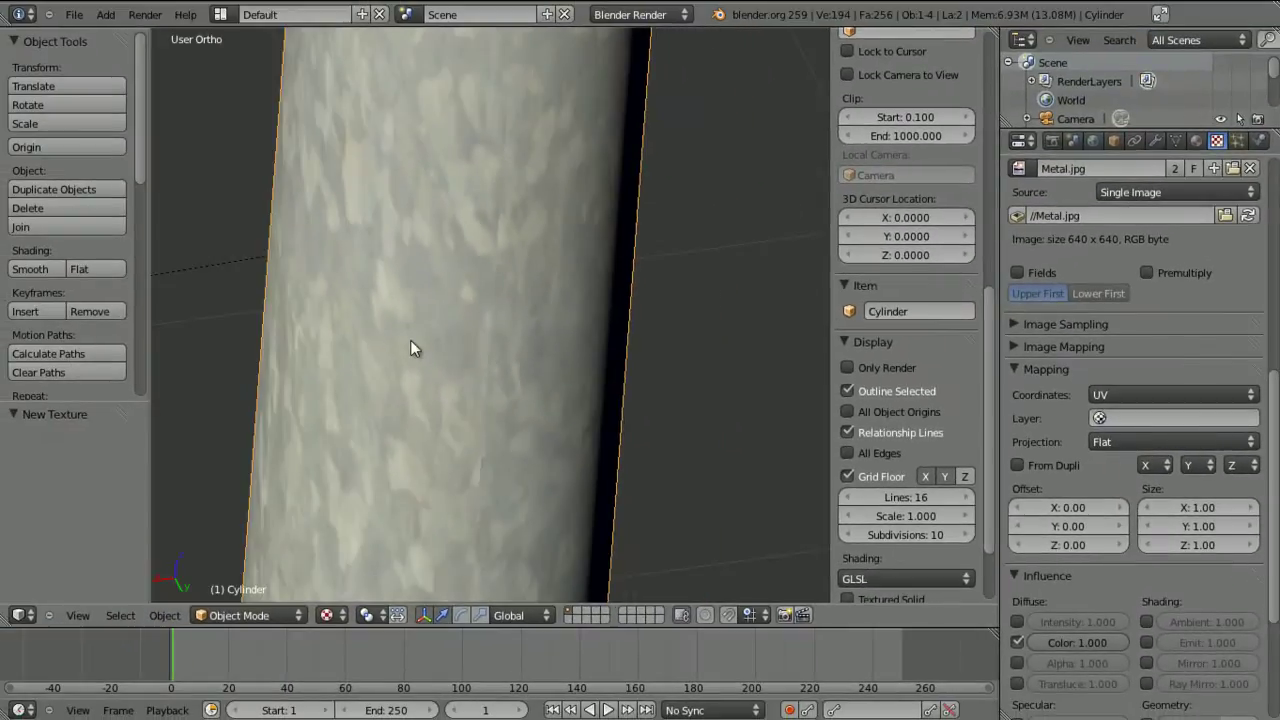
Rotate the pole 90 degrees about the global Z axis and enter Edit Mode on its mesh.
{"action": "type", "text": "rz"}
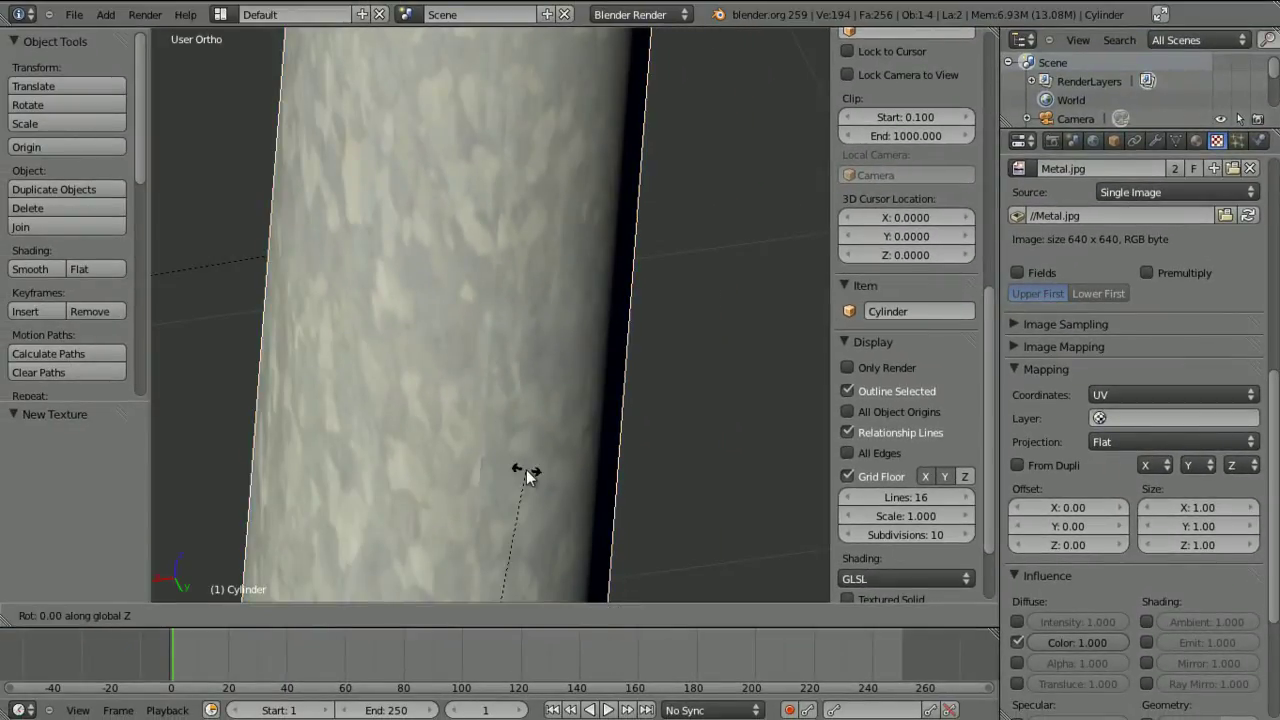
{"action": "type", "text": "90"}
{"action": "key", "text": "Return"}
{"action": "scroll", "coordinate": [524, 464], "scroll_direction": "down", "scroll_amount": 7}
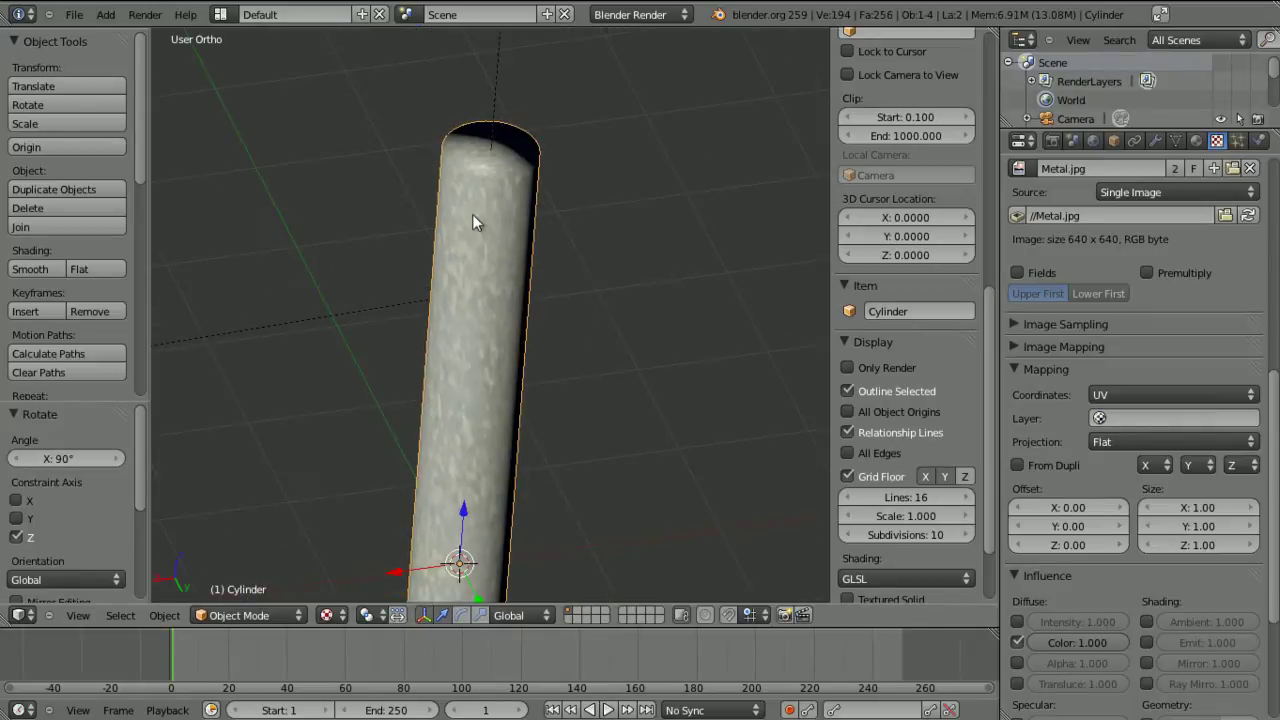
{"action": "middle_click_drag", "start_coordinate": [405, 440], "coordinate": [476, 393]}
{"action": "key", "text": "Tab"}
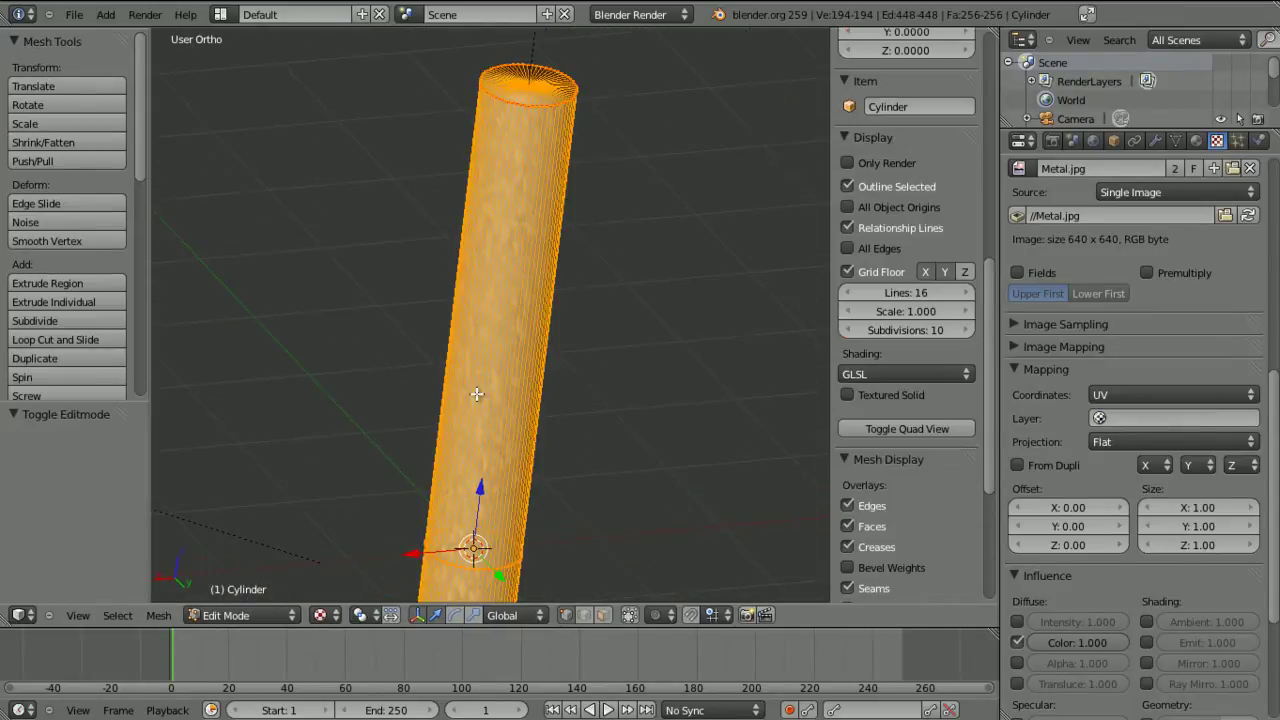
Open a UV/Image Editor beside the 3D view and scale the pole's side UVs by about 1.405 along Y.
{"action": "left_click_drag", "start_coordinate": [993, 45], "coordinate": [504, 179]}
{"action": "left_click", "coordinate": [522, 615]}
{"action": "left_click", "coordinate": [557, 488]}
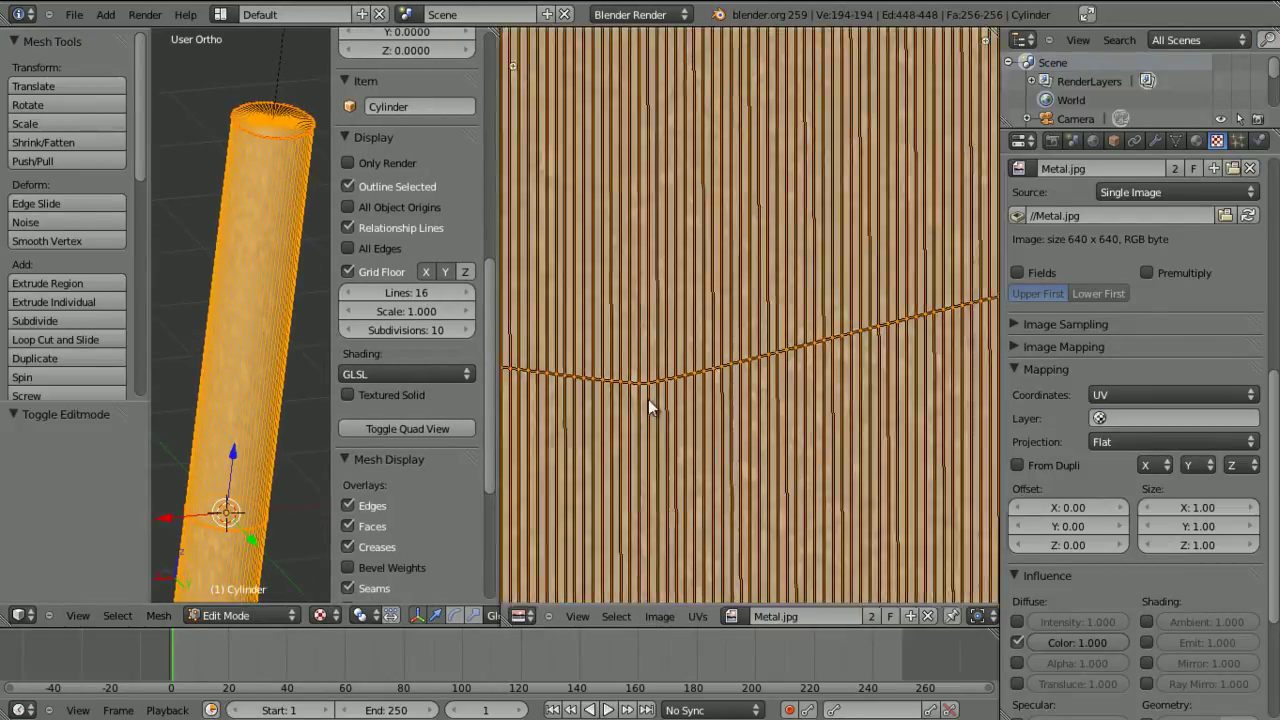
{"action": "scroll", "coordinate": [620, 258], "scroll_direction": "down", "scroll_amount": 2}
{"action": "scroll", "coordinate": [620, 258], "scroll_direction": "down", "scroll_amount": 4}
{"action": "key", "text": "s"}
{"action": "key", "text": "y"}
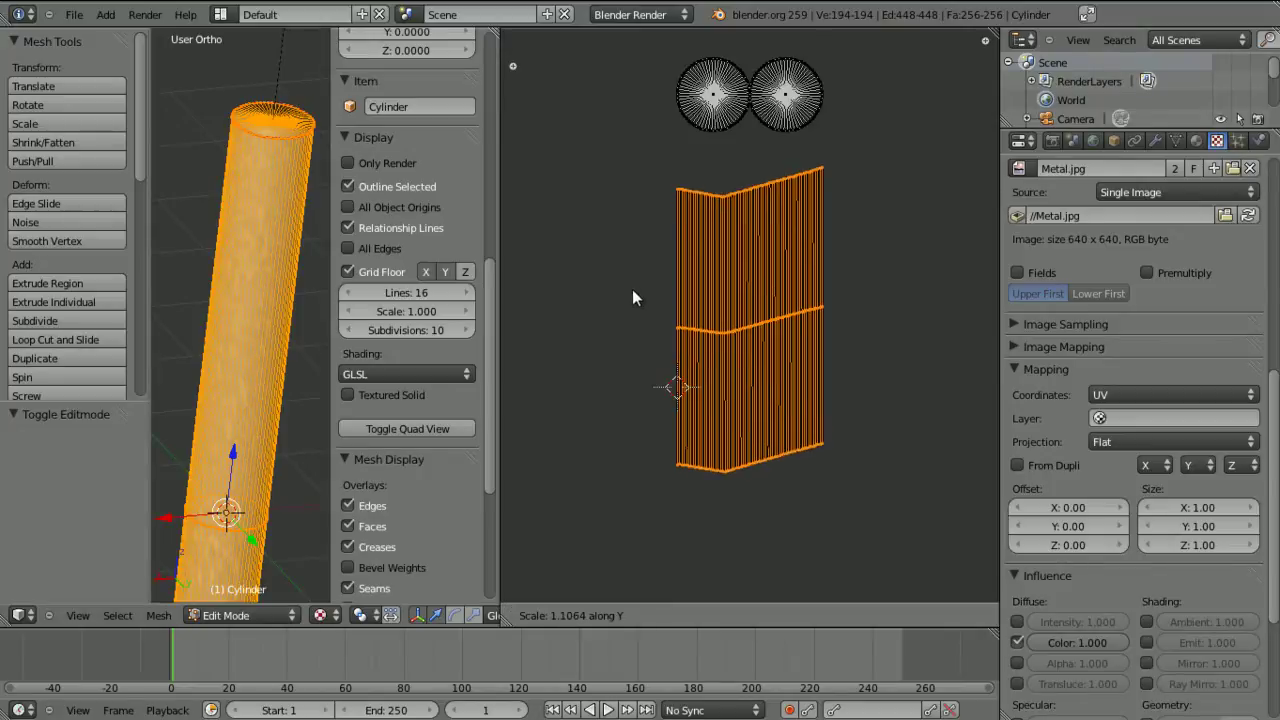
{"action": "left_click", "coordinate": [600, 299]}
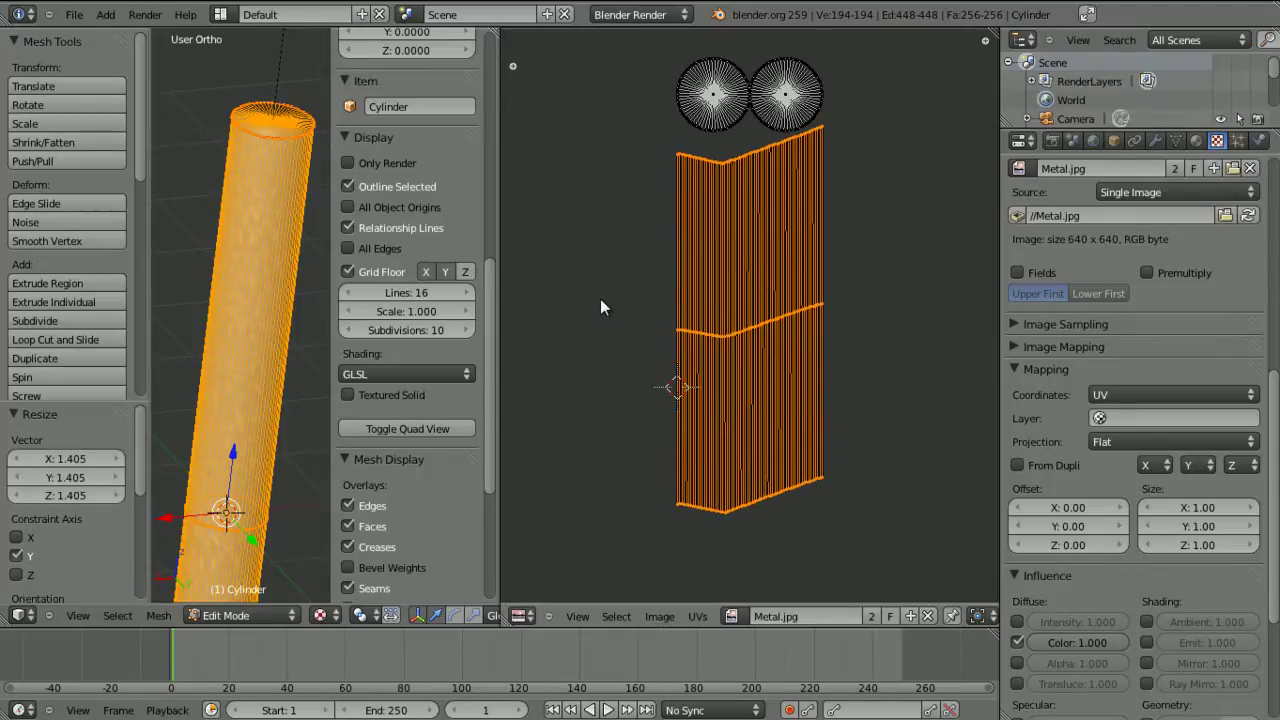
Select both linked circular cap islands and move them up along Y, well clear of the pole's side UVs.
{"action": "right_click", "coordinate": [785, 100]}
{"action": "right_click", "coordinate": [727, 100], "text": "shift"}
{"action": "key", "text": "ctrl+l"}
{"action": "key", "text": "g"}
{"action": "key", "text": "y"}
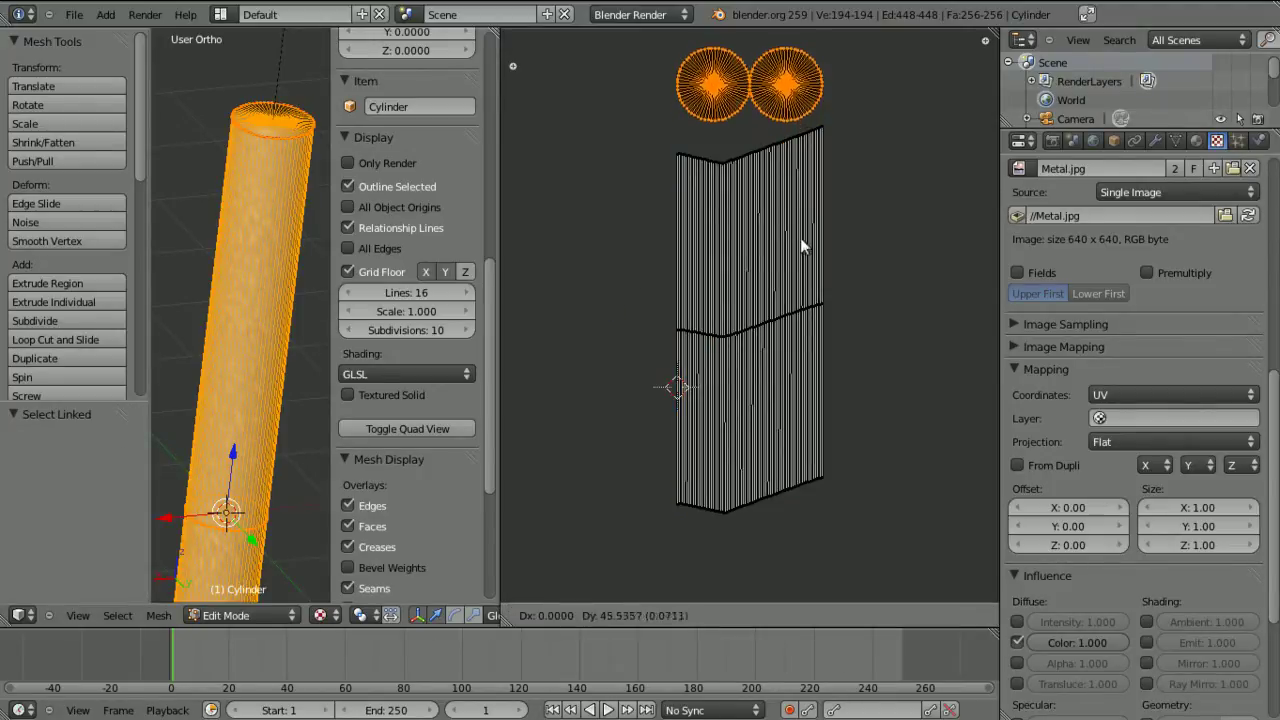
{"action": "left_click", "coordinate": [763, 83]}
{"action": "middle_click_drag", "start_coordinate": [763, 84], "coordinate": [756, 216]}
{"action": "middle_click_drag", "start_coordinate": [756, 240], "coordinate": [740, 170], "text": "ctrl"}
{"action": "key", "text": "g"}
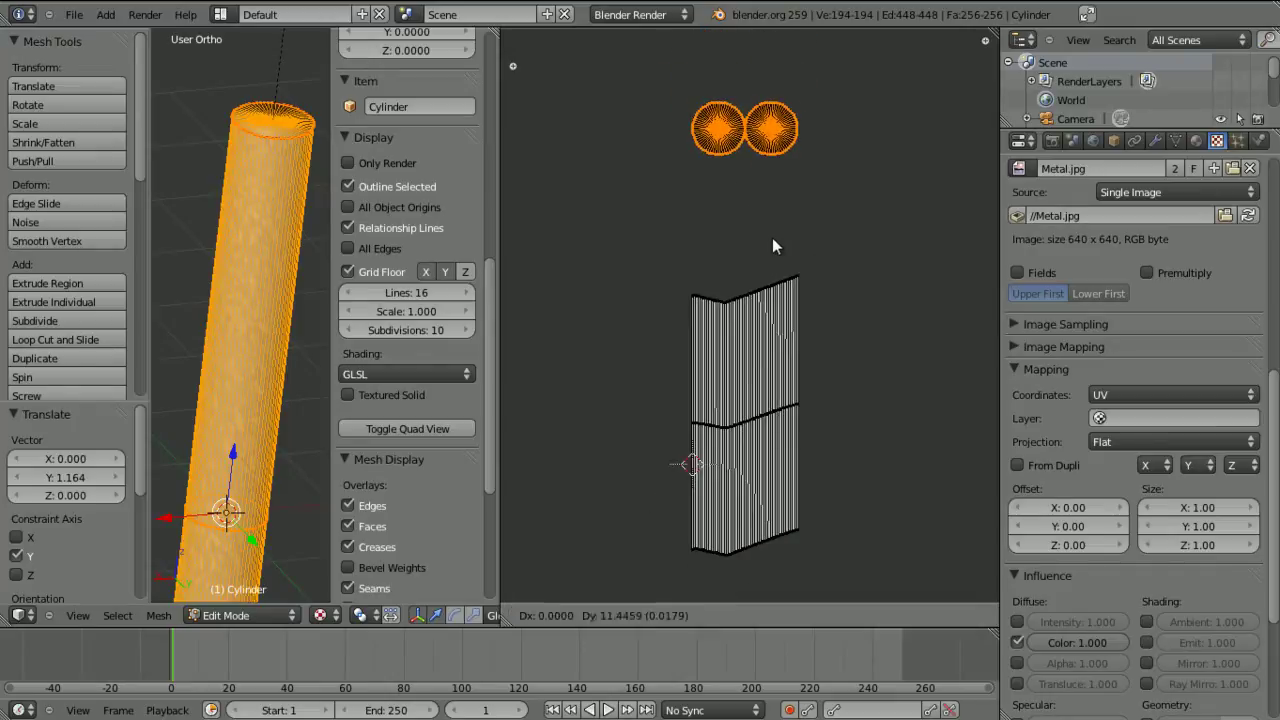
{"action": "key", "text": "y"}
{"action": "left_click", "coordinate": [758, 174]}
Select the linked side UV island and scale it by about 1.27 along Y.
{"action": "right_click", "coordinate": [760, 420]}
{"action": "key", "text": "ctrl+l"}
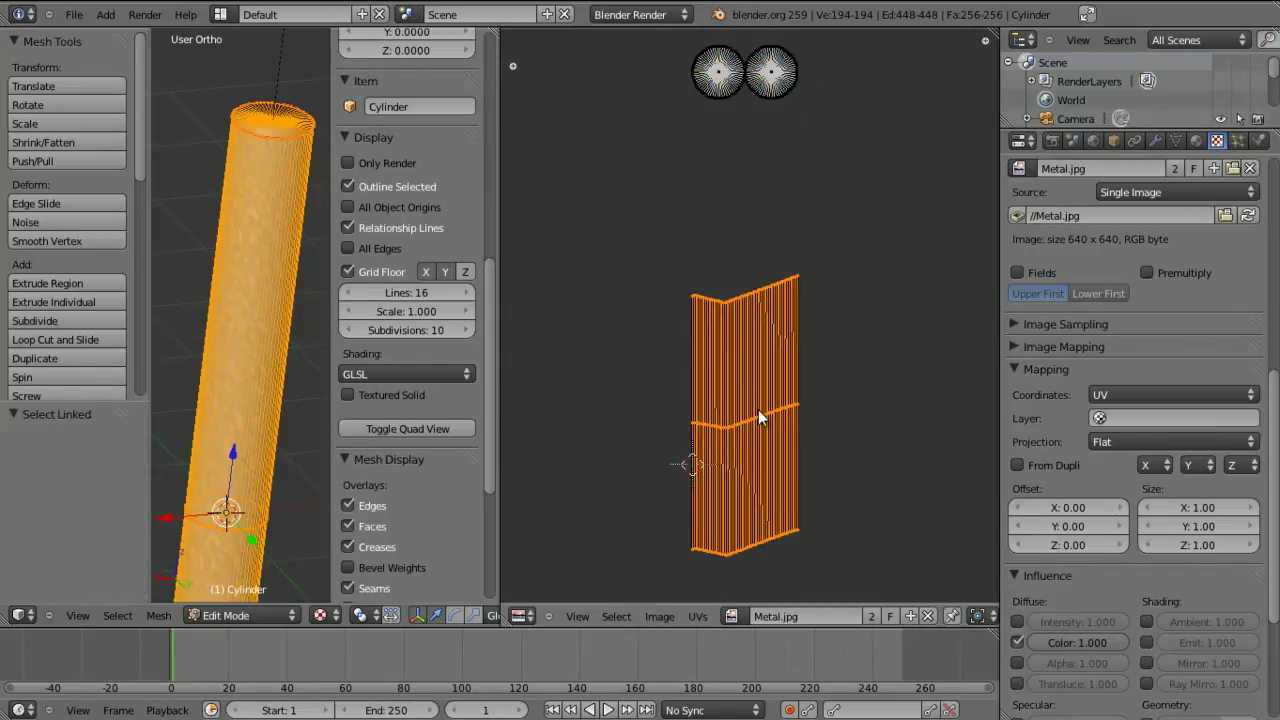
{"action": "key", "text": "s"}
{"action": "key", "text": "y"}
{"action": "left_click", "coordinate": [846, 392]}
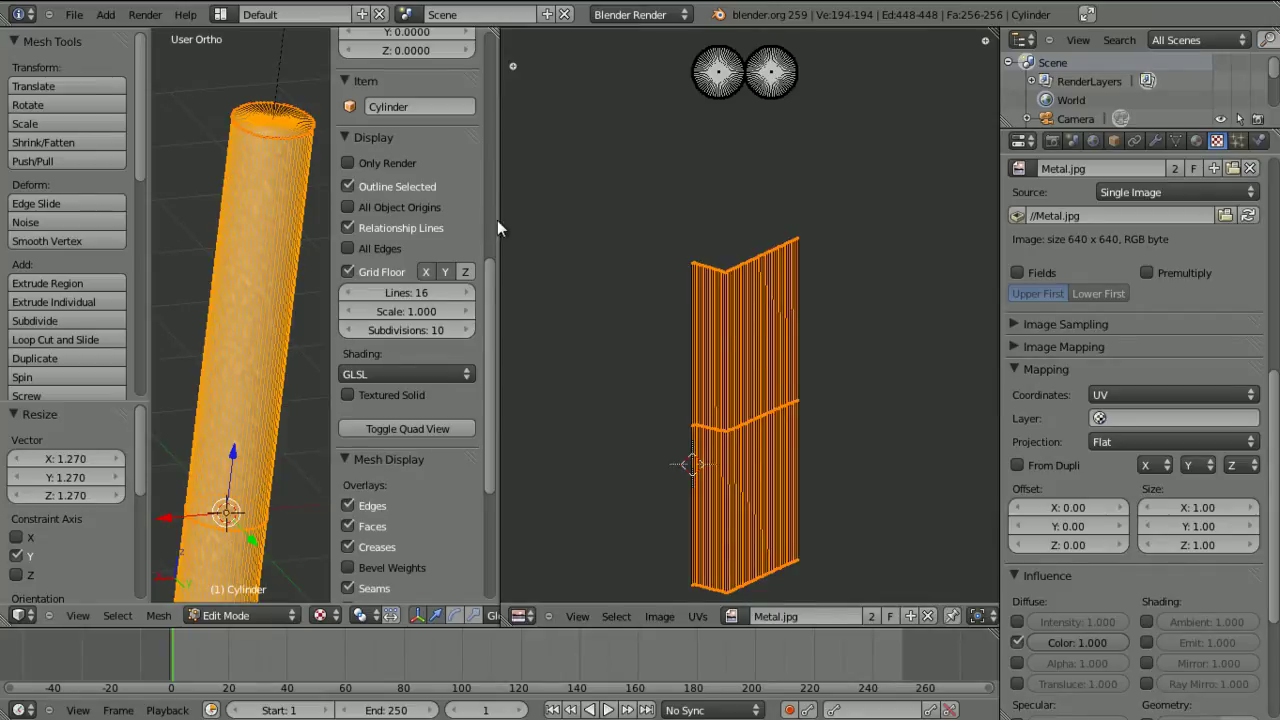
Fine-tune the side island's Y scale against a close view of the pole's texture and return to Object Mode.
{"action": "left_click_drag", "start_coordinate": [497, 220], "coordinate": [754, 265]}
{"action": "middle_click_drag", "start_coordinate": [497, 273], "coordinate": [484, 376], "text": "ctrl"}
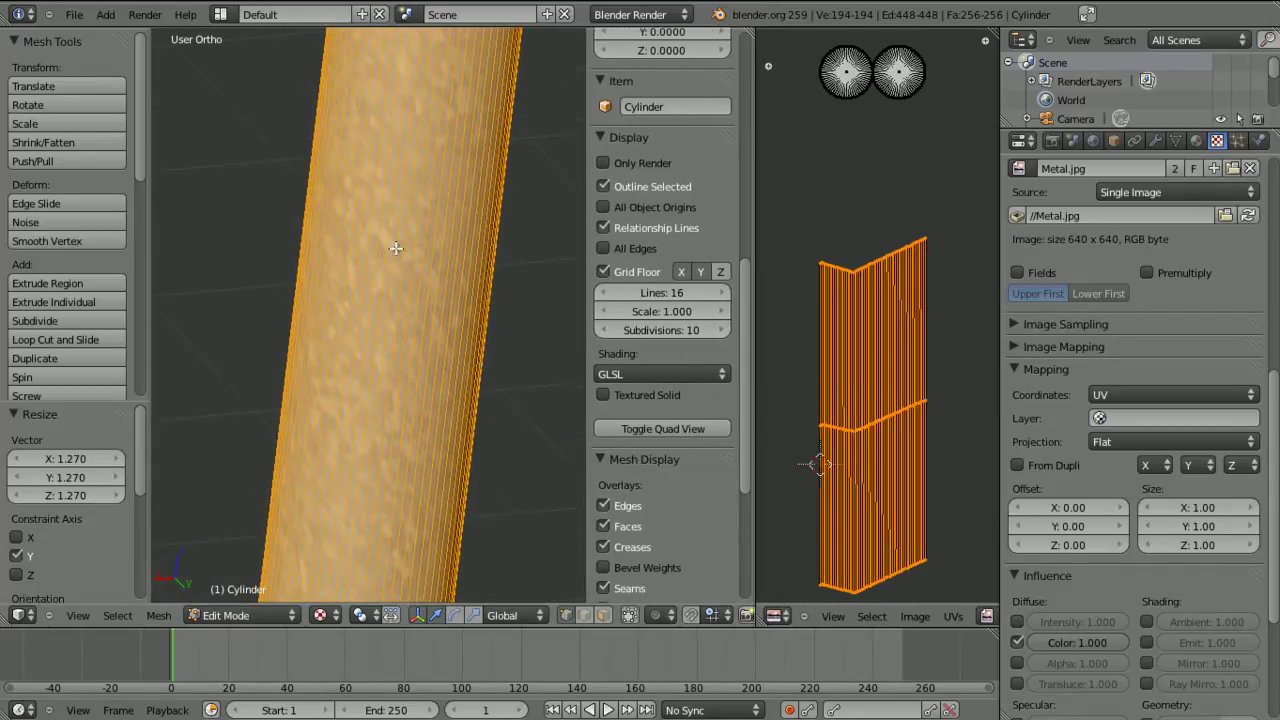
{"action": "key", "text": "s"}
{"action": "key", "text": "y"}
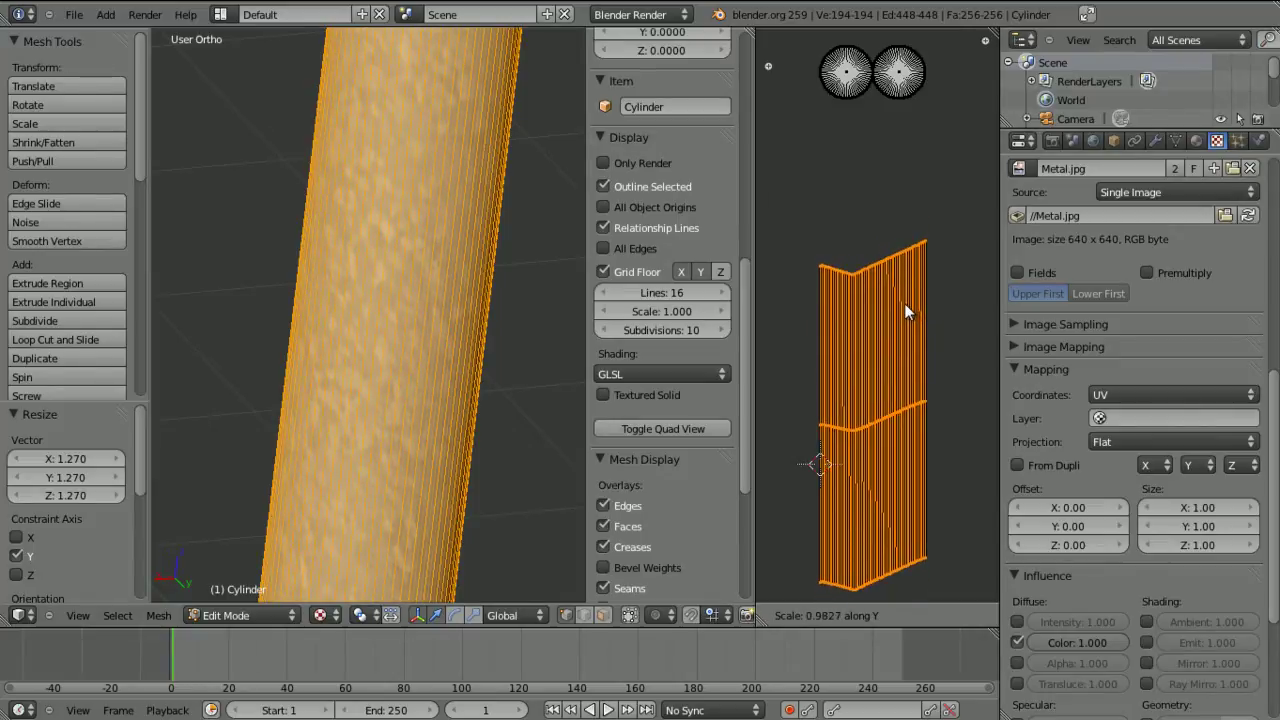
{"action": "left_click", "coordinate": [903, 303]}
{"action": "key", "text": "Tab"}
{"action": "scroll", "coordinate": [489, 240], "scroll_direction": "down", "scroll_amount": 4}
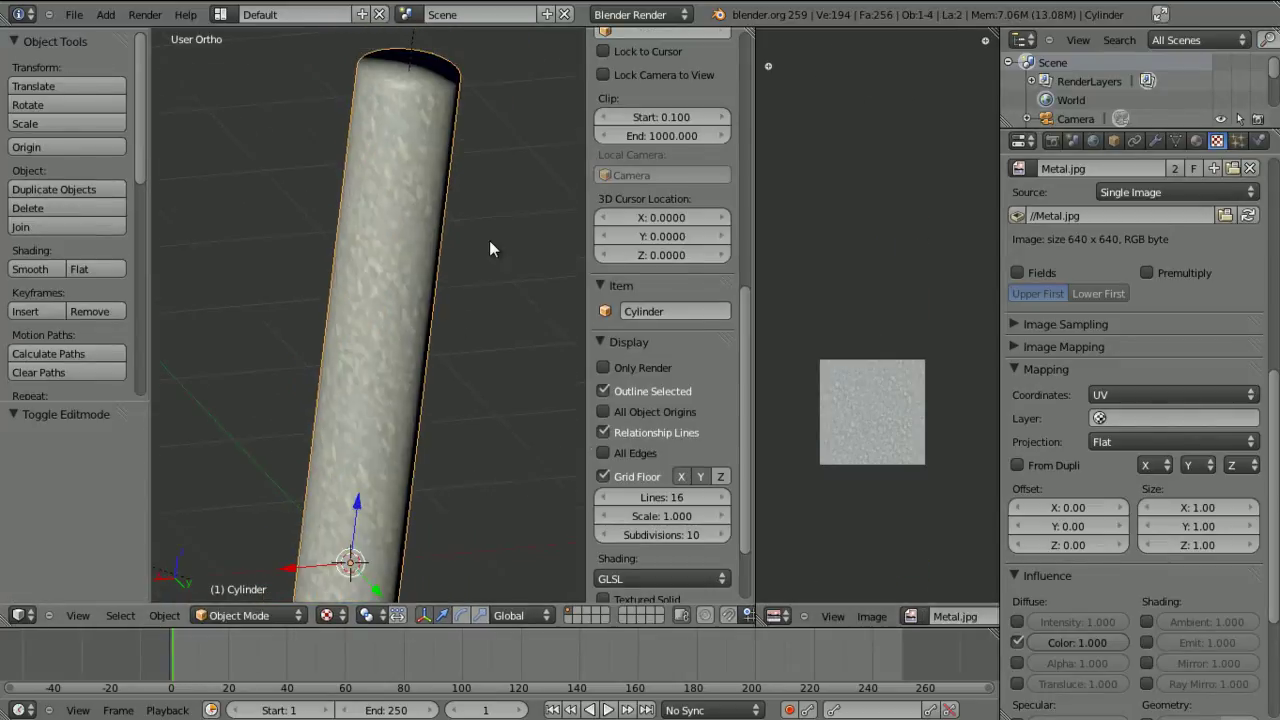
Examine the metal texture along the pole from several angles and look over the Pole material settings.
{"action": "middle_click_drag", "start_coordinate": [441, 239], "coordinate": [443, 299]}
{"action": "middle_click_drag", "start_coordinate": [398, 287], "coordinate": [471, 258]}
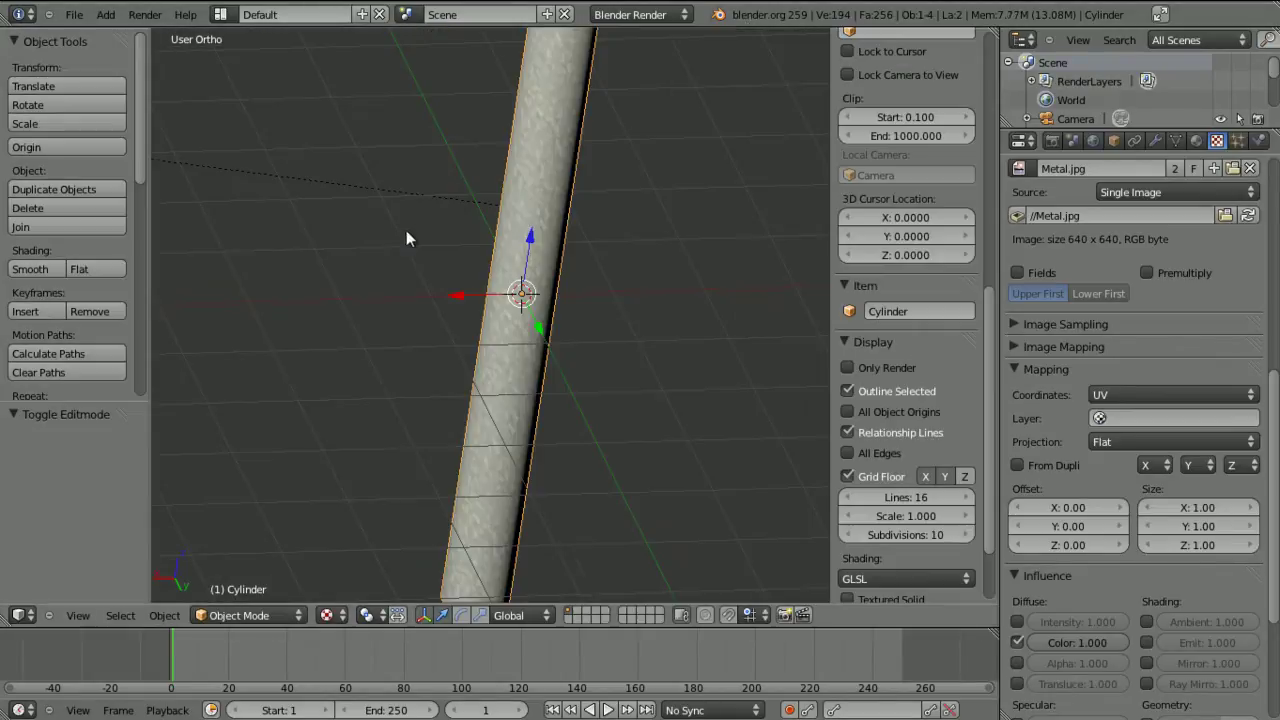
{"action": "middle_click_drag", "start_coordinate": [414, 261], "coordinate": [324, 470], "text": "shift"}
{"action": "scroll", "coordinate": [326, 390], "scroll_direction": "down", "scroll_amount": 2}
{"action": "middle_click_drag", "start_coordinate": [326, 390], "coordinate": [311, 273]}
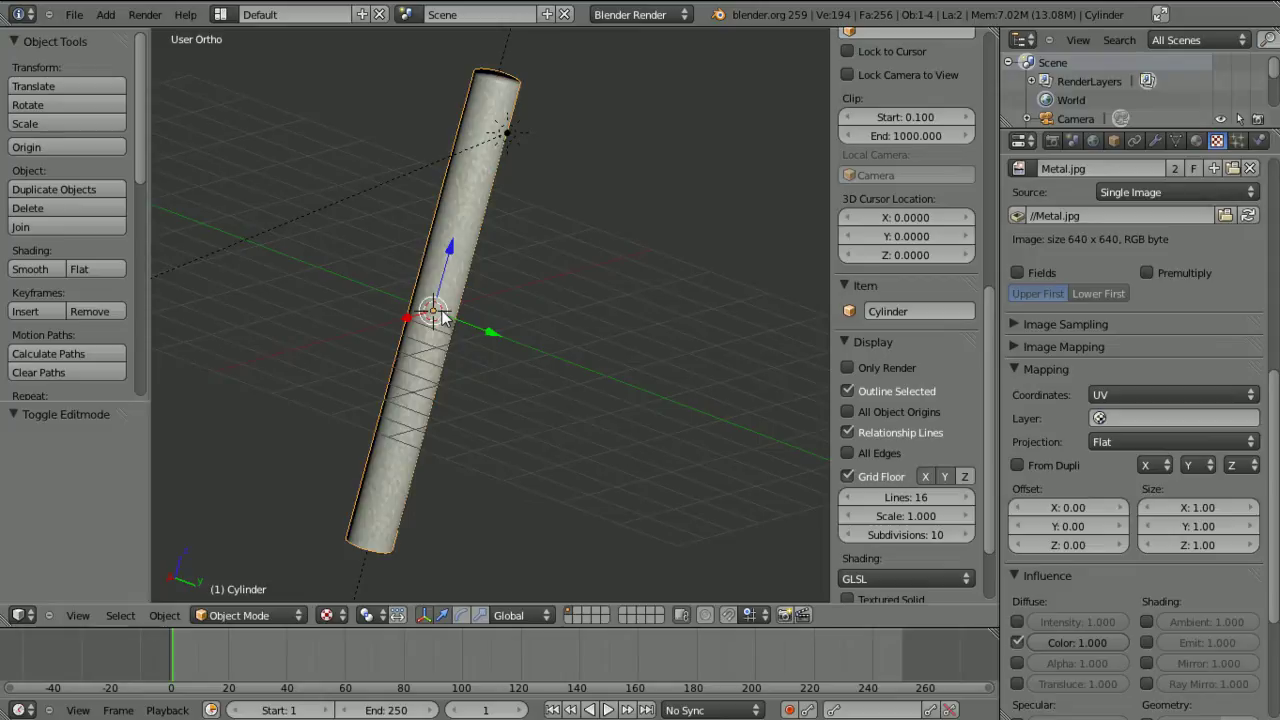
{"action": "middle_click_drag", "start_coordinate": [441, 316], "coordinate": [551, 414]}
{"action": "scroll", "coordinate": [496, 528], "scroll_direction": "up", "scroll_amount": 6}
{"action": "middle_click_drag", "start_coordinate": [496, 528], "coordinate": [537, 380]}
{"action": "left_click", "coordinate": [1196, 140]}
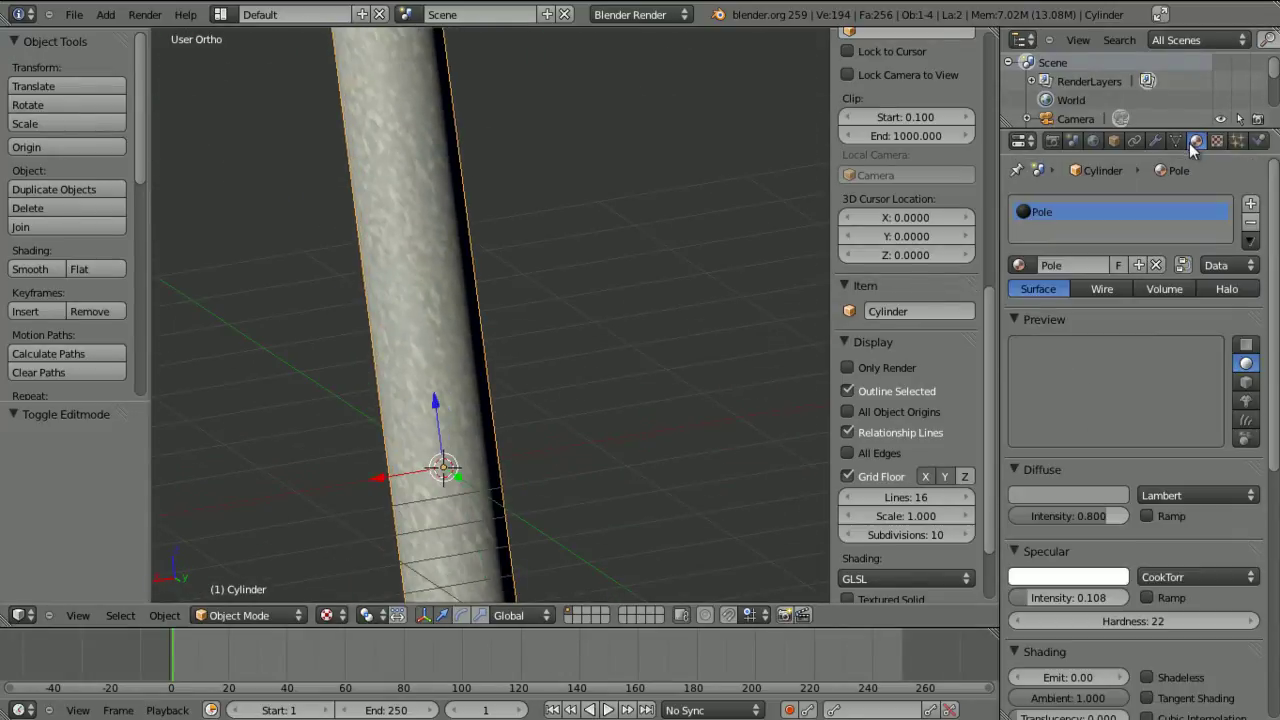
{"action": "middle_click_drag", "start_coordinate": [689, 408], "coordinate": [760, 405]}
{"action": "left_click", "coordinate": [1217, 140]}
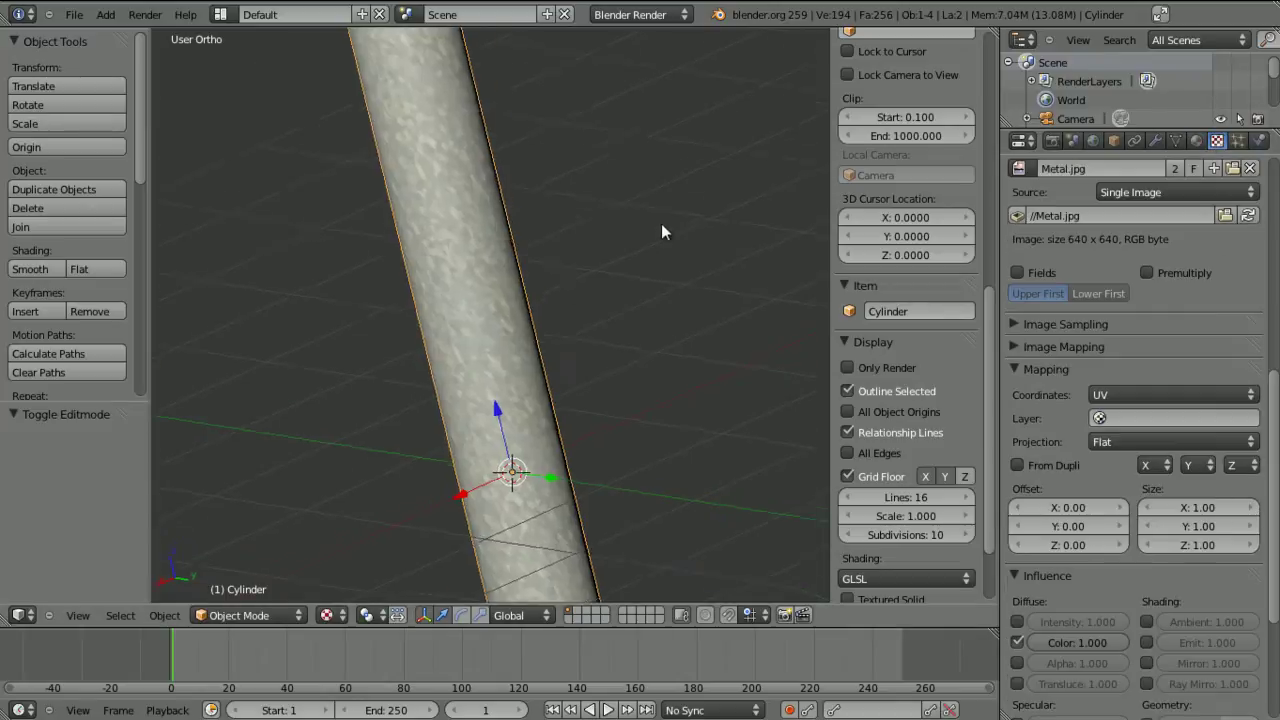
Save the scene over the existing File.blend.
{"action": "middle_click_drag", "start_coordinate": [663, 229], "coordinate": [617, 297]}
{"action": "key", "text": "ctrl+s"}
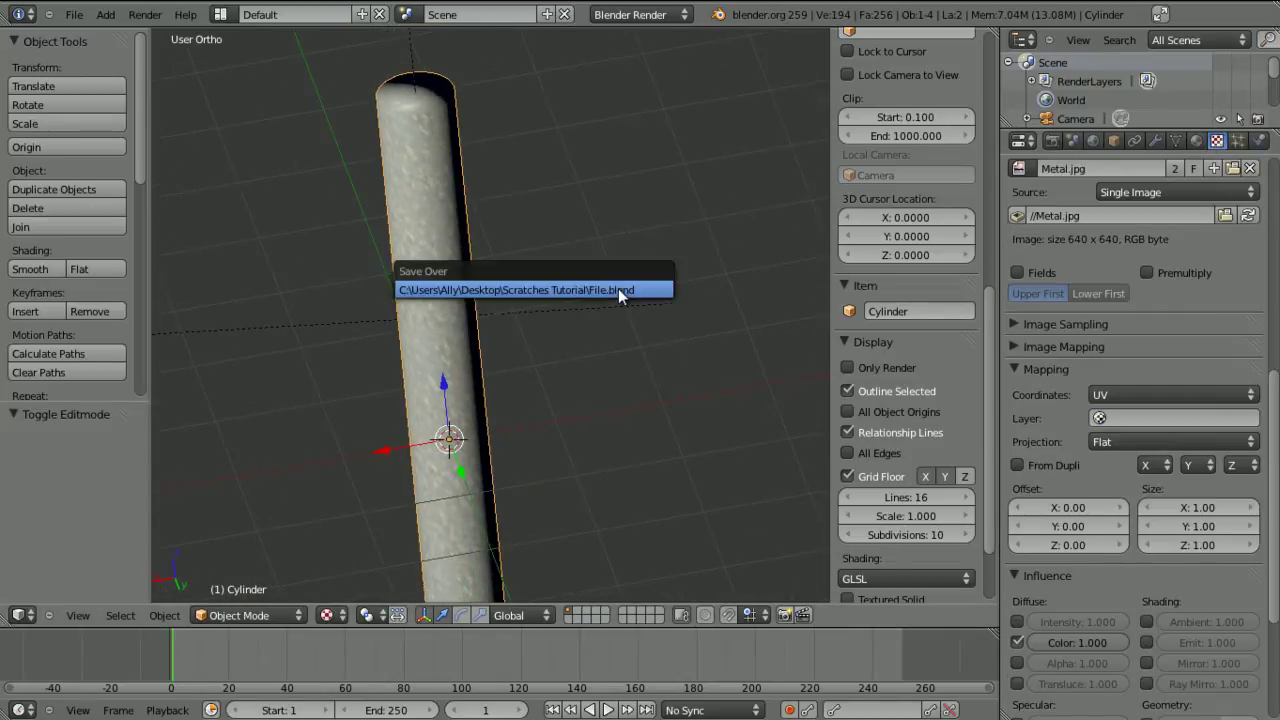
{"action": "left_click", "coordinate": [619, 289]}
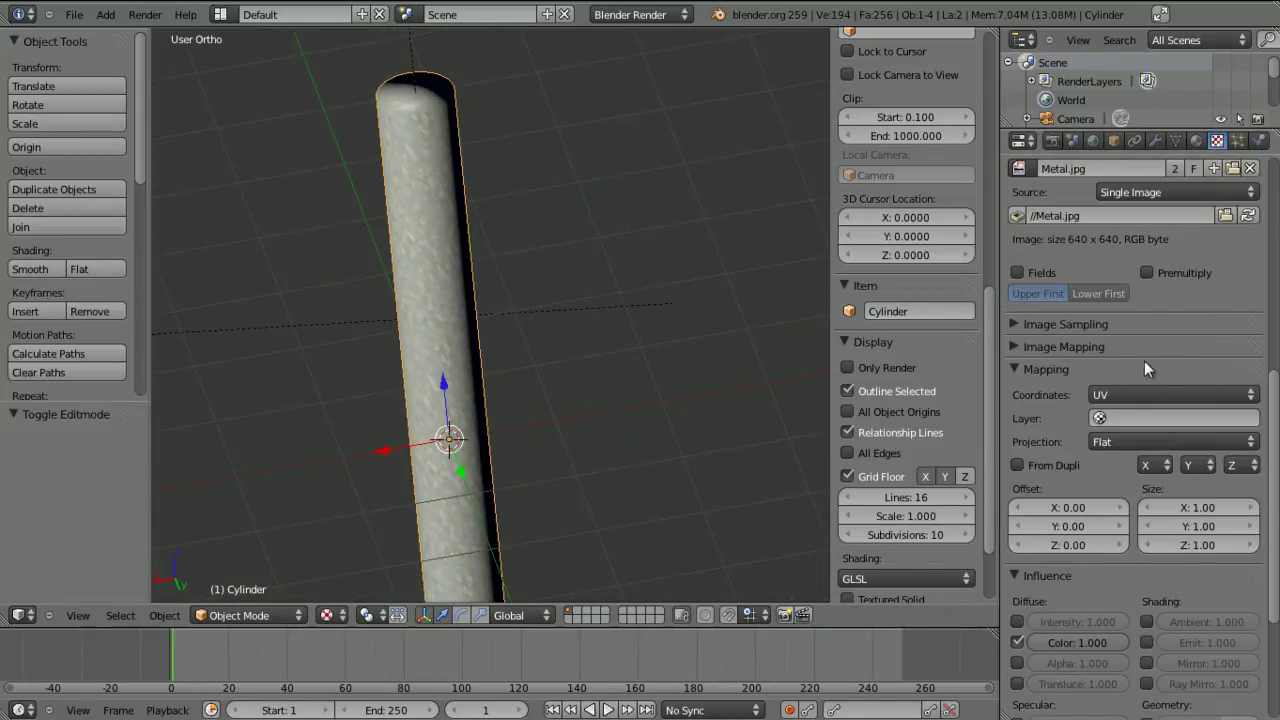
Set the metal texture's mapping layer to UVTex and collapse the Mapping and Influence sections.
{"action": "left_click", "coordinate": [1124, 418]}
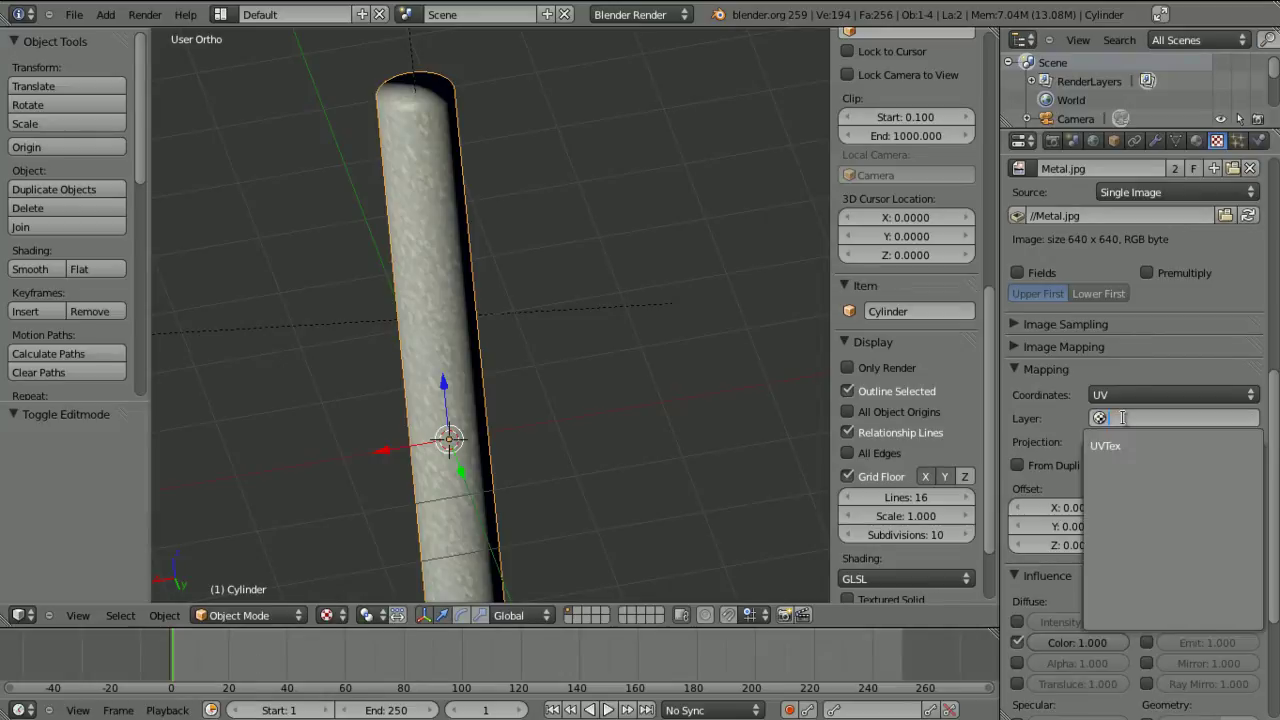
{"action": "left_click", "coordinate": [1112, 446]}
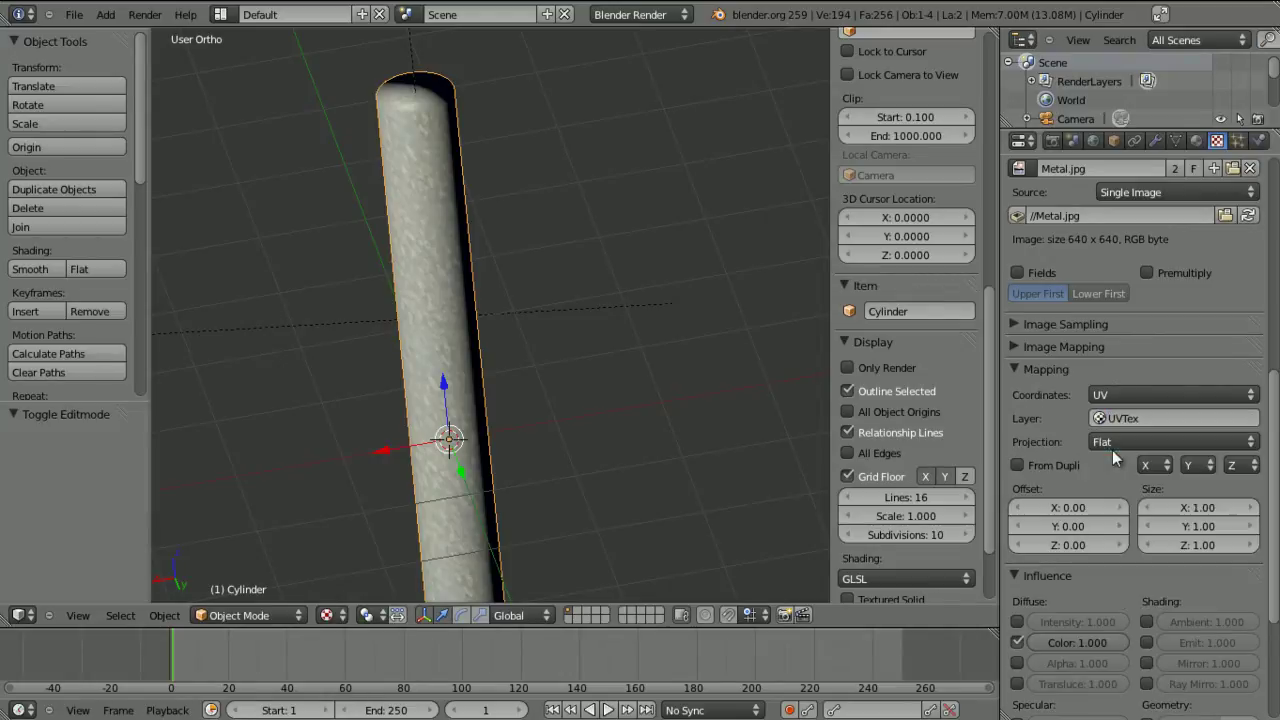
{"action": "left_click", "coordinate": [1013, 369]}
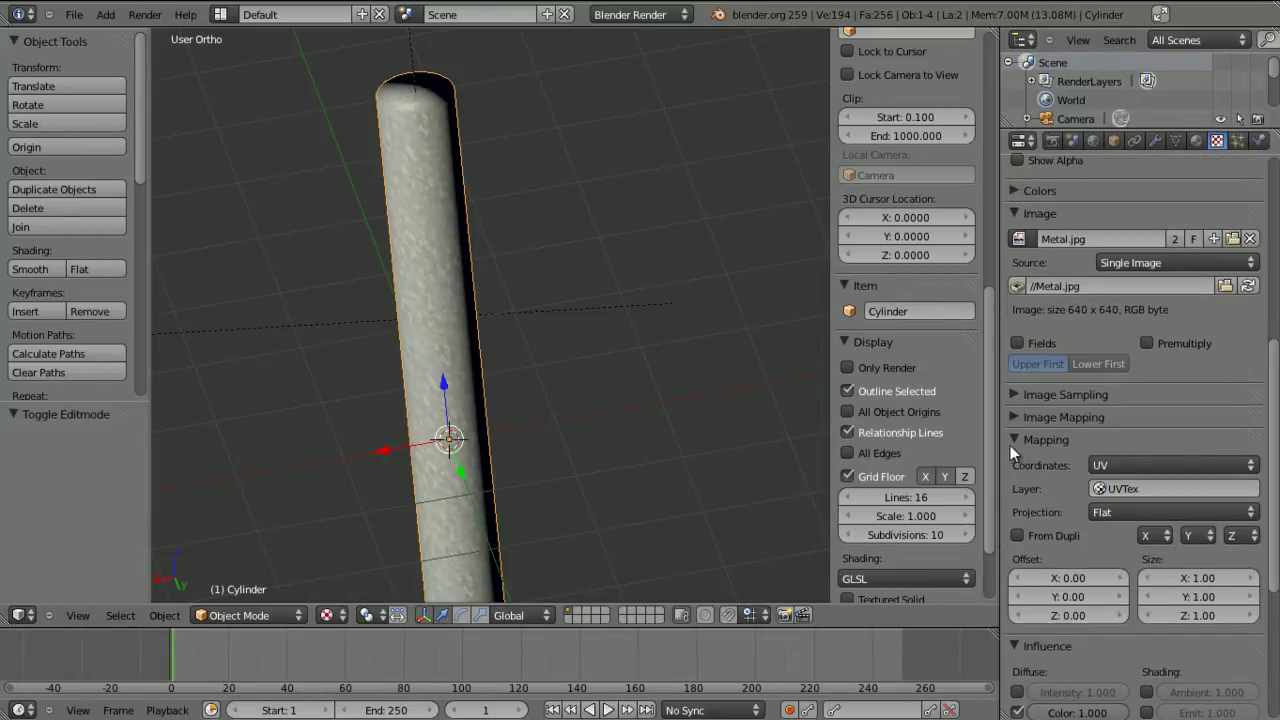
{"action": "left_click", "coordinate": [1016, 461]}
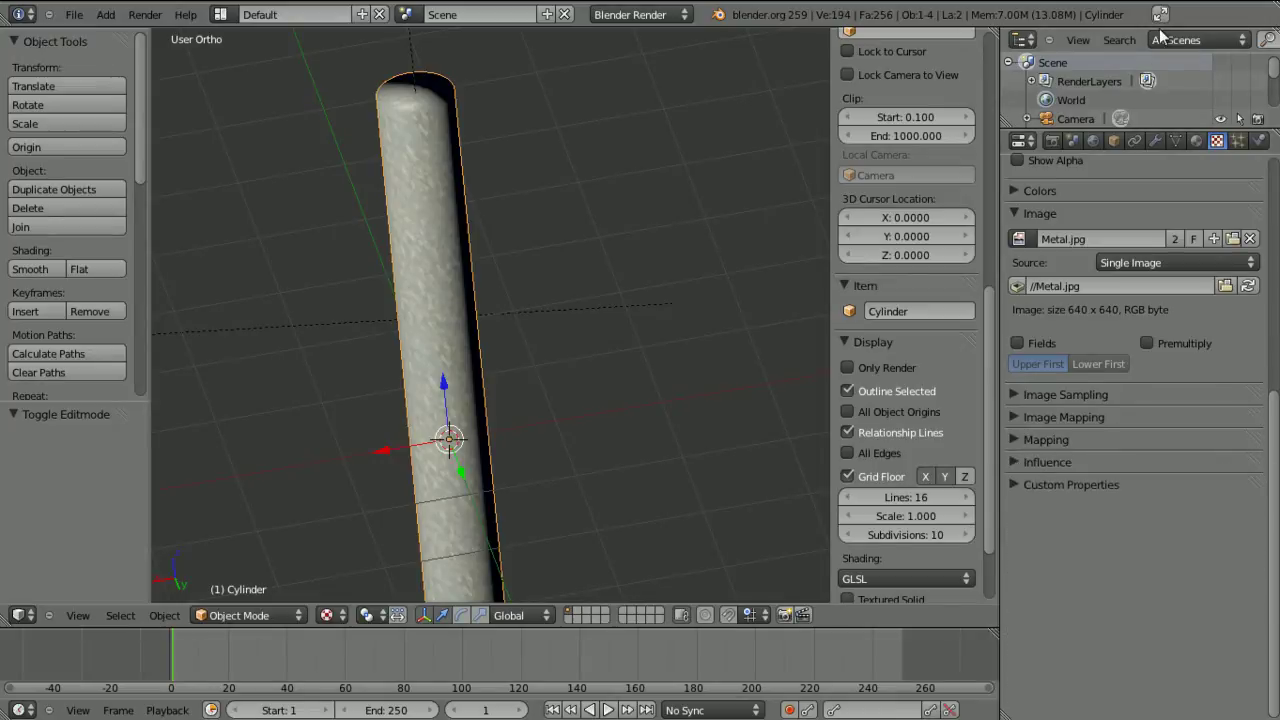
{"action": "left_click", "coordinate": [1160, 15]}
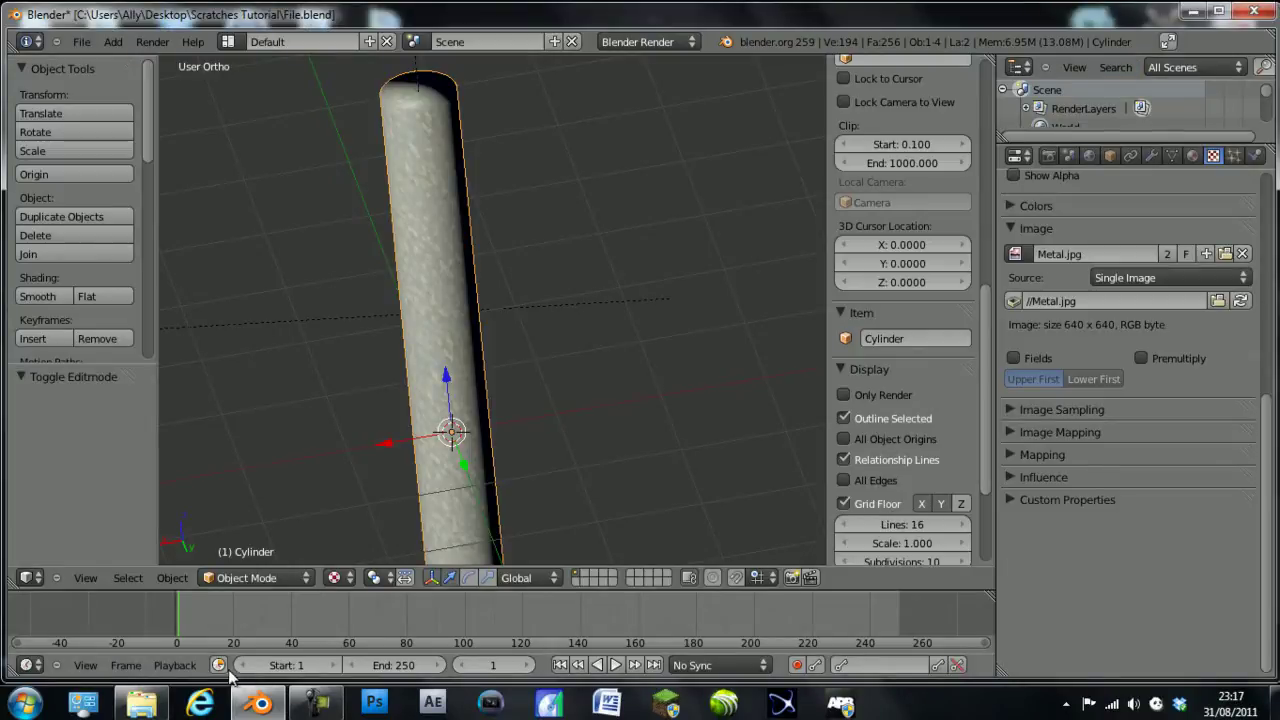
{"action": "left_click", "coordinate": [314, 700]}
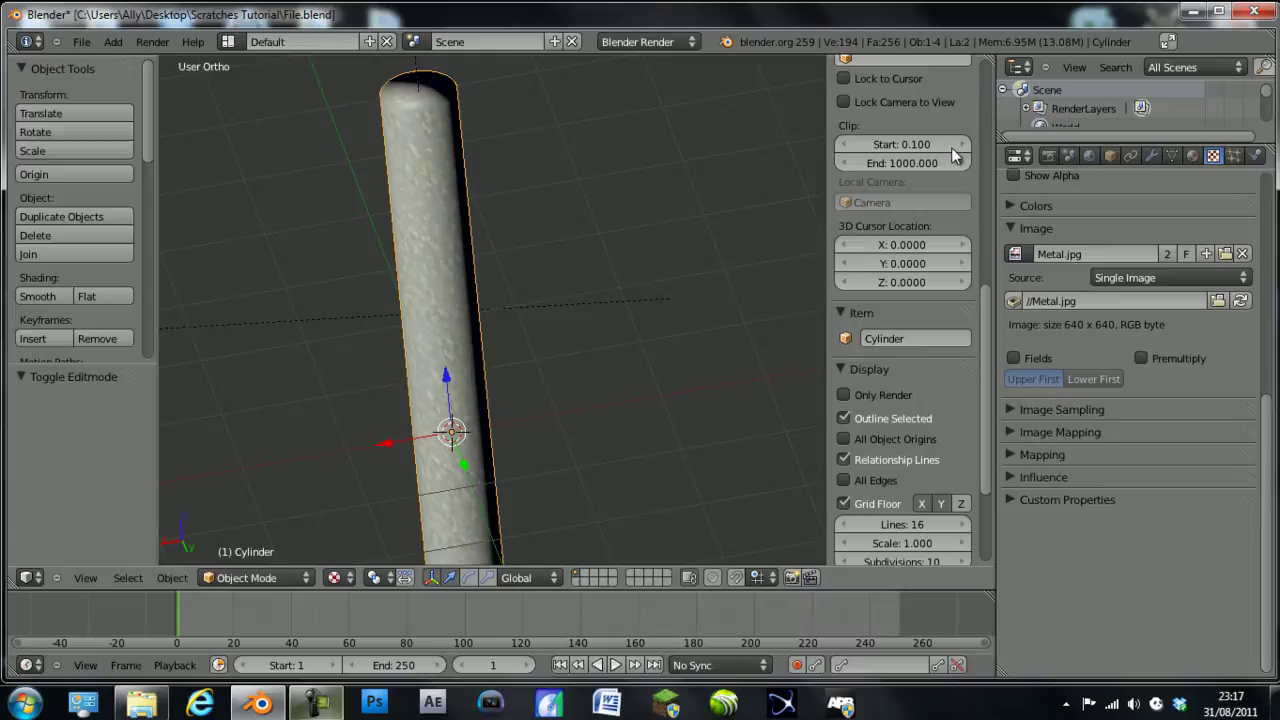
{"action": "left_click", "coordinate": [1167, 41]}
Save over the existing blend file and rename the pole's metal texture as Col.
{"action": "key", "text": "ctrl+s"}
{"action": "left_click", "coordinate": [301, 371]}
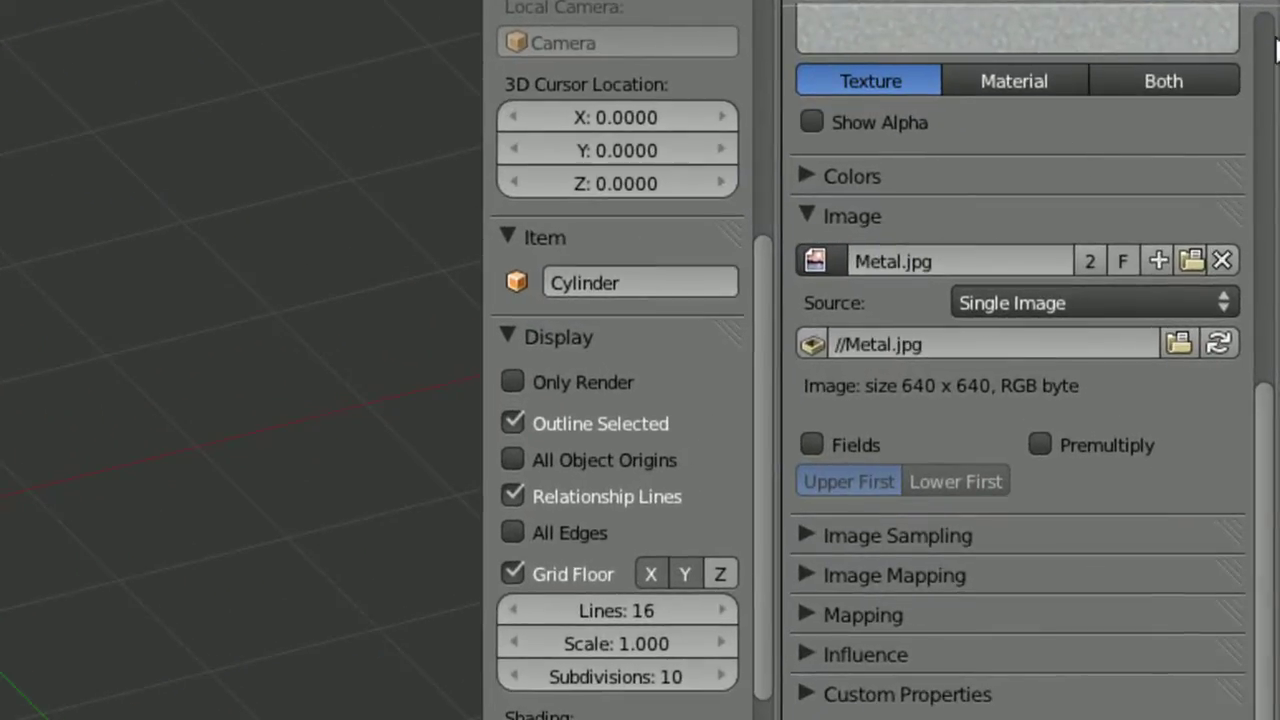
{"action": "scroll", "coordinate": [1228, 222], "scroll_direction": "up", "scroll_amount": 10}
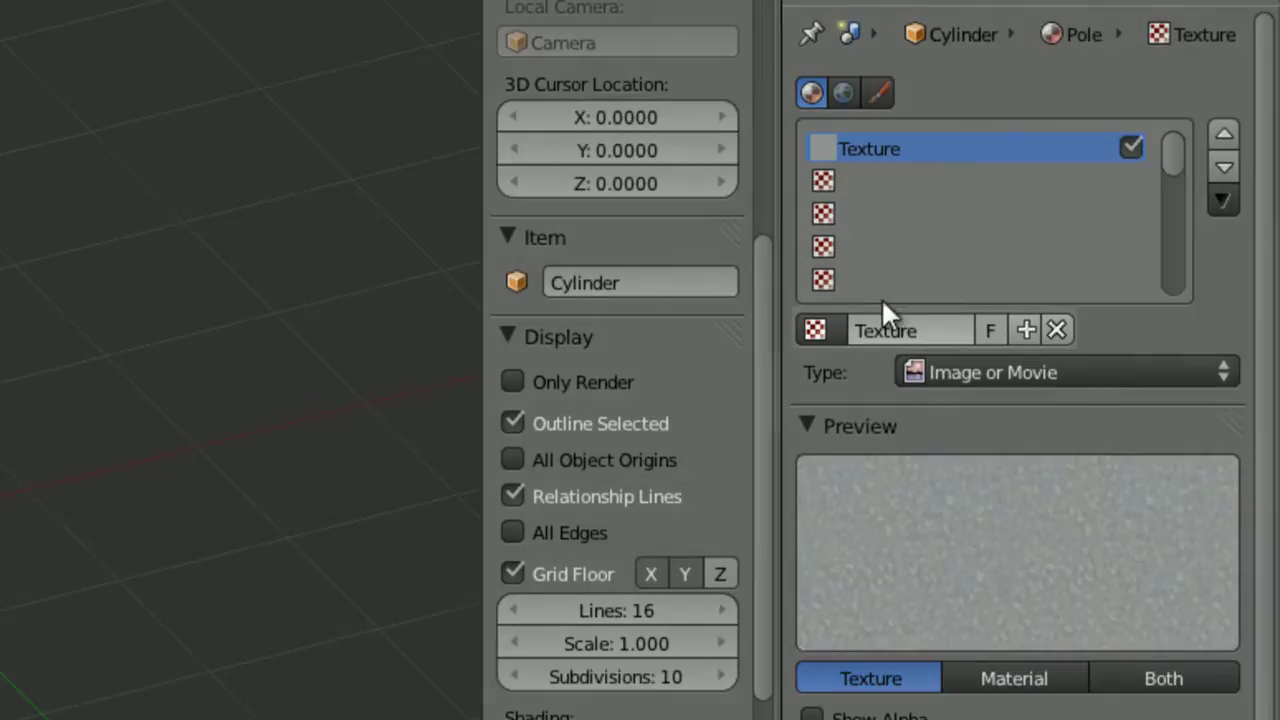
{"action": "double_click", "coordinate": [883, 326]}
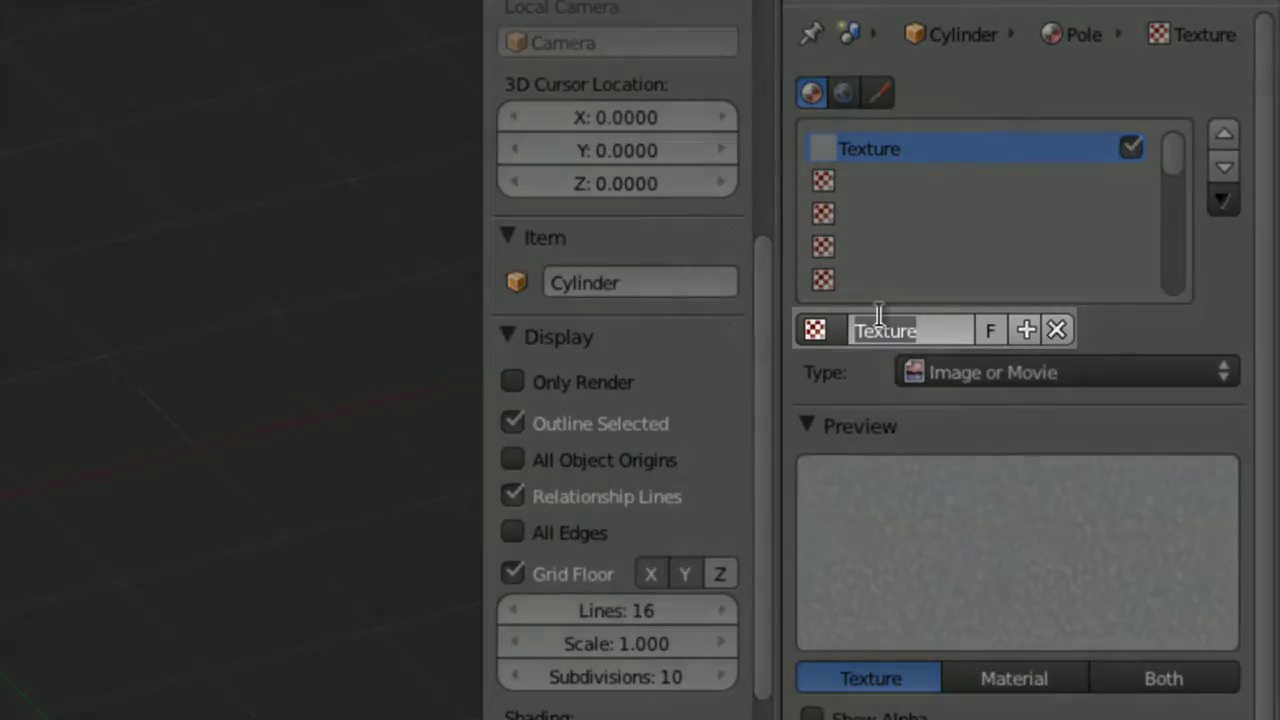
{"action": "type", "text": "Col"}
{"action": "key", "text": "Return"}
Add a new texture in the Pole material's second slot and name it Scratches.
{"action": "left_click", "coordinate": [847, 182]}
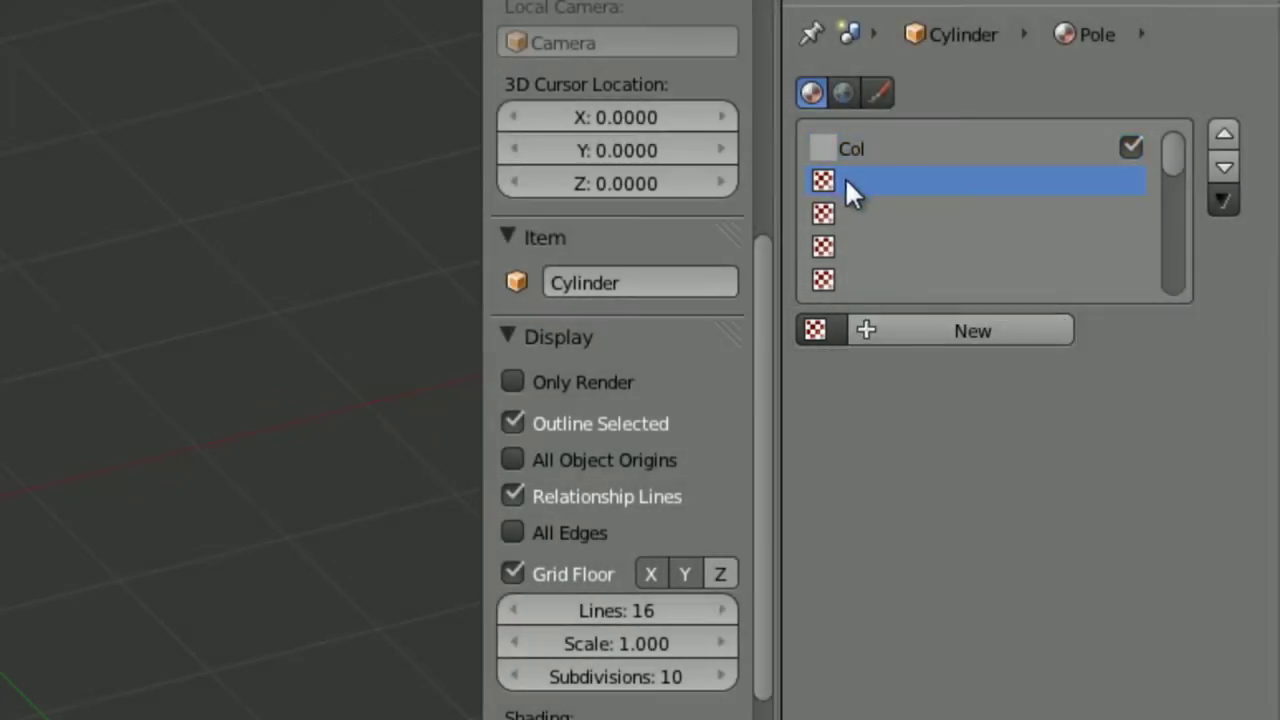
{"action": "left_click", "coordinate": [830, 331]}
{"action": "left_click", "coordinate": [838, 329]}
{"action": "left_click", "coordinate": [909, 334]}
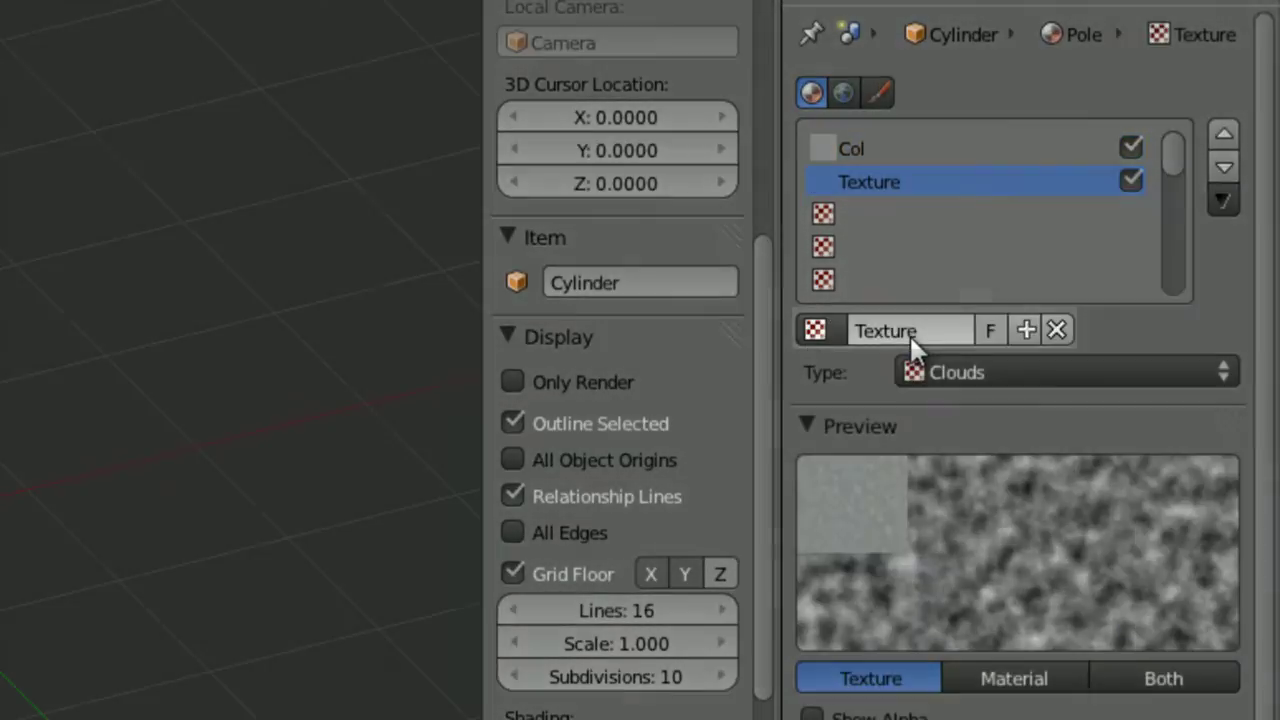
{"action": "double_click", "coordinate": [909, 334]}
{"action": "key", "text": "BackSpace"}
{"action": "type", "text": "Scratch"}
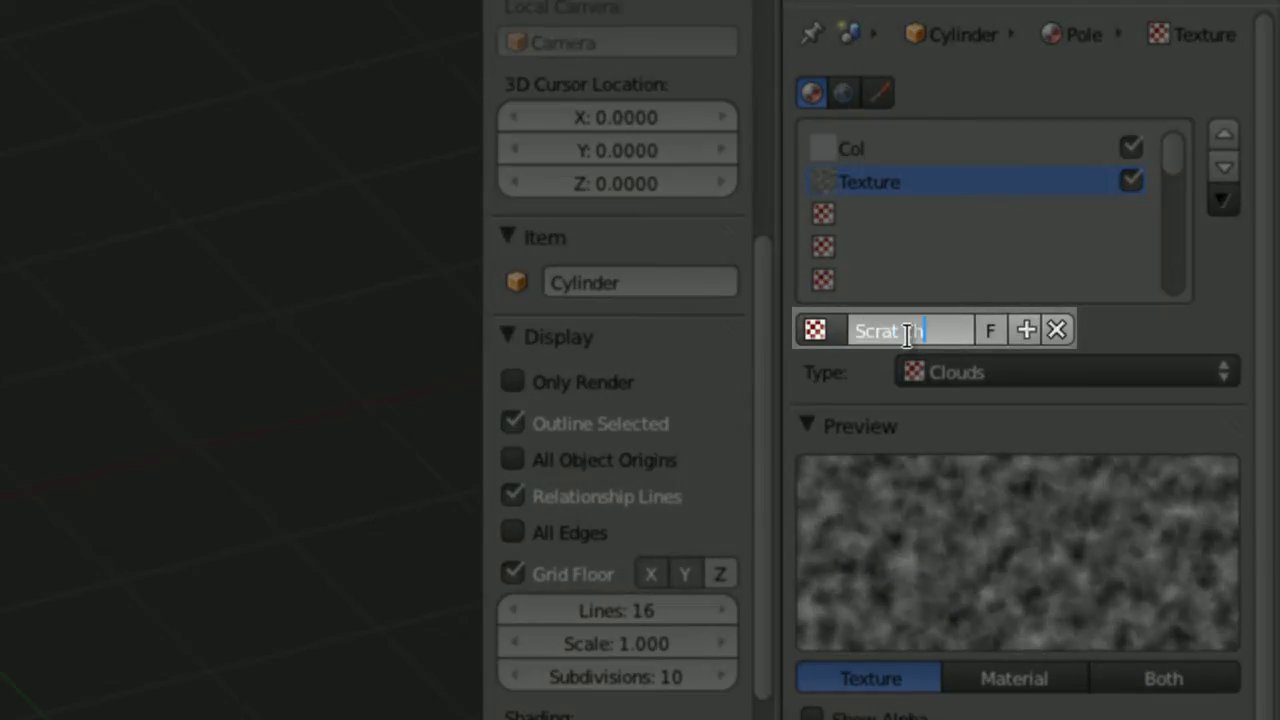
{"action": "type", "text": "ches"}
{"action": "key", "text": "Return"}
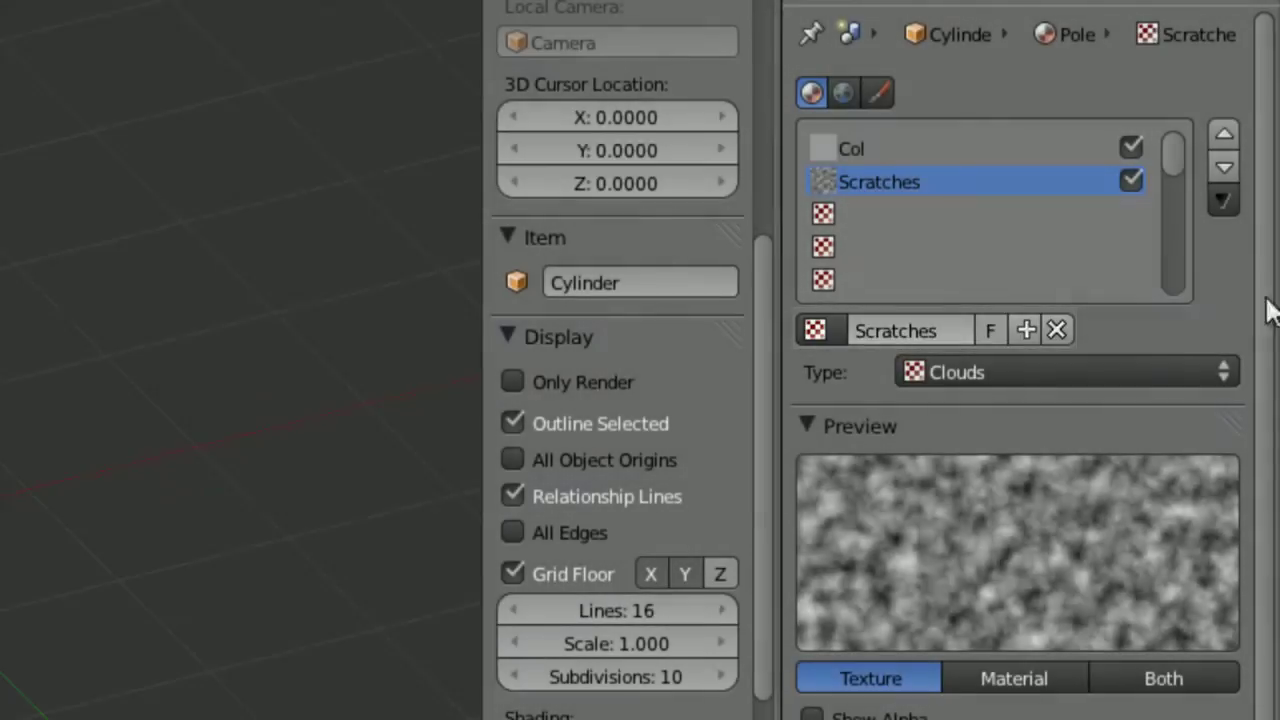
Change the Scratches texture's type to Image or Movie and load Scratches.jpg into it.
{"action": "left_click", "coordinate": [1095, 377]}
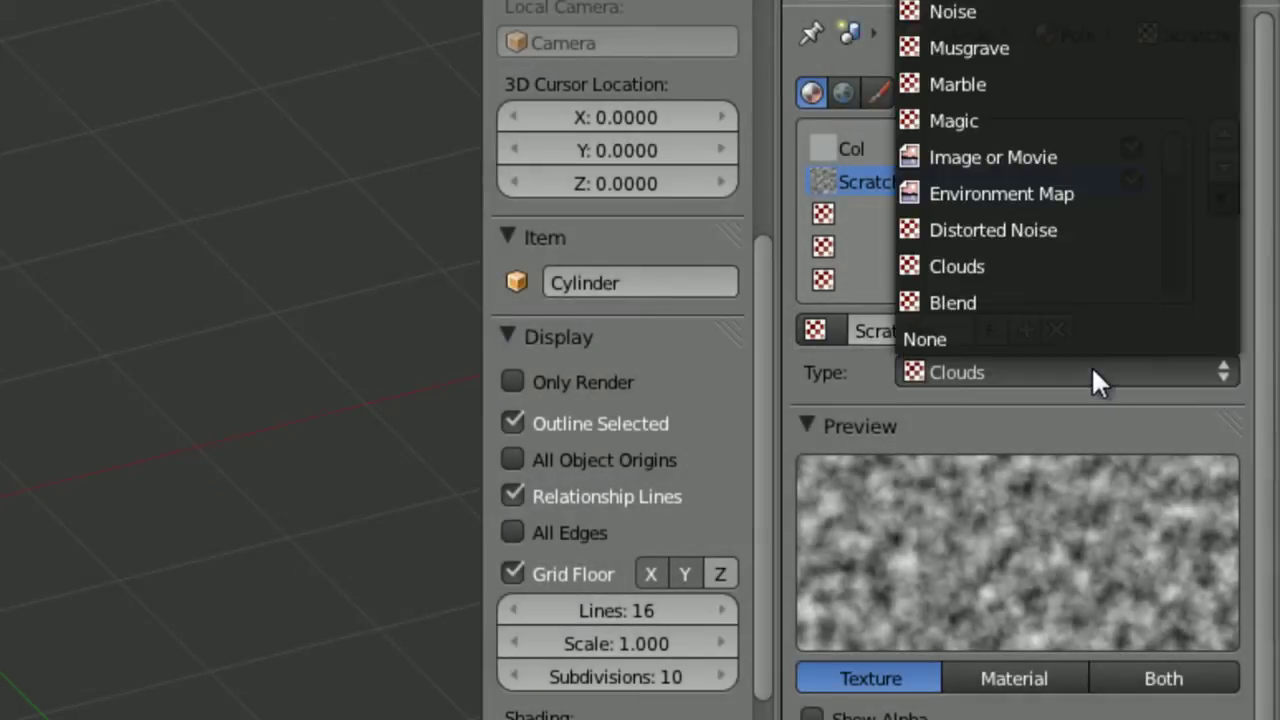
{"action": "left_click", "coordinate": [998, 160]}
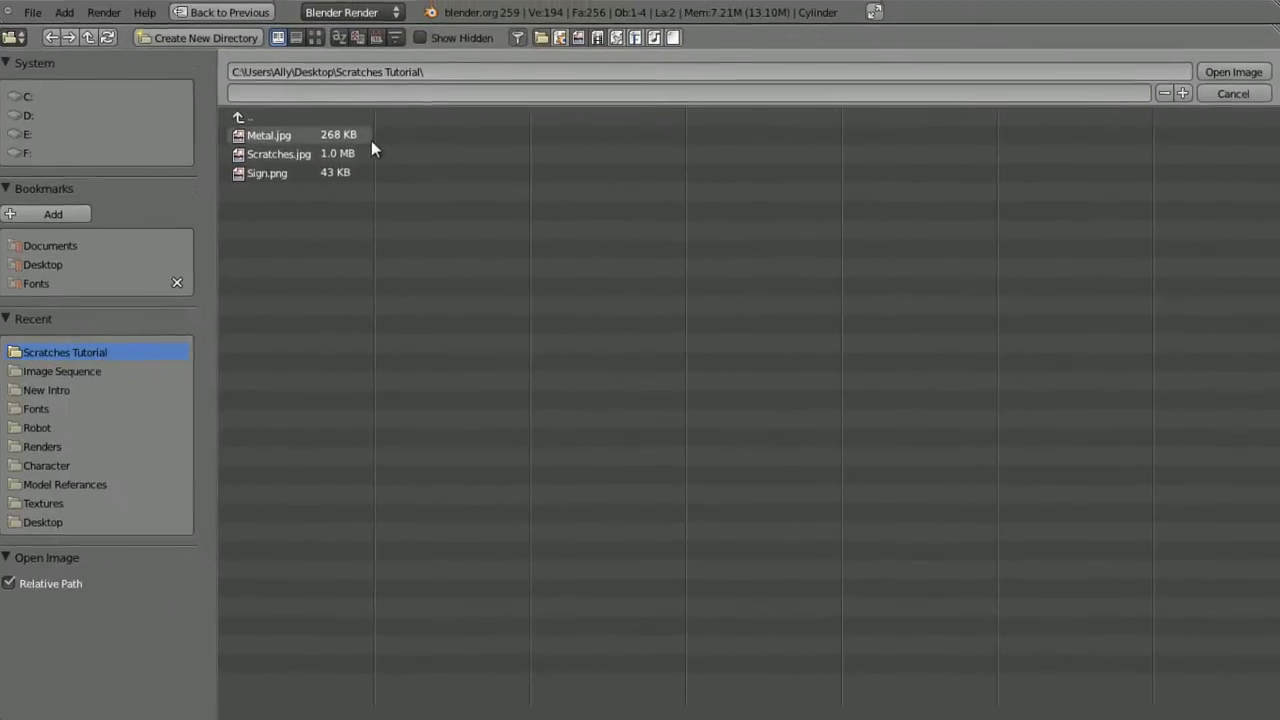
{"action": "left_click", "coordinate": [341, 157]}
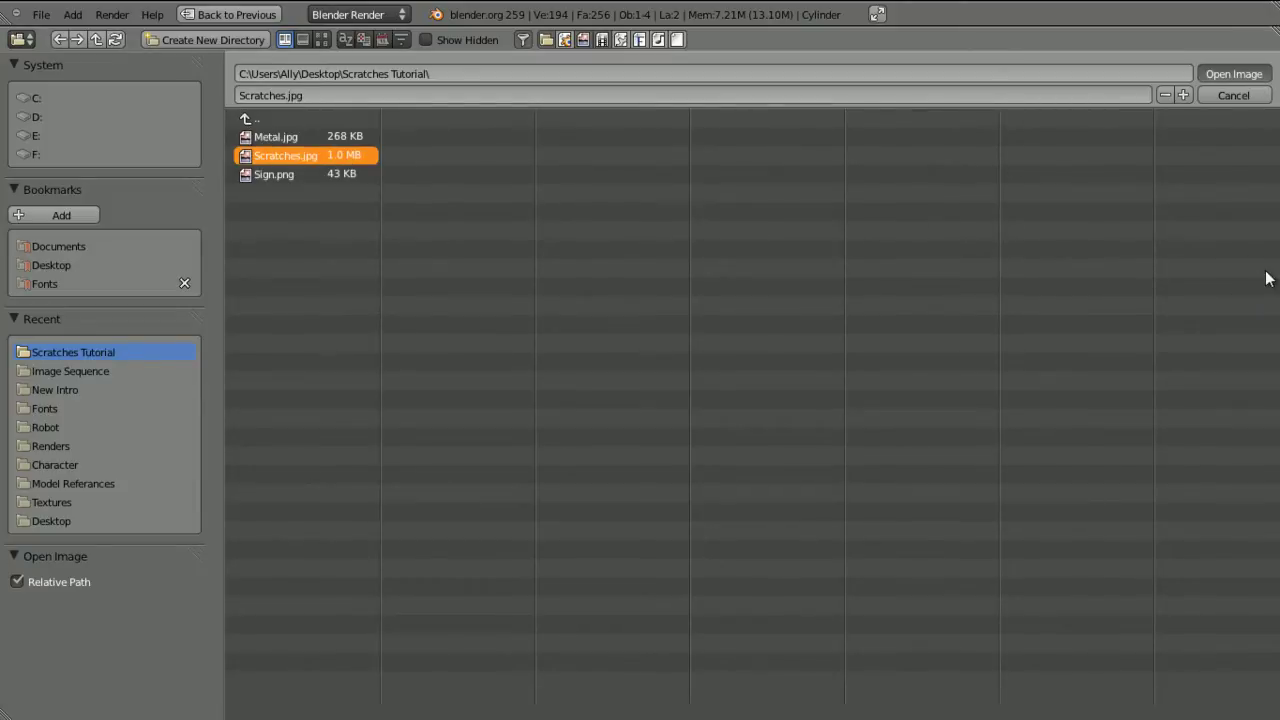
{"action": "key", "text": "Return"}
Examine the Scratches texture preview in a maximized properties editor and restore the normal layout.
{"action": "scroll", "coordinate": [1220, 366], "scroll_direction": "down", "scroll_amount": 2}
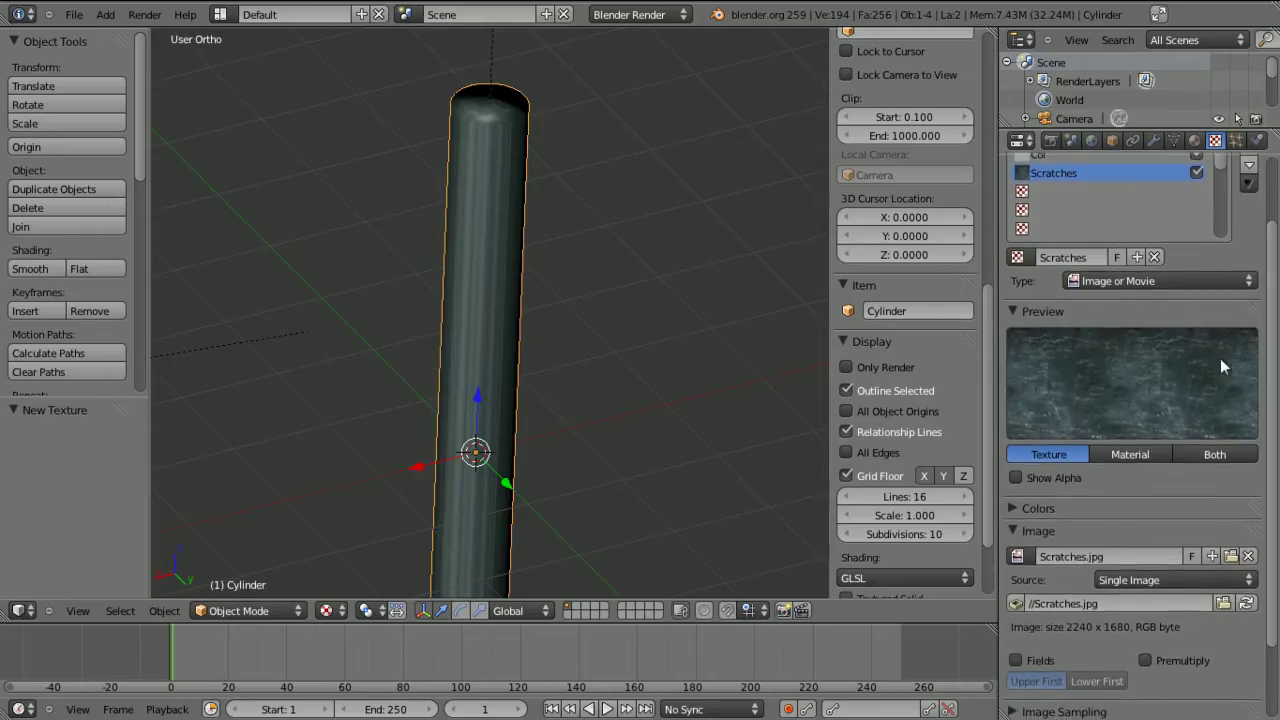
{"action": "key", "text": "ctrl+Up"}
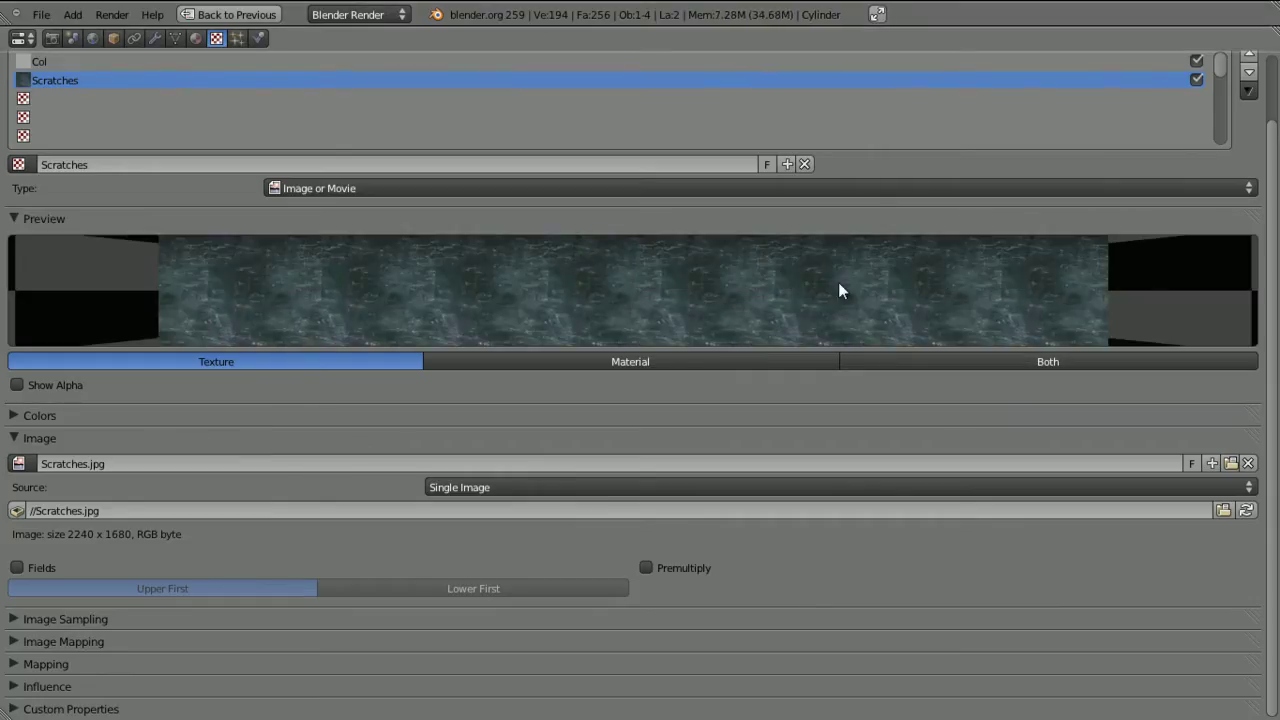
{"action": "key", "text": "ctrl+Up"}
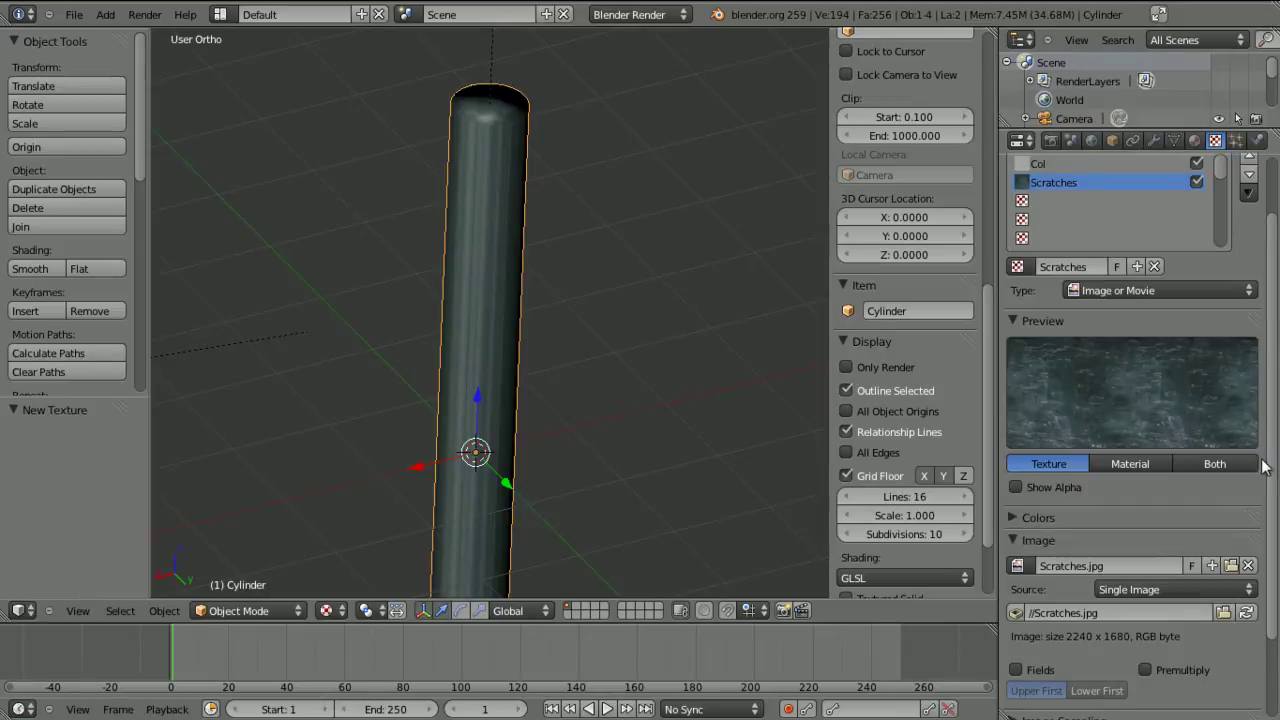
Map the Scratches texture with UV coordinates using the UVTex layer.
{"action": "scroll", "coordinate": [1265, 467], "scroll_direction": "down", "scroll_amount": 3}
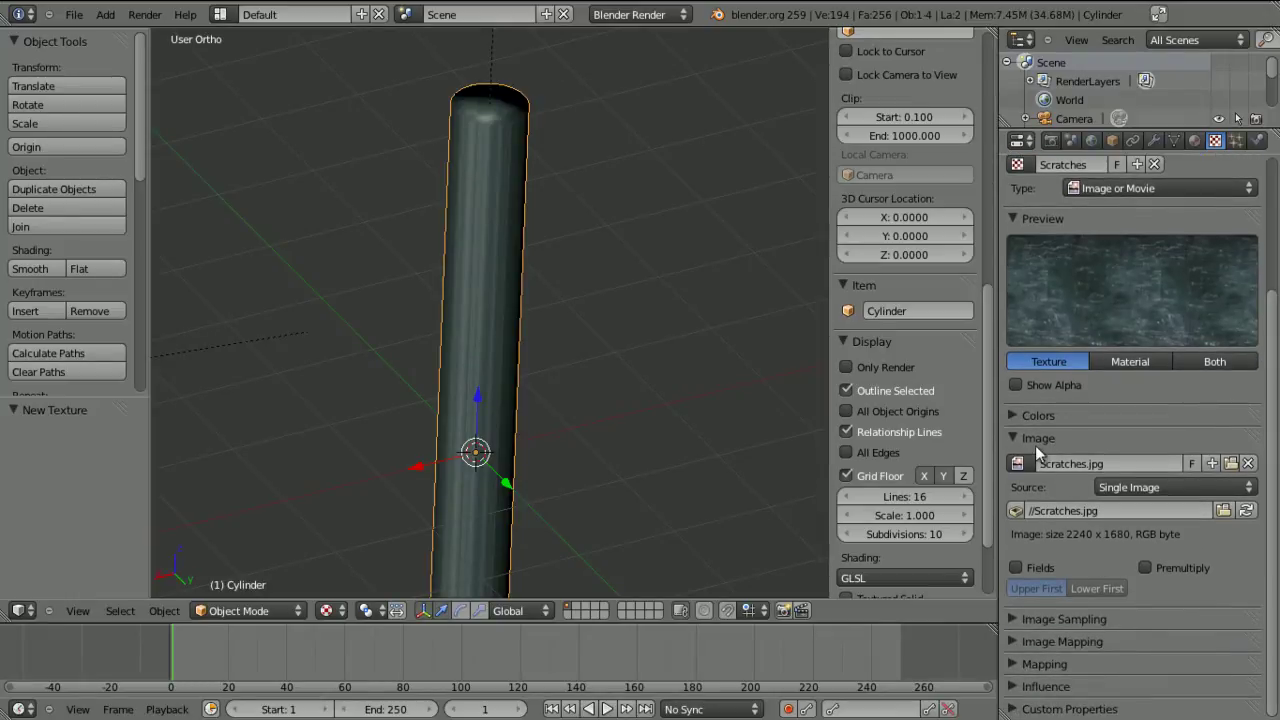
{"action": "left_click", "coordinate": [1012, 440]}
{"action": "left_click", "coordinate": [1014, 503]}
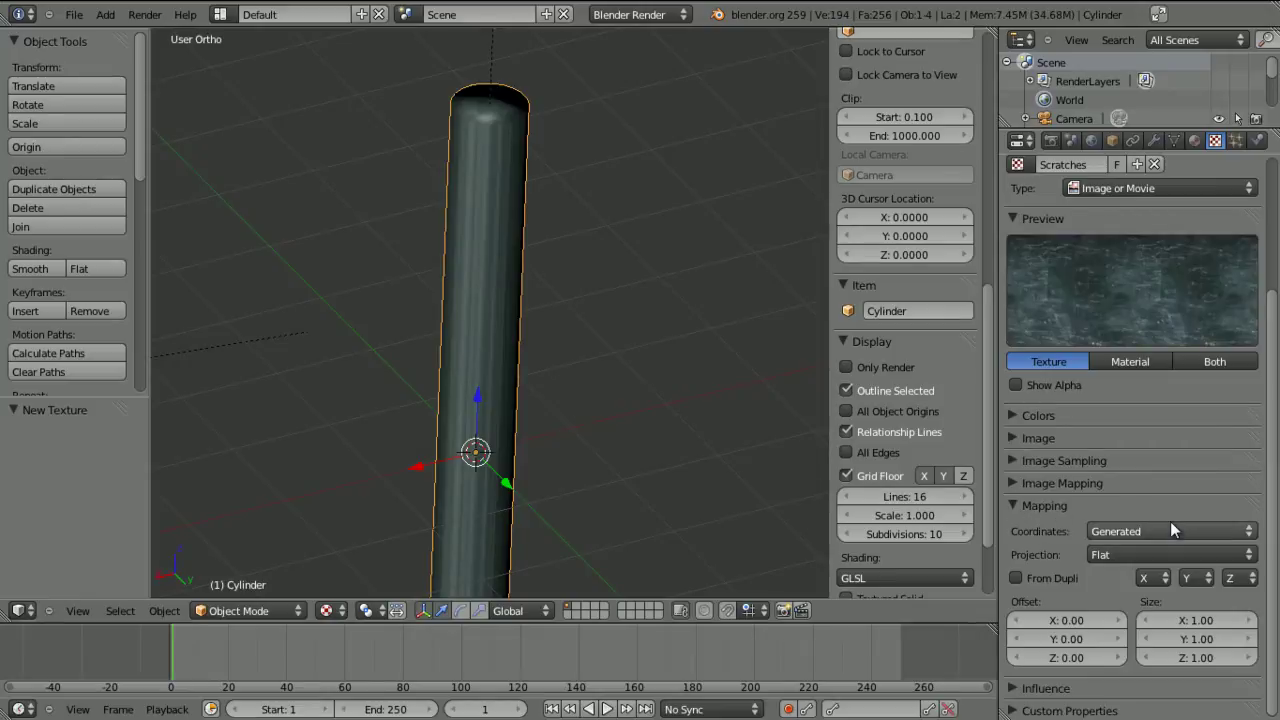
{"action": "left_click", "coordinate": [1170, 522]}
{"action": "left_click", "coordinate": [1139, 448]}
{"action": "left_click", "coordinate": [1116, 555]}
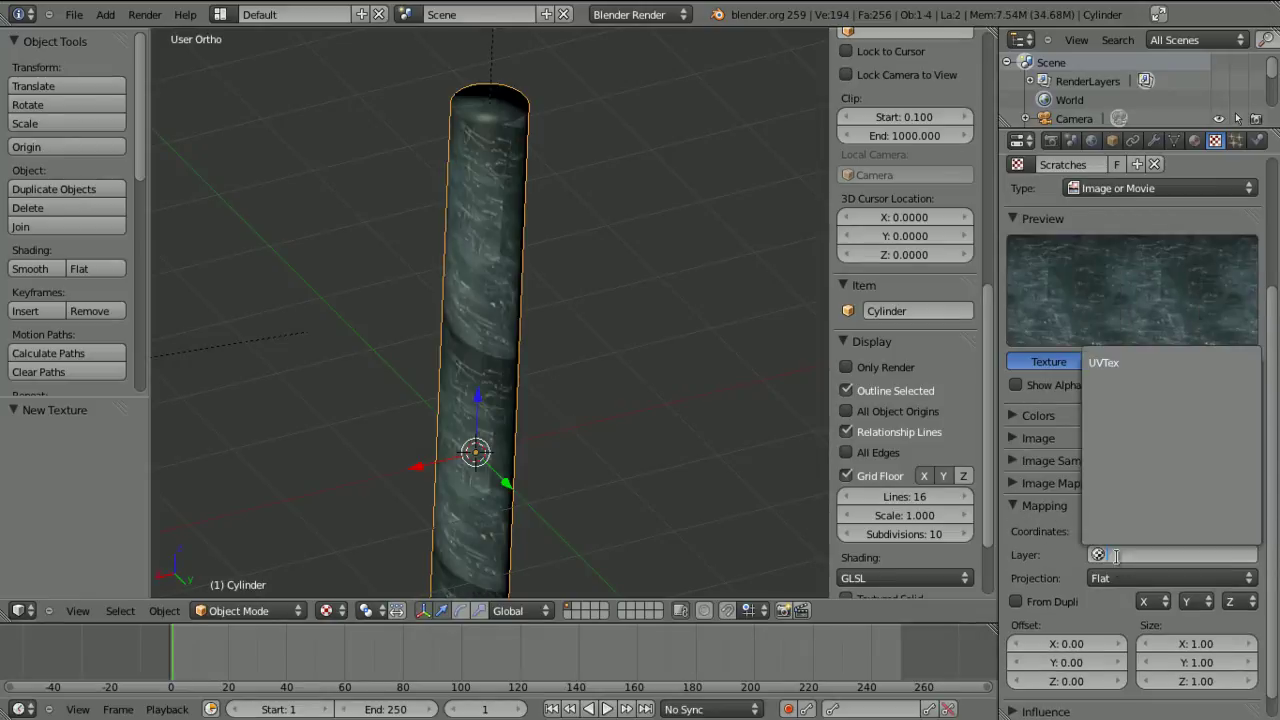
{"action": "left_click", "coordinate": [1126, 362]}
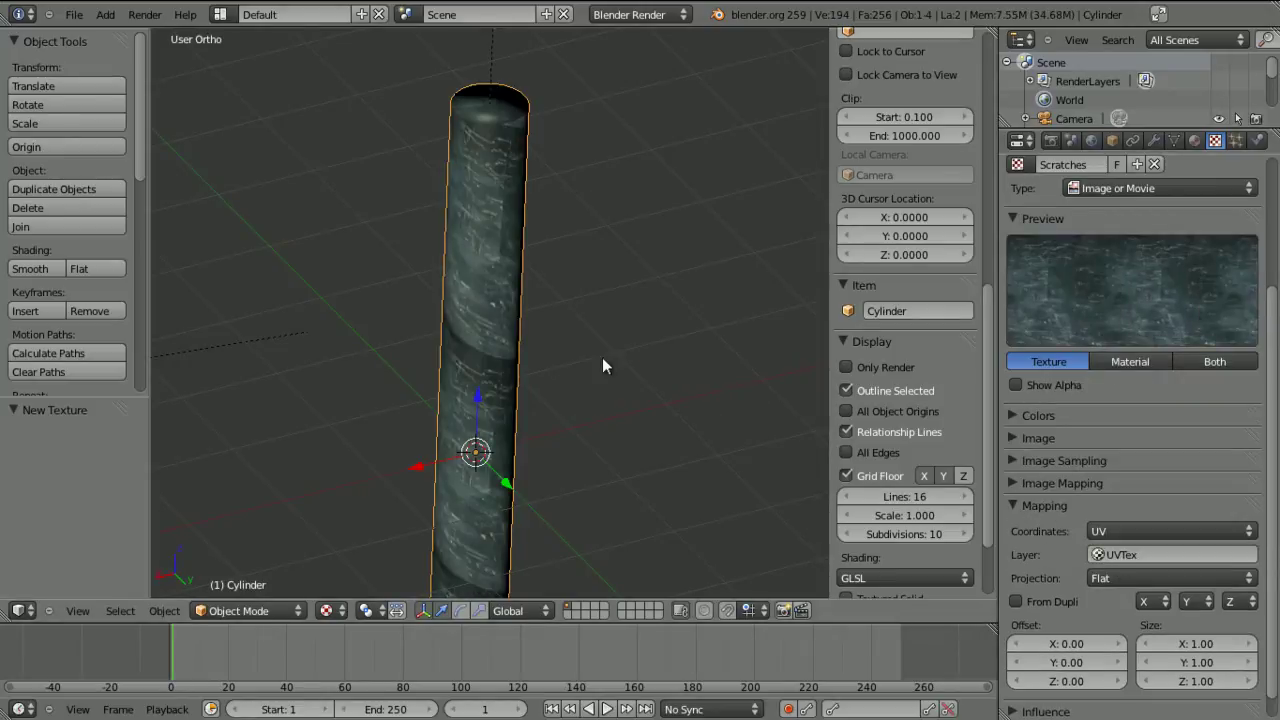
Examine how the Scratches texture wraps around the pole, both along its full length and in close-up.
{"action": "middle_click_drag", "start_coordinate": [530, 381], "coordinate": [510, 287]}
{"action": "middle_click_drag", "start_coordinate": [503, 402], "coordinate": [485, 232], "text": "ctrl"}
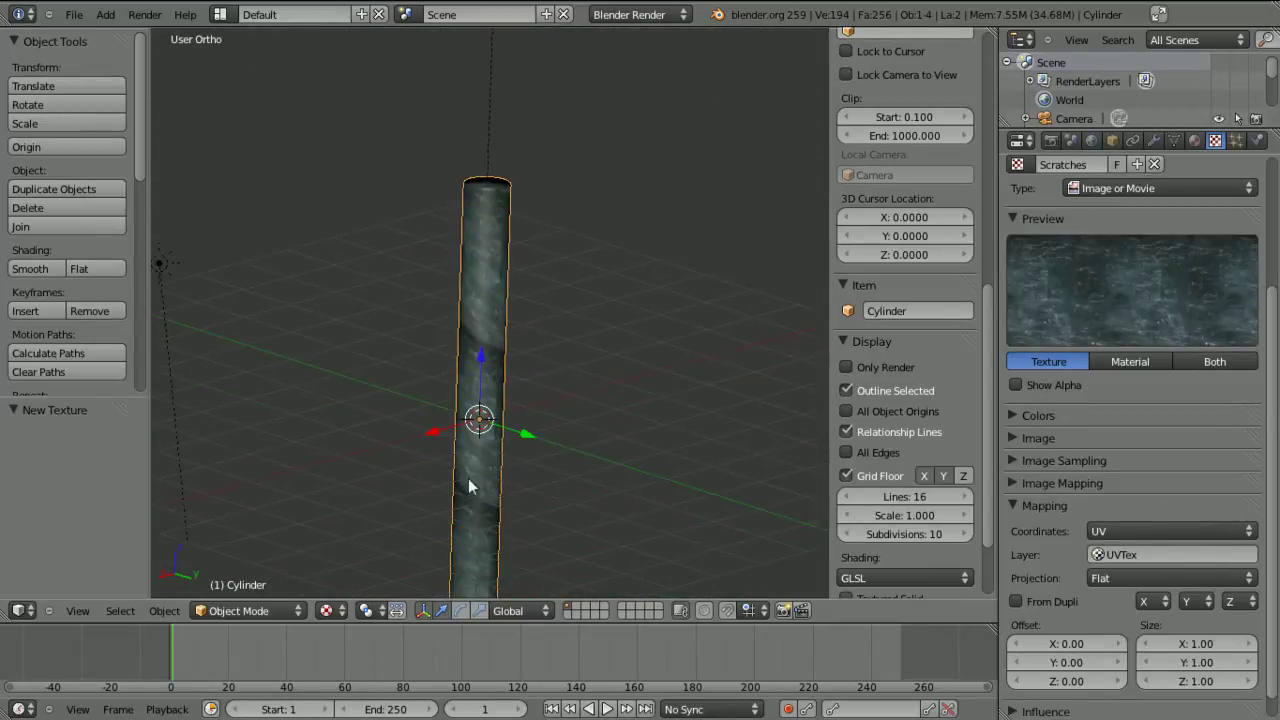
{"action": "middle_click_drag", "start_coordinate": [487, 360], "coordinate": [511, 216], "text": "ctrl"}
{"action": "middle_click_drag", "start_coordinate": [487, 323], "coordinate": [517, 402], "text": "ctrl"}
{"action": "left_click", "coordinate": [1012, 413]}
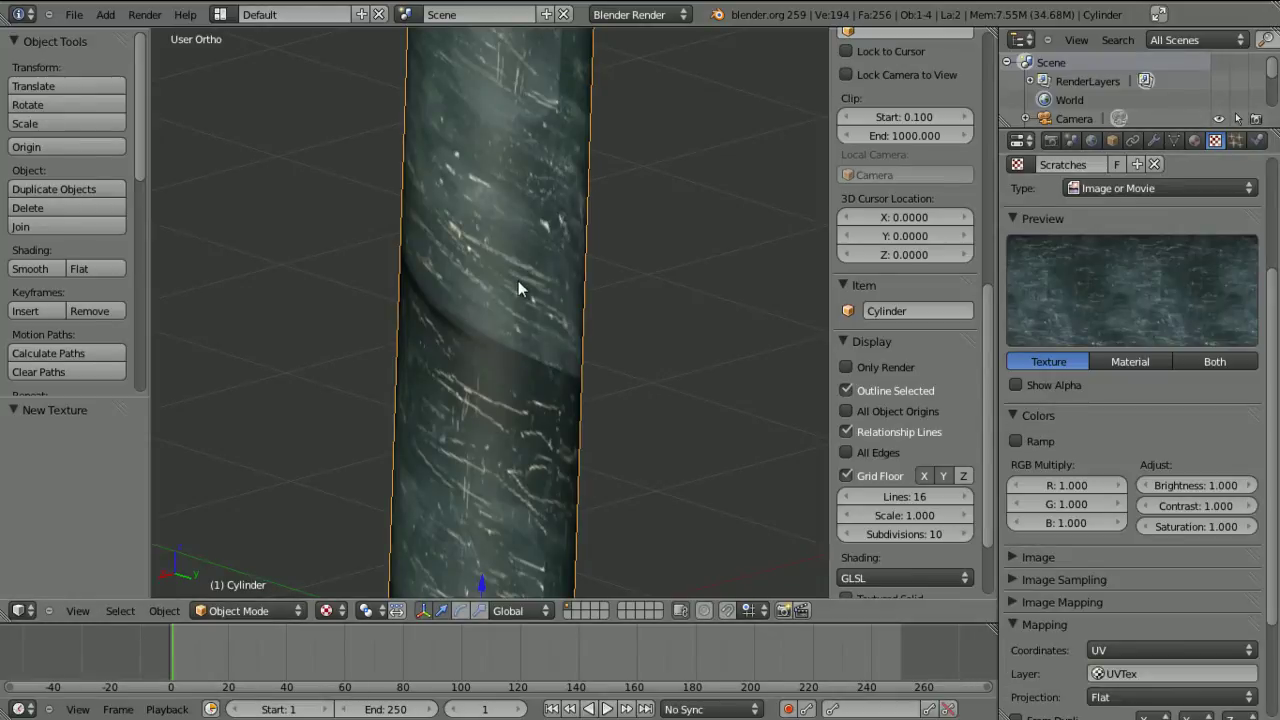
{"action": "middle_click_drag", "start_coordinate": [518, 280], "coordinate": [491, 222], "text": "shift"}
{"action": "middle_click_drag", "start_coordinate": [491, 222], "coordinate": [529, 158], "text": "shift"}
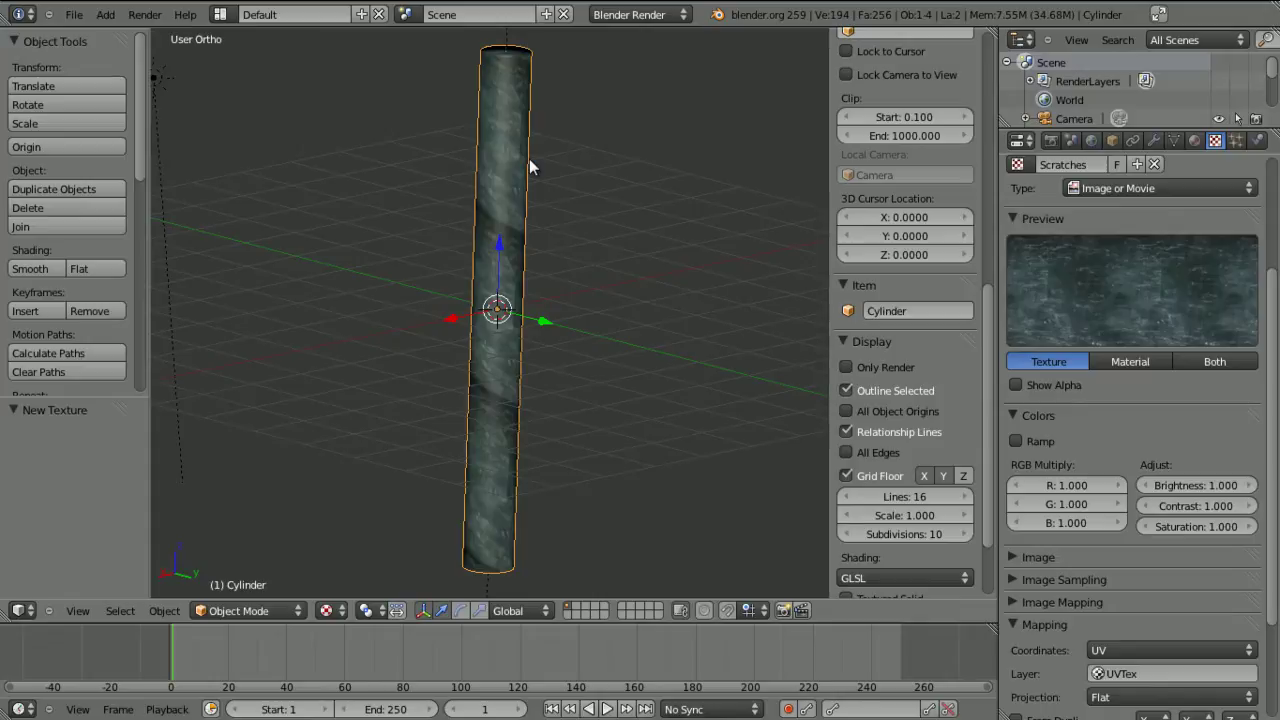
{"action": "middle_click_drag", "start_coordinate": [529, 158], "coordinate": [497, 265], "text": "ctrl"}
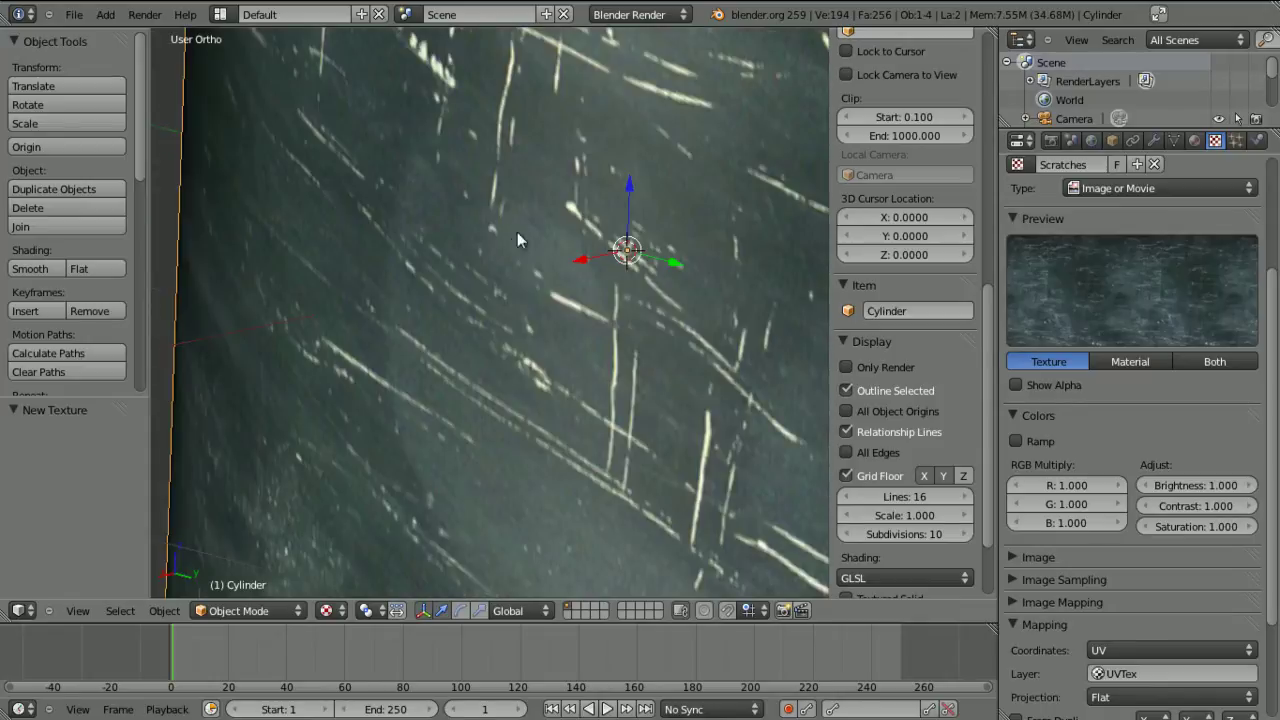
{"action": "scroll", "coordinate": [524, 220], "scroll_direction": "down", "scroll_amount": 5}
{"action": "scroll", "coordinate": [529, 221], "scroll_direction": "up", "scroll_amount": 5}
{"action": "middle_click_drag", "start_coordinate": [529, 221], "coordinate": [516, 231], "text": "shift"}
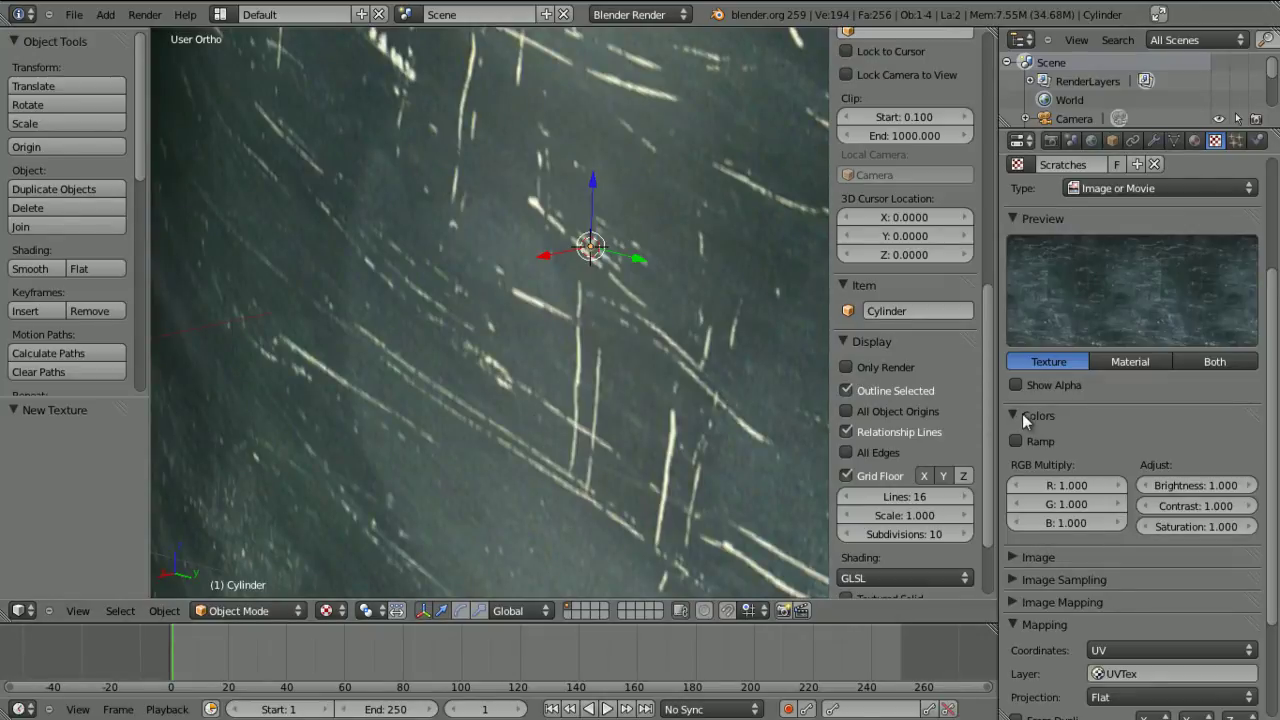
Adjust the Scratches texture's colors to a contrast of 5.000 and a brightness of 1.396.
{"action": "left_click_drag", "start_coordinate": [1197, 486], "coordinate": [1084, 499]}
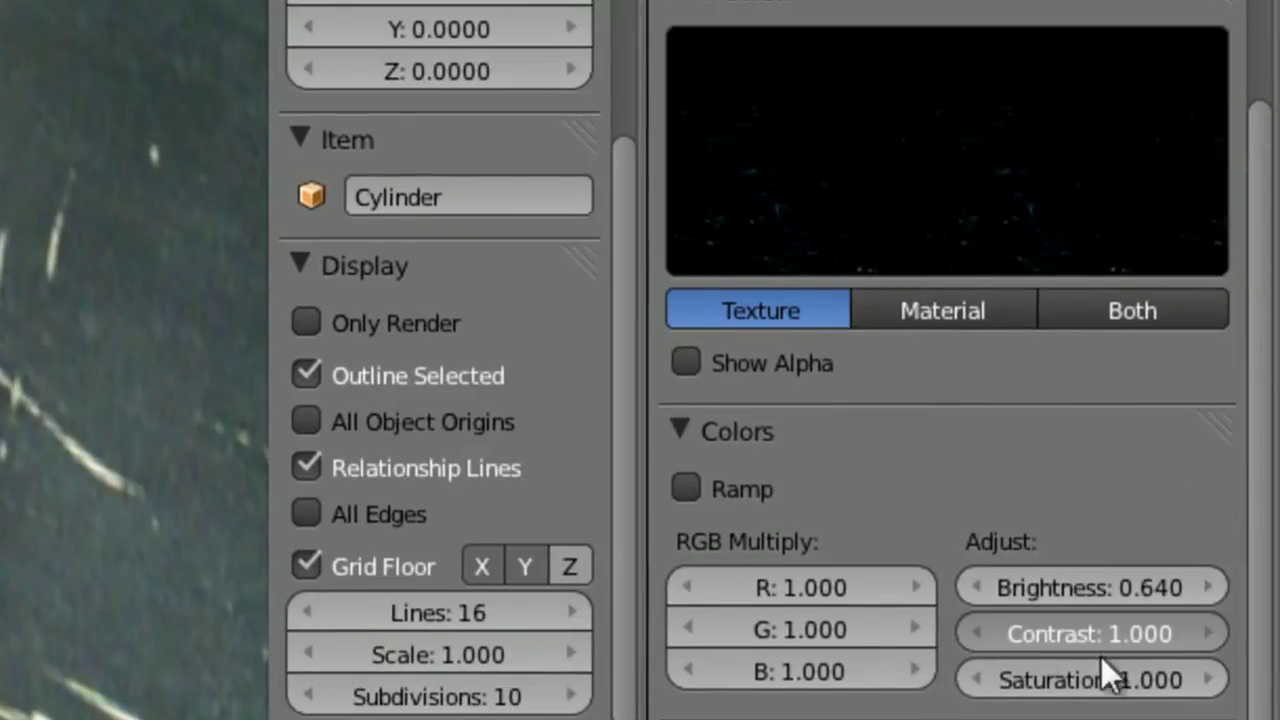
{"action": "left_click_drag", "start_coordinate": [1100, 645], "coordinate": [437, 496]}
{"action": "scroll", "coordinate": [134, 360], "scroll_direction": "down", "scroll_amount": 5}
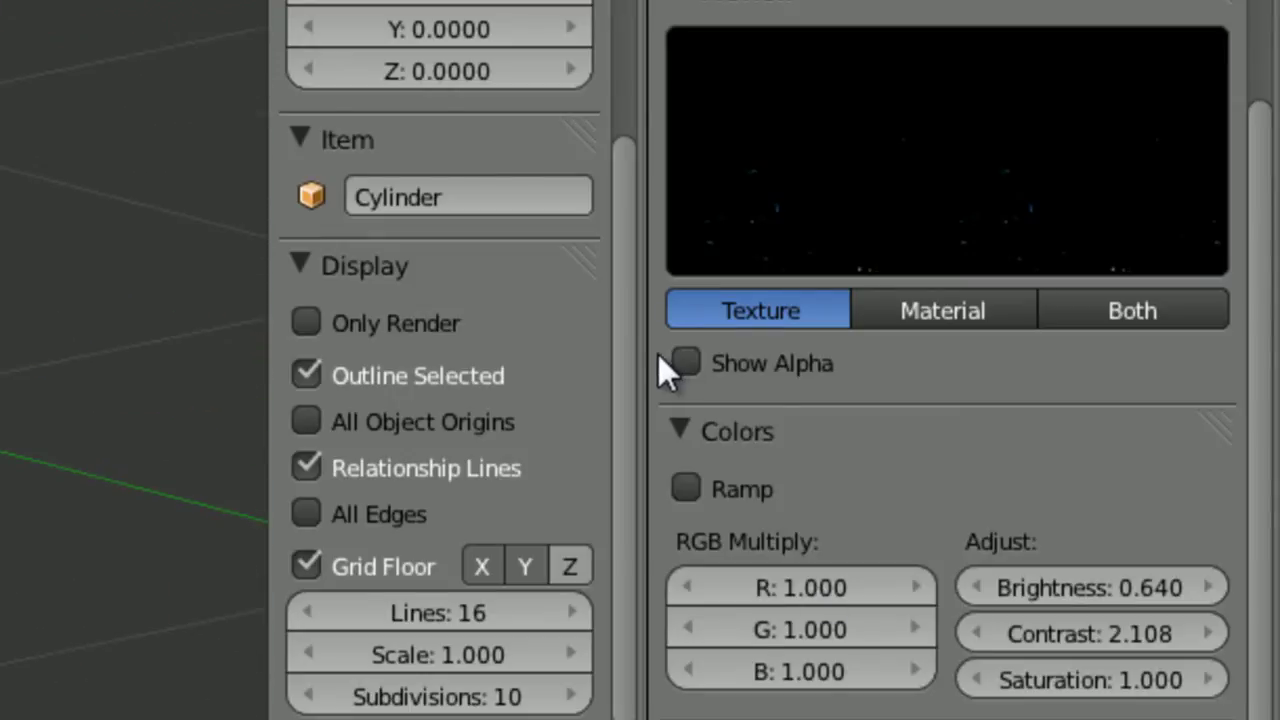
{"action": "left_click_drag", "start_coordinate": [651, 354], "coordinate": [446, 376]}
{"action": "left_click_drag", "start_coordinate": [948, 634], "coordinate": [1231, 610]}
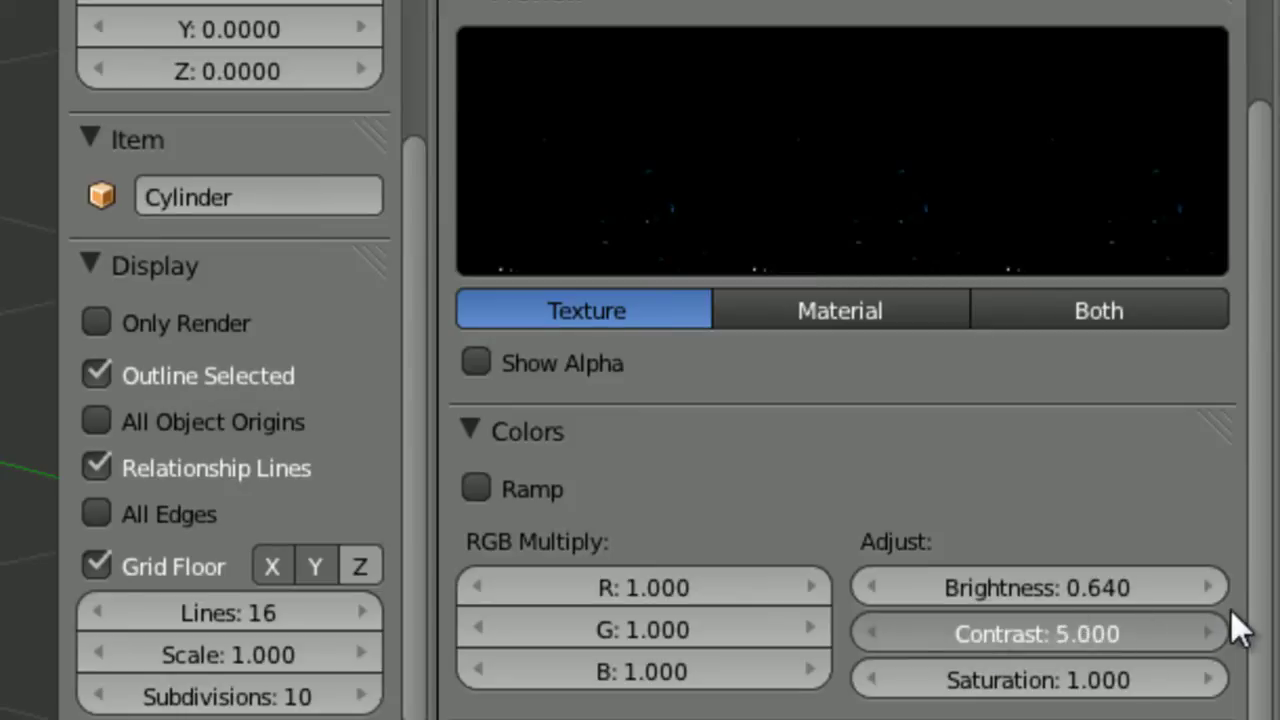
{"action": "mouse_move", "coordinate": [1033, 580]}
{"action": "left_mouse_down"}
{"action": "mouse_move", "coordinate": [1132, 572]}
{"action": "mouse_move", "coordinate": [979, 574]}
{"action": "mouse_move", "coordinate": [1145, 570]}
{"action": "mouse_move", "coordinate": [947, 591]}
{"action": "mouse_move", "coordinate": [1038, 592]}
{"action": "mouse_move", "coordinate": [1031, 584]}
{"action": "left_mouse_up"}
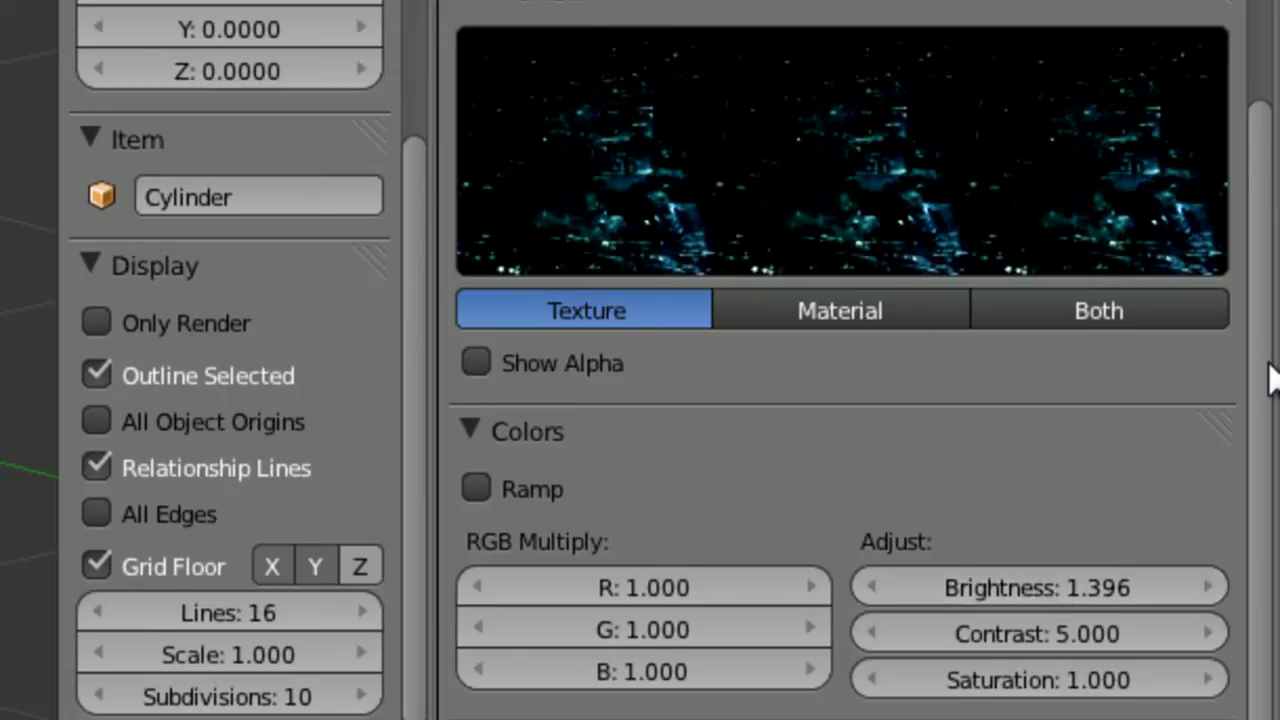
Switch off the Scratches texture's diffuse Color influence and enable its Normal influence under Geometry.
{"action": "scroll", "coordinate": [498, 225], "scroll_direction": "down", "scroll_amount": 2}
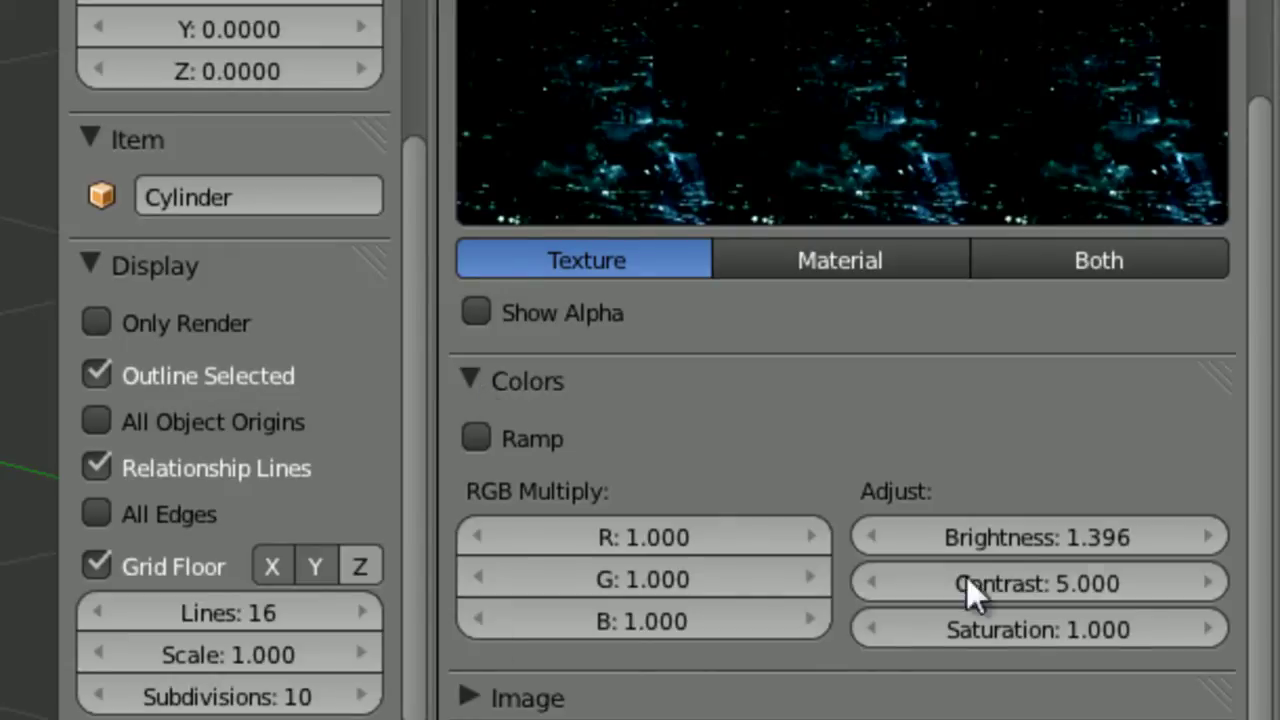
{"action": "scroll", "coordinate": [966, 576], "scroll_direction": "down", "scroll_amount": 12}
{"action": "scroll", "coordinate": [1233, 383], "scroll_direction": "up", "scroll_amount": 15}
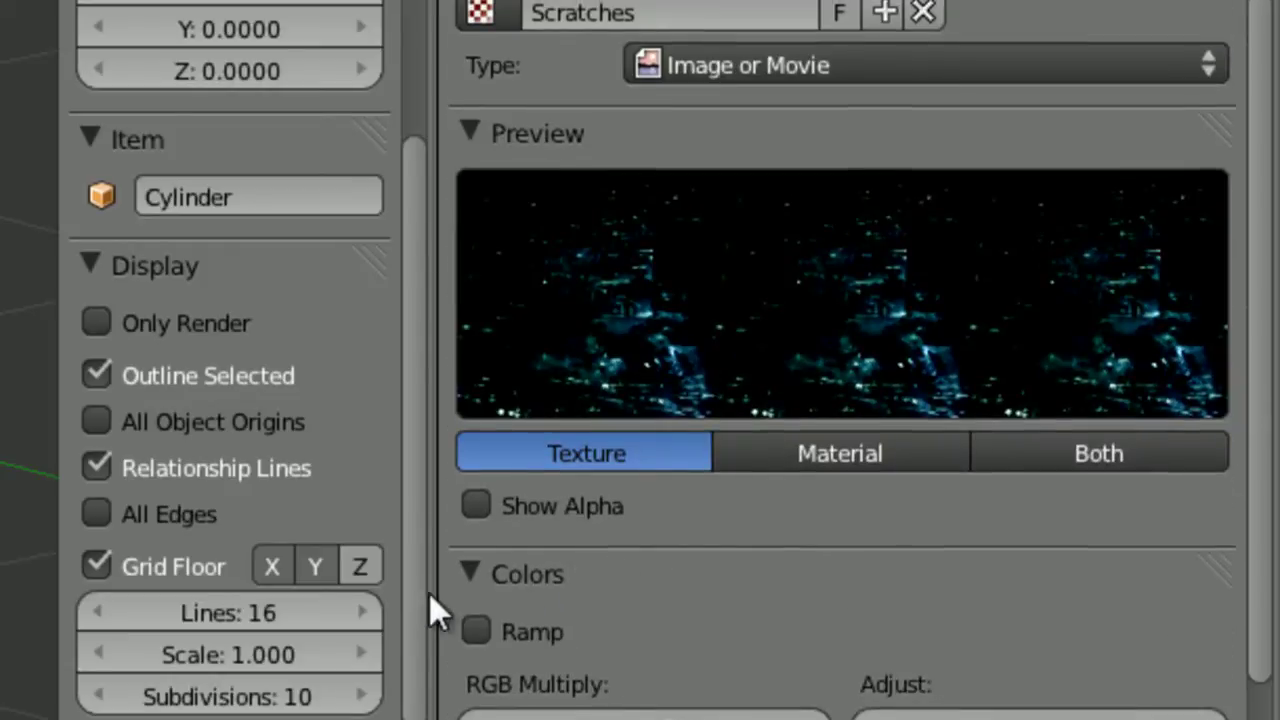
{"action": "left_click_drag", "start_coordinate": [432, 593], "coordinate": [686, 622]}
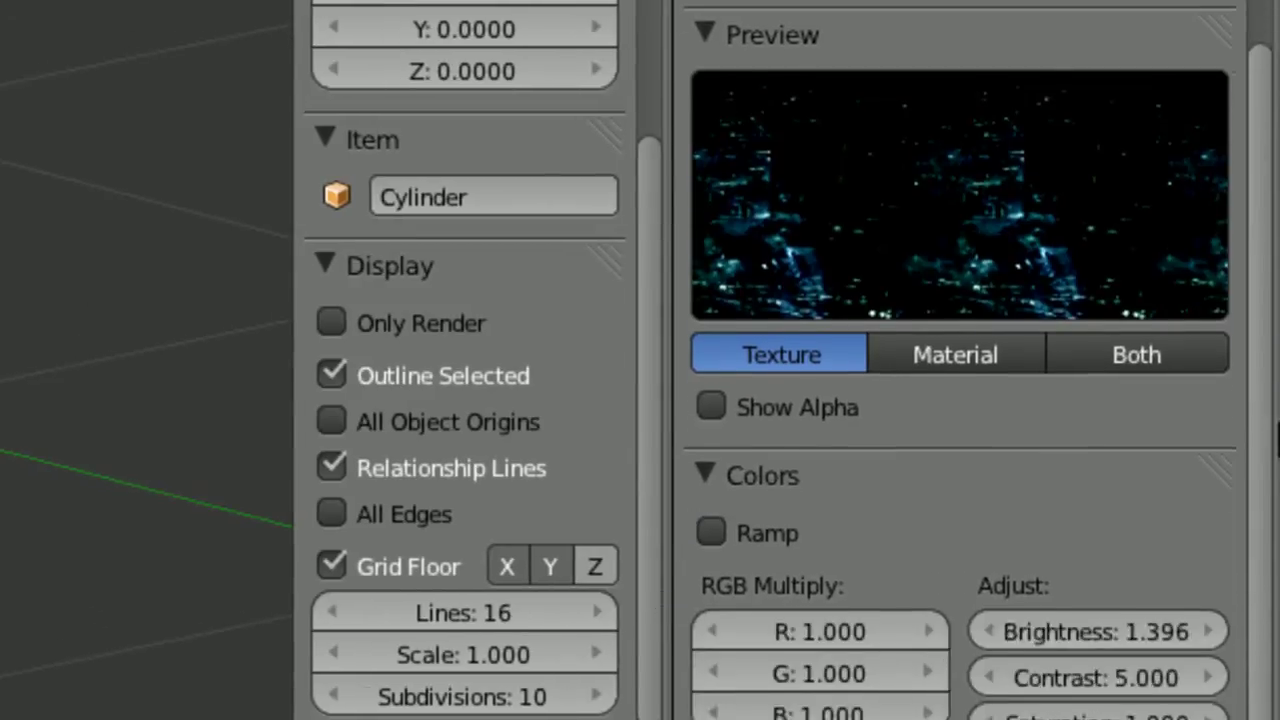
{"action": "scroll", "coordinate": [960, 400], "scroll_direction": "down", "scroll_amount": 9}
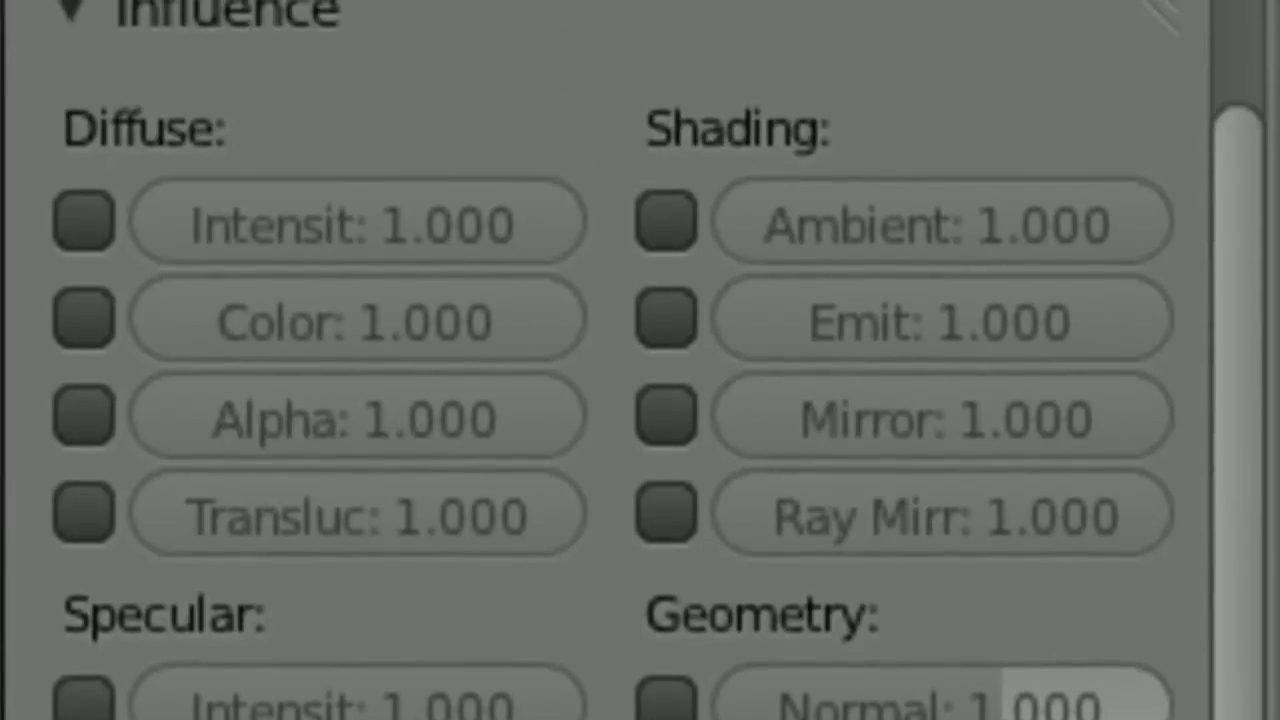
{"action": "scroll", "coordinate": [800, 558], "scroll_direction": "up", "scroll_amount": 10}
{"action": "scroll", "coordinate": [800, 558], "scroll_direction": "down", "scroll_amount": 5}
{"action": "scroll", "coordinate": [1137, 651], "scroll_direction": "down", "scroll_amount": 10}
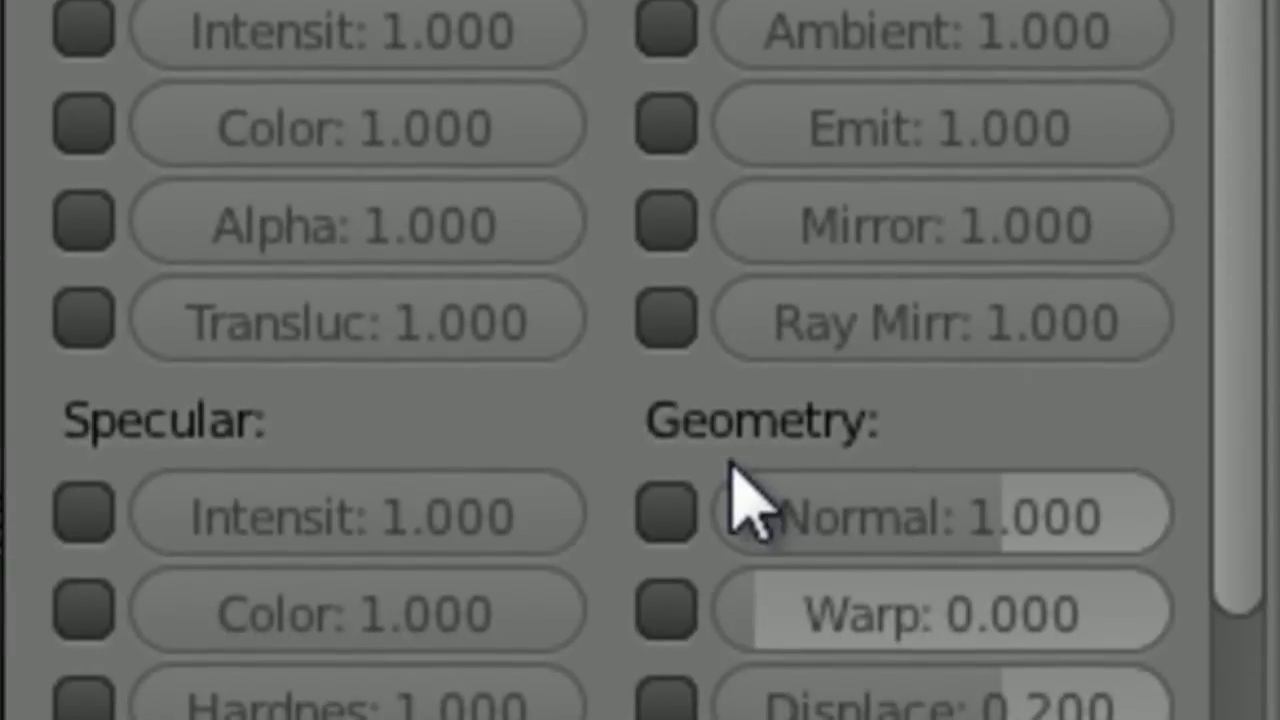
{"action": "left_click", "coordinate": [666, 512]}
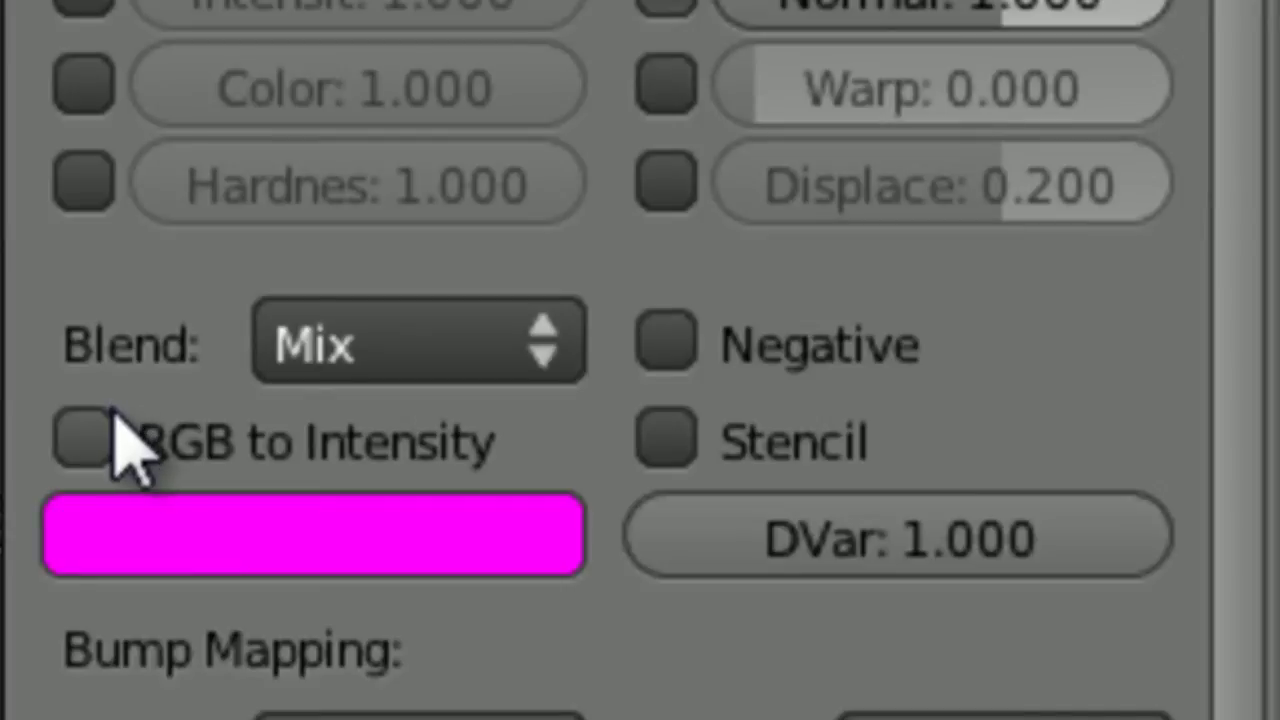
{"action": "left_click", "coordinate": [122, 440]}
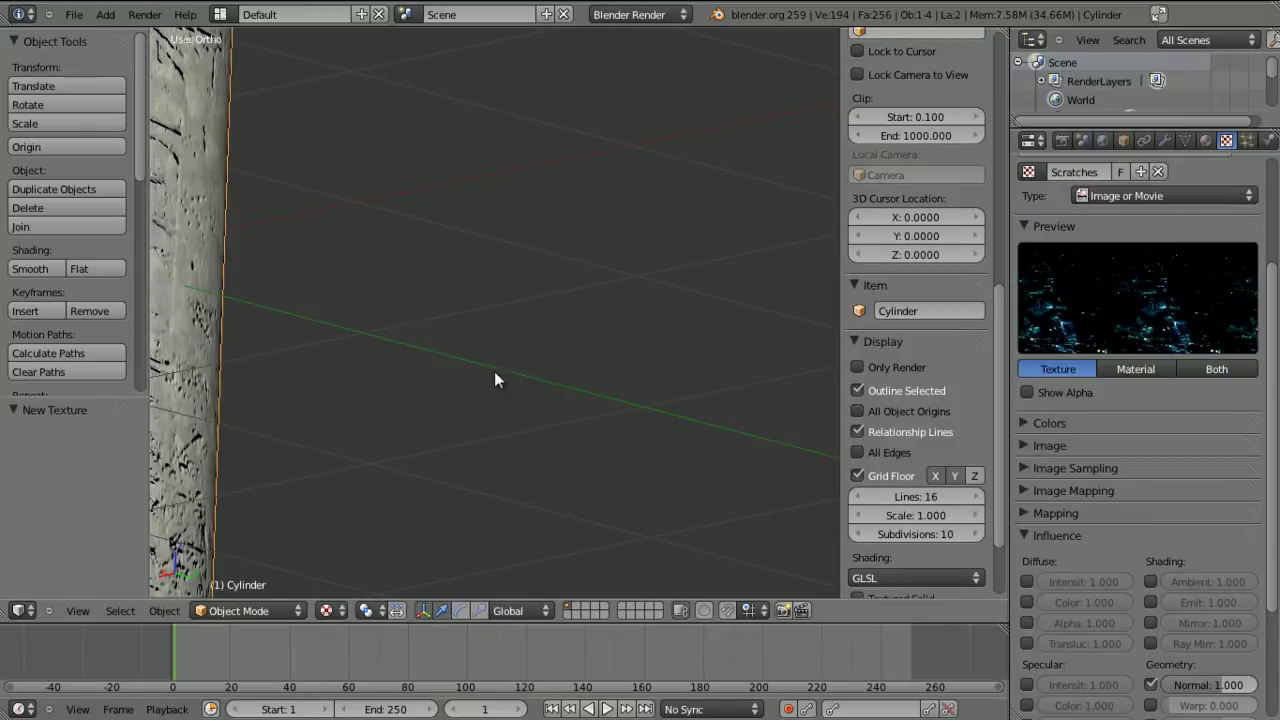
Examine the bump effect of the scratches on the whole pole and close to its surface.
{"action": "middle_click_drag", "start_coordinate": [371, 388], "coordinate": [498, 351], "text": "shift"}
{"action": "scroll", "coordinate": [498, 351], "scroll_direction": "down", "scroll_amount": 4}
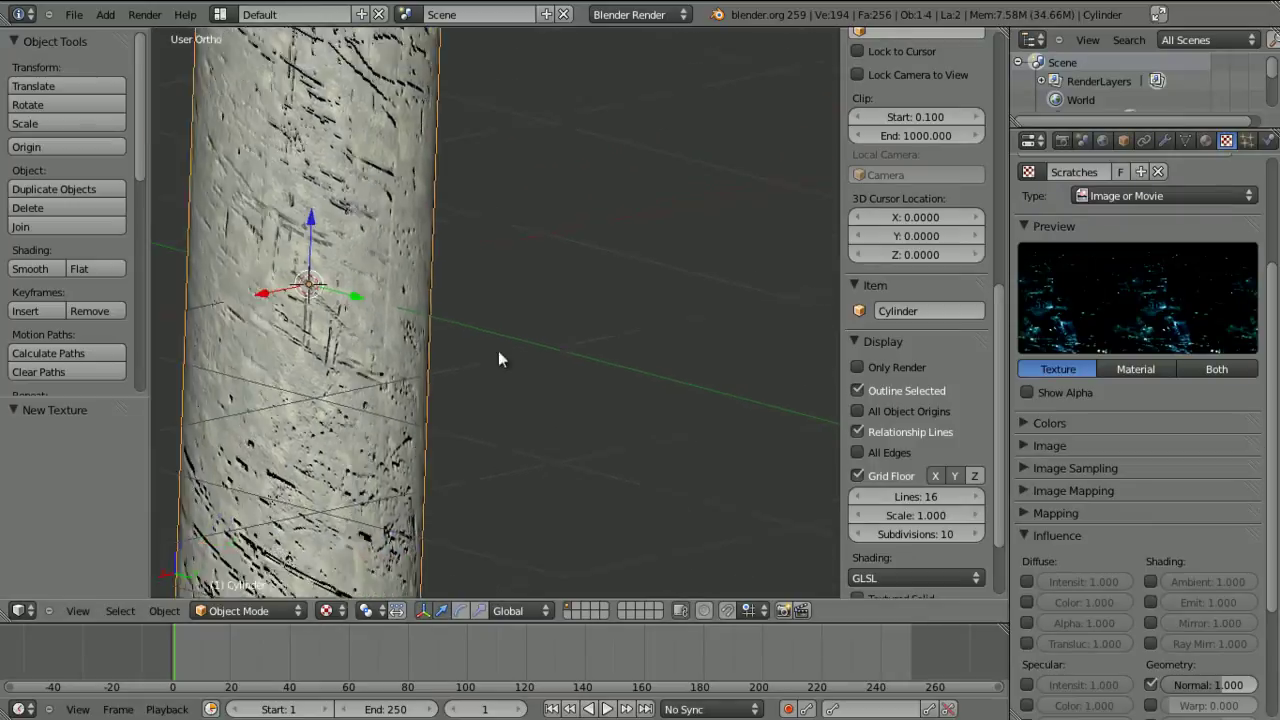
{"action": "scroll", "coordinate": [462, 272], "scroll_direction": "down", "scroll_amount": 2}
{"action": "scroll", "coordinate": [476, 242], "scroll_direction": "down", "scroll_amount": 4}
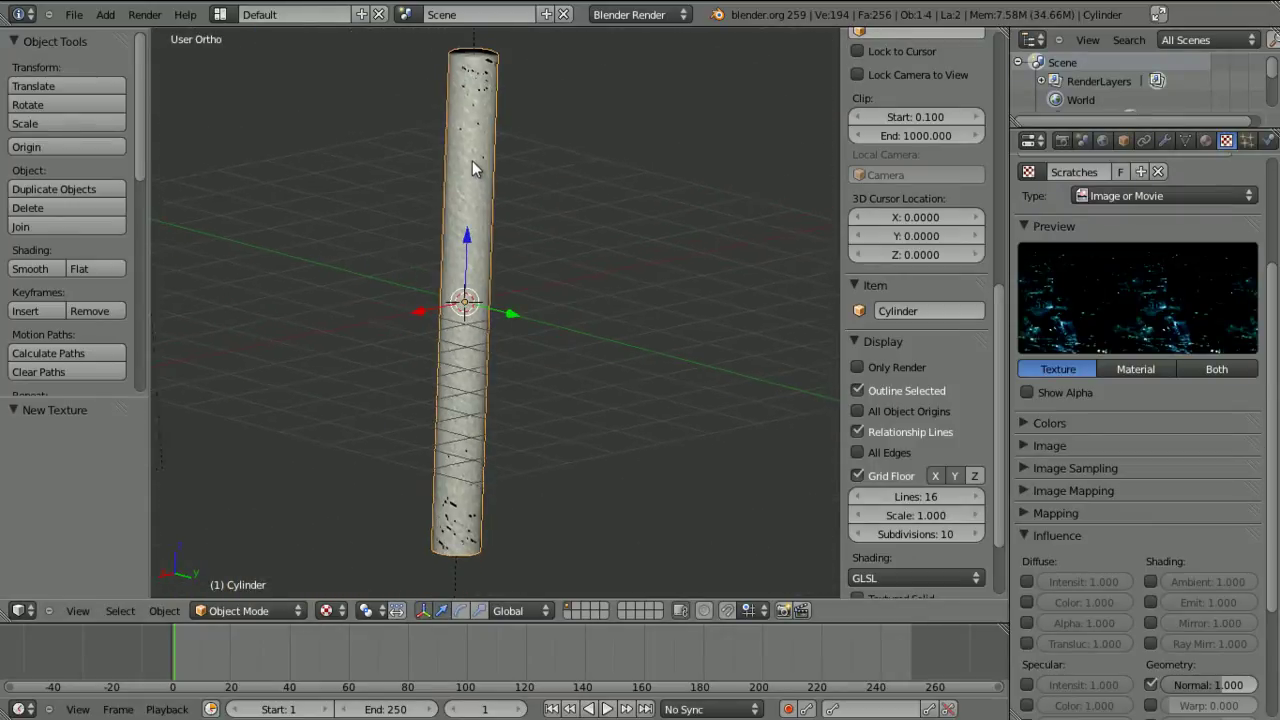
{"action": "scroll", "coordinate": [472, 160], "scroll_direction": "up", "scroll_amount": 4}
{"action": "scroll", "coordinate": [465, 247], "scroll_direction": "up", "scroll_amount": 8}
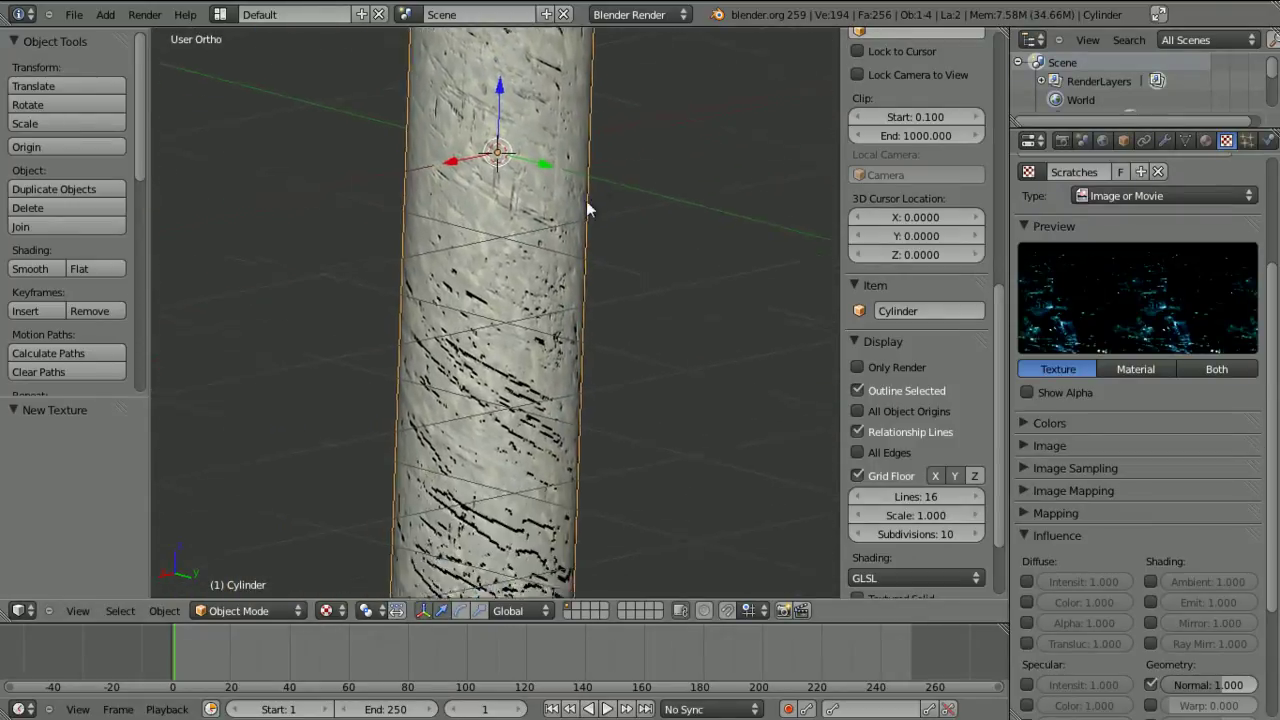
{"action": "scroll", "coordinate": [638, 290], "scroll_direction": "up", "scroll_amount": 4}
{"action": "scroll", "coordinate": [634, 300], "scroll_direction": "down", "scroll_amount": 5}
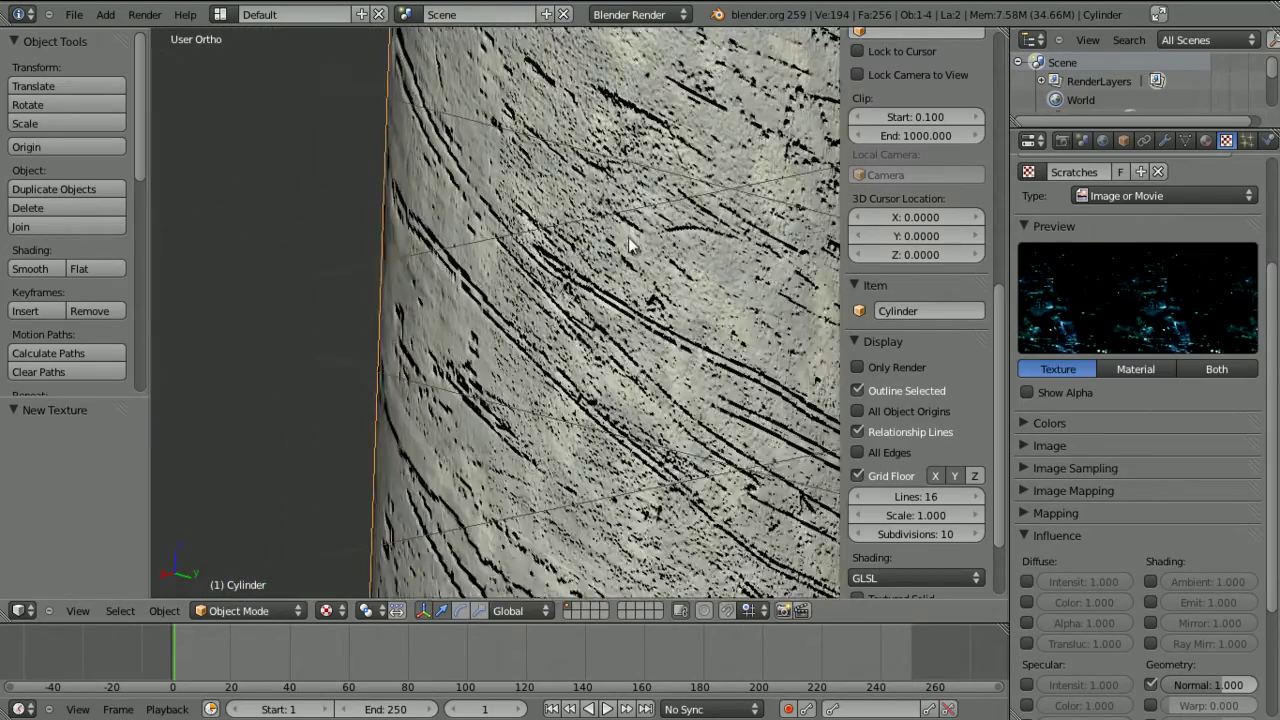
{"action": "mouse_move", "coordinate": [629, 245]}
{"action": "middle_mouse_down"}
{"action": "mouse_move", "coordinate": [486, 326]}
{"action": "mouse_move", "coordinate": [597, 249]}
{"action": "mouse_move", "coordinate": [338, 386]}
{"action": "mouse_move", "coordinate": [314, 412]}
{"action": "middle_mouse_up"}
{"action": "scroll", "coordinate": [454, 338], "scroll_direction": "up", "scroll_amount": 2}
{"action": "middle_click_drag", "start_coordinate": [454, 338], "coordinate": [621, 304]}
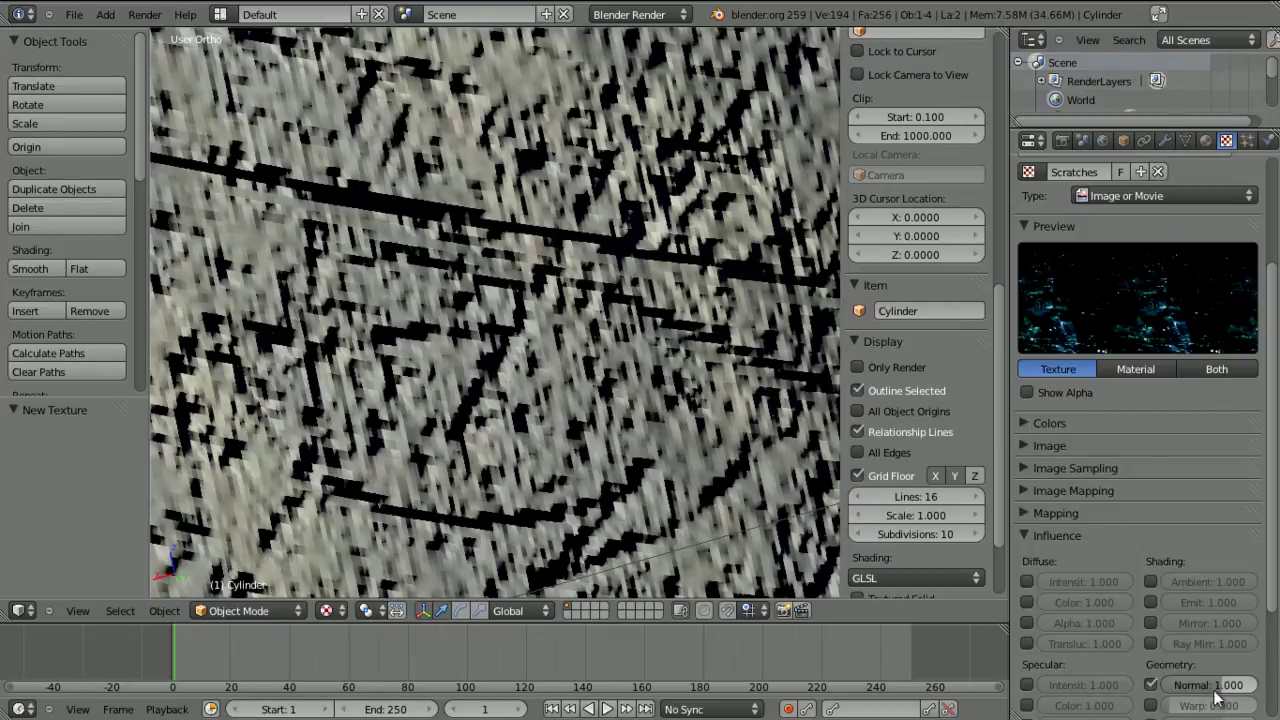
Set the Scratches texture's Normal influence to 0.100 and check the softened bumps on the pole.
{"action": "left_click_drag", "start_coordinate": [1215, 690], "coordinate": [1203, 690]}
{"action": "left_click_drag", "start_coordinate": [1203, 688], "coordinate": [1206, 688], "text": "ctrl"}
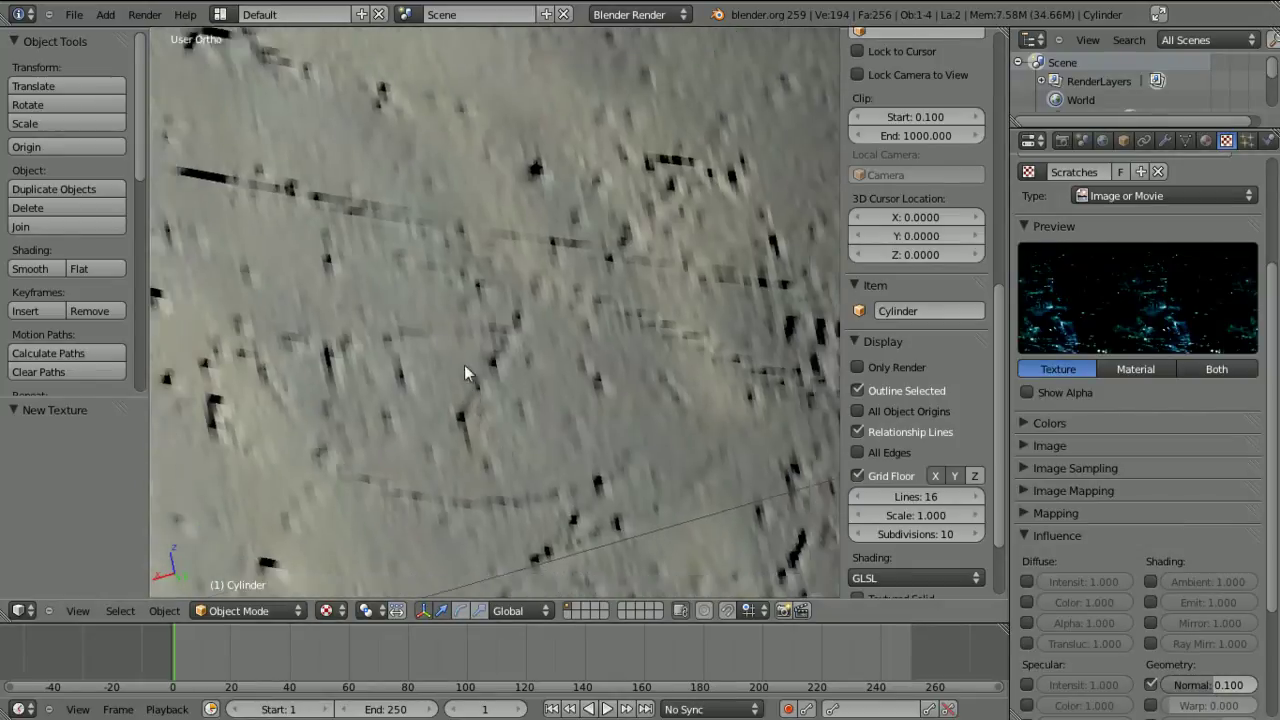
{"action": "scroll", "coordinate": [464, 365], "scroll_direction": "down", "scroll_amount": 5}
{"action": "middle_click_drag", "start_coordinate": [453, 163], "coordinate": [491, 169]}
{"action": "scroll", "coordinate": [491, 169], "scroll_direction": "down", "scroll_amount": 2}
{"action": "scroll", "coordinate": [491, 160], "scroll_direction": "down", "scroll_amount": 6}
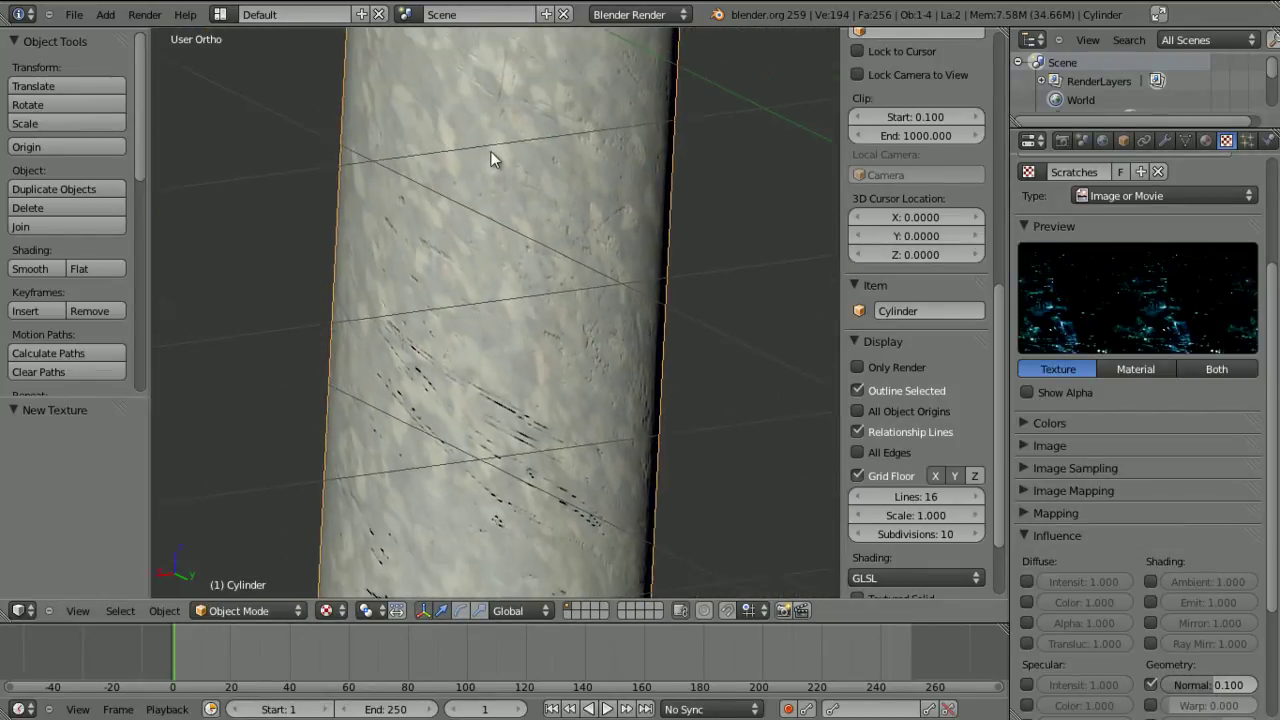
Inspect the individual scratch lines up close and compare them with the look of the entire pole.
{"action": "scroll", "coordinate": [491, 189], "scroll_direction": "up", "scroll_amount": 8}
{"action": "middle_click_drag", "start_coordinate": [489, 237], "coordinate": [615, 133], "text": "shift"}
{"action": "scroll", "coordinate": [615, 132], "scroll_direction": "down", "scroll_amount": 8}
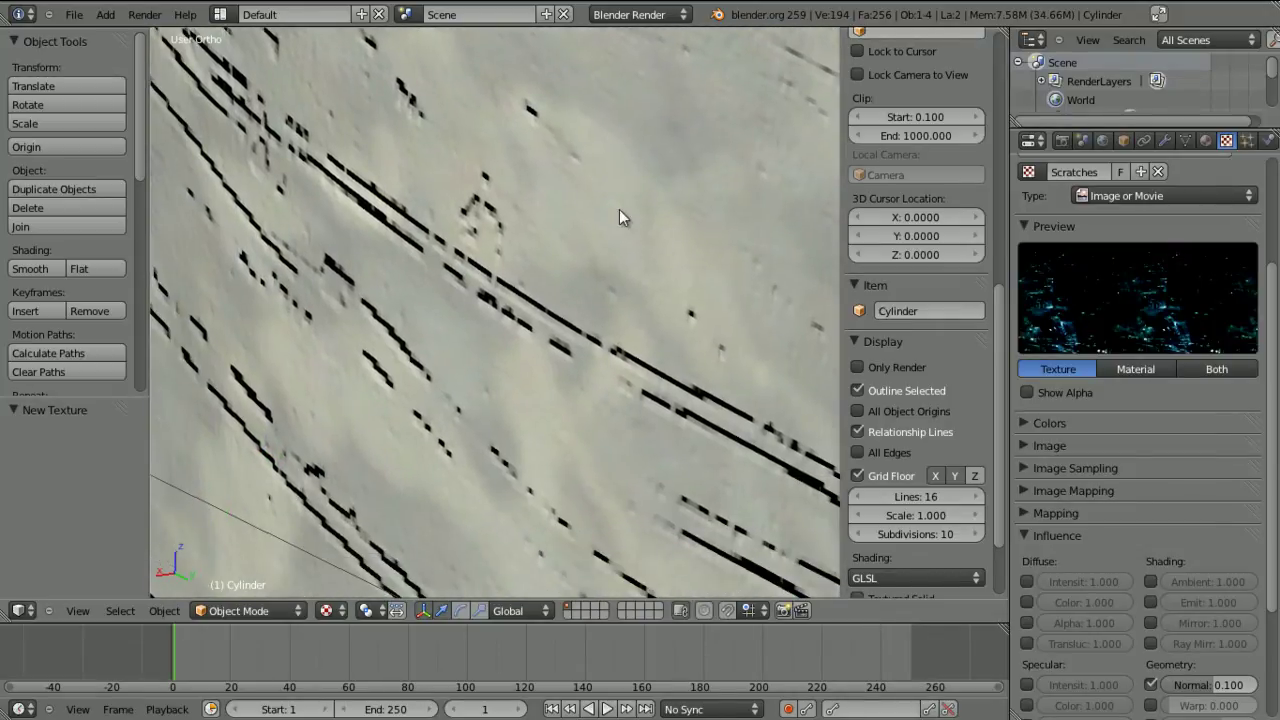
{"action": "scroll", "coordinate": [533, 178], "scroll_direction": "down", "scroll_amount": 4}
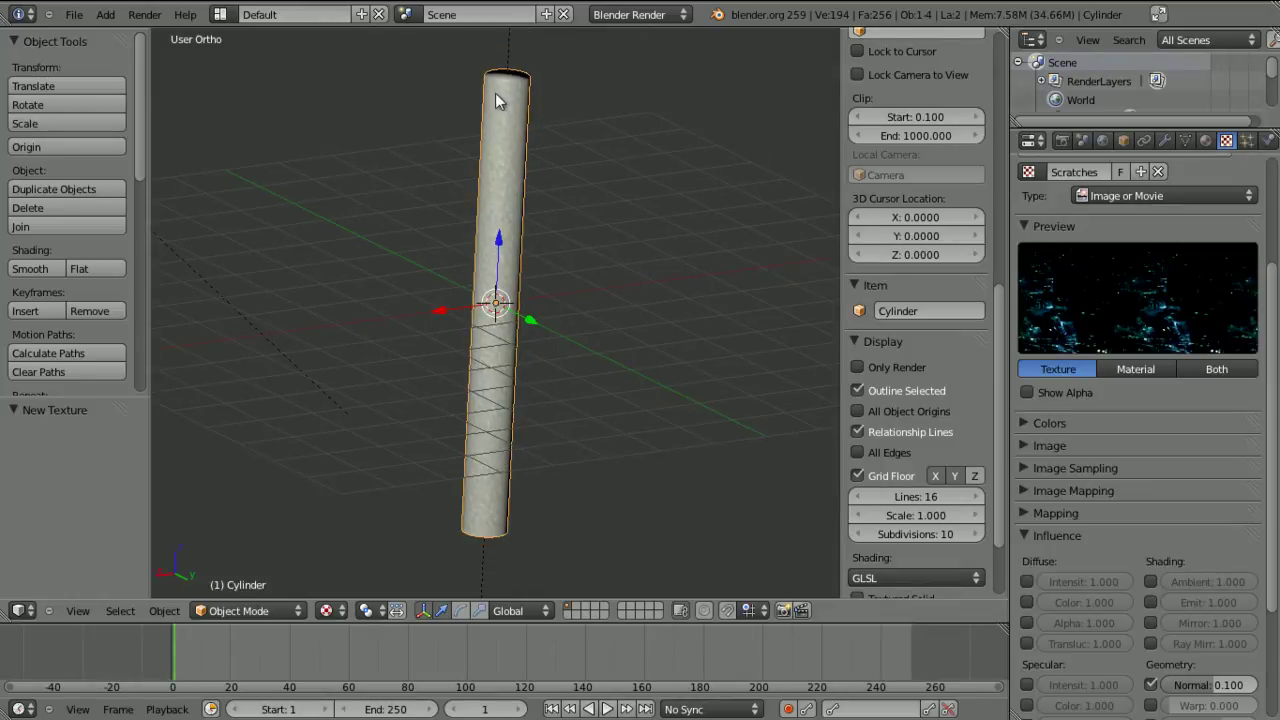
{"action": "scroll", "coordinate": [517, 180], "scroll_direction": "up", "scroll_amount": 2}
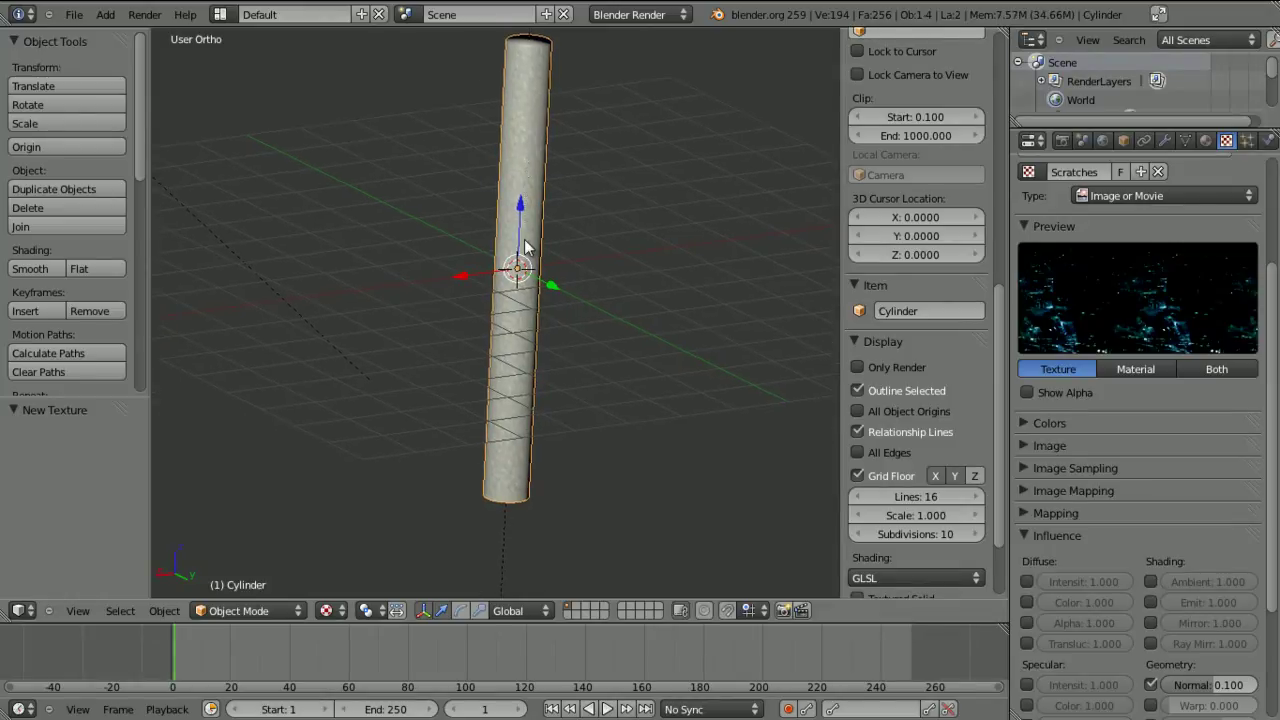
{"action": "scroll", "coordinate": [526, 290], "scroll_direction": "up", "scroll_amount": 4}
{"action": "scroll", "coordinate": [525, 339], "scroll_direction": "up", "scroll_amount": 8}
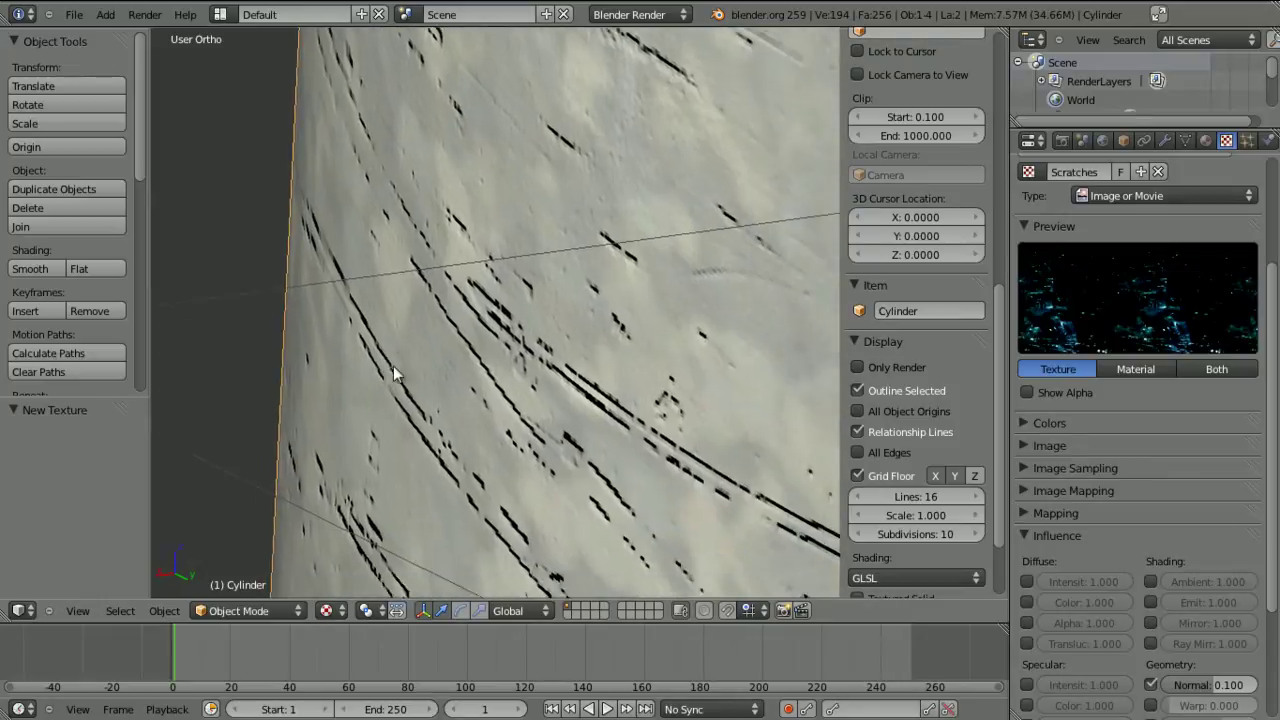
{"action": "scroll", "coordinate": [445, 320], "scroll_direction": "up", "scroll_amount": 5}
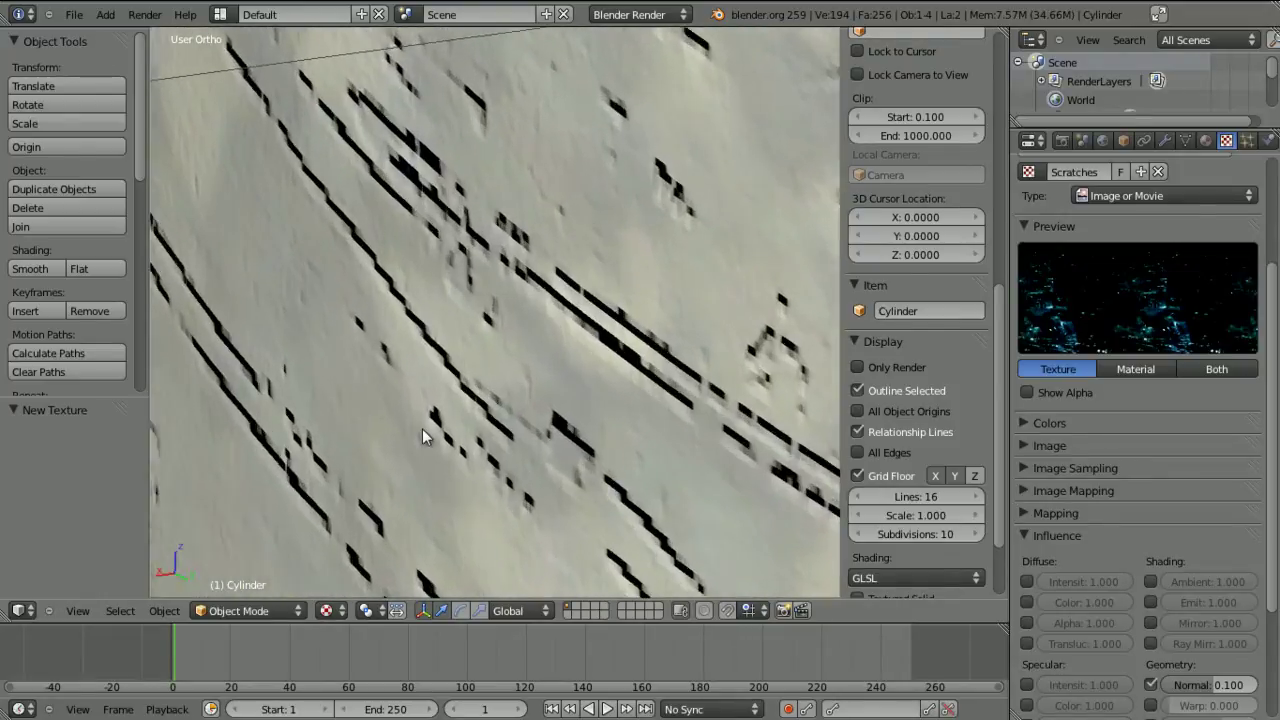
Try a Normal influence of -0.100 on the Scratches texture and set it back to 0.100.
{"action": "mouse_move", "coordinate": [1211, 685]}
{"action": "left_mouse_down"}
{"action": "mouse_move", "coordinate": [1228, 689]}
{"action": "mouse_move", "coordinate": [1208, 691]}
{"action": "left_mouse_up"}
{"action": "middle_click_drag", "start_coordinate": [534, 393], "coordinate": [534, 511], "text": "ctrl"}
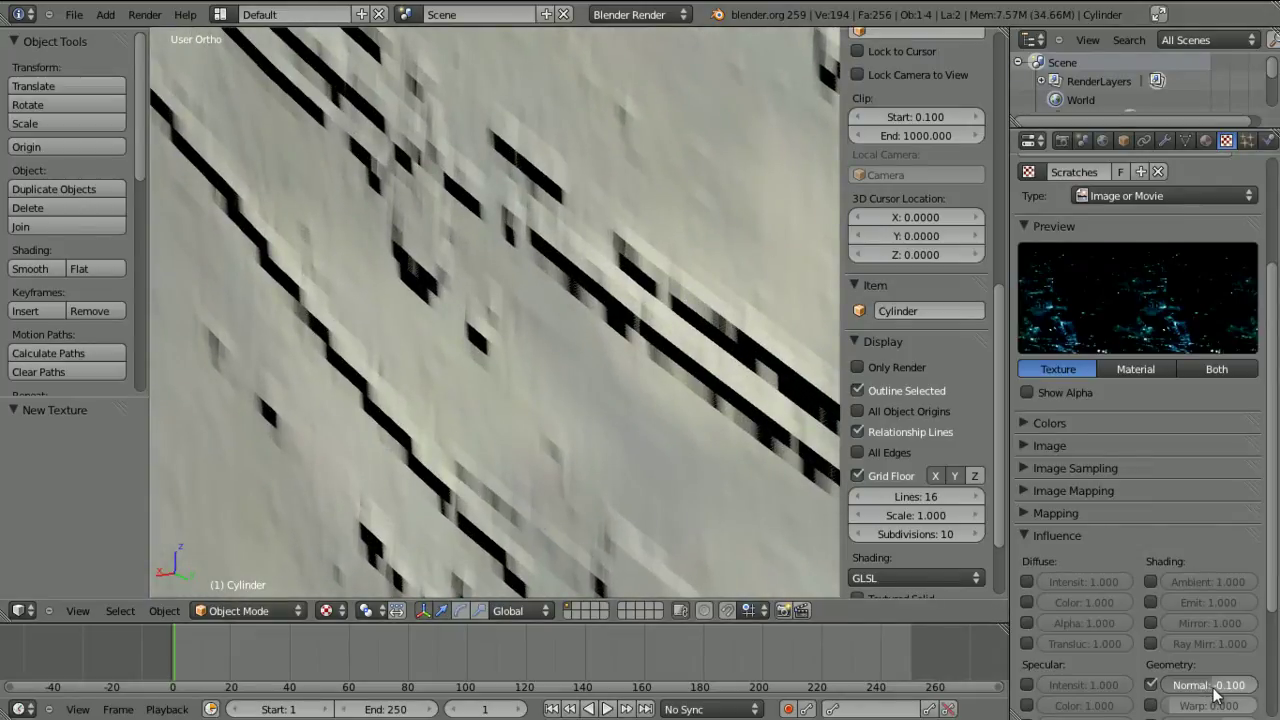
{"action": "left_click_drag", "start_coordinate": [1213, 689], "coordinate": [1214, 688]}
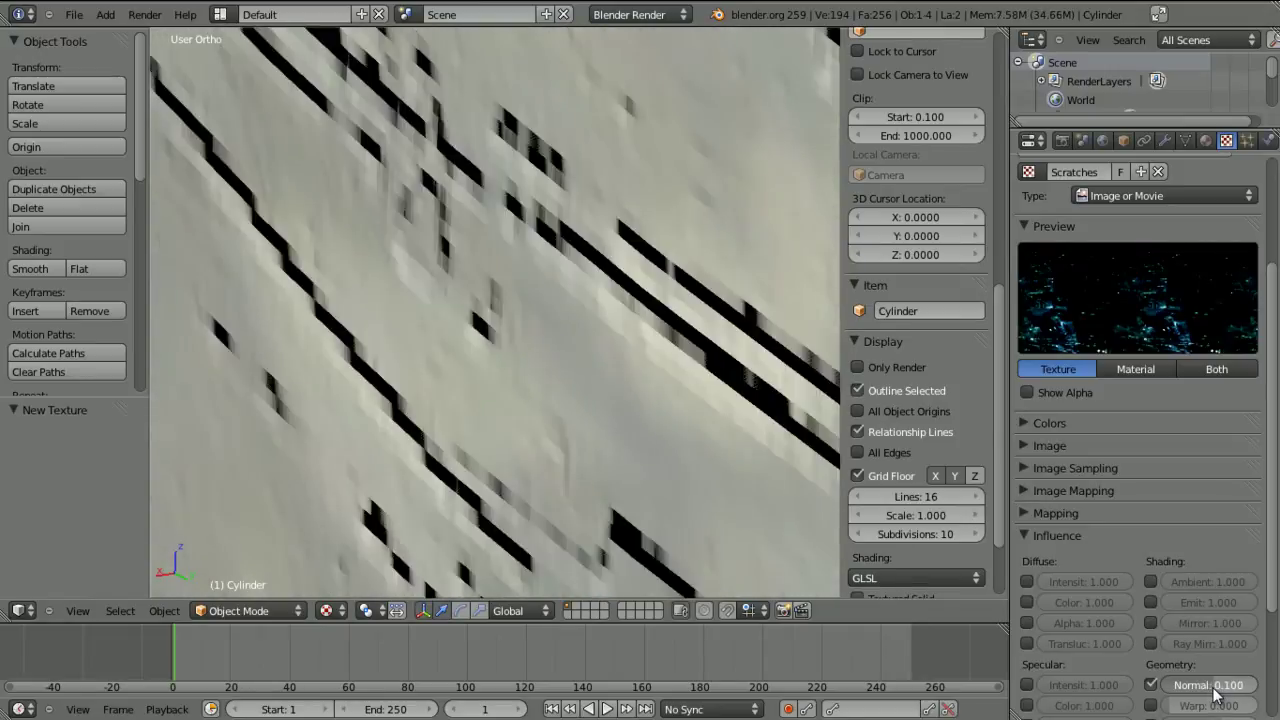
{"action": "middle_click_drag", "start_coordinate": [688, 420], "coordinate": [620, 213], "text": "ctrl"}
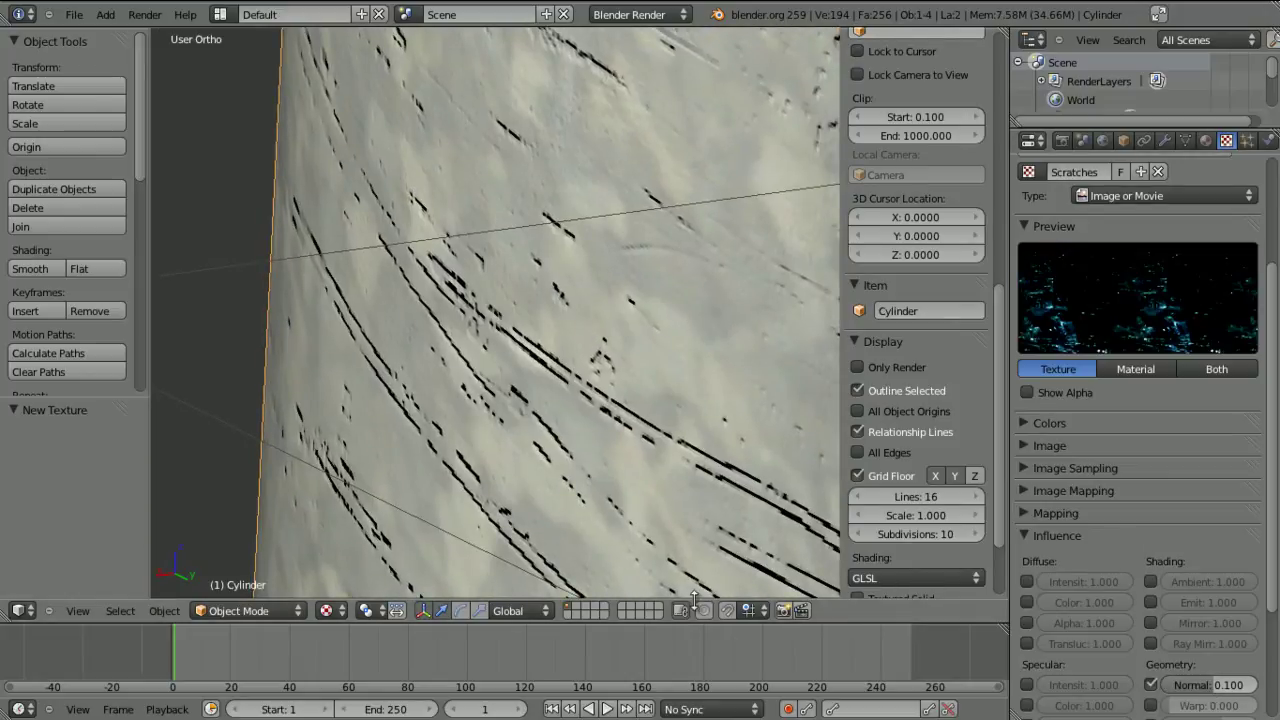
Try flipping the direction of the pole's face normals, inspect the scratches in Object Mode, and flip the normals back.
{"action": "middle_click_drag", "start_coordinate": [540, 480], "coordinate": [645, 432]}
{"action": "key", "text": "Tab"}
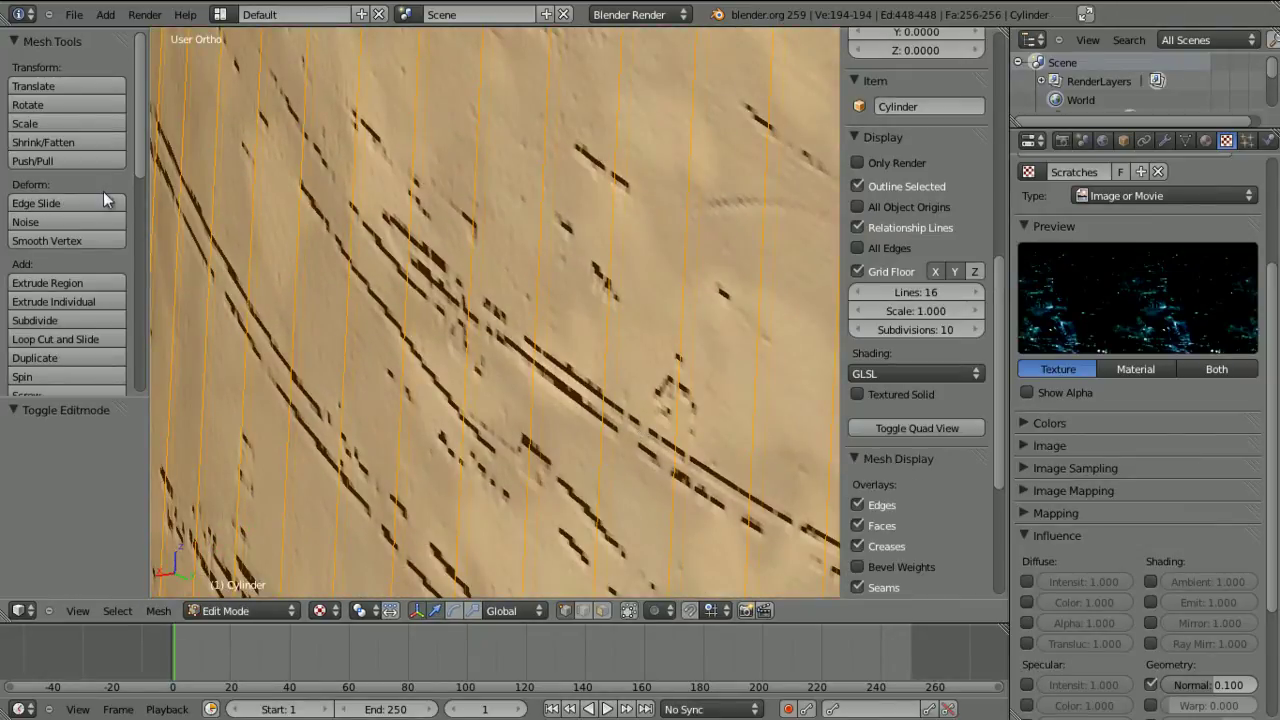
{"action": "mouse_move", "coordinate": [134, 160]}
{"action": "left_mouse_down"}
{"action": "mouse_move", "coordinate": [143, 261]}
{"action": "mouse_move", "coordinate": [128, 328]}
{"action": "mouse_move", "coordinate": [132, 287]}
{"action": "left_mouse_up"}
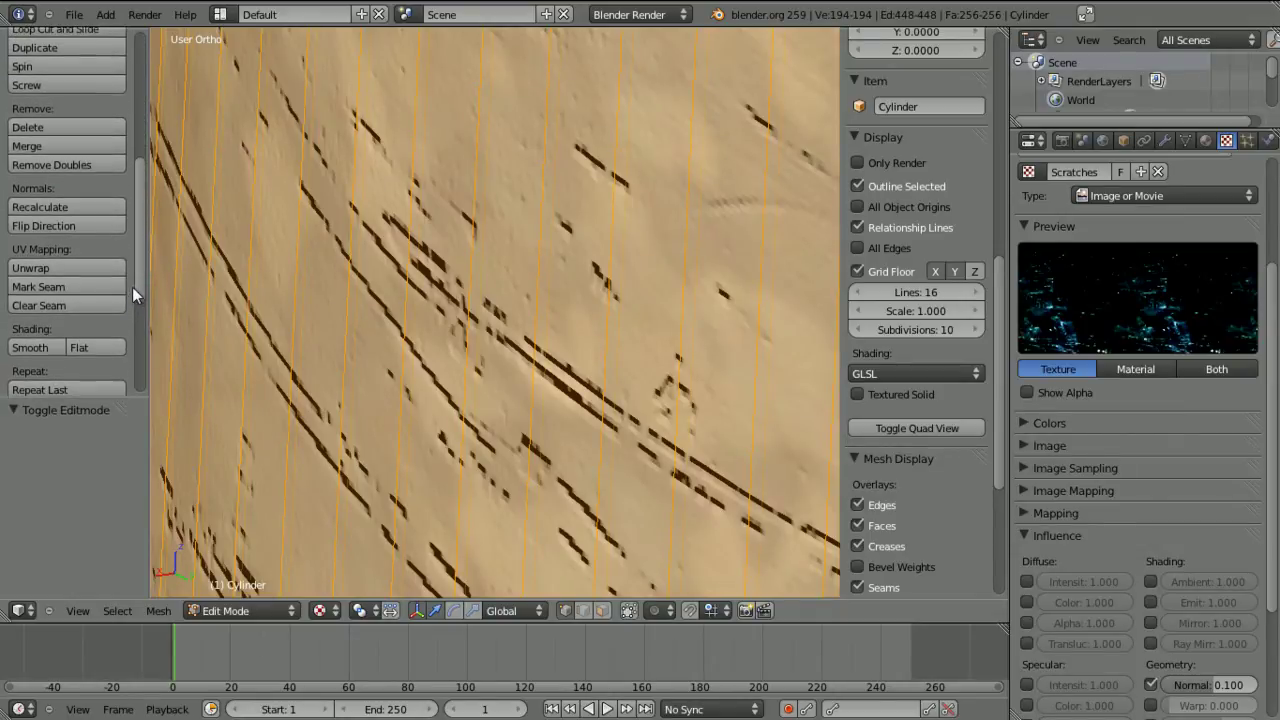
{"action": "left_click", "coordinate": [60, 222]}
{"action": "key", "text": "Tab"}
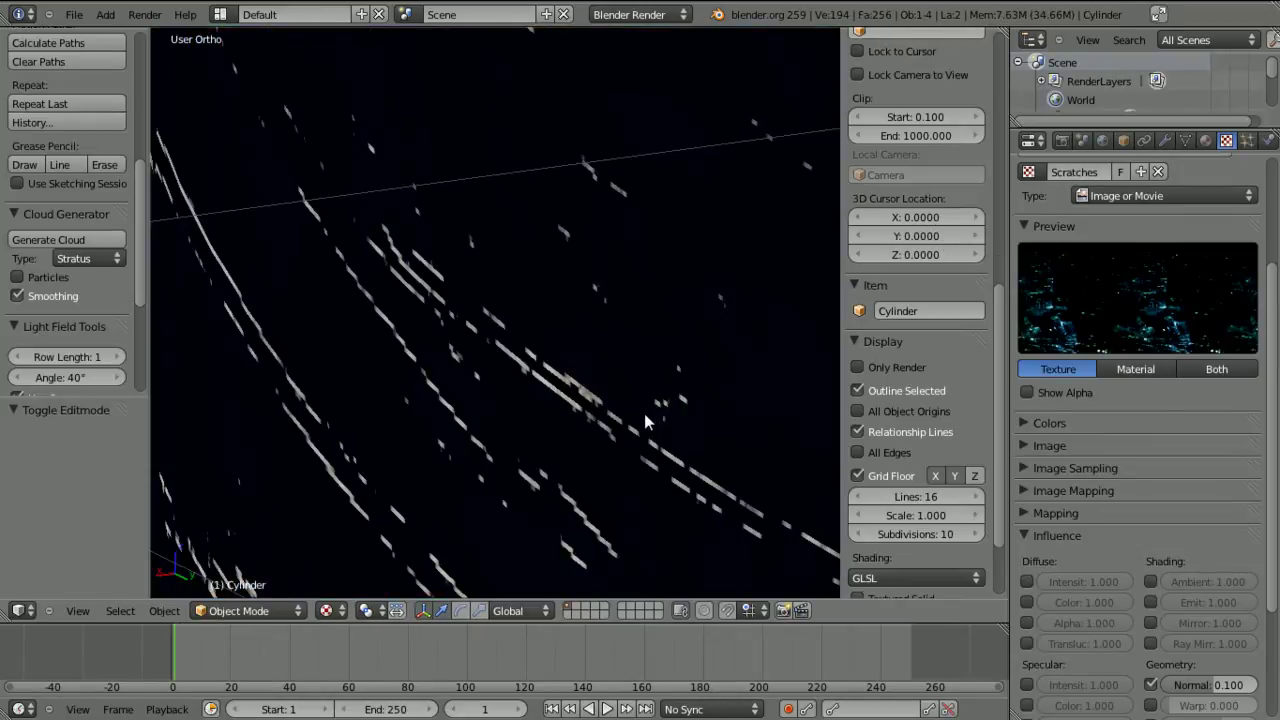
{"action": "middle_click_drag", "start_coordinate": [644, 413], "coordinate": [571, 586]}
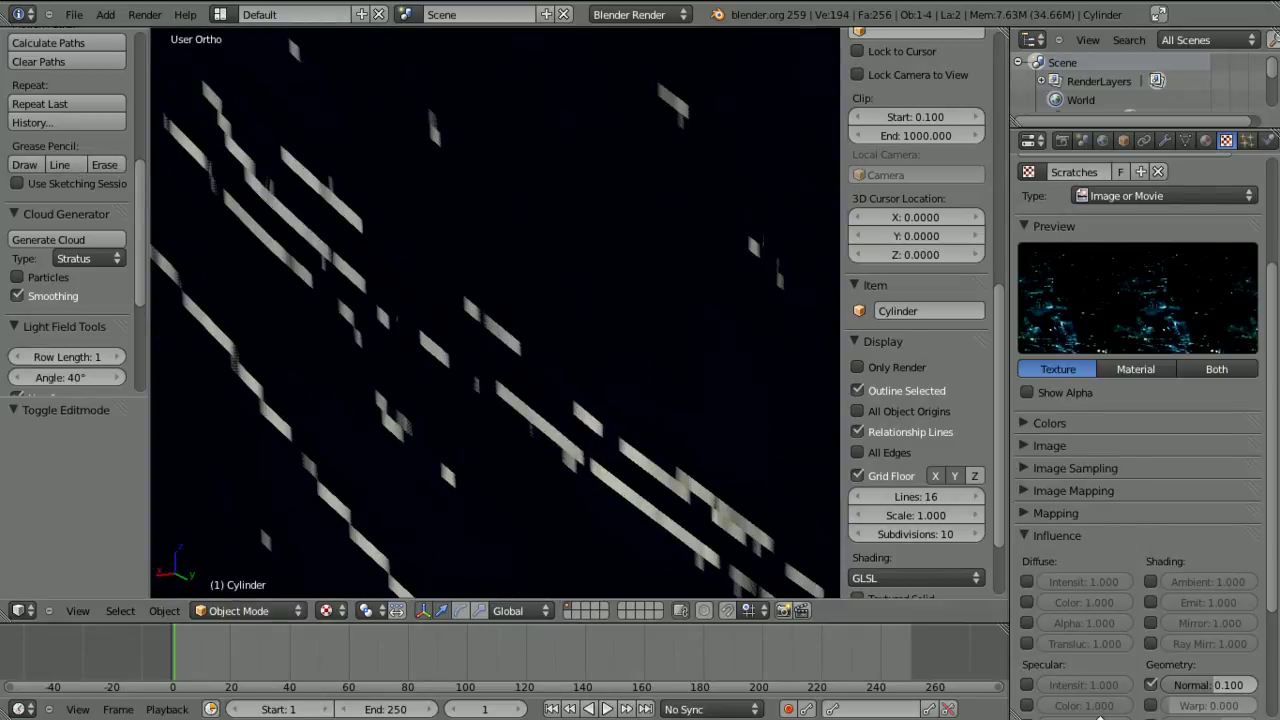
{"action": "key", "text": "Tab"}
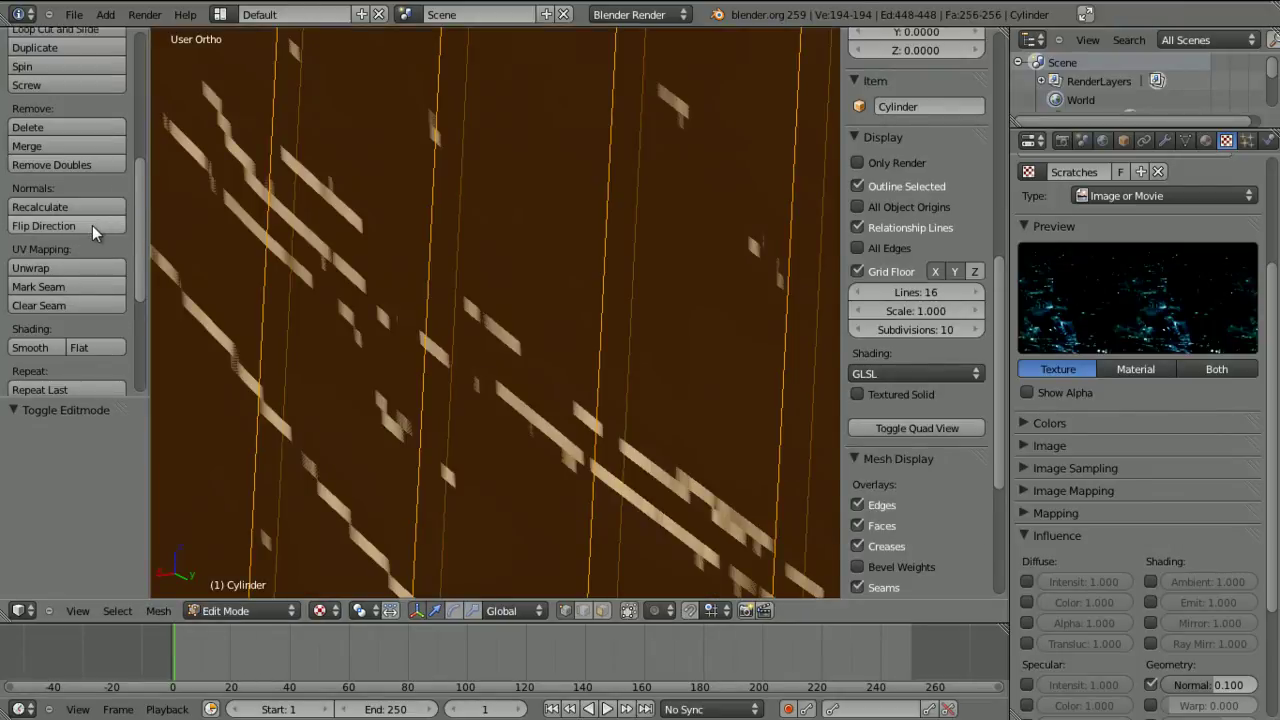
{"action": "key", "text": "Tab"}
Inspect the scratches on the pole, render it from the camera view, and close the render.
{"action": "scroll", "coordinate": [566, 284], "scroll_direction": "down", "scroll_amount": 5}
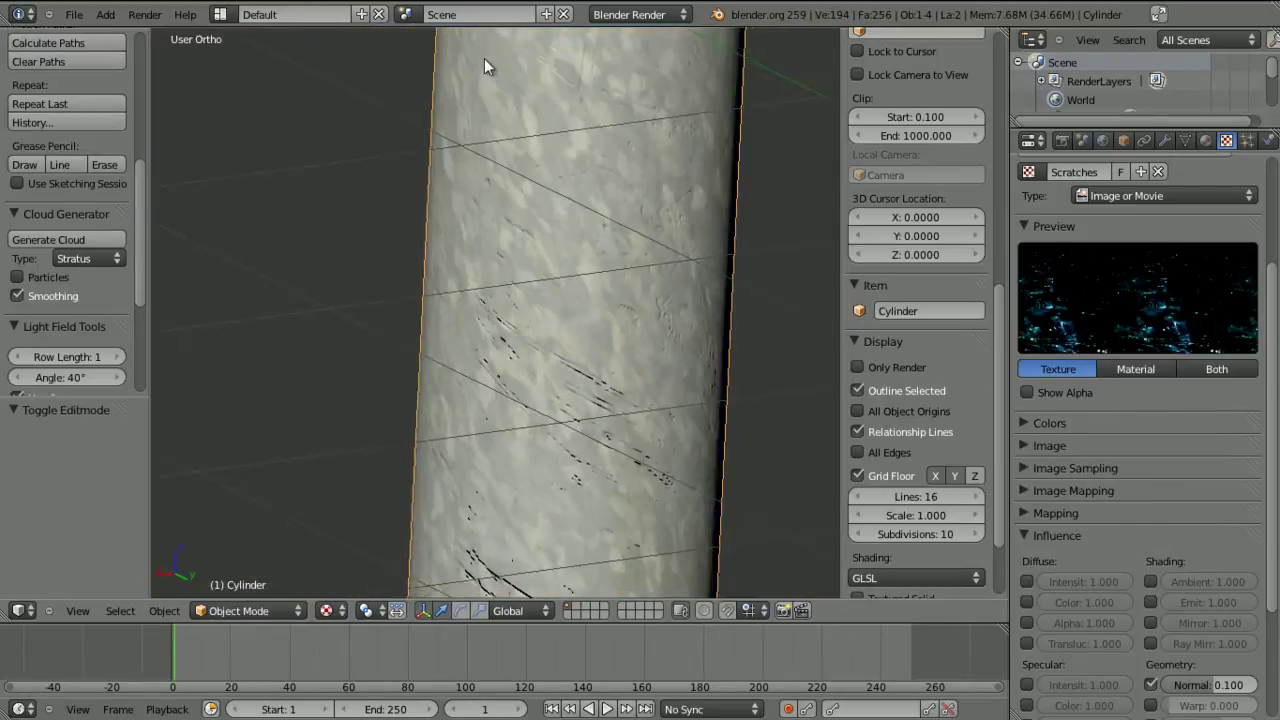
{"action": "scroll", "coordinate": [529, 143], "scroll_direction": "up", "scroll_amount": 5}
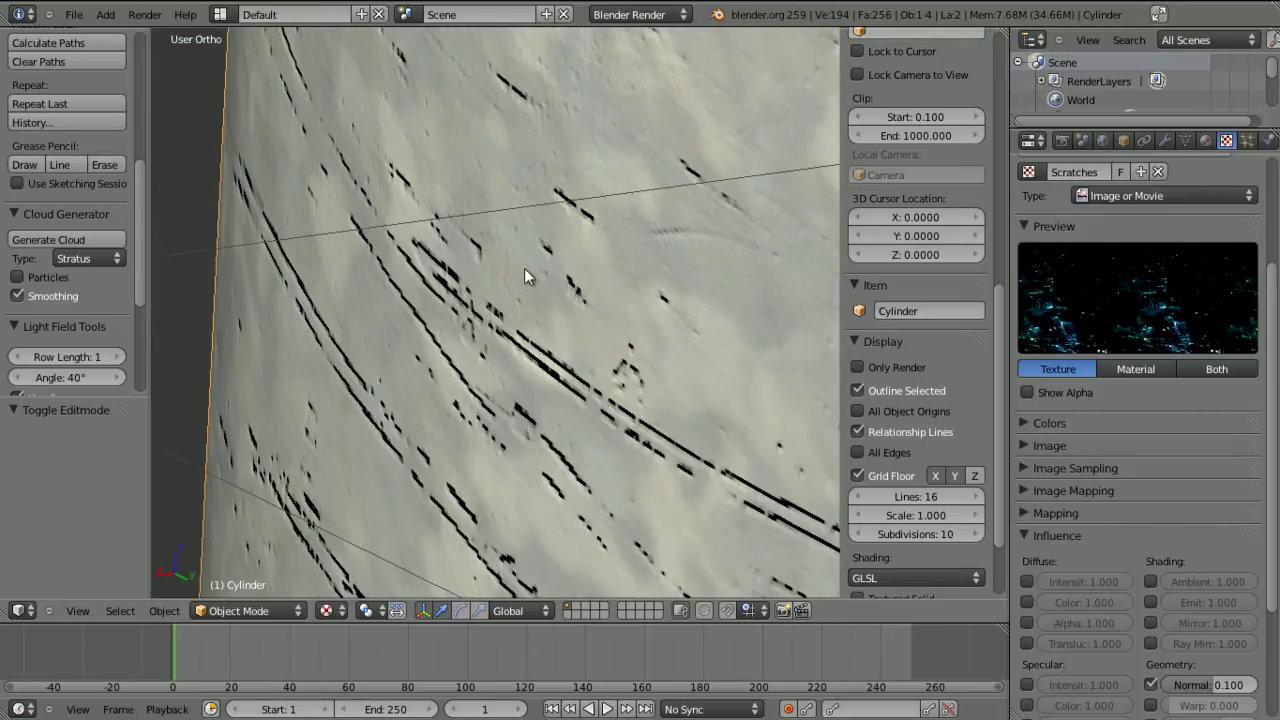
{"action": "middle_click_drag", "start_coordinate": [525, 268], "coordinate": [490, 221], "text": "ctrl"}
{"action": "key", "text": "KP_0"}
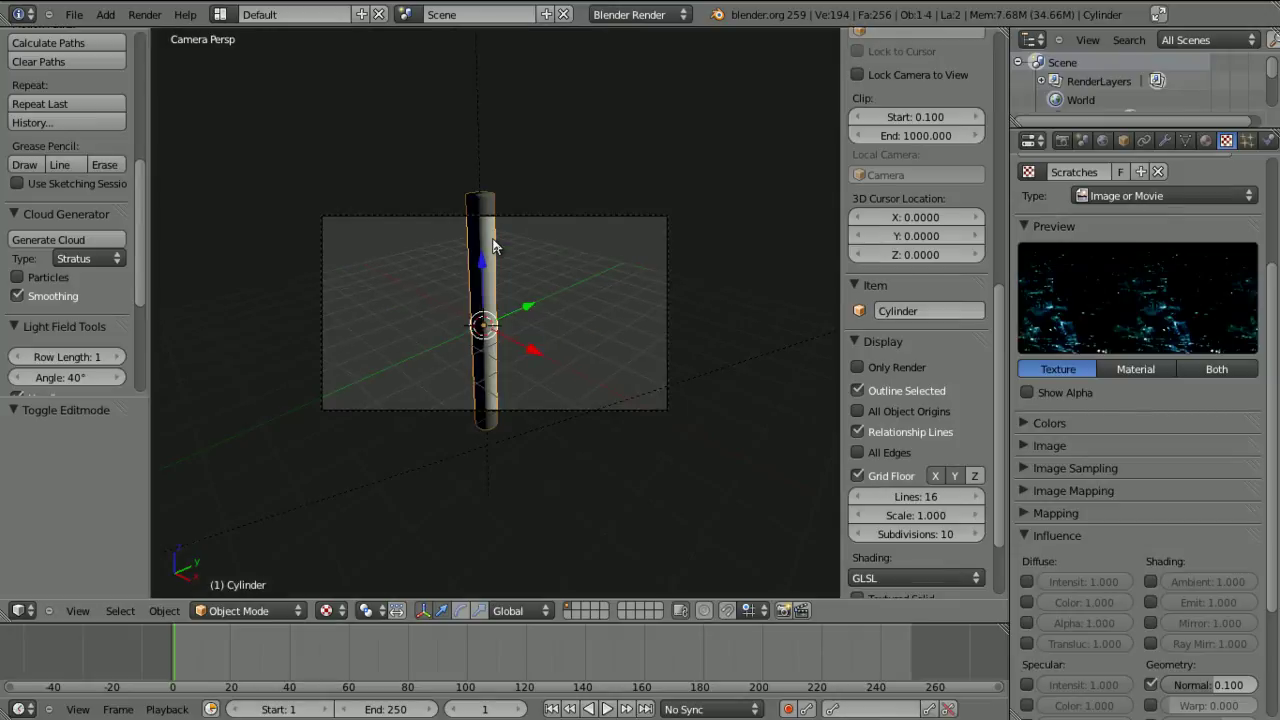
{"action": "key", "text": "F12"}
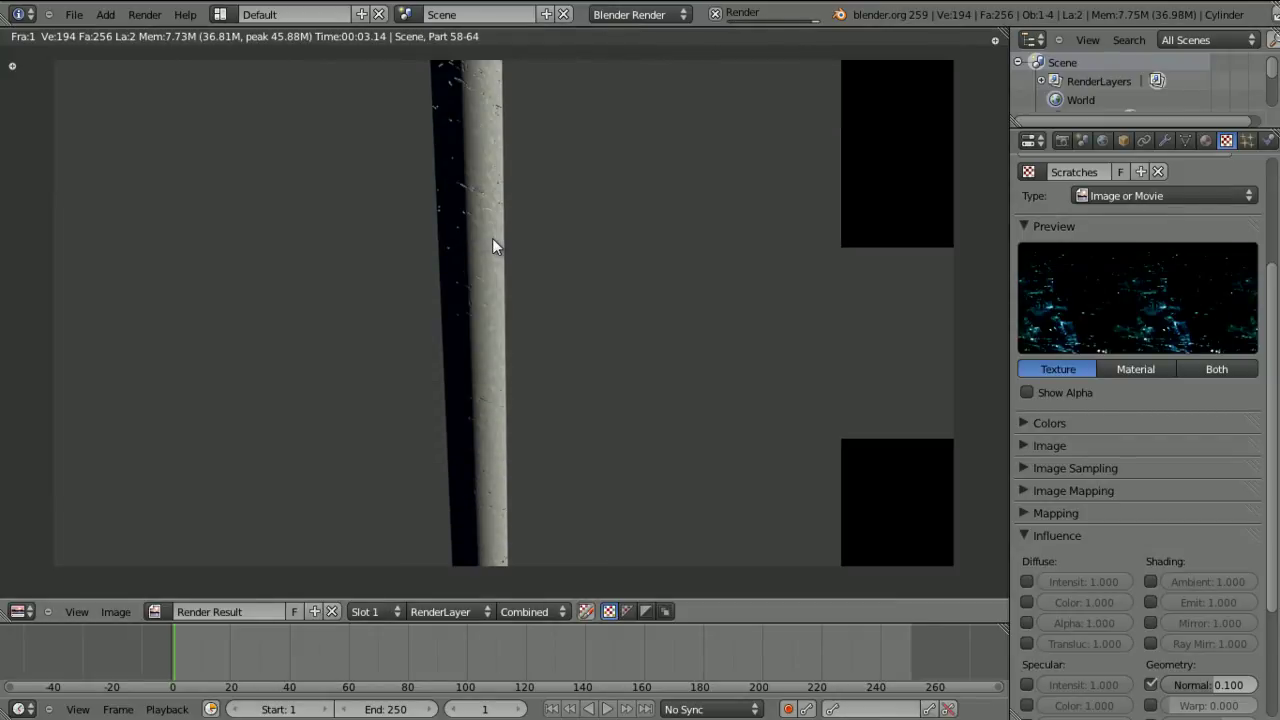
{"action": "key", "text": "Escape"}
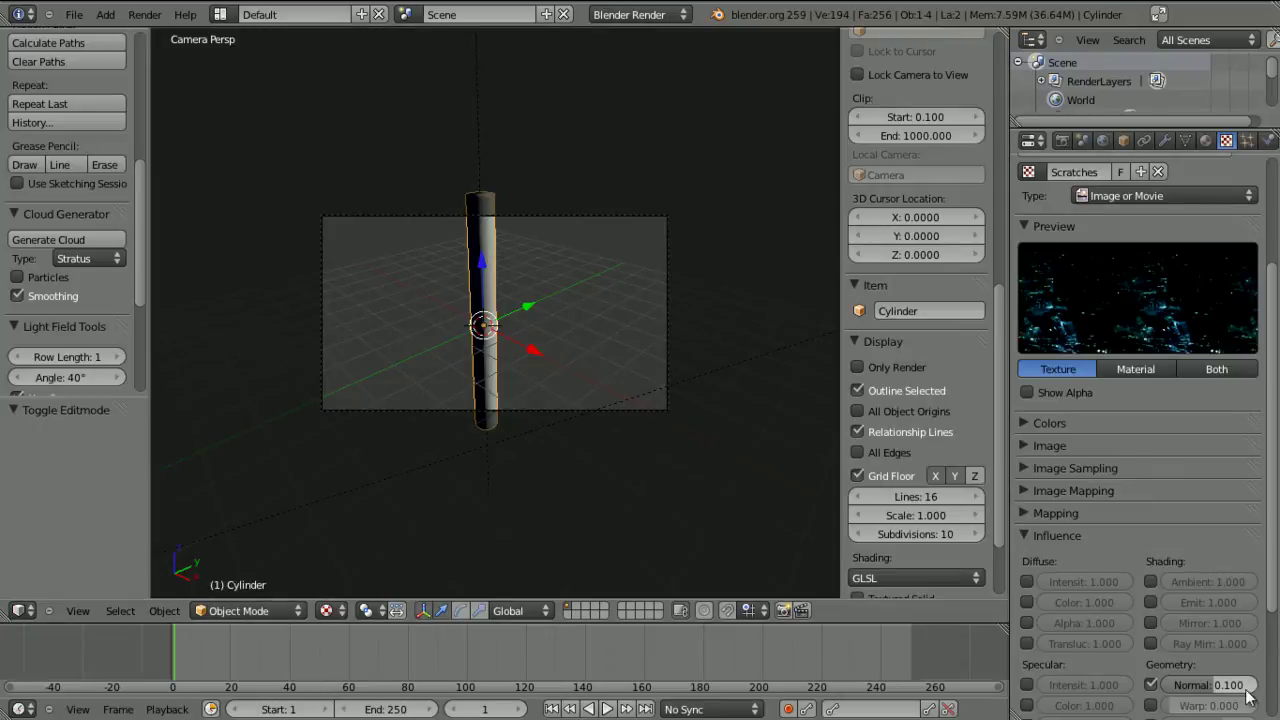
Set the Scratches texture's Normal influence to 0.050 and check the pole in a test render.
{"action": "left_click", "coordinate": [1204, 684]}
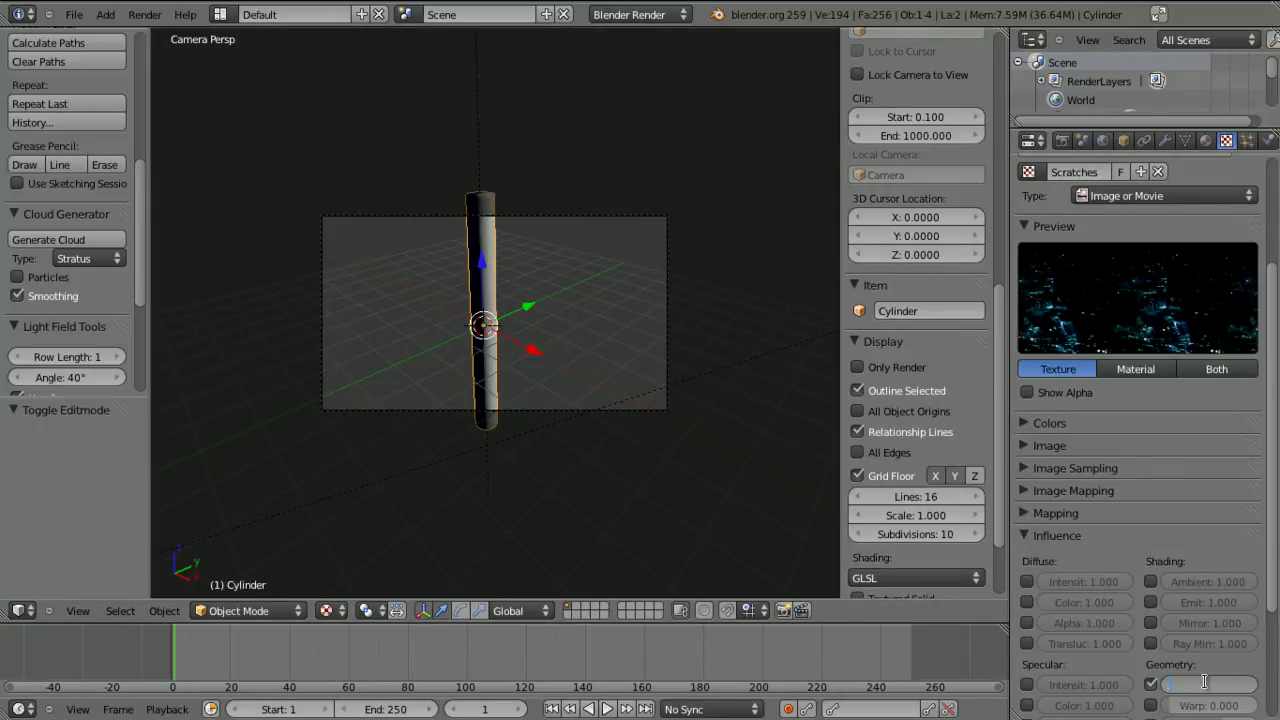
{"action": "key", "text": "Return"}
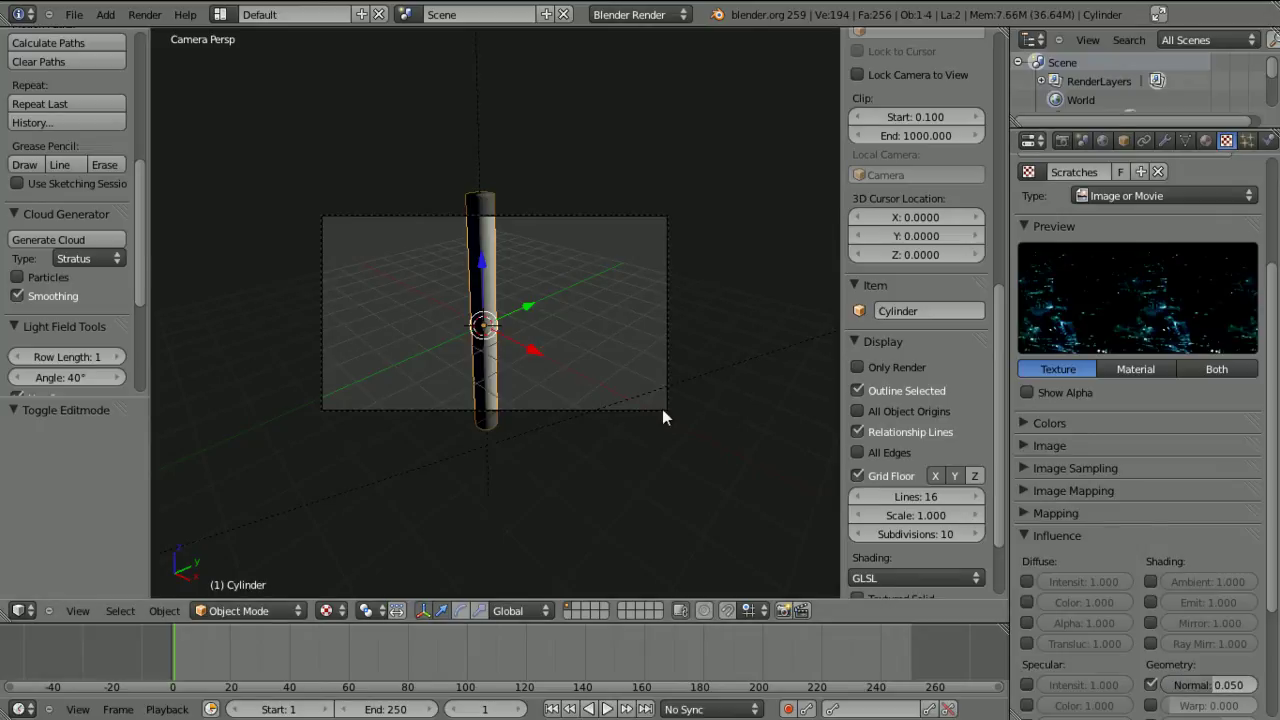
{"action": "key", "text": "F12"}
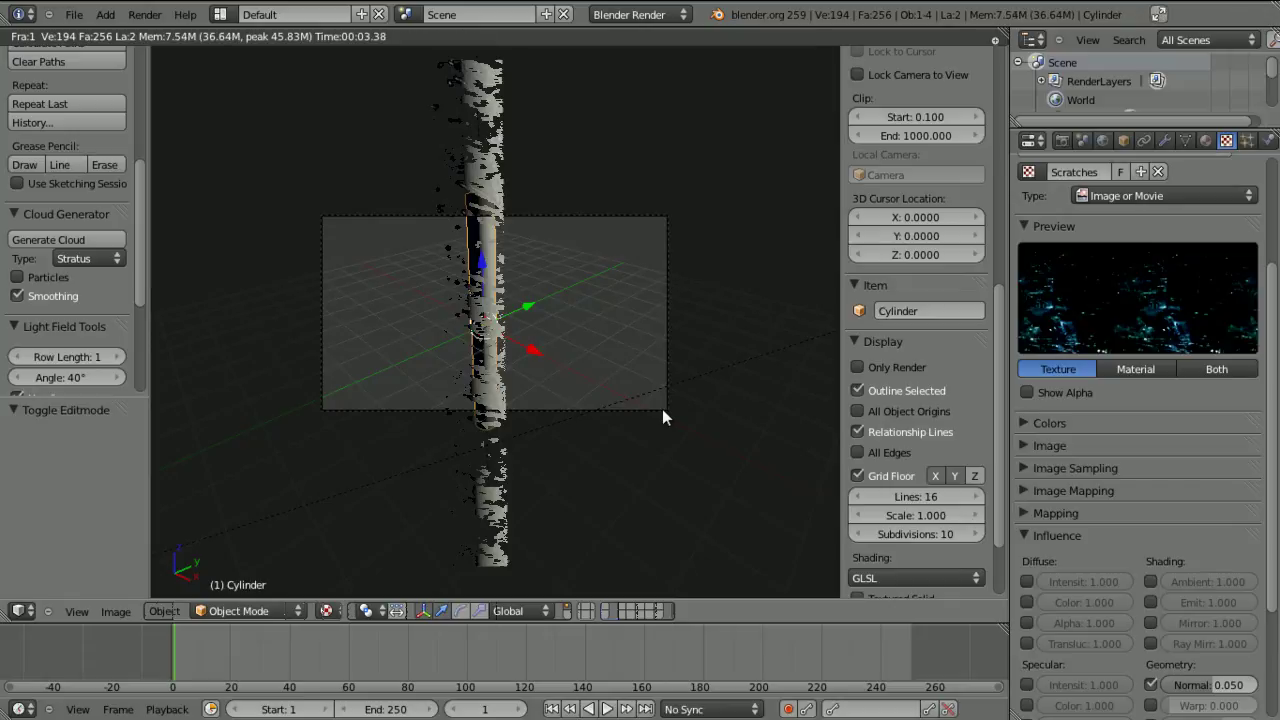
{"action": "key", "text": "F11"}
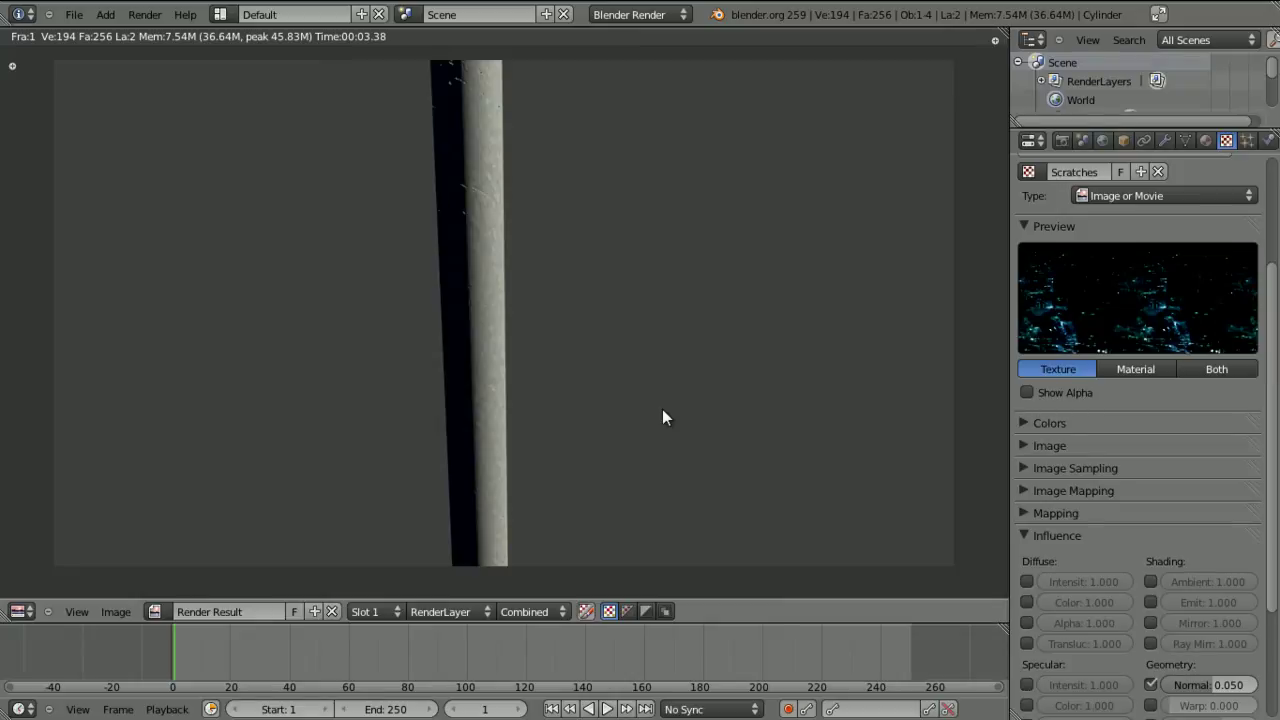
{"action": "key", "text": "Escape"}
Set the Scratches texture's Normal influence to 0.020 while viewing the scratch lines up close.
{"action": "middle_click_drag", "start_coordinate": [663, 417], "coordinate": [477, 348]}
{"action": "scroll", "coordinate": [476, 445], "scroll_direction": "up", "scroll_amount": 8}
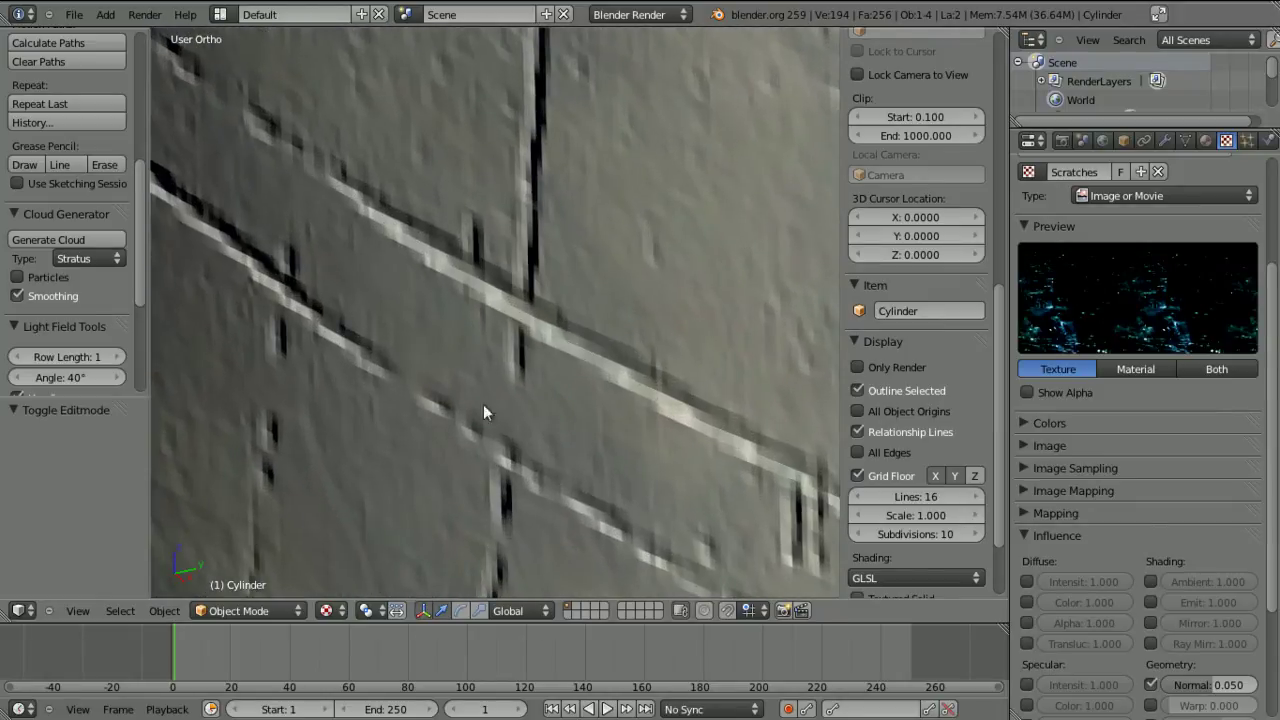
{"action": "left_click", "coordinate": [1211, 681]}
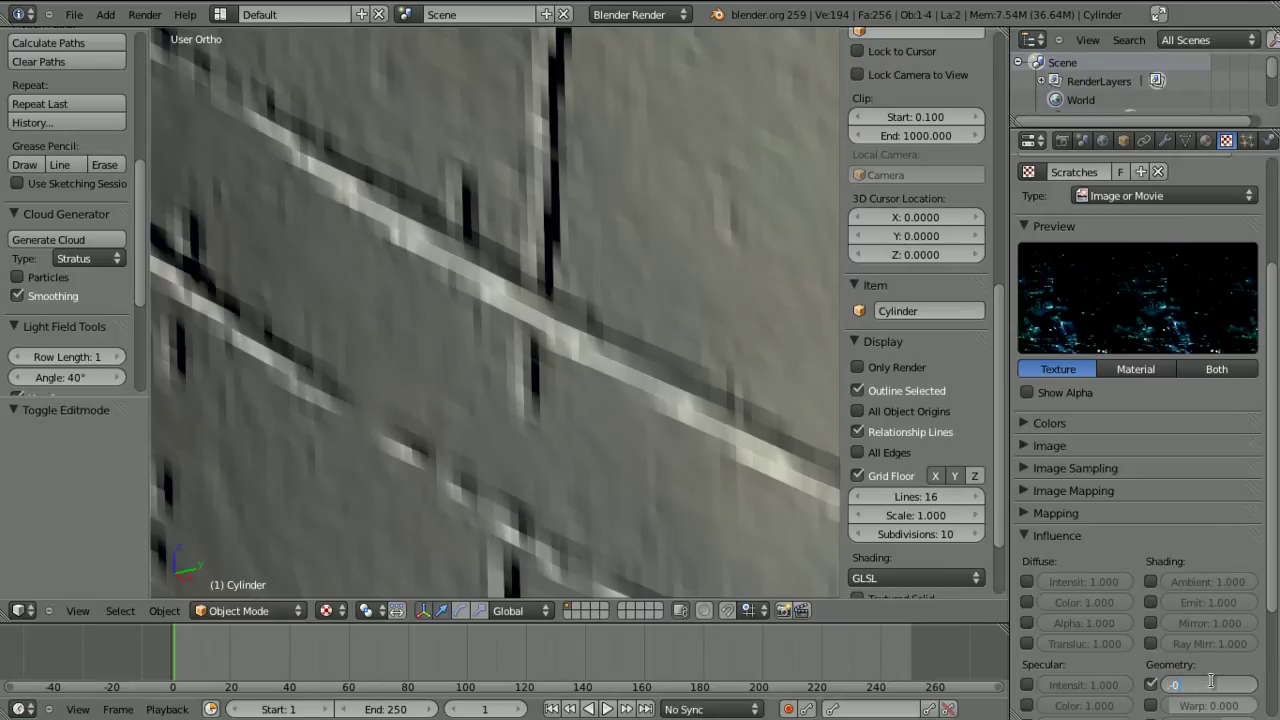
{"action": "type", "text": ".02"}
{"action": "key", "text": "Return"}
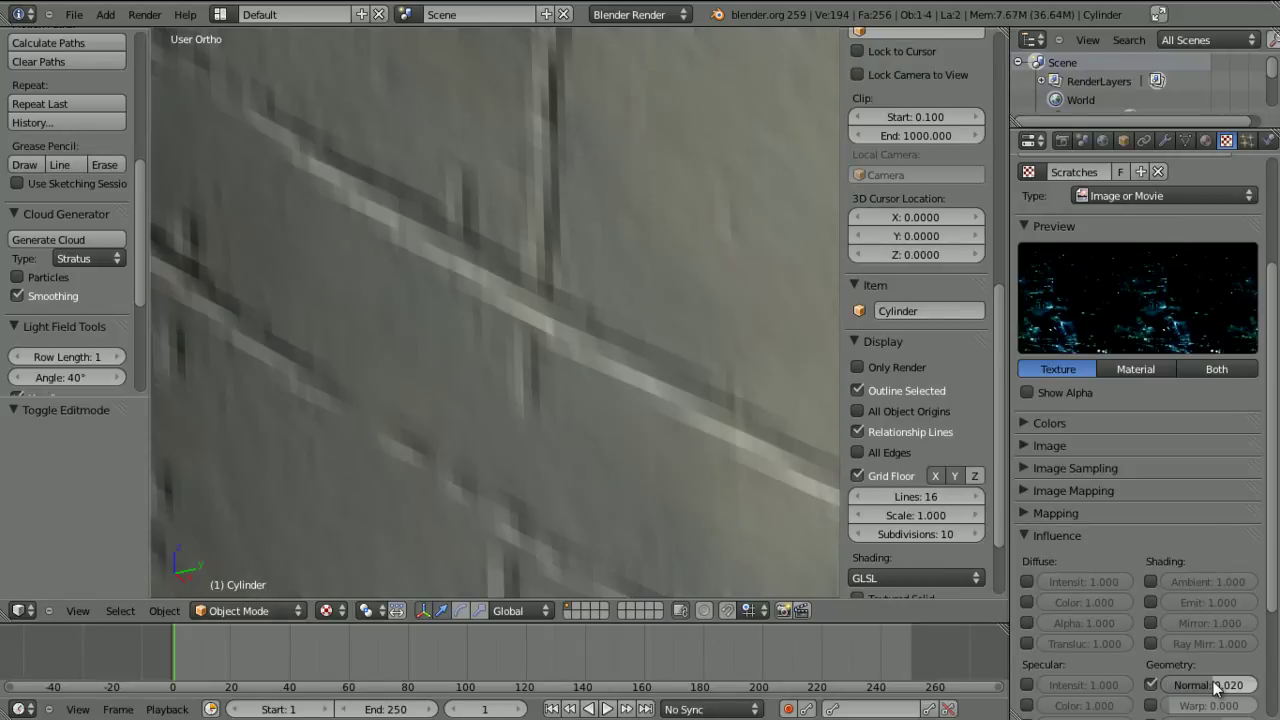
Examine the softened scratches along the pole's shadow edge, both up close and from farther away.
{"action": "scroll", "coordinate": [660, 250], "scroll_direction": "down", "scroll_amount": 5}
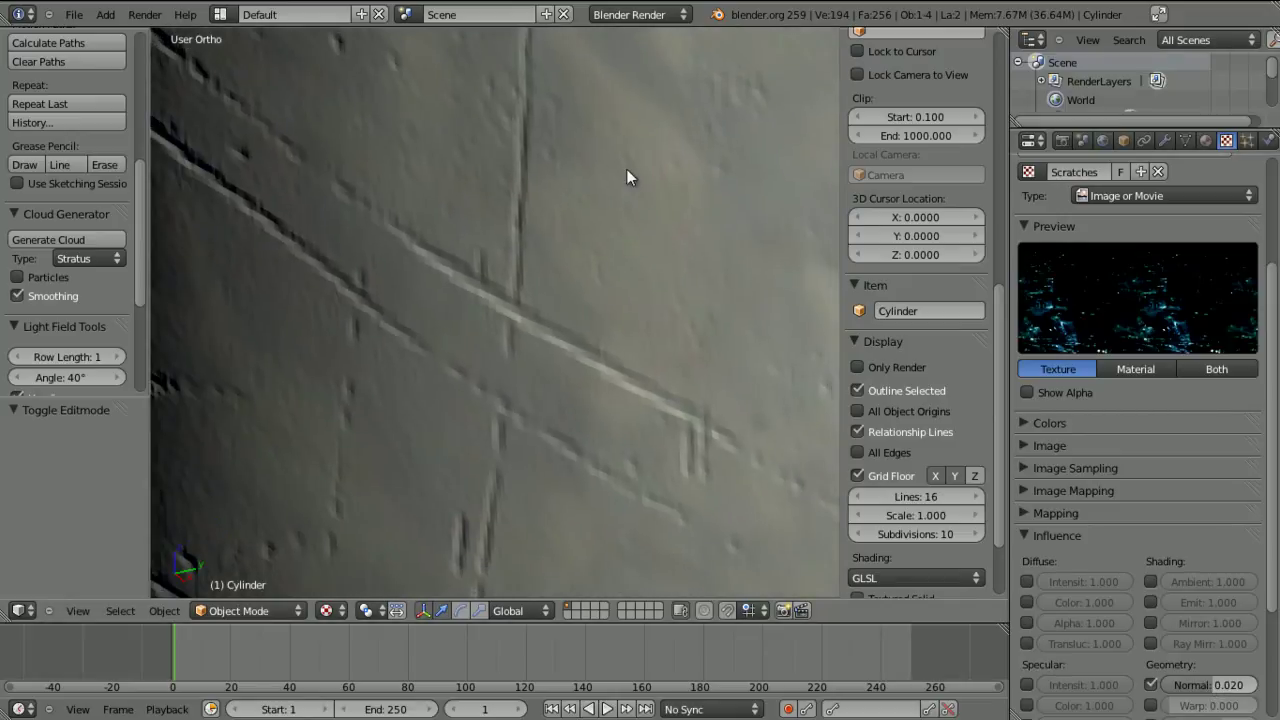
{"action": "scroll", "coordinate": [619, 145], "scroll_direction": "down", "scroll_amount": 6}
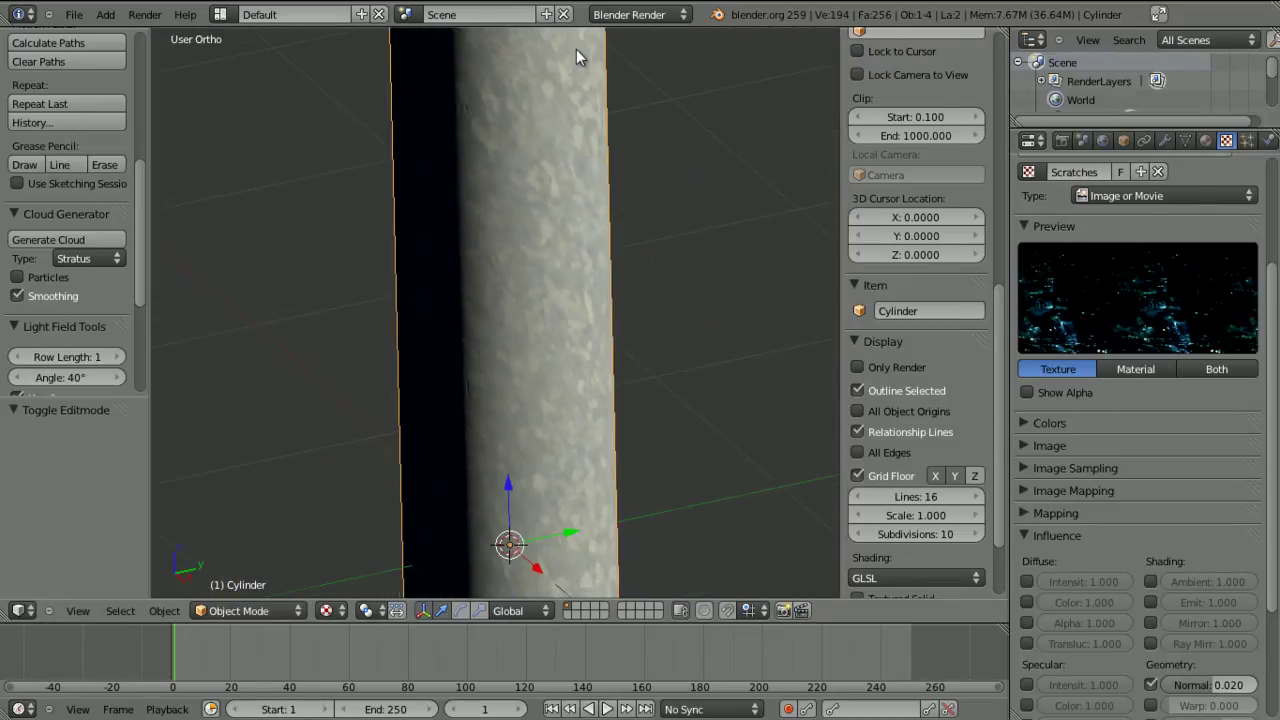
{"action": "scroll", "coordinate": [580, 70], "scroll_direction": "up", "scroll_amount": 5}
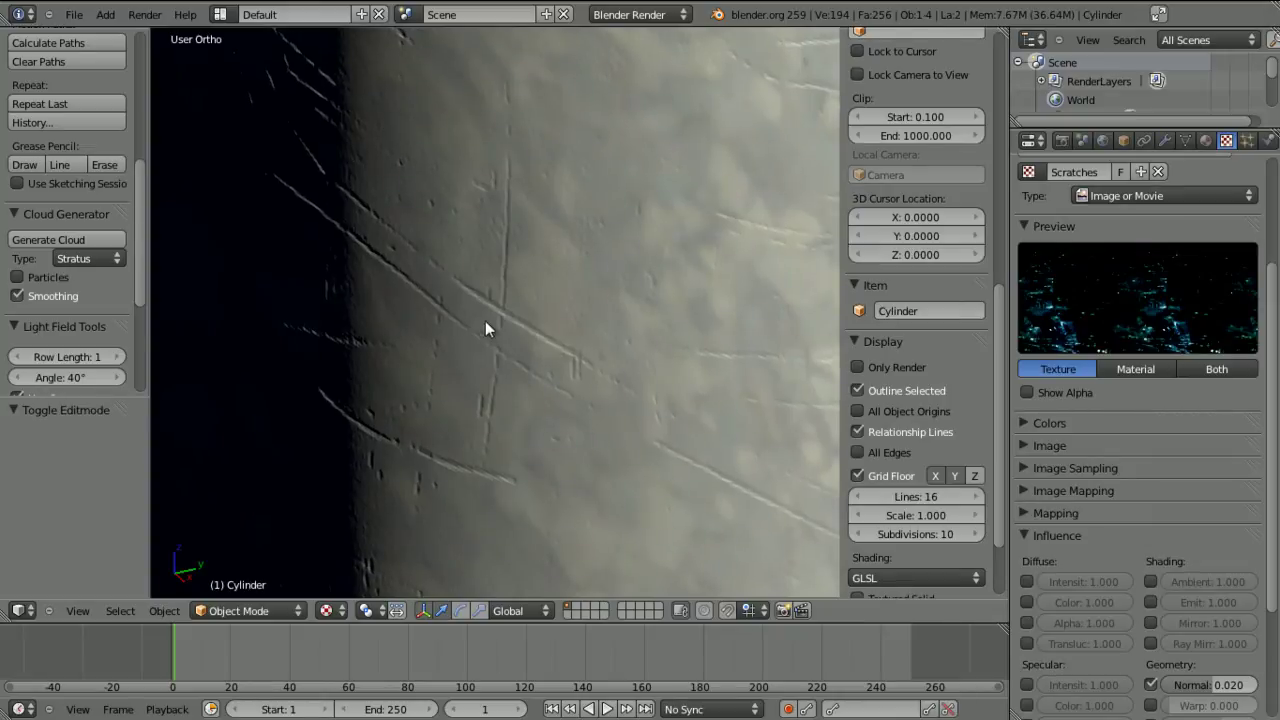
{"action": "middle_click_drag", "start_coordinate": [623, 414], "coordinate": [610, 410]}
{"action": "scroll", "coordinate": [615, 414], "scroll_direction": "down", "scroll_amount": 5}
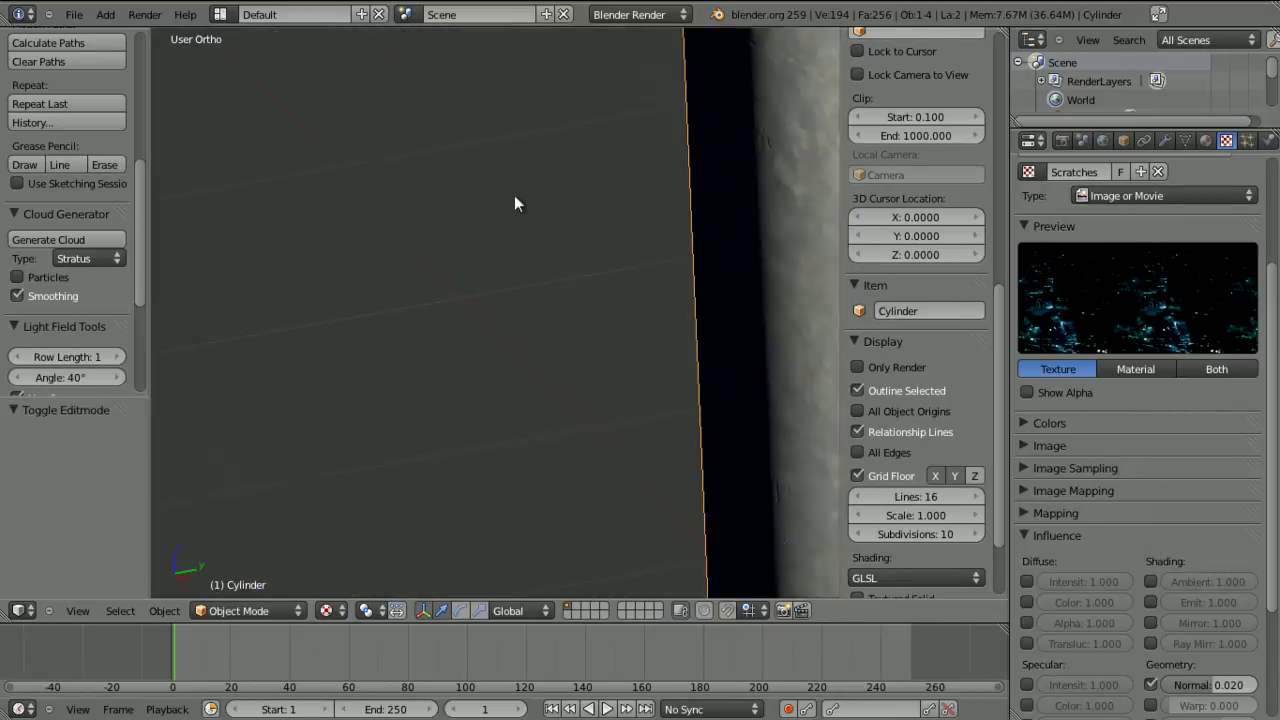
{"action": "middle_click_drag", "start_coordinate": [514, 195], "coordinate": [445, 298], "text": "shift"}
{"action": "scroll", "coordinate": [447, 307], "scroll_direction": "down", "scroll_amount": 2, "text": "ctrl"}
{"action": "scroll", "coordinate": [314, 277], "scroll_direction": "up", "scroll_amount": 3}
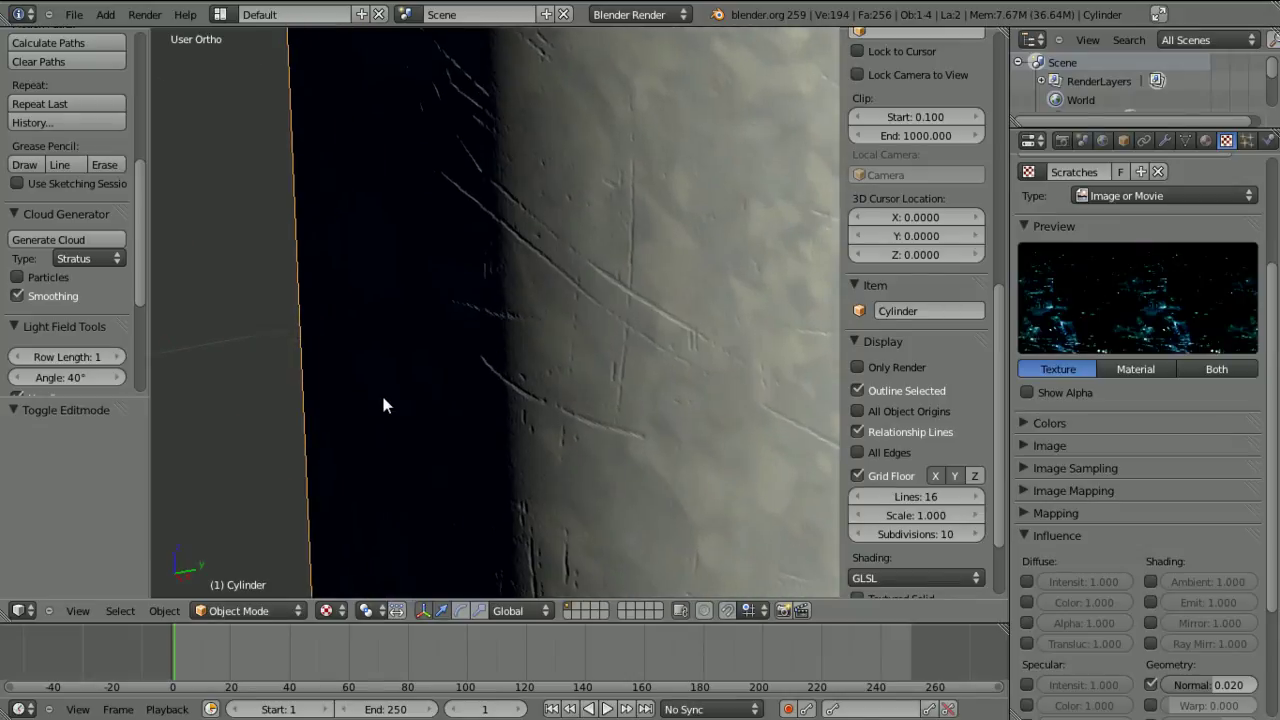
{"action": "scroll", "coordinate": [420, 400], "scroll_direction": "up", "scroll_amount": 2}
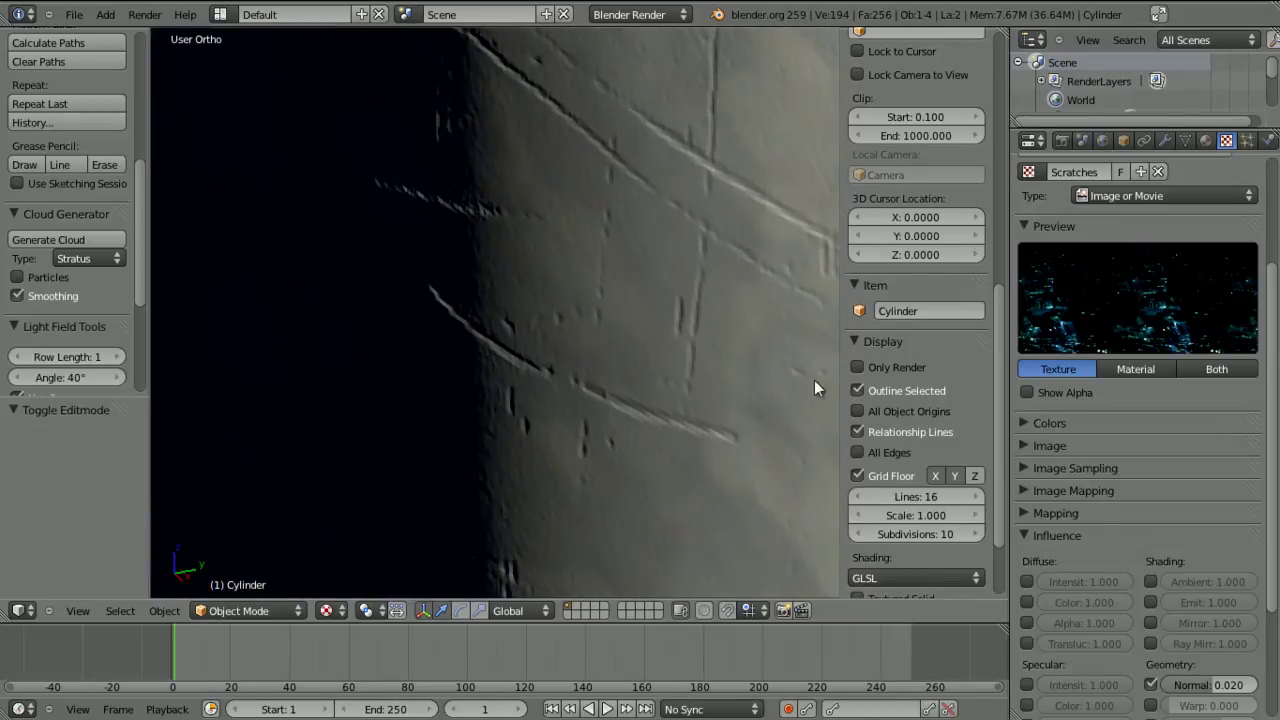
{"action": "scroll", "coordinate": [669, 452], "scroll_direction": "up", "scroll_amount": 4}
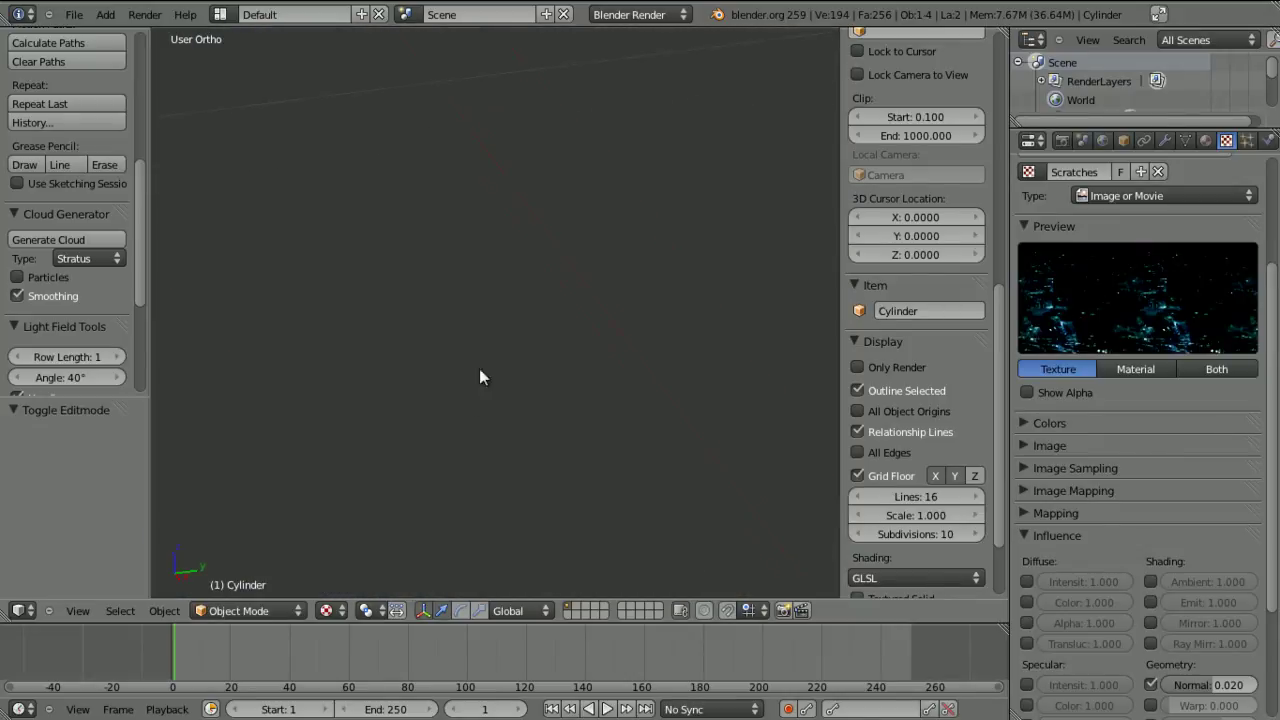
{"action": "scroll", "coordinate": [472, 176], "scroll_direction": "down", "scroll_amount": 5}
{"action": "middle_click_drag", "start_coordinate": [566, 196], "coordinate": [240, 290], "text": "shift"}
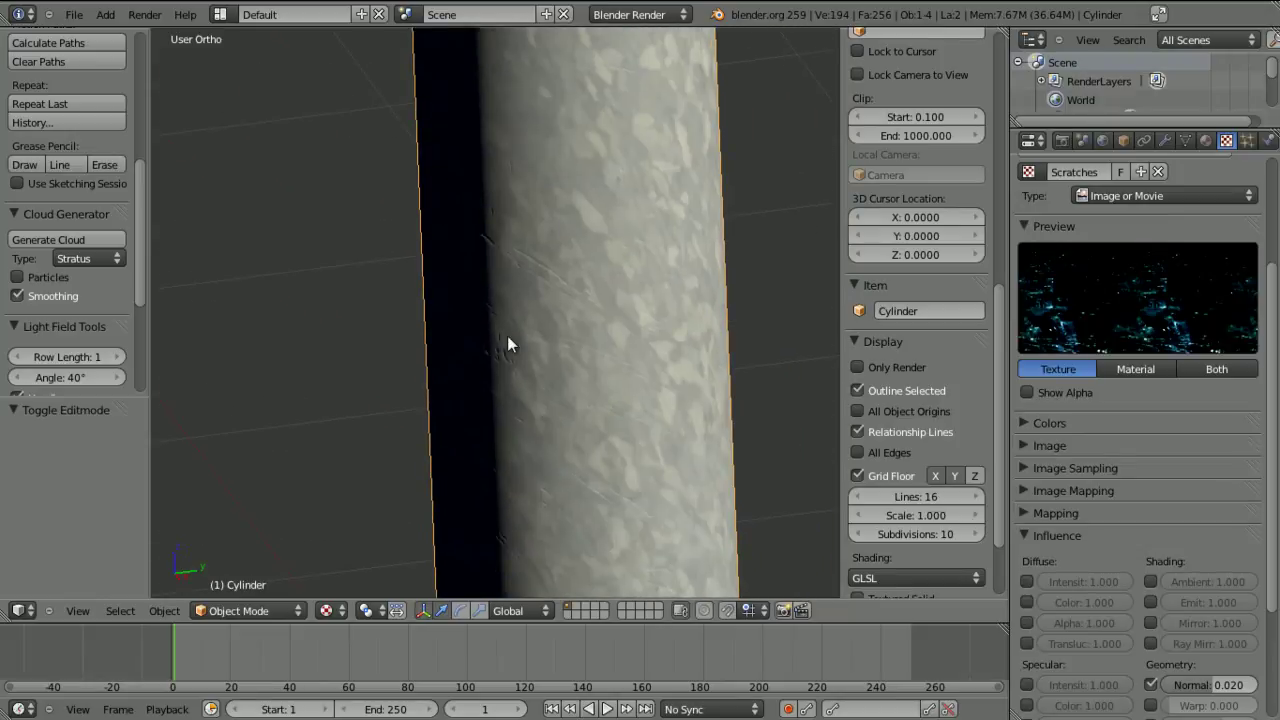
Inspect the paired diagonal scratch lines in detail and compare them with the pole's overall surface.
{"action": "scroll", "coordinate": [486, 494], "scroll_direction": "up", "scroll_amount": 5}
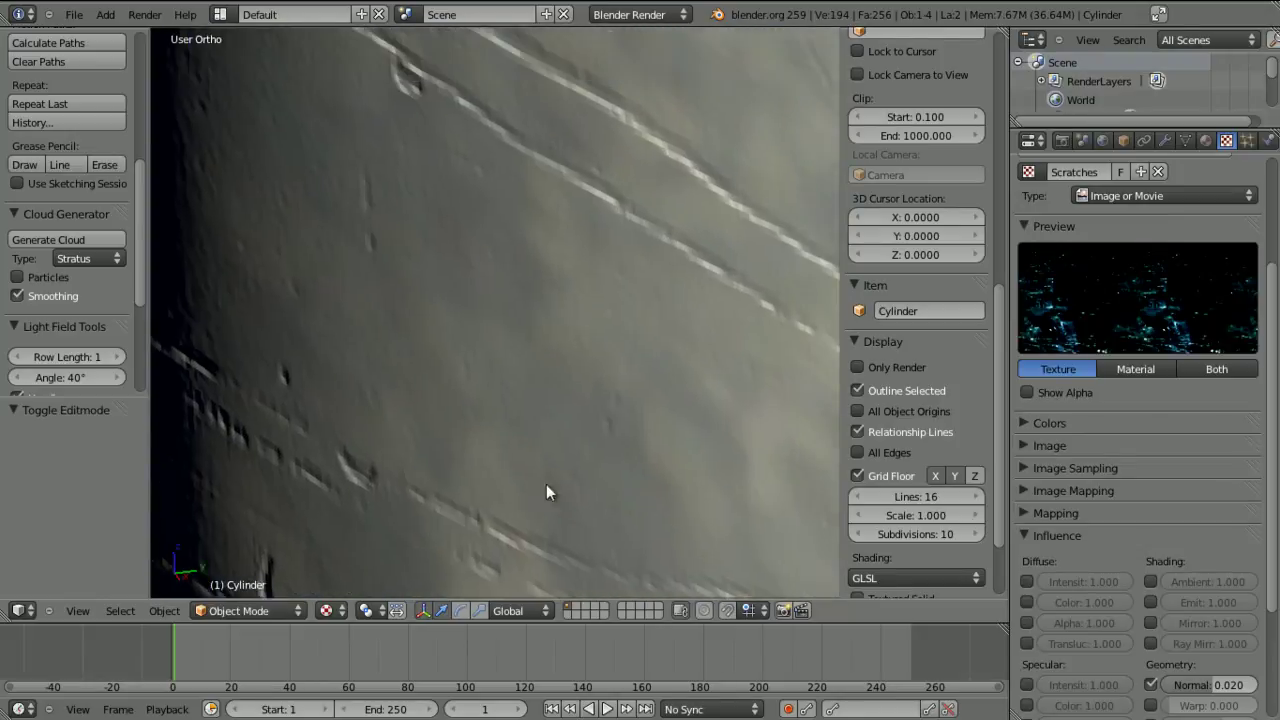
{"action": "scroll", "coordinate": [546, 485], "scroll_direction": "up", "scroll_amount": 4}
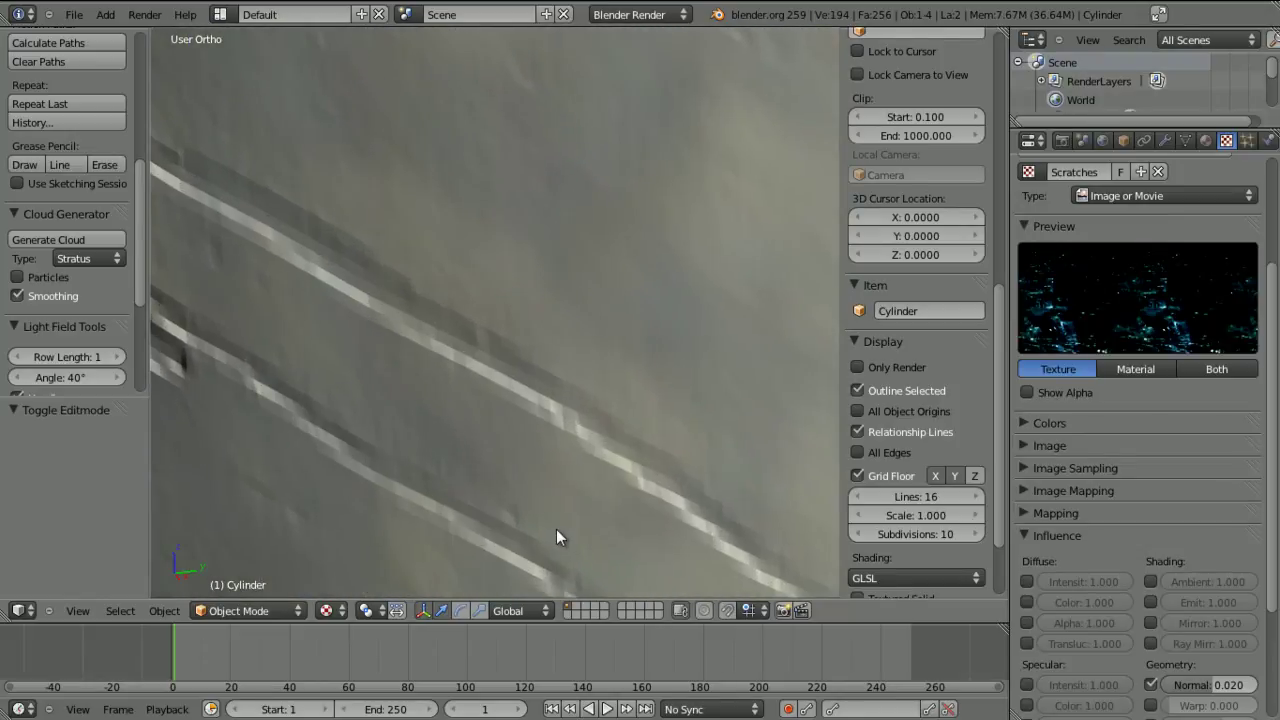
{"action": "middle_click_drag", "start_coordinate": [556, 529], "coordinate": [551, 532]}
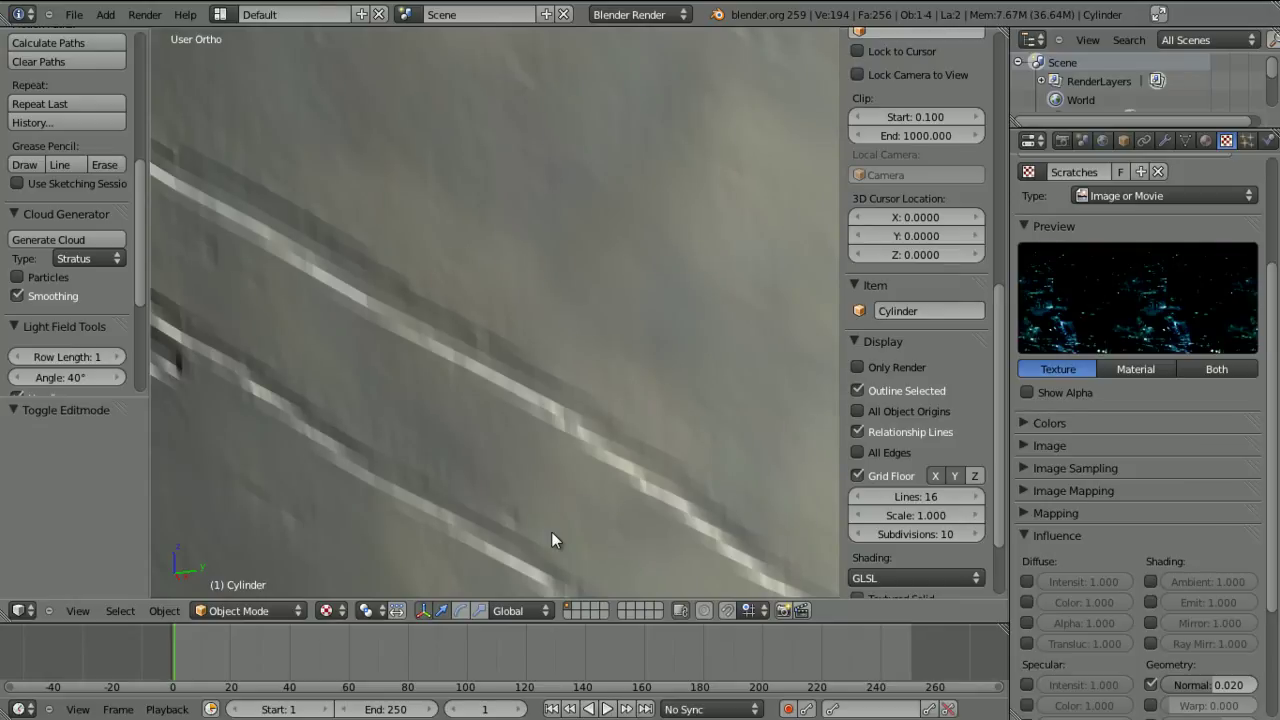
{"action": "scroll", "coordinate": [627, 512], "scroll_direction": "down", "scroll_amount": 5}
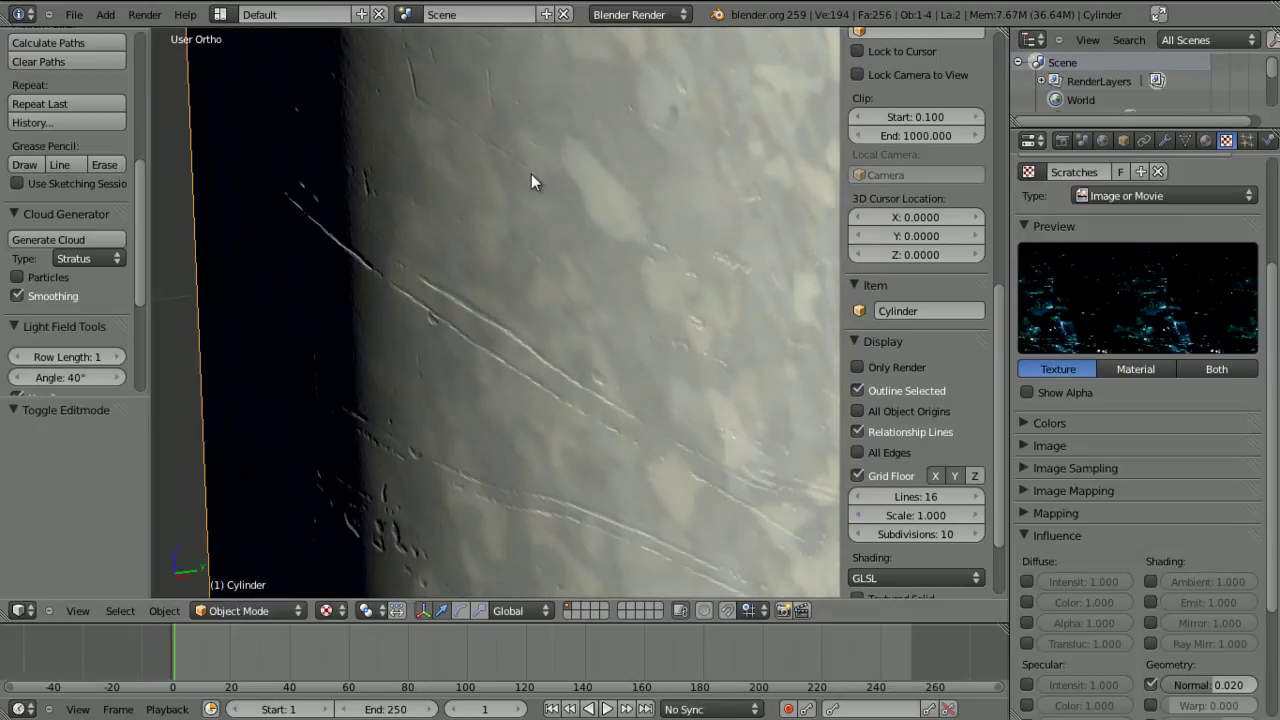
{"action": "scroll", "coordinate": [525, 150], "scroll_direction": "down", "scroll_amount": 3}
{"action": "scroll", "coordinate": [520, 240], "scroll_direction": "up", "scroll_amount": 5}
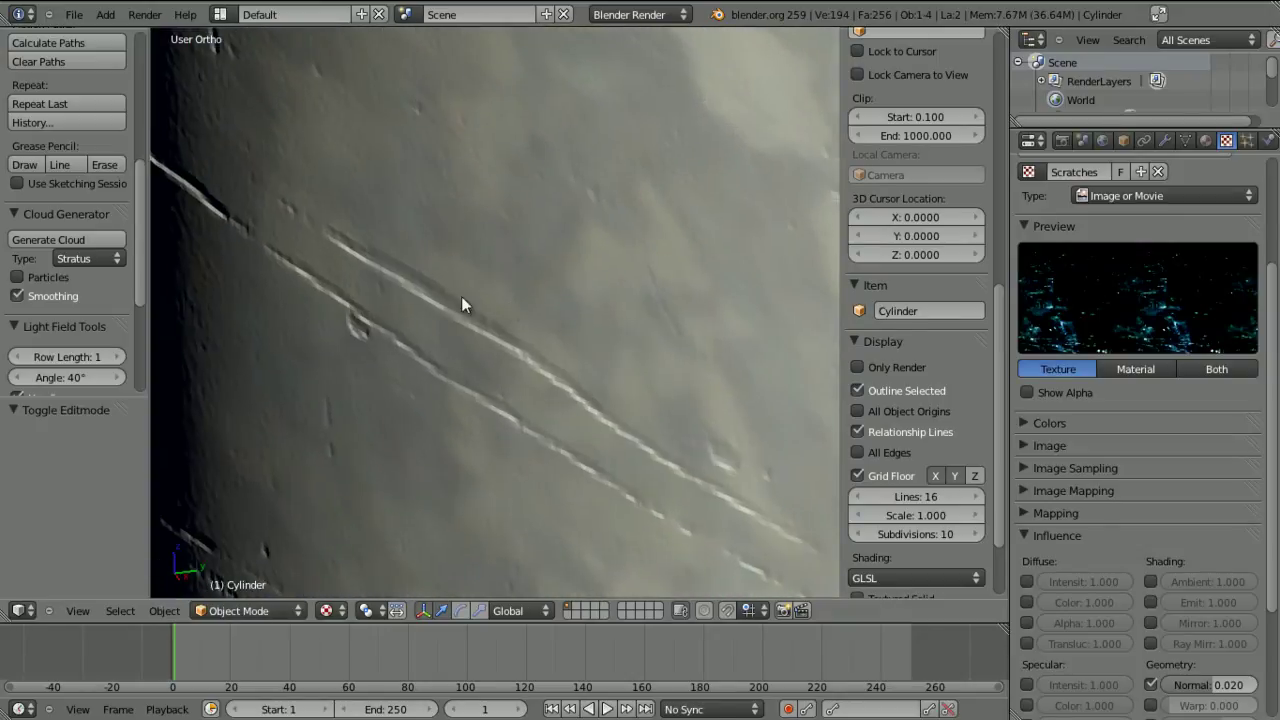
{"action": "scroll", "coordinate": [461, 296], "scroll_direction": "down", "scroll_amount": 6}
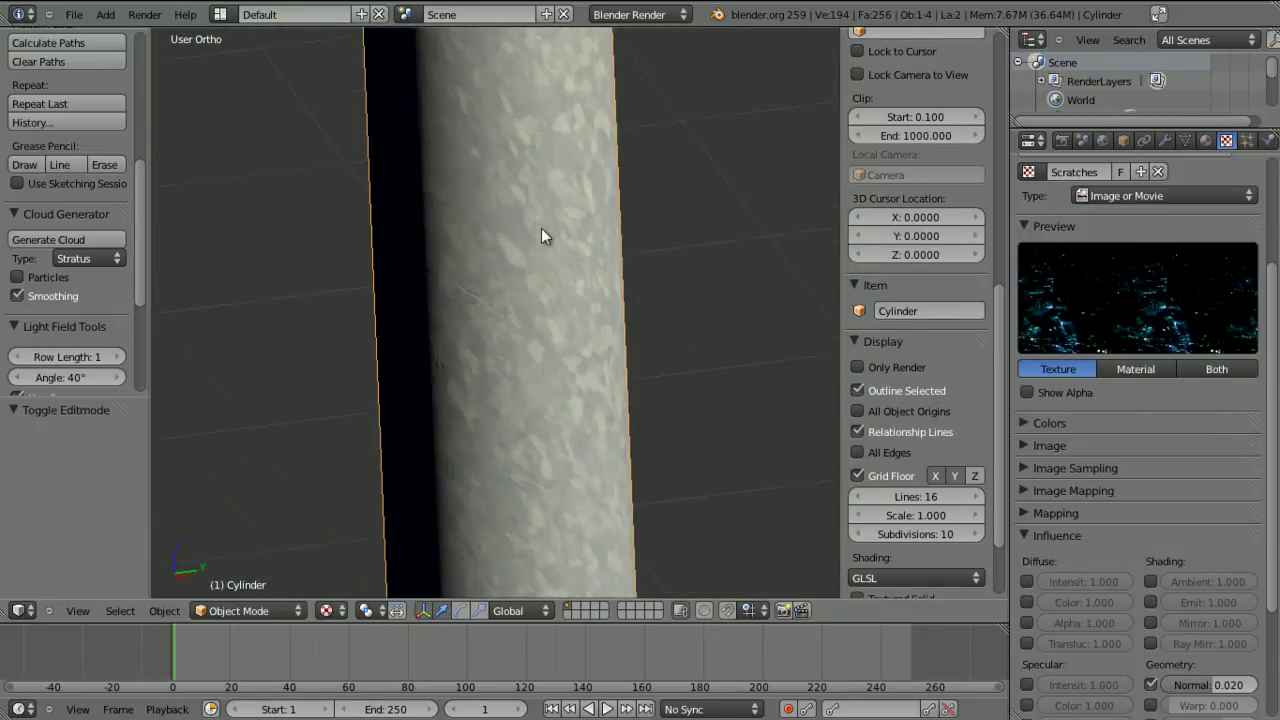
{"action": "scroll", "coordinate": [548, 300], "scroll_direction": "down", "scroll_amount": 6}
{"action": "scroll", "coordinate": [546, 340], "scroll_direction": "up", "scroll_amount": 7}
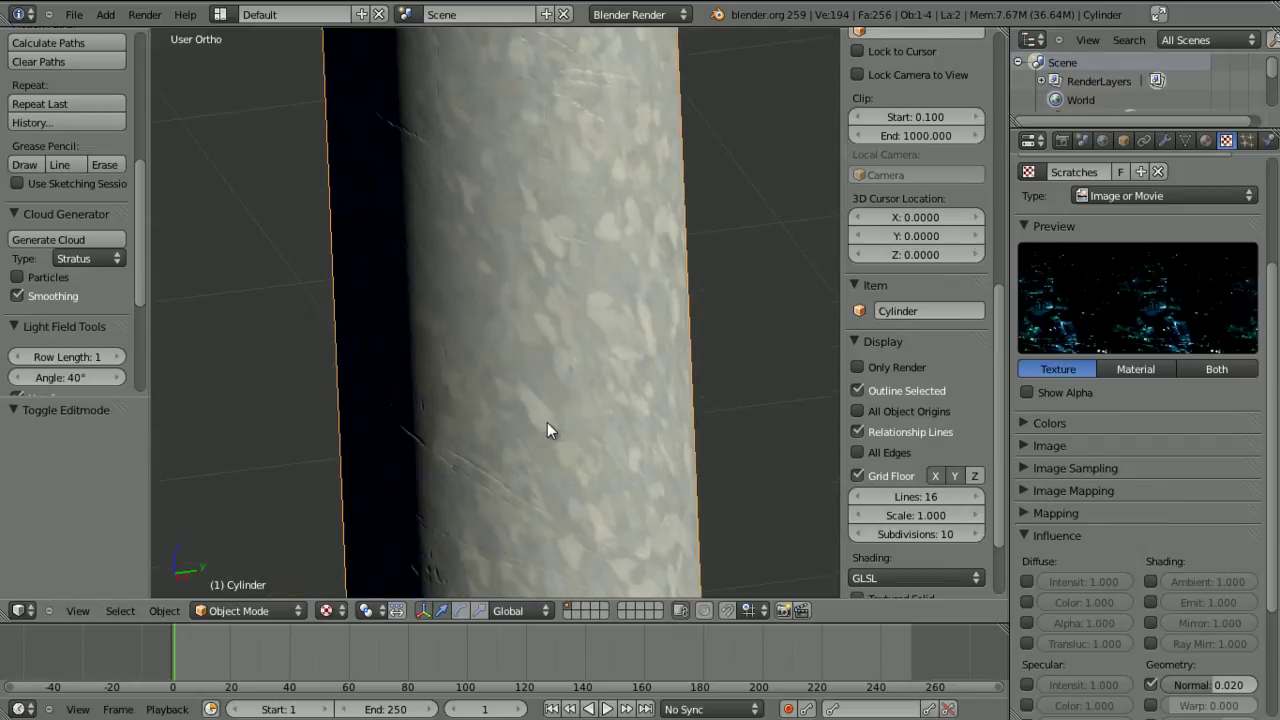
{"action": "scroll", "coordinate": [547, 422], "scroll_direction": "up", "scroll_amount": 6}
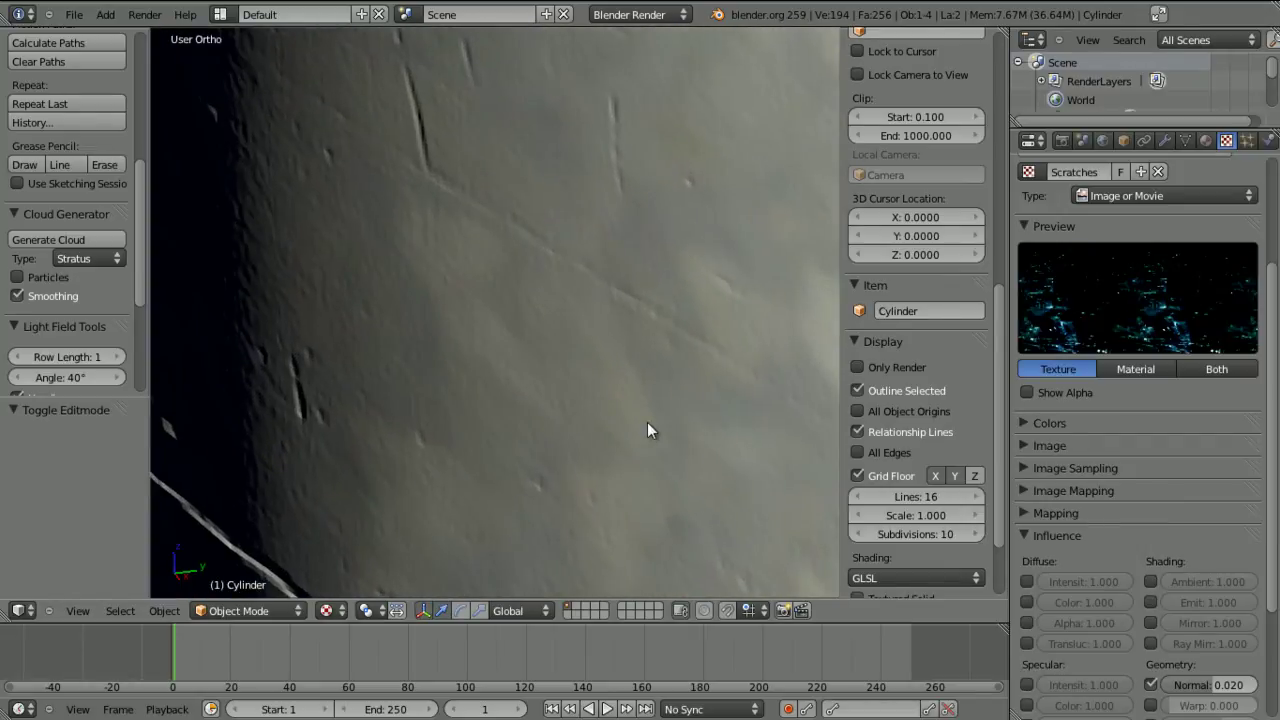
Render the pole again to check the scratches at the reduced Normal influence.
{"action": "middle_click_drag", "start_coordinate": [648, 424], "coordinate": [503, 285]}
{"action": "scroll", "coordinate": [495, 250], "scroll_direction": "down", "scroll_amount": 4}
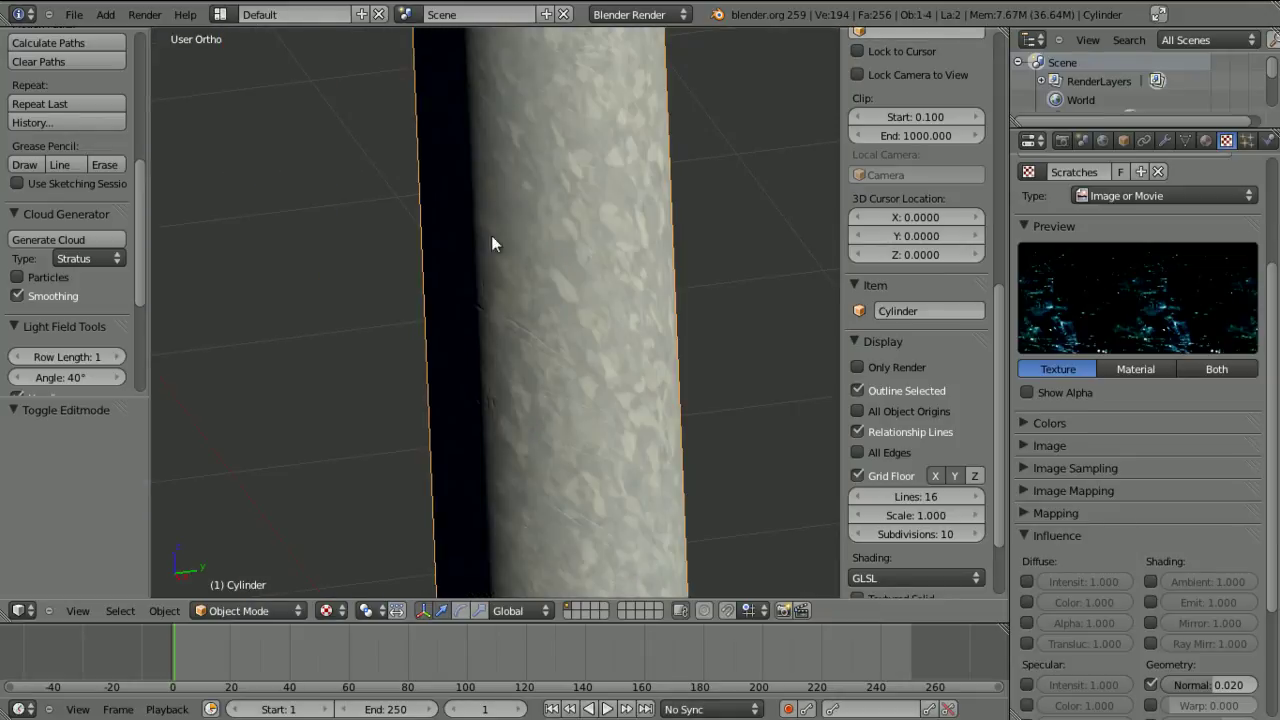
{"action": "middle_click_drag", "start_coordinate": [491, 235], "coordinate": [557, 230], "text": "ctrl"}
{"action": "key", "text": "F12"}
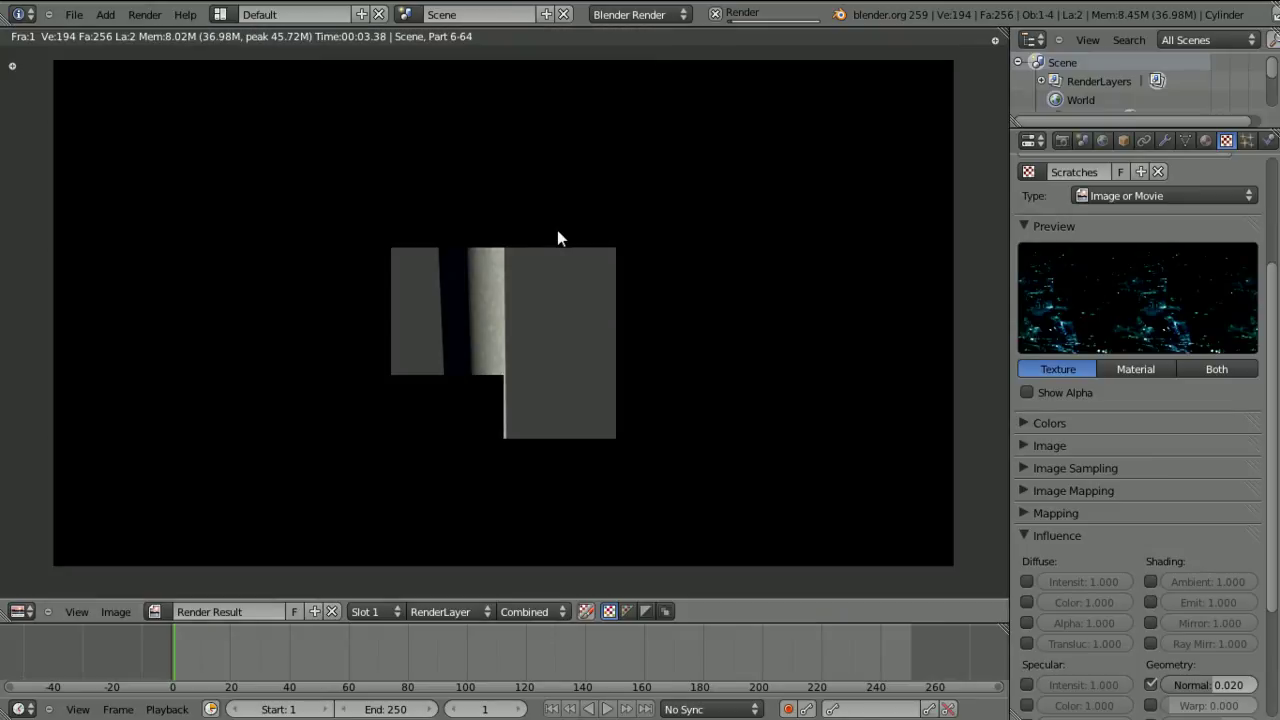